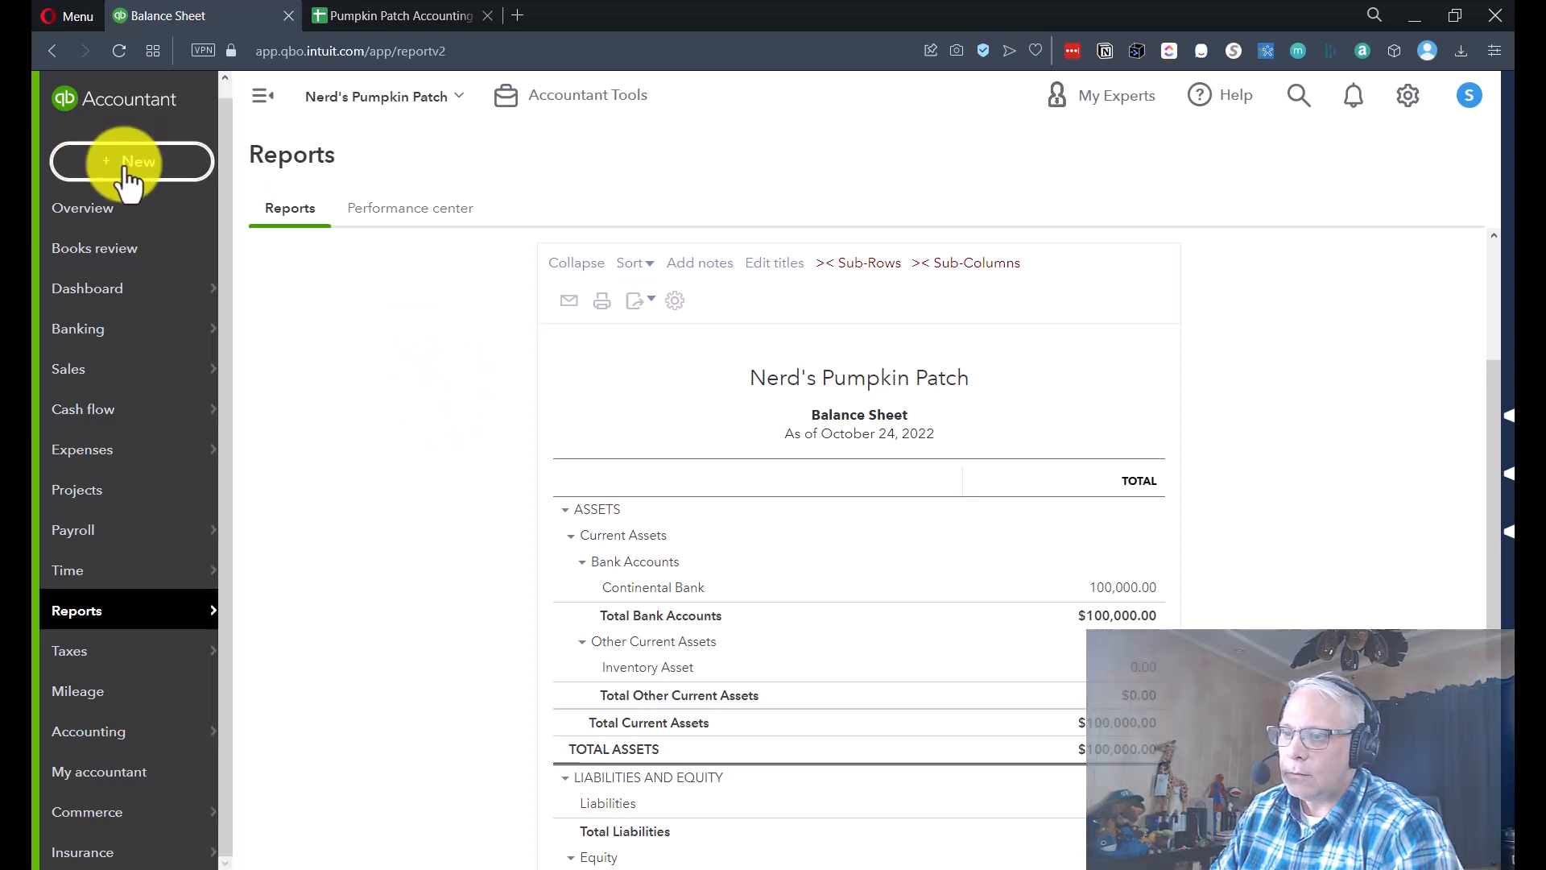
Step: Start a new expense with Pumpkin Nursery added as a new vendor payee, paid from the Continental Bank account
left_click(127, 167)
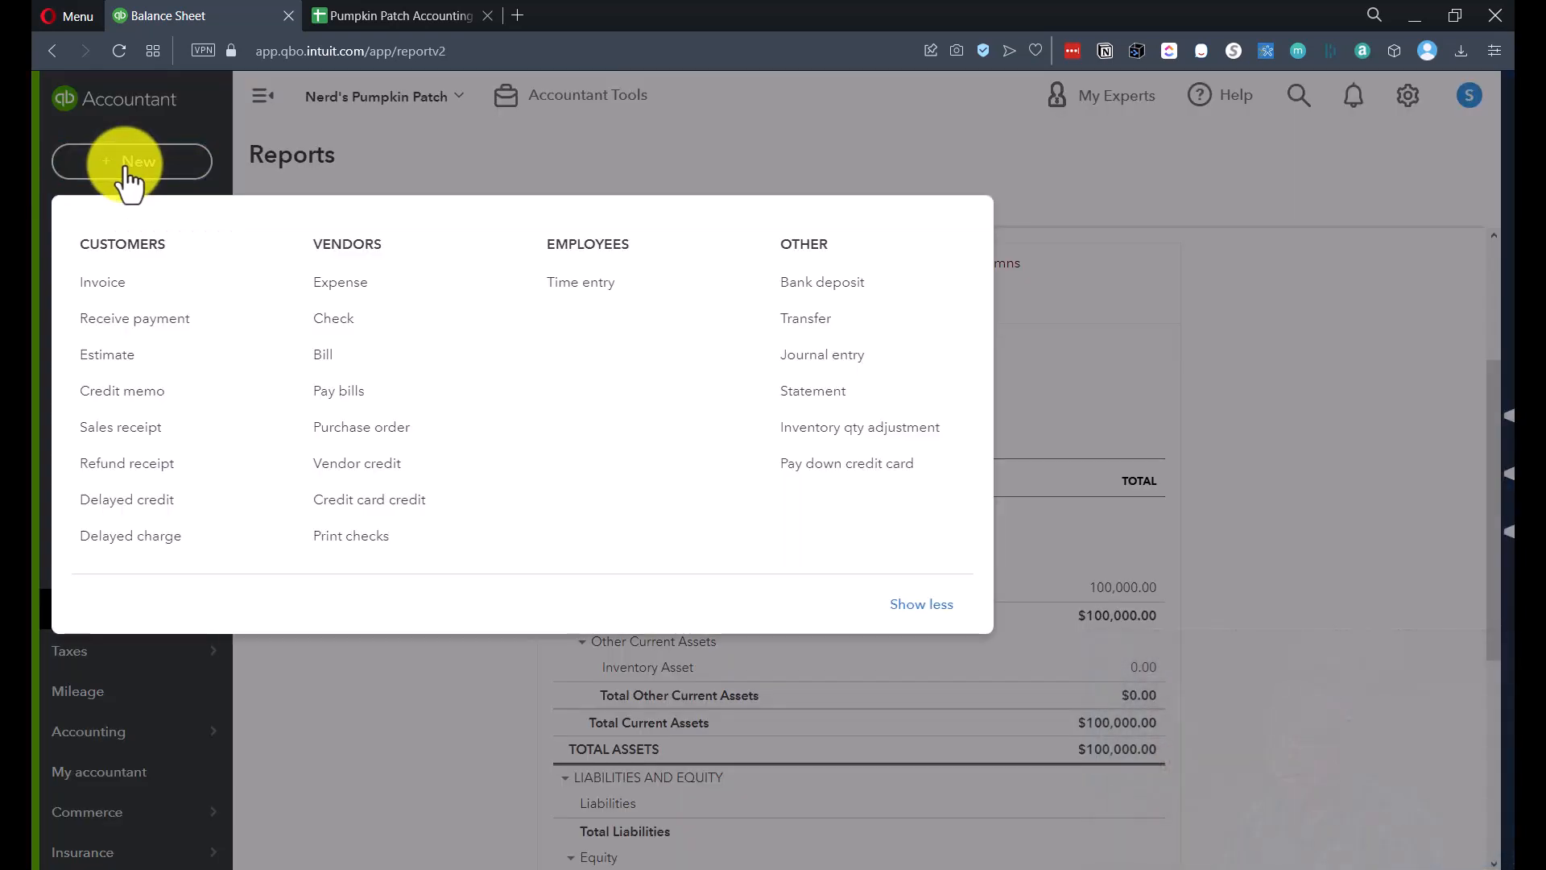
left_click(354, 290)
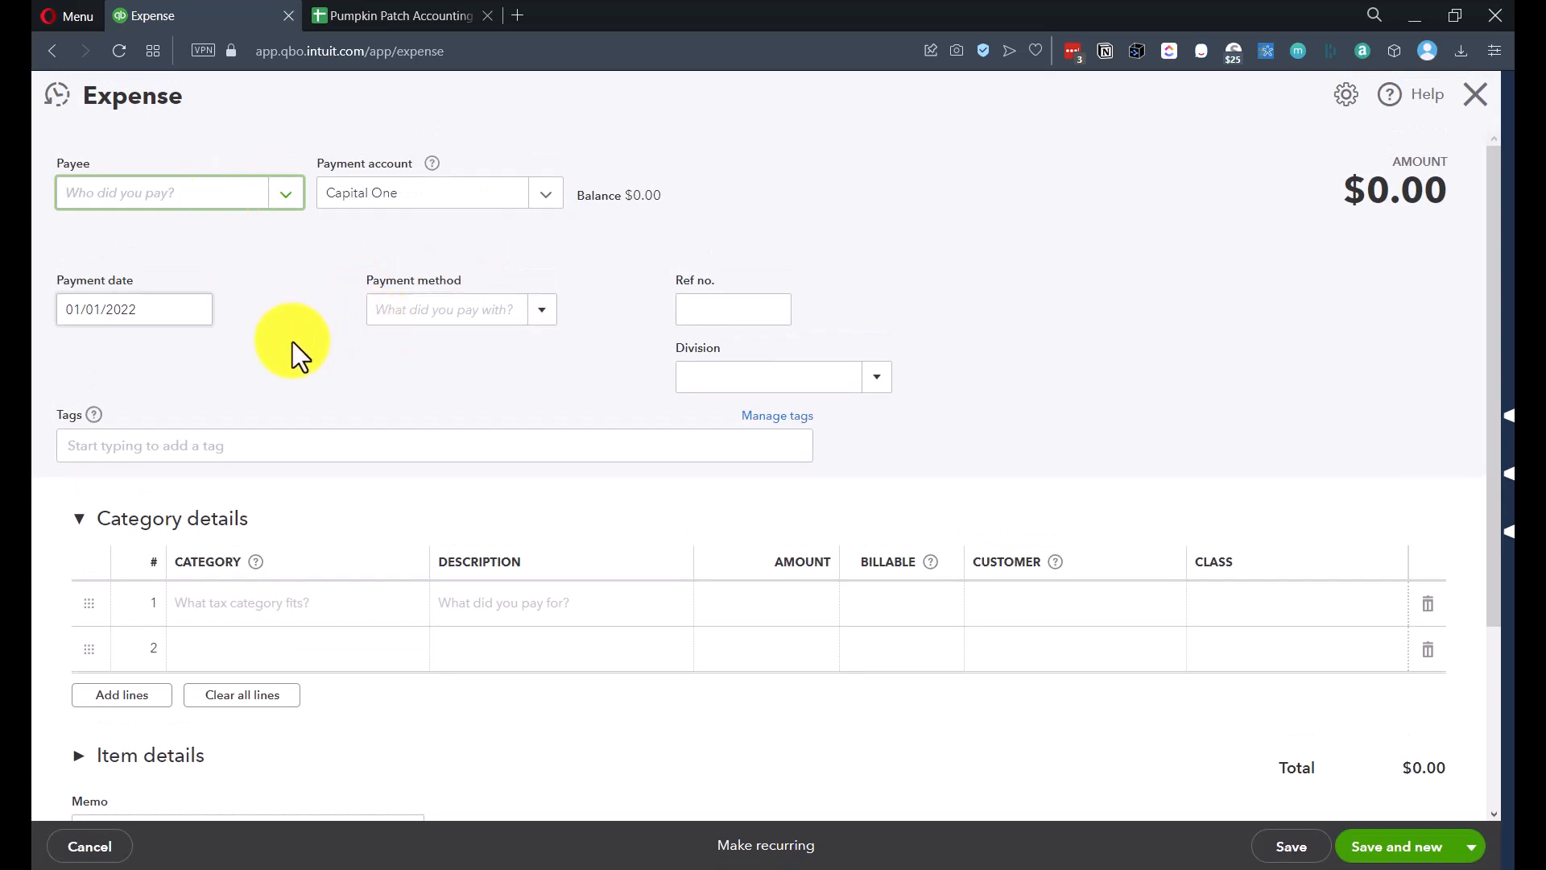
type("Pumpkin")
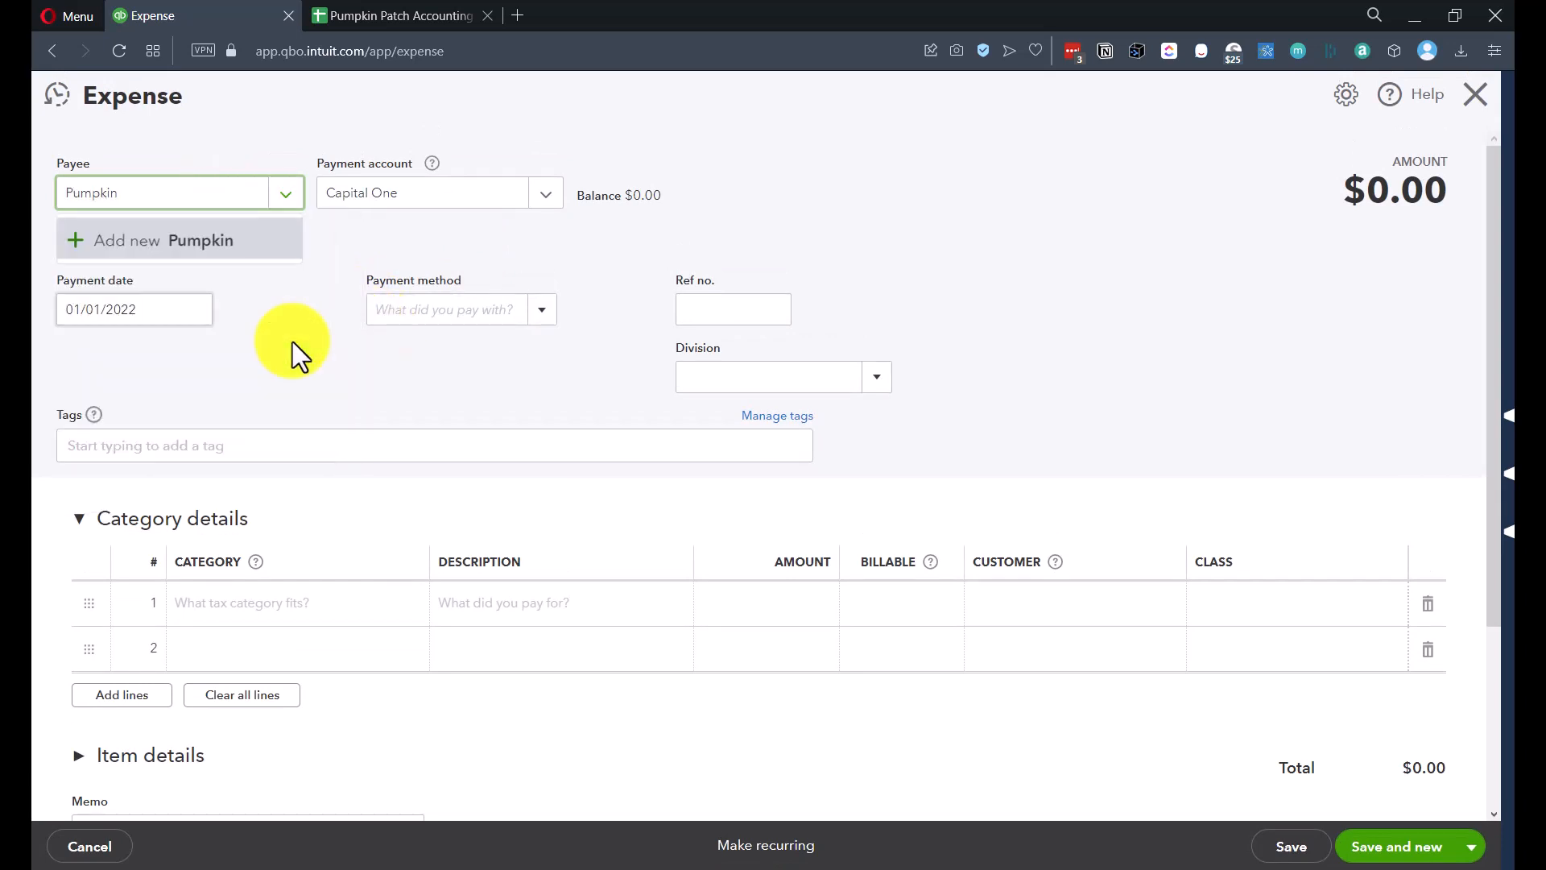
type(" Nursery")
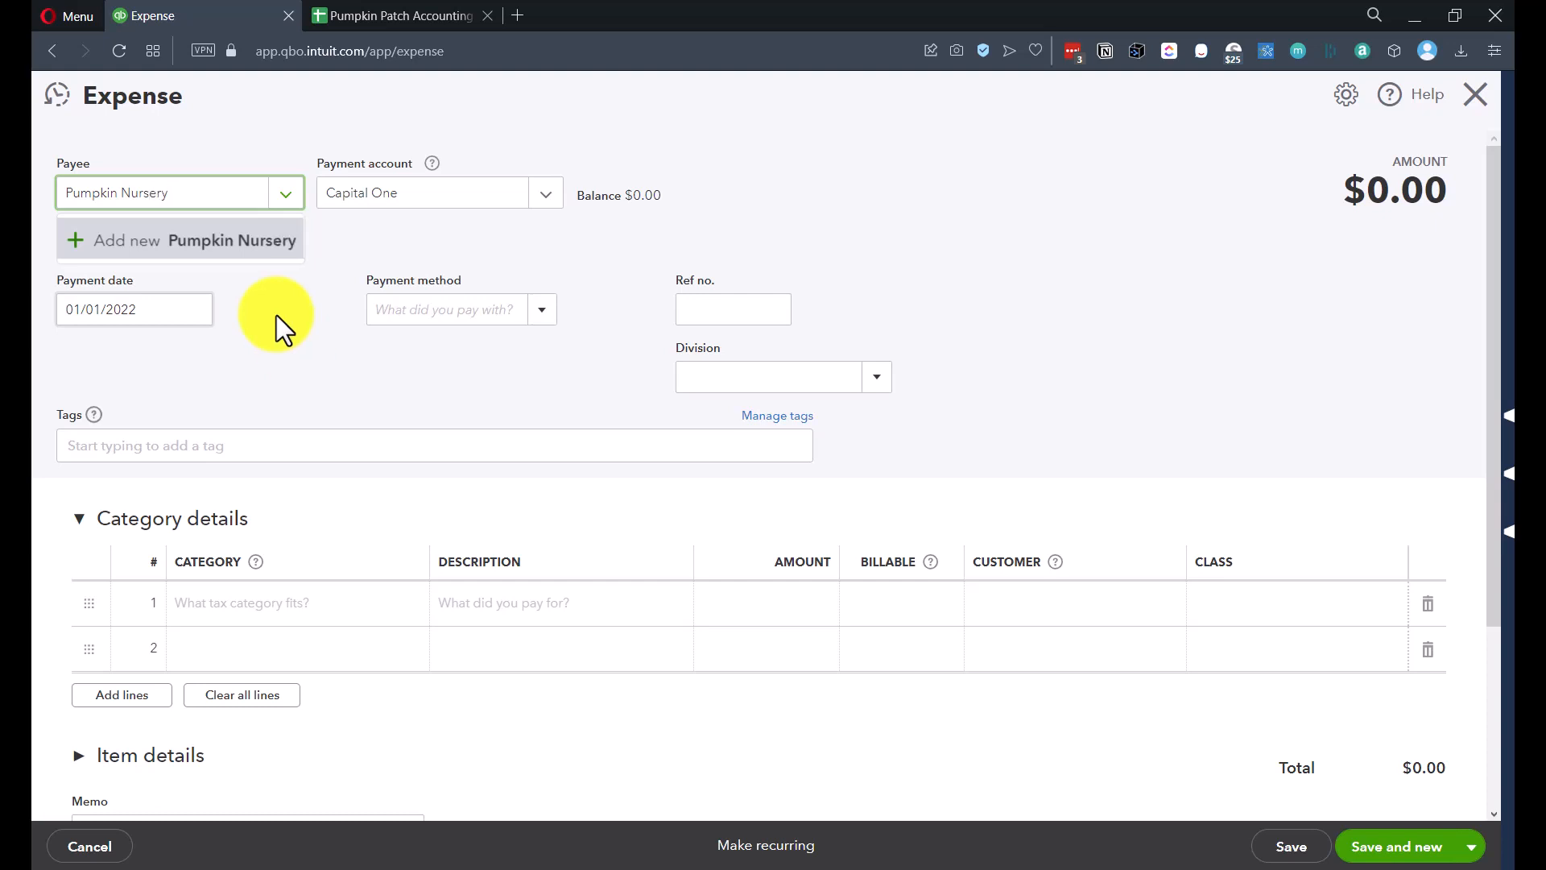
left_click(232, 239)
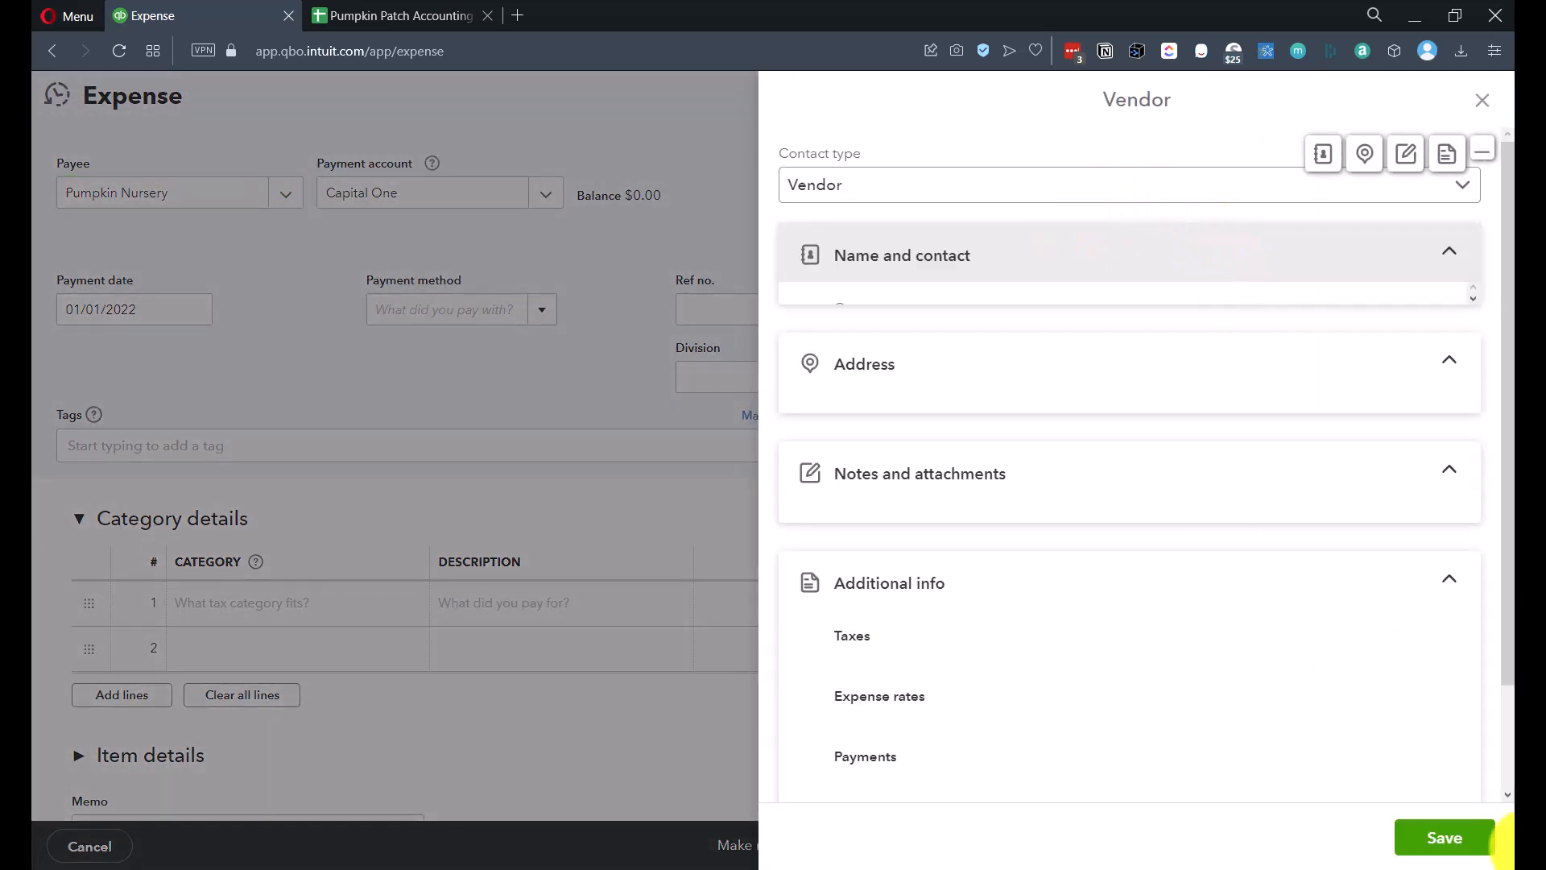
left_click(1453, 851)
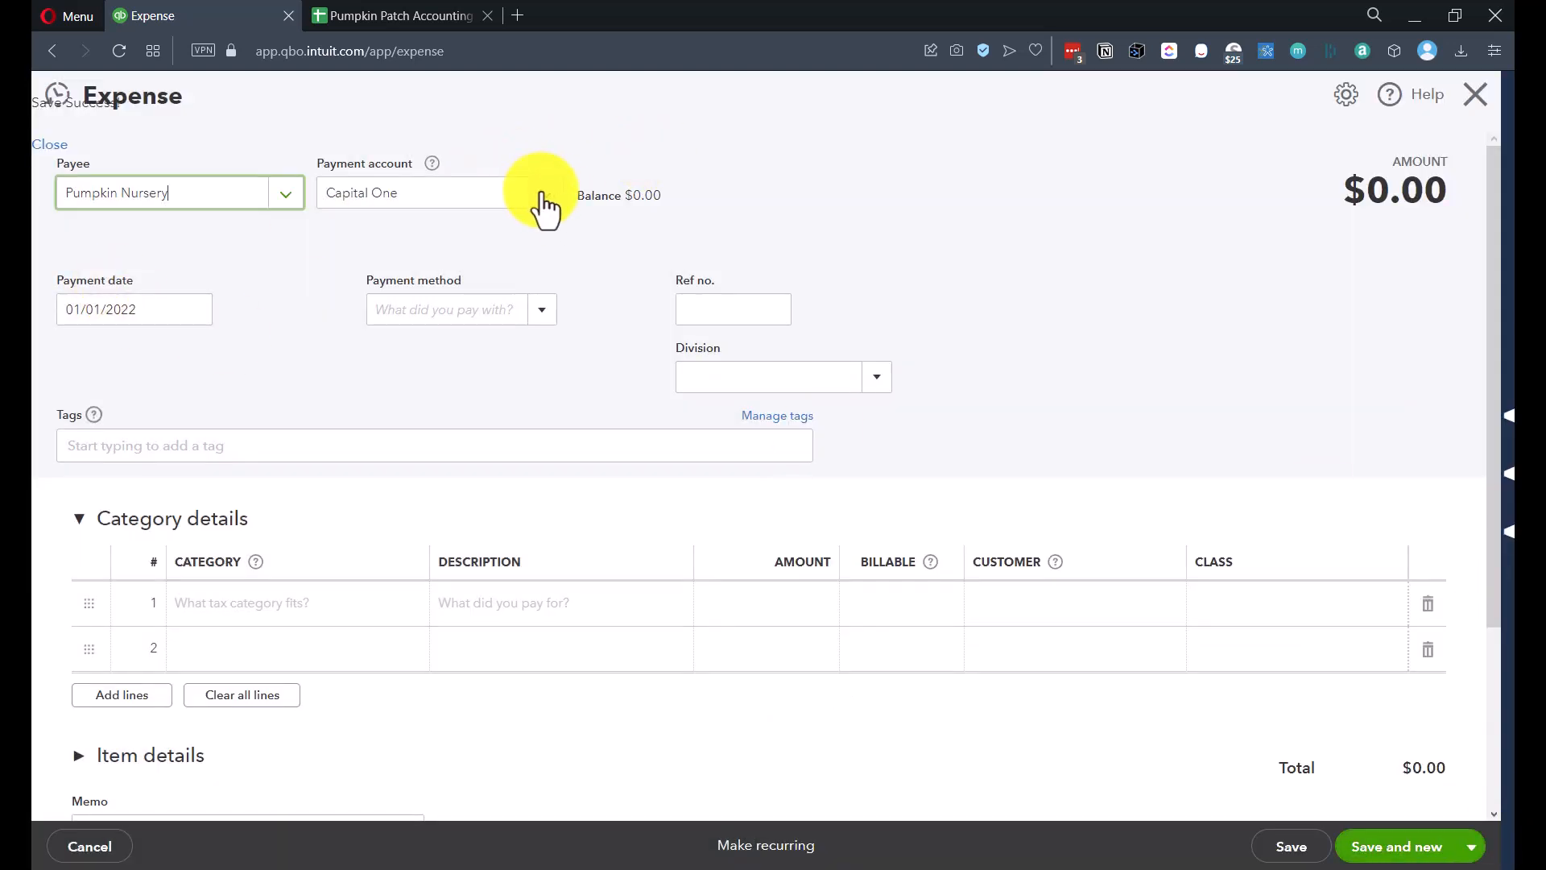
left_click(545, 208)
left_click(506, 305)
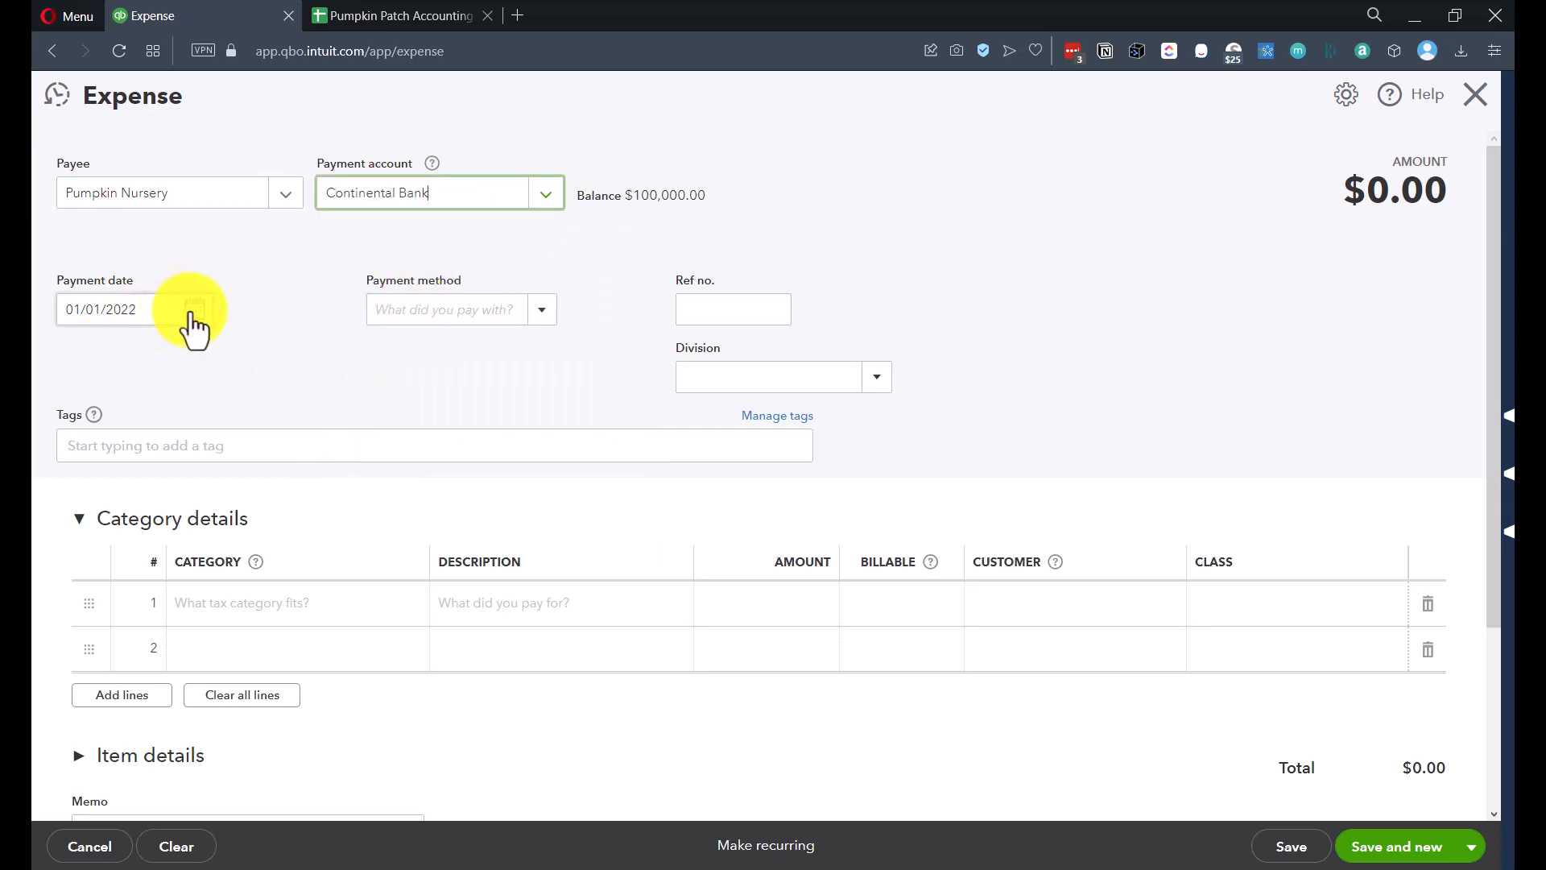
Step: On the first category line, start adding a new category account named Pooled Costs - Pumpkin Patch
left_click(240, 618)
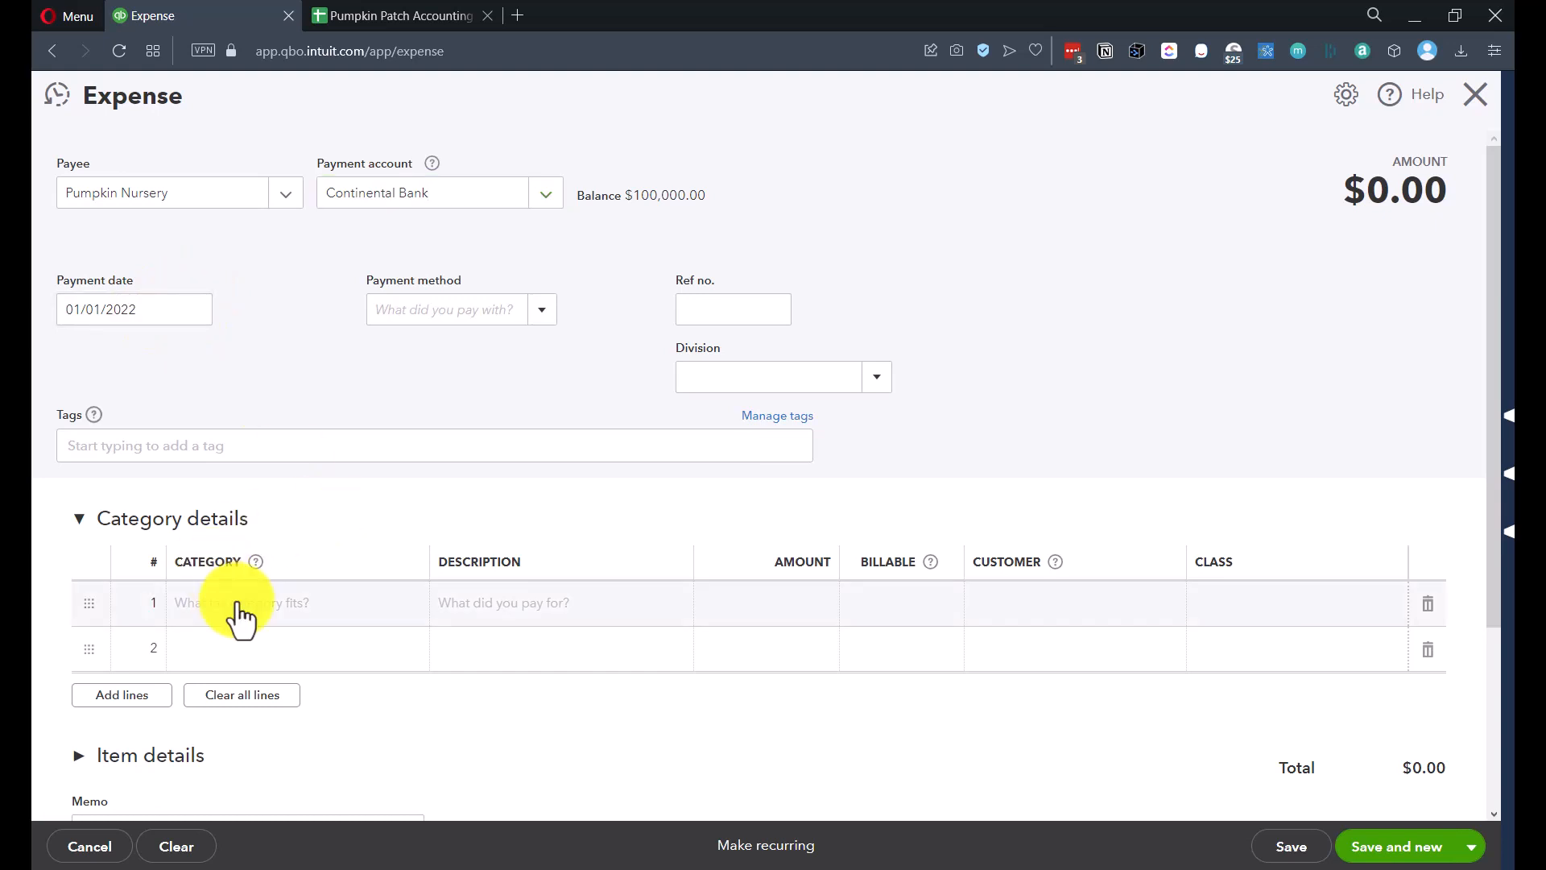
left_click(242, 619)
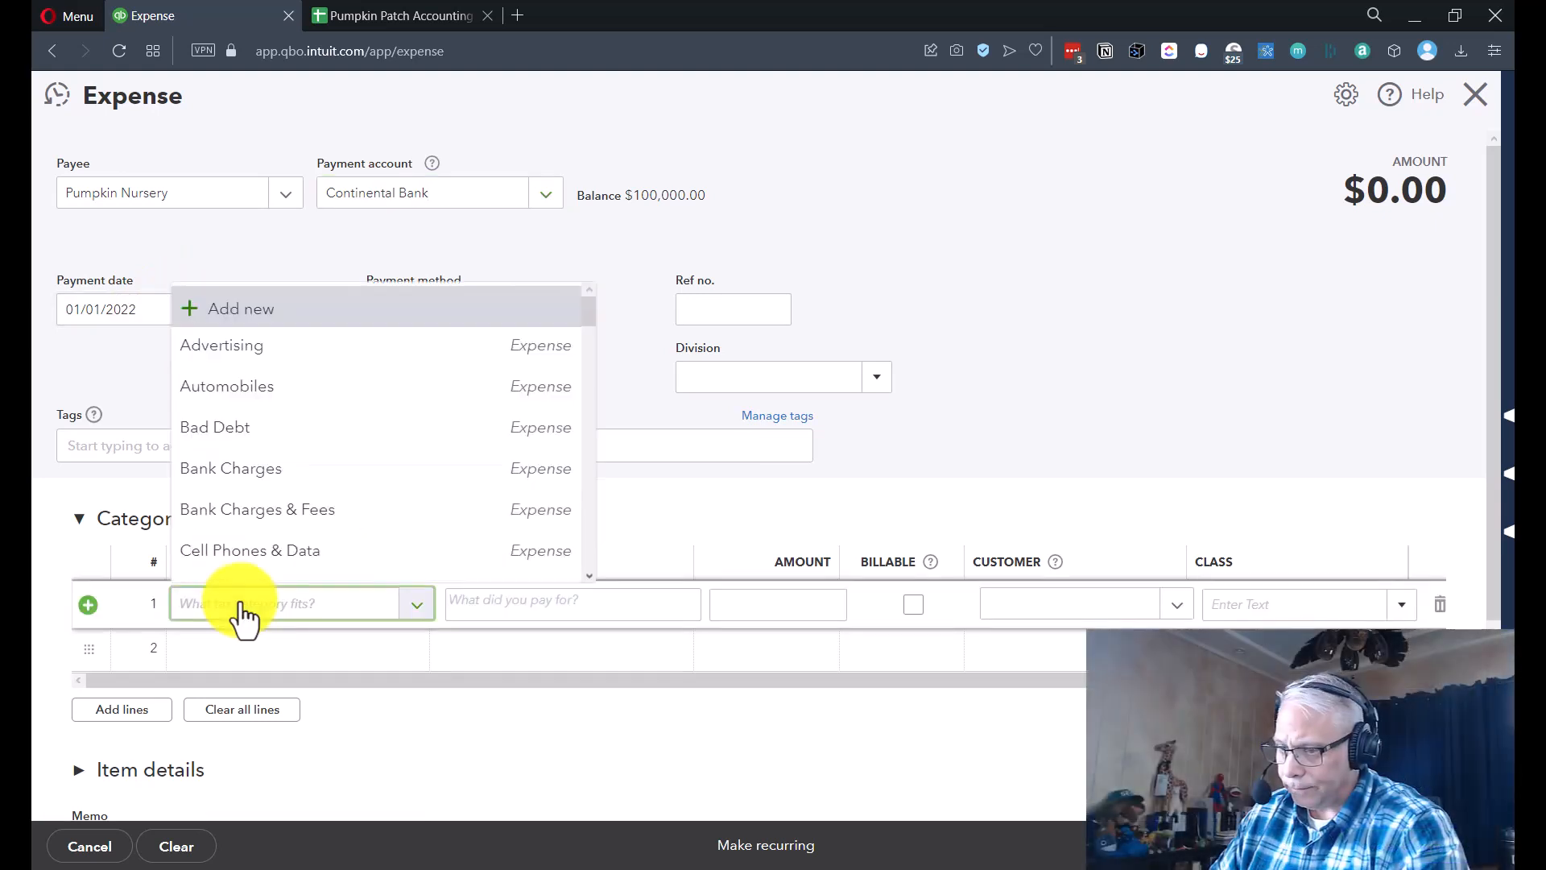
left_click(620, 609)
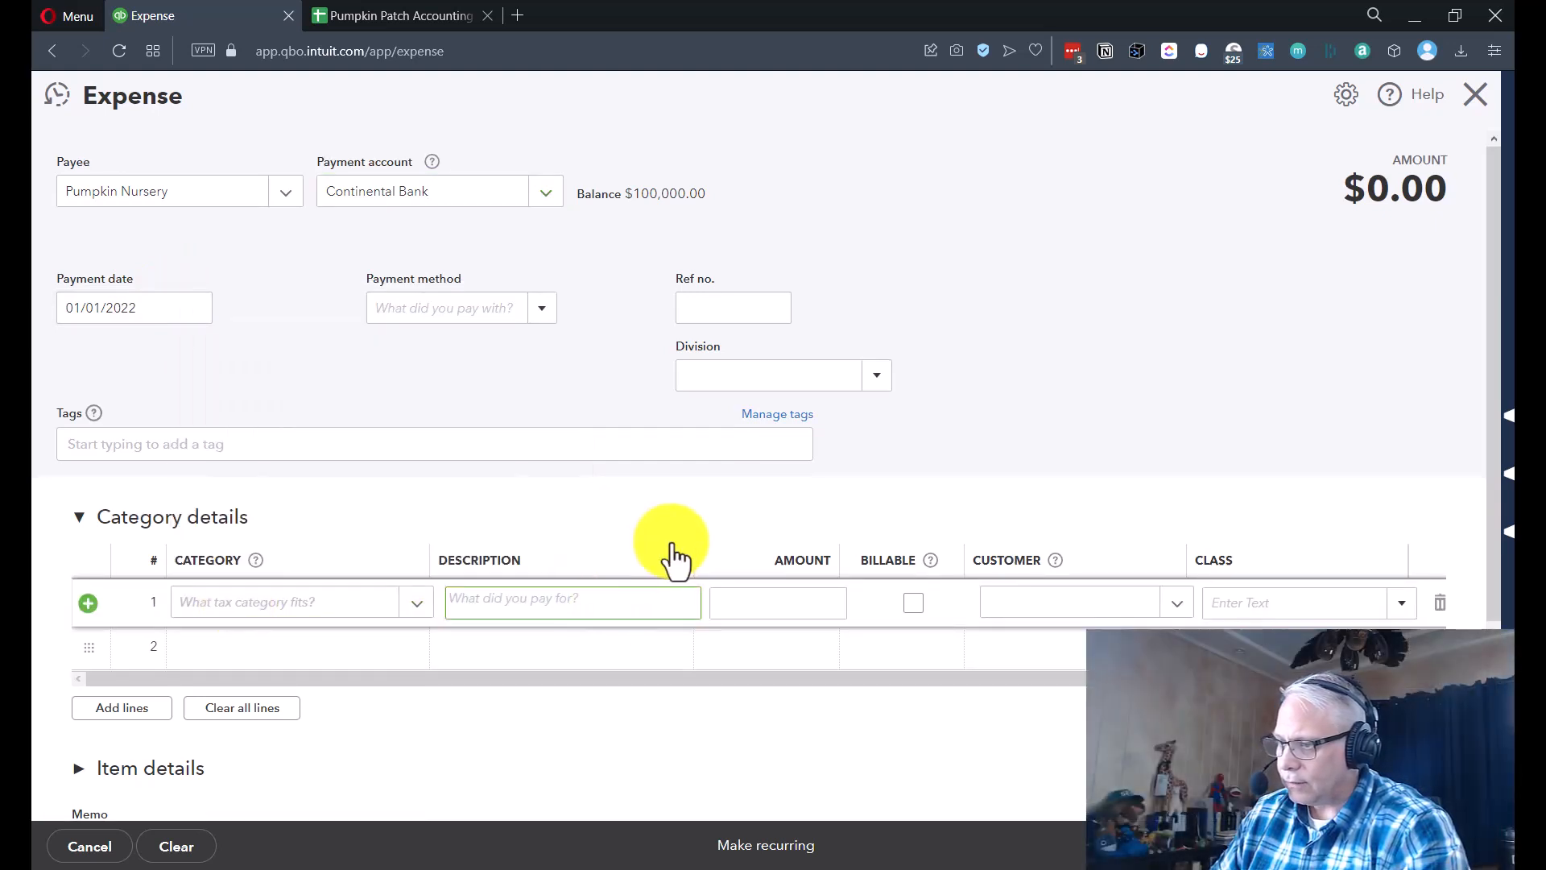
scroll(483, 516, "down", 3)
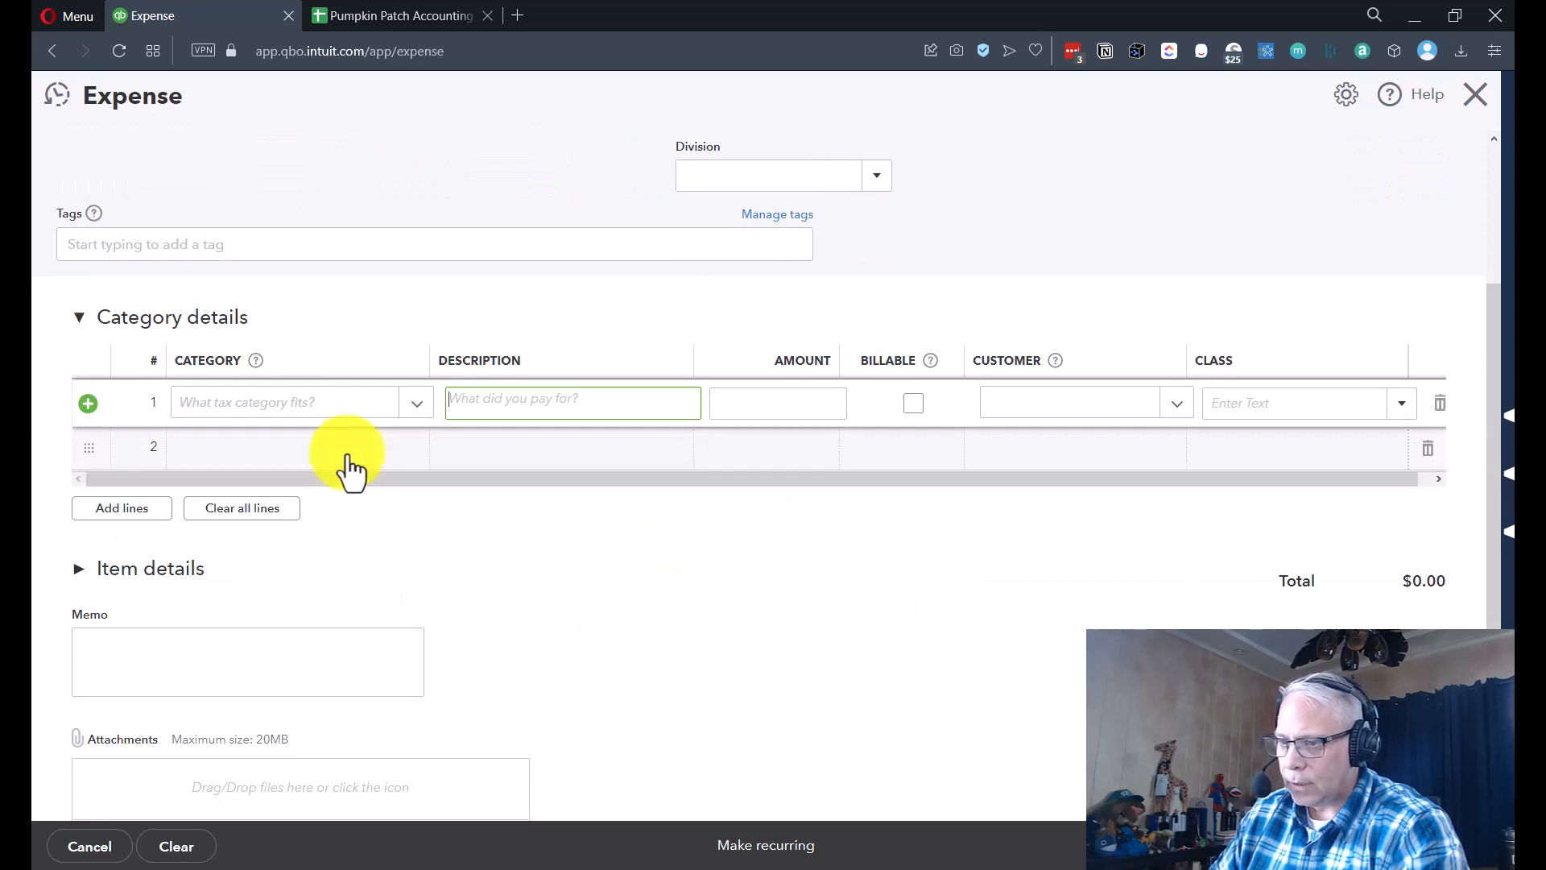
left_click(267, 427)
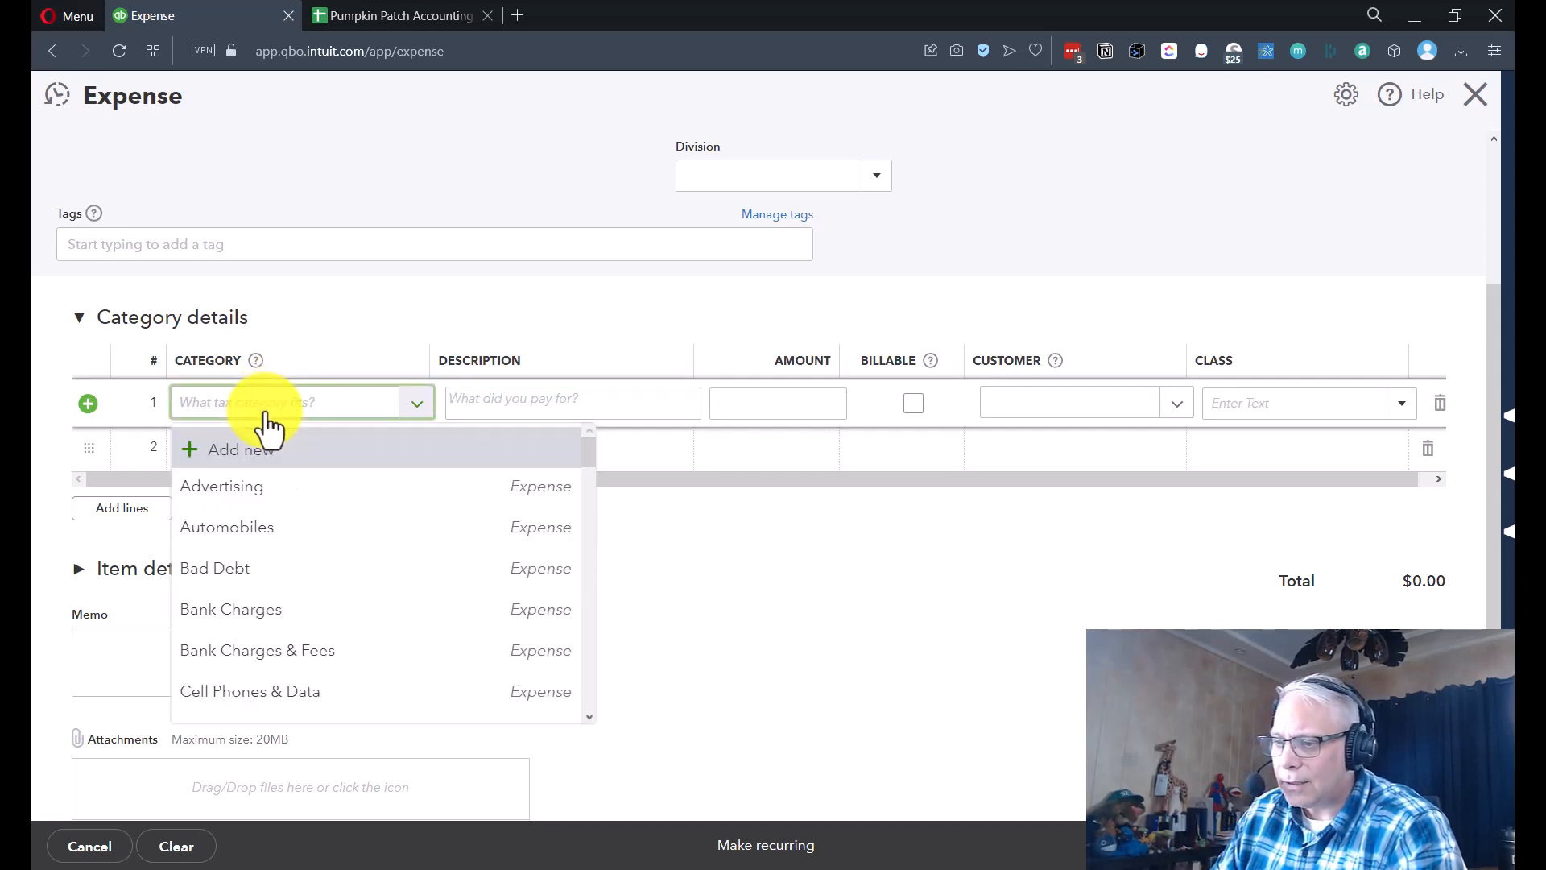
type("Pooled")
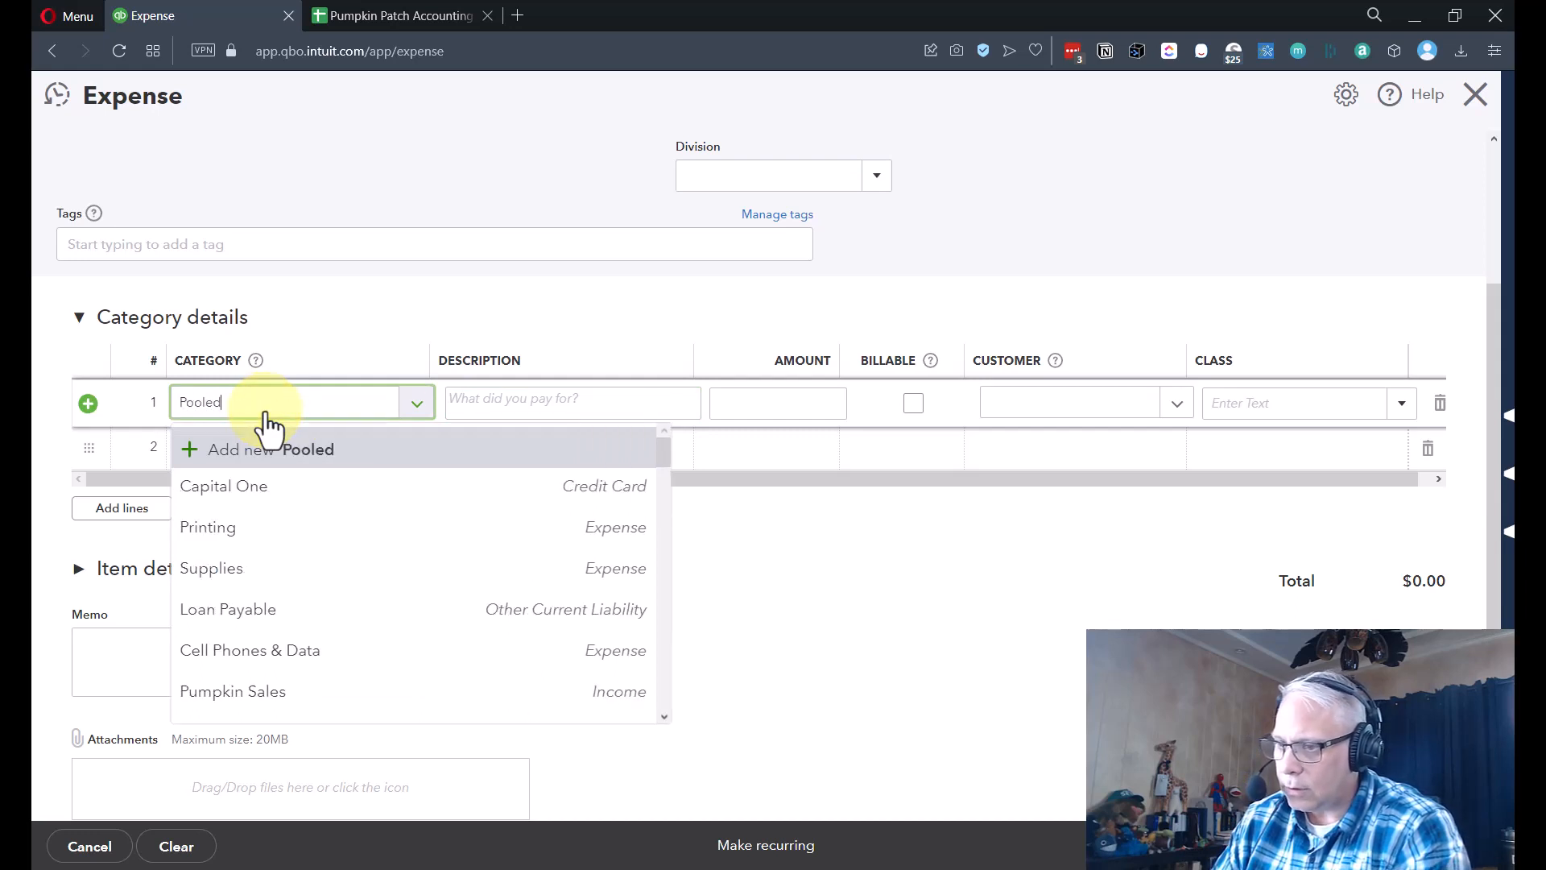
type(" Costs -")
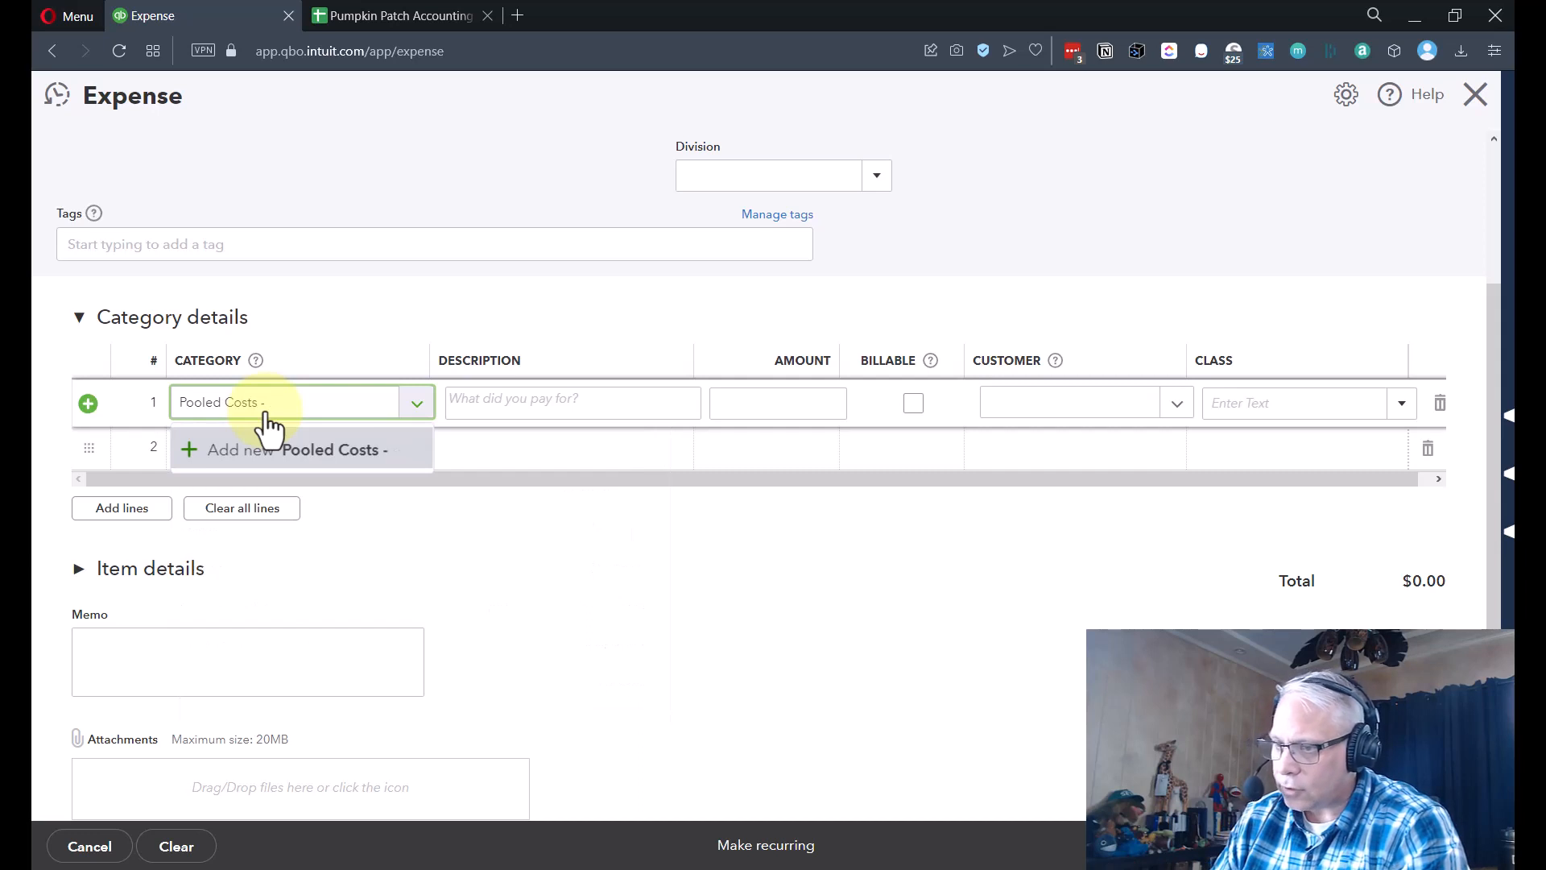
type(" Pum")
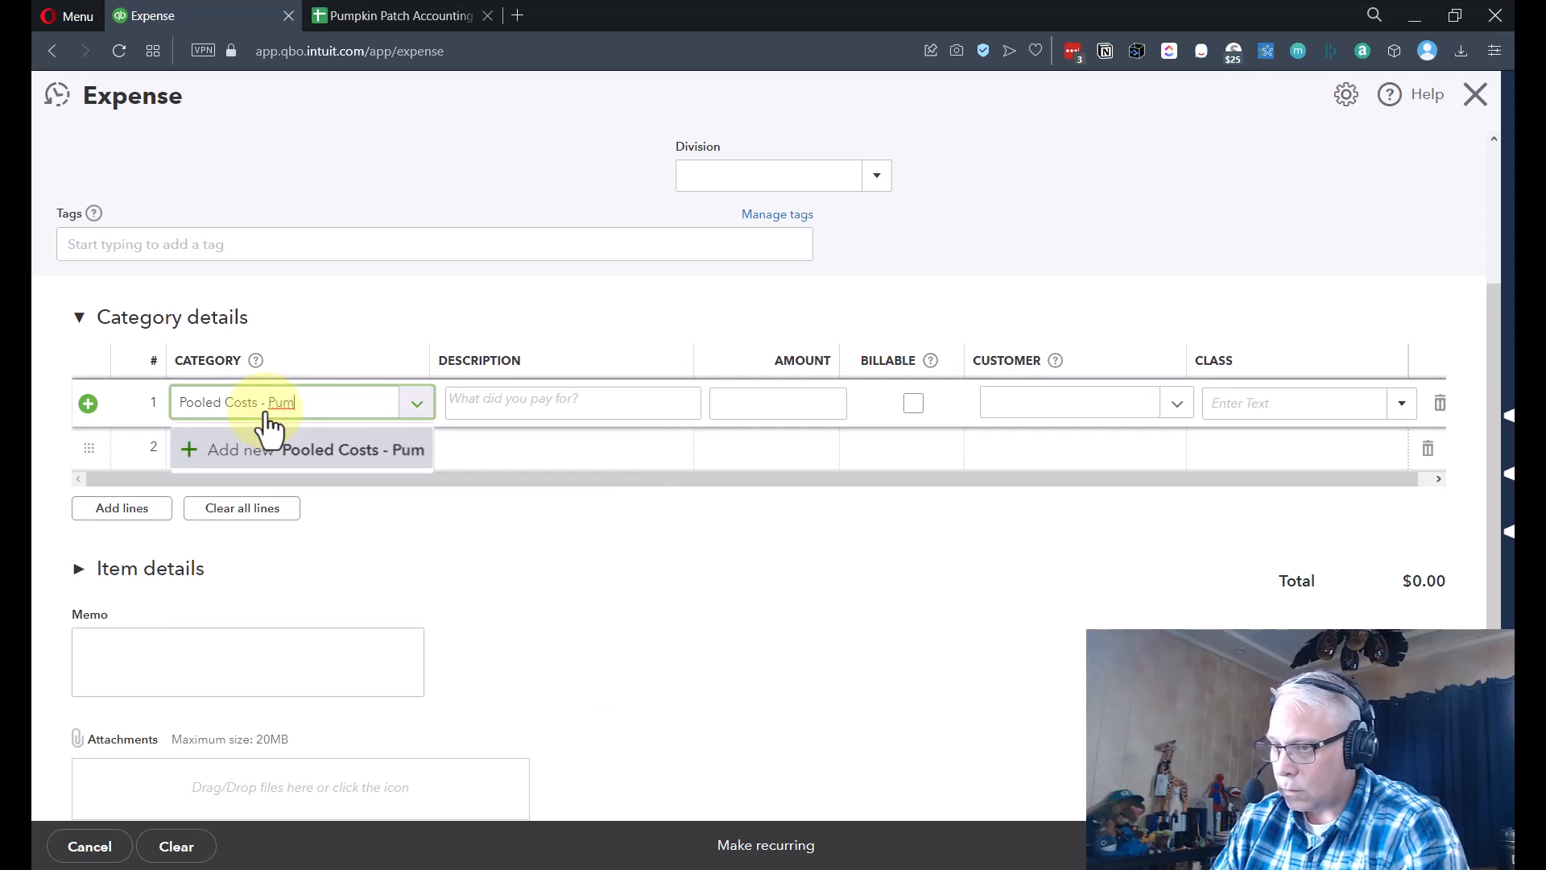
type("pkin Patch")
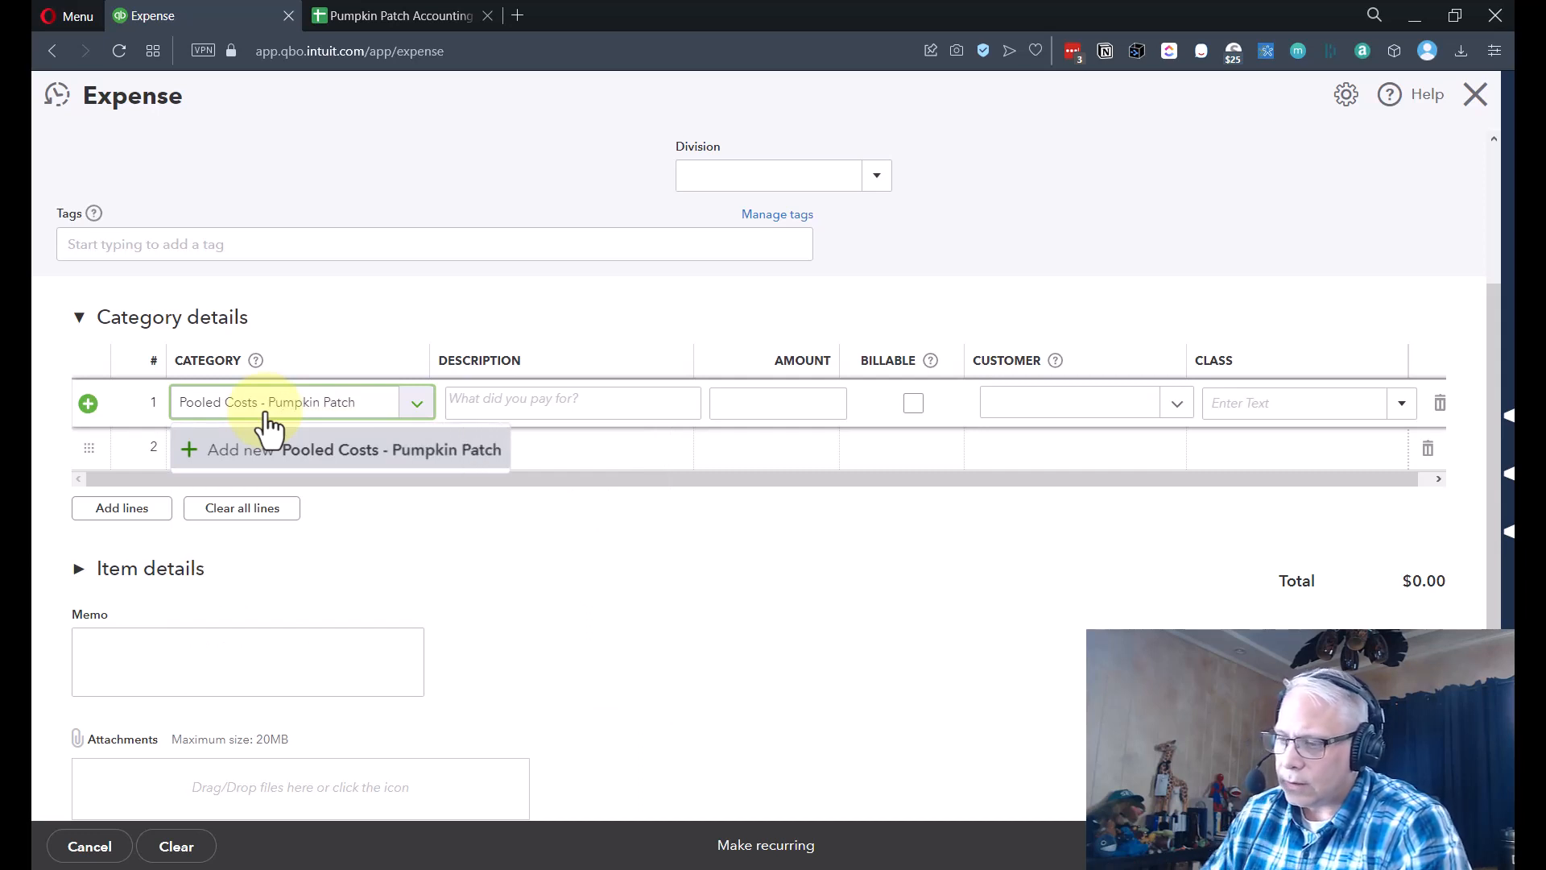
left_click(312, 455)
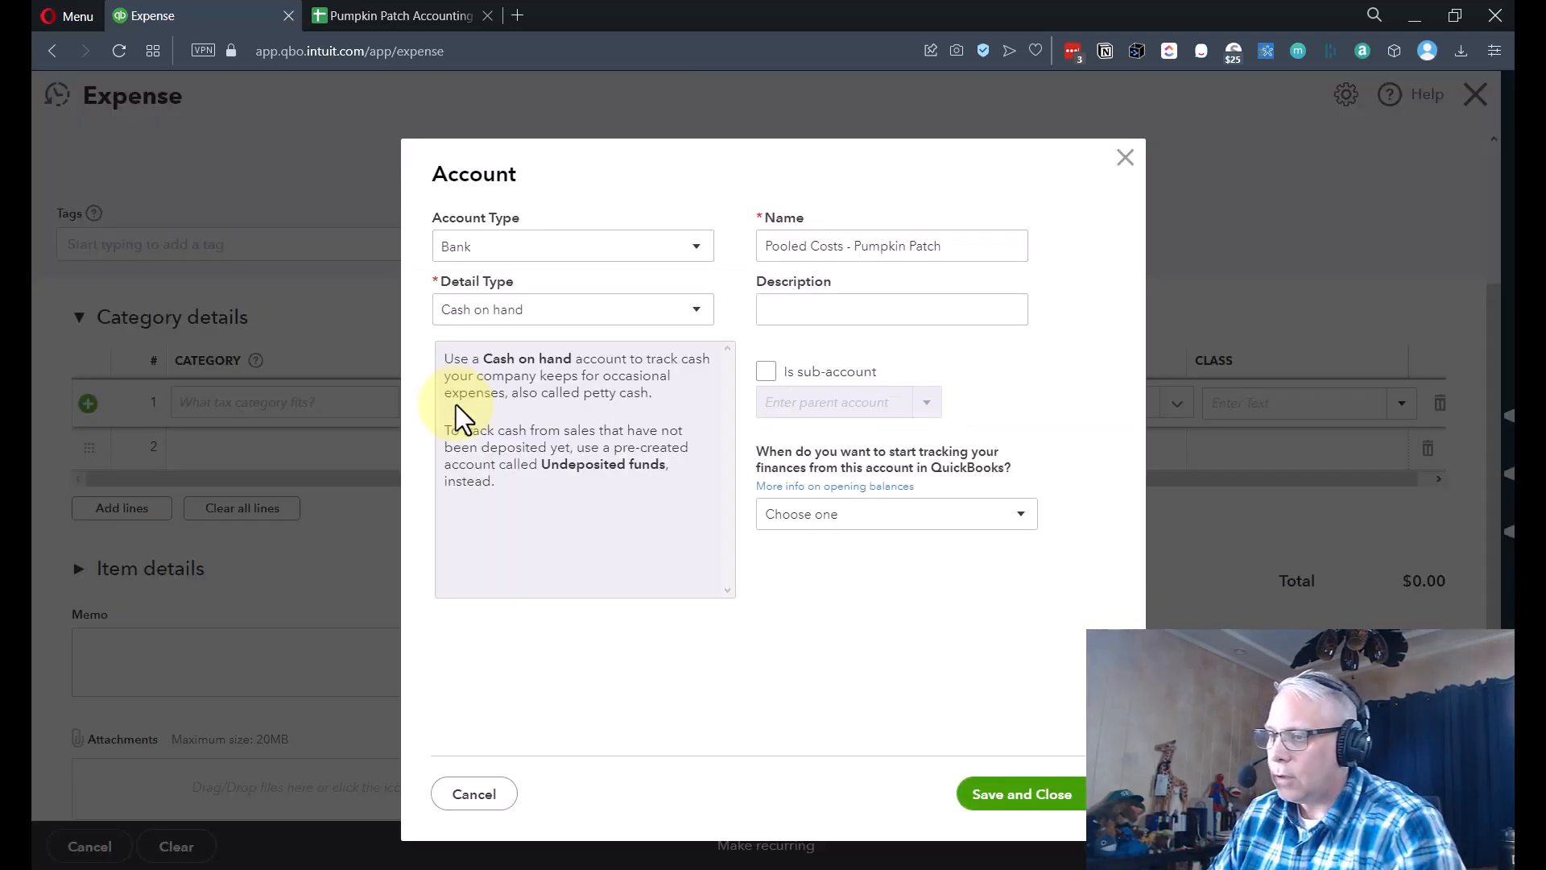
Step: Set the new account's type and detail type both to Other Current Assets, and save the account
left_click(583, 256)
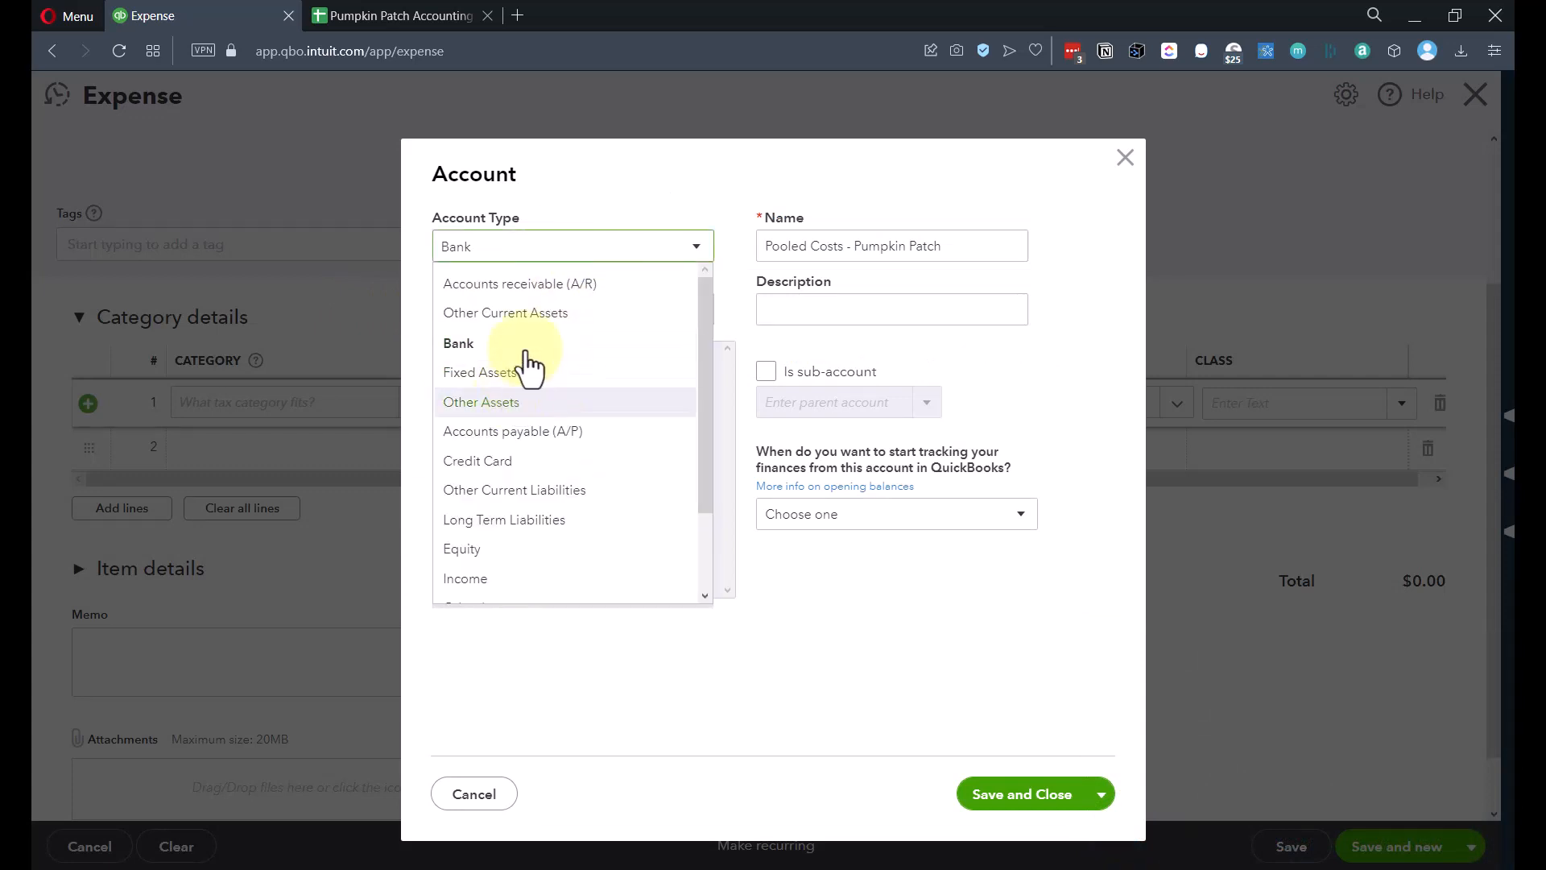
left_click(518, 315)
left_click(575, 313)
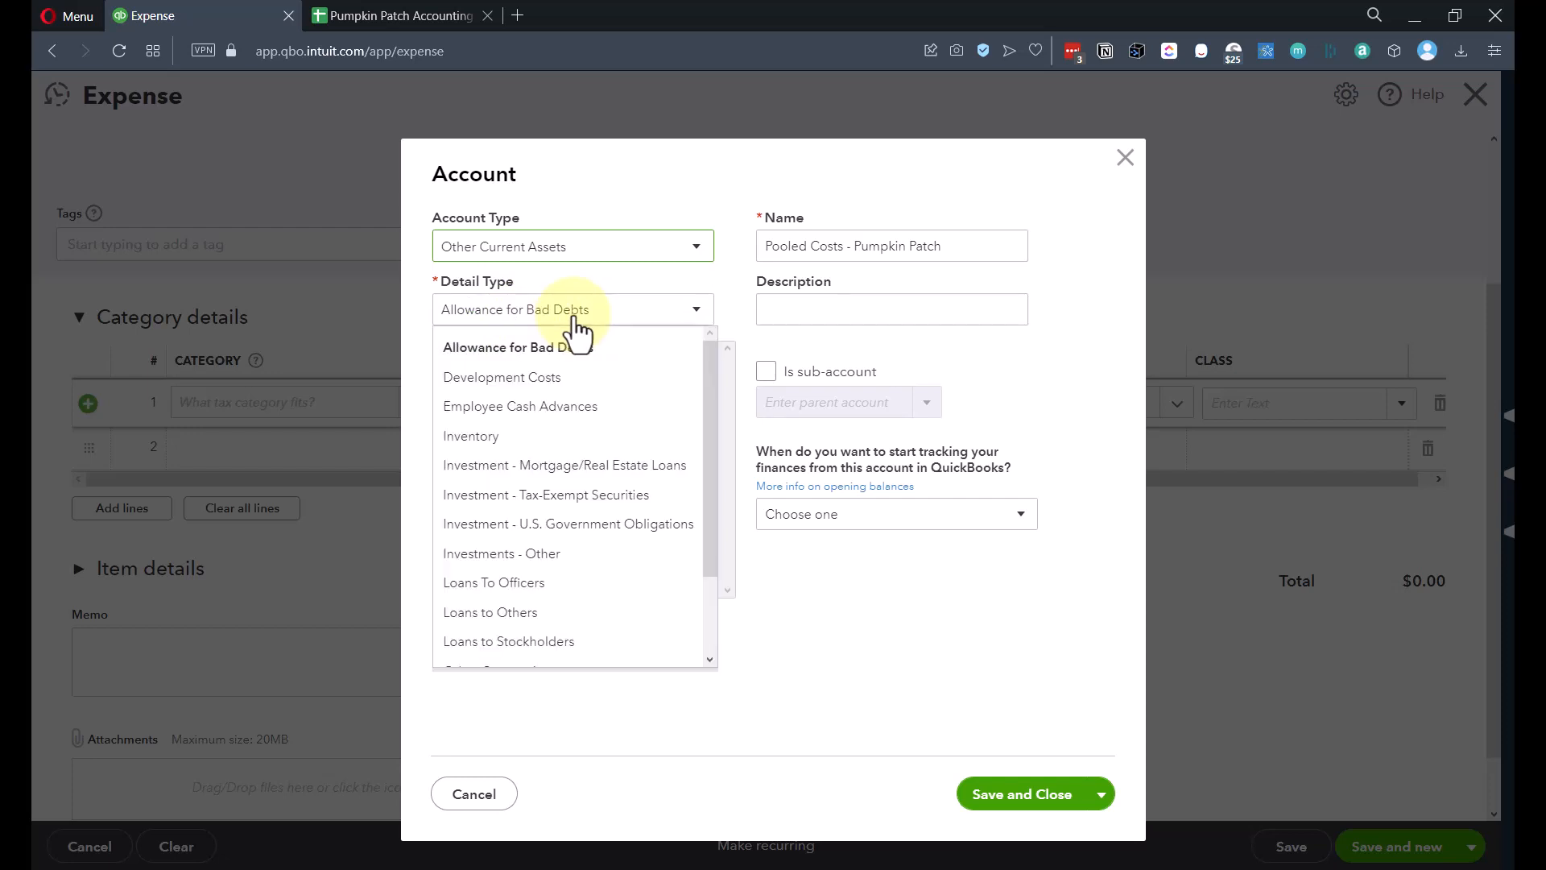
scroll(556, 523, "down", 2)
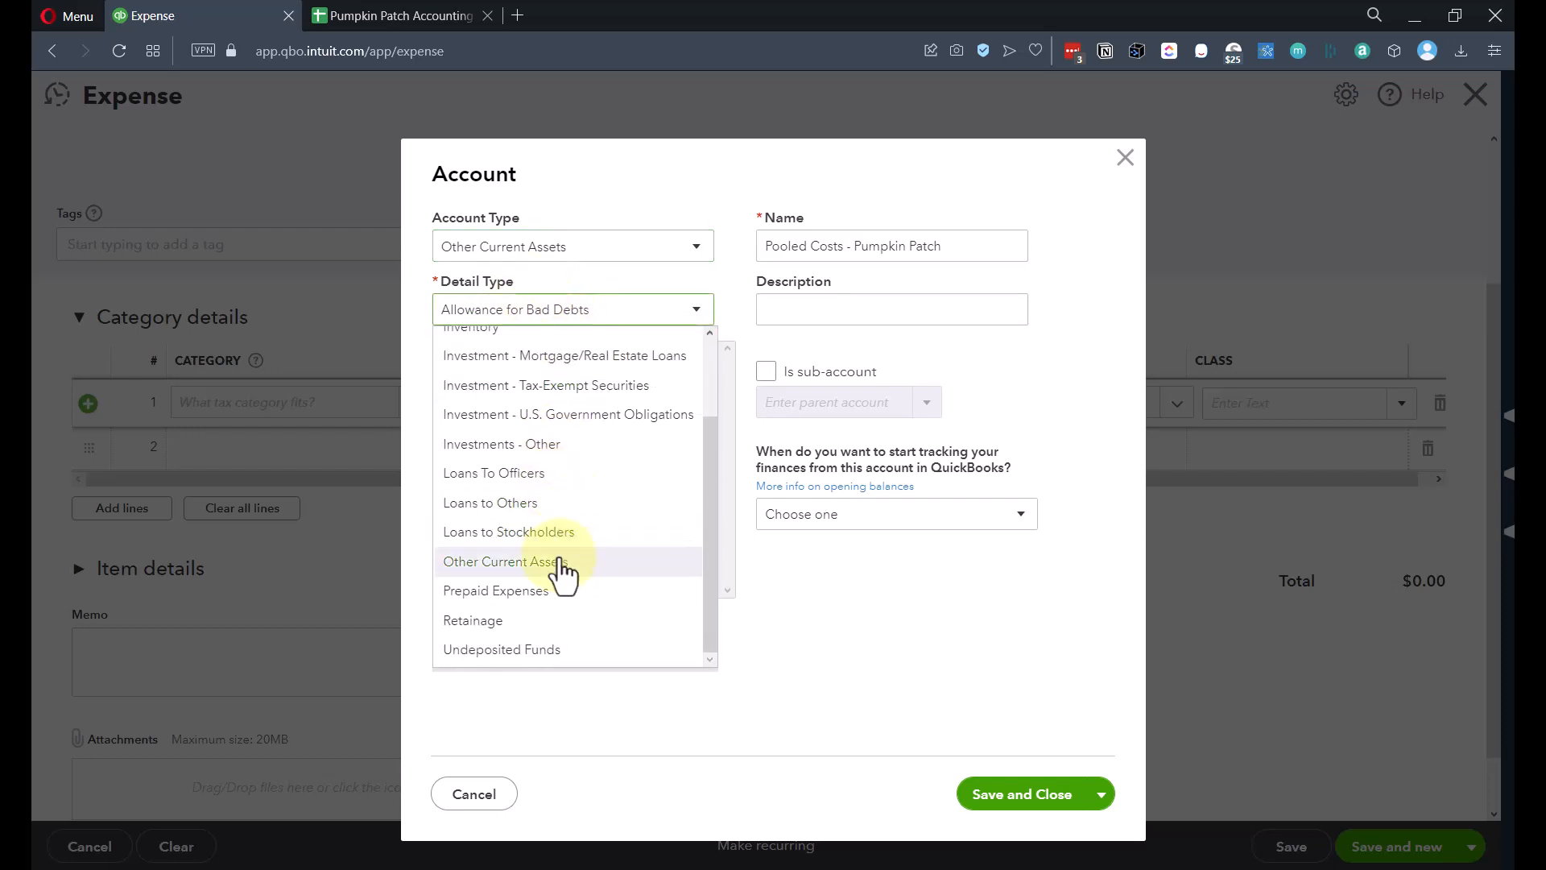
left_click(538, 564)
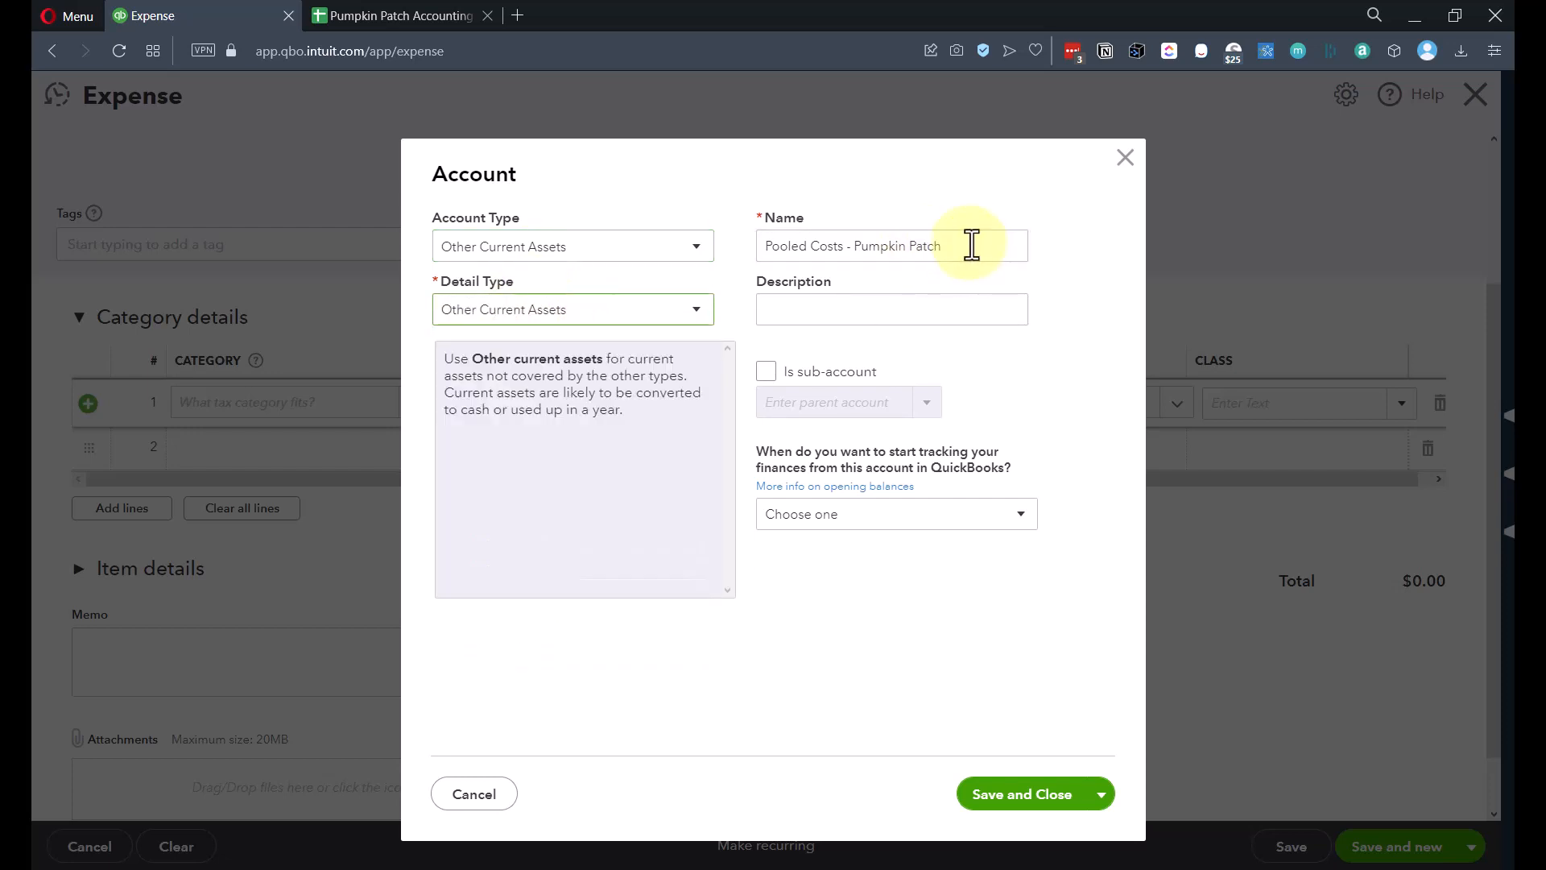
triple_click(991, 245)
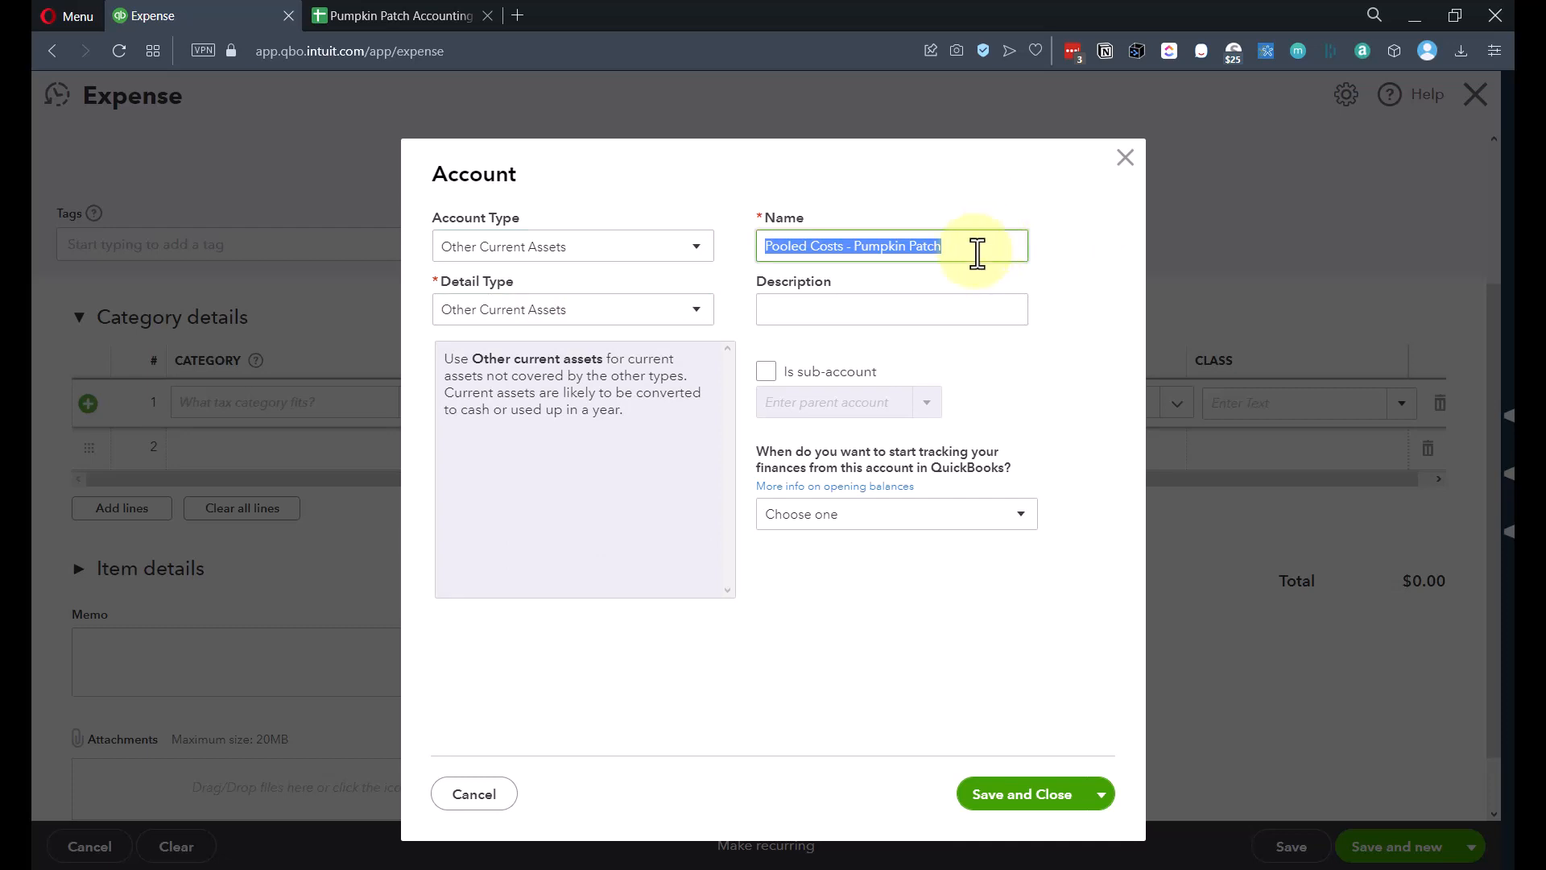
left_click(977, 253)
left_click_drag(977, 253, 771, 244)
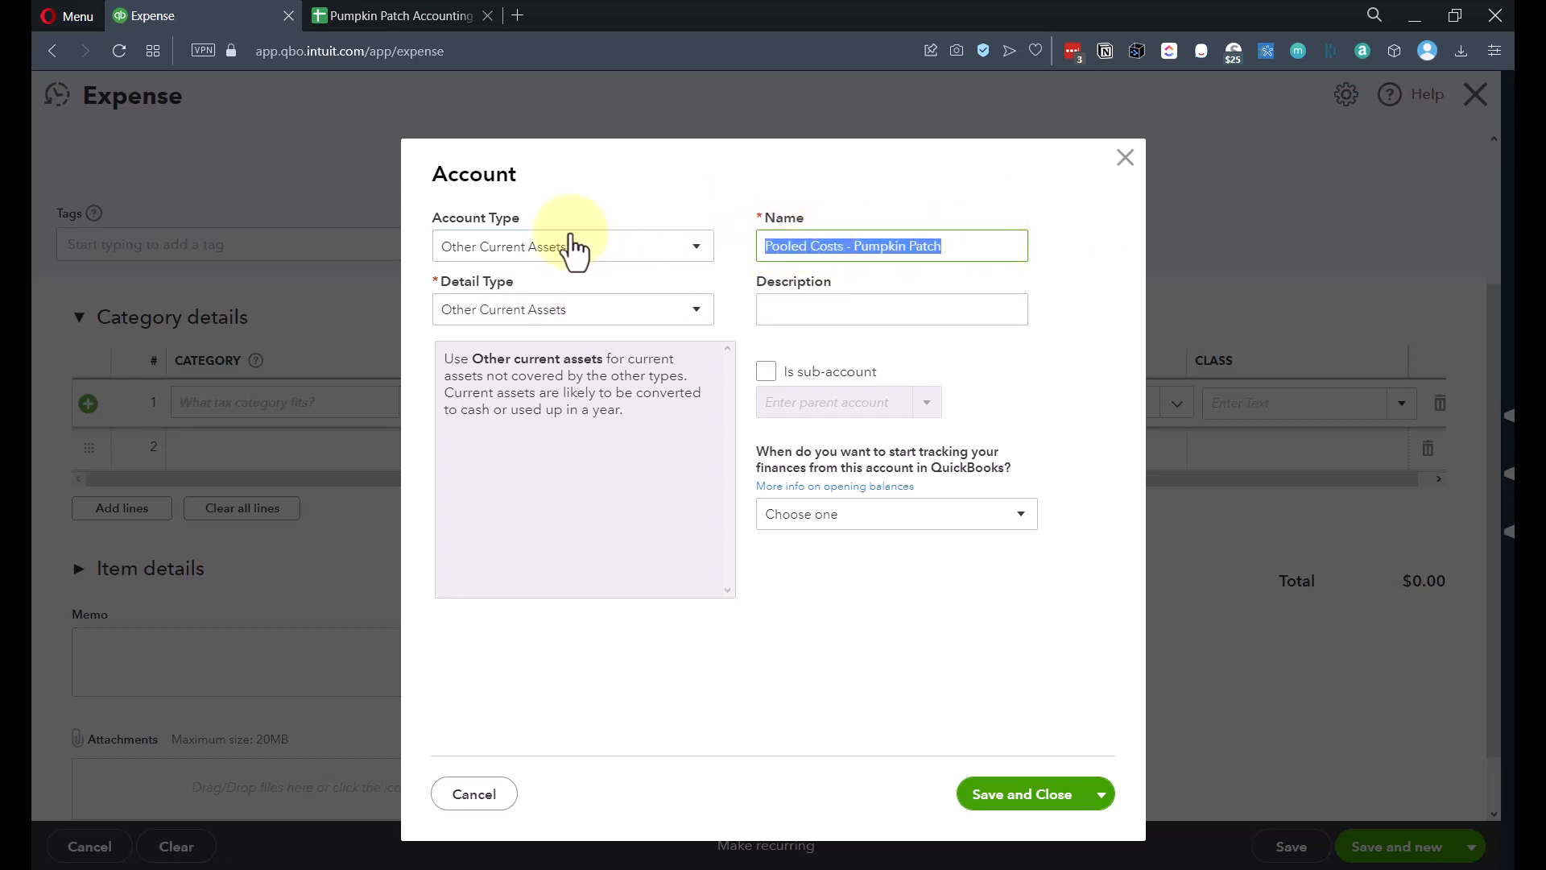
left_click(944, 245)
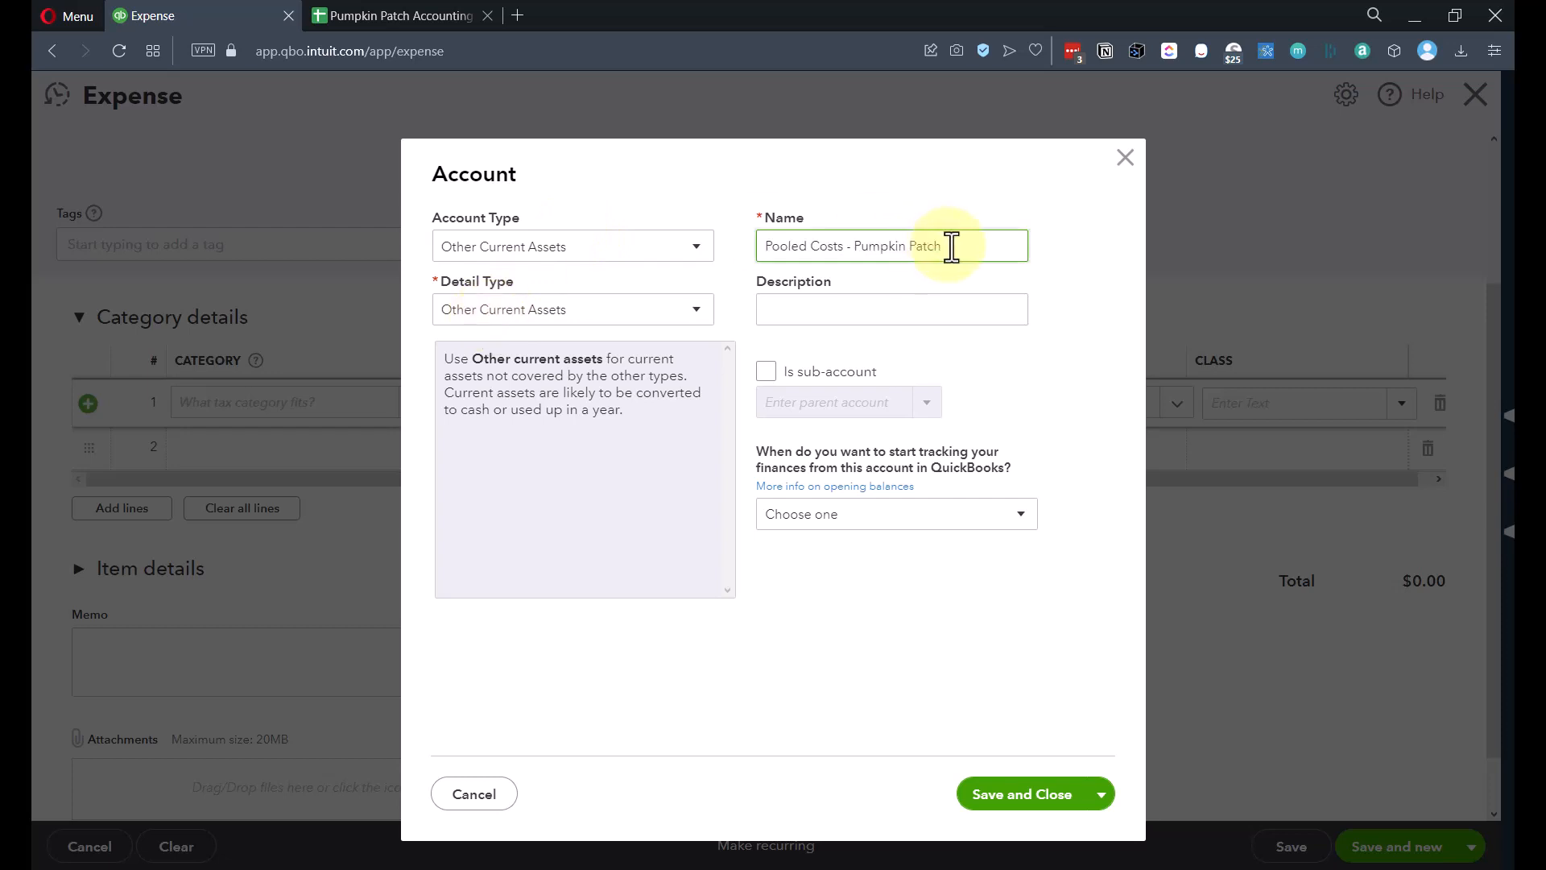
left_click_drag(941, 246, 761, 246)
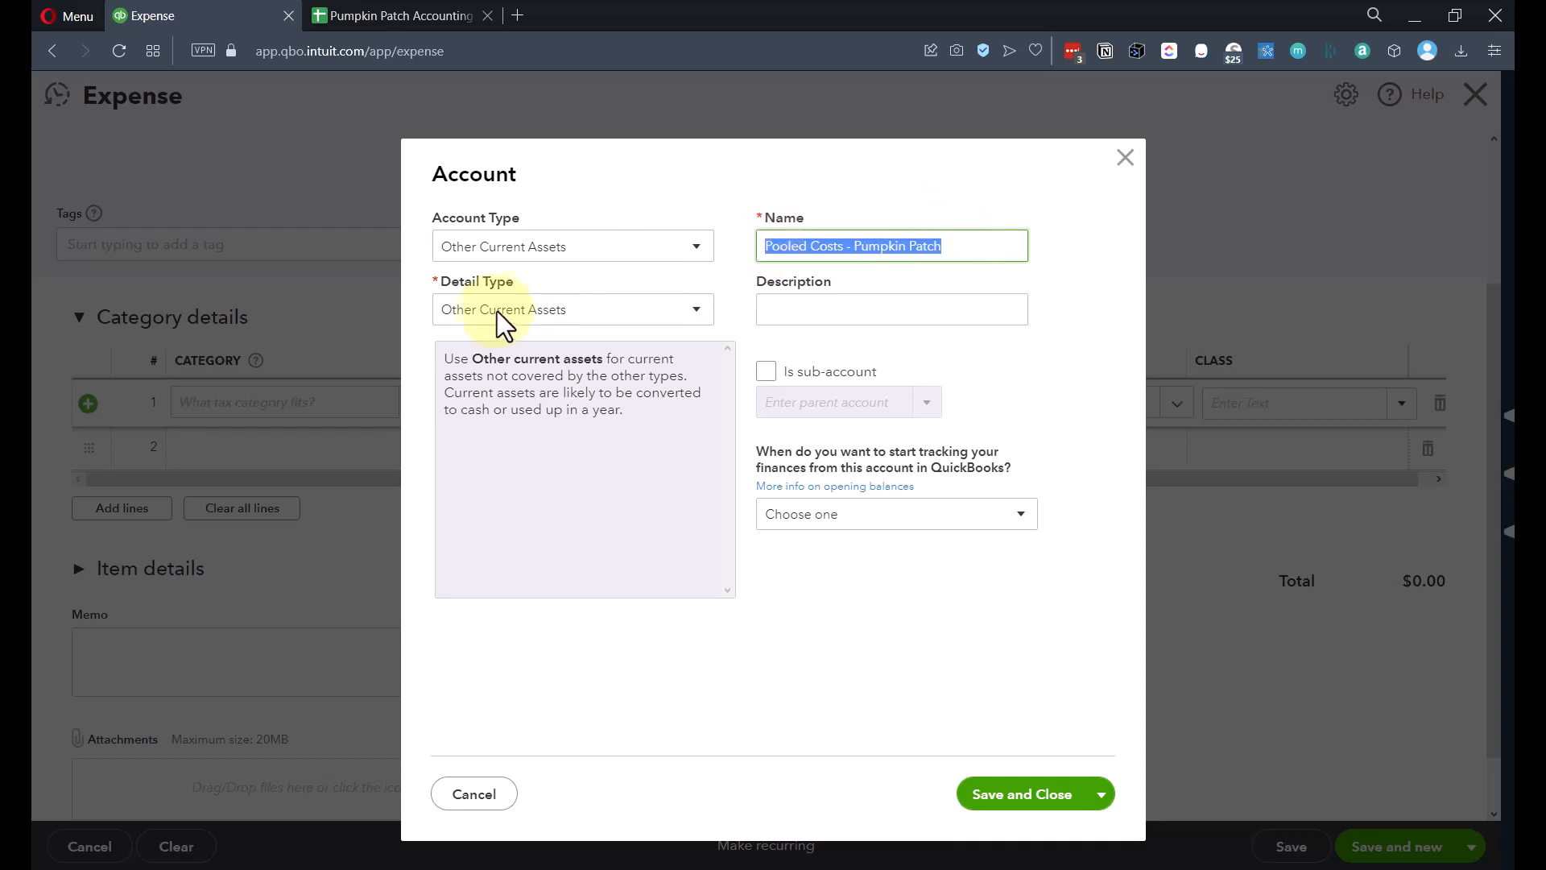
left_click(838, 312)
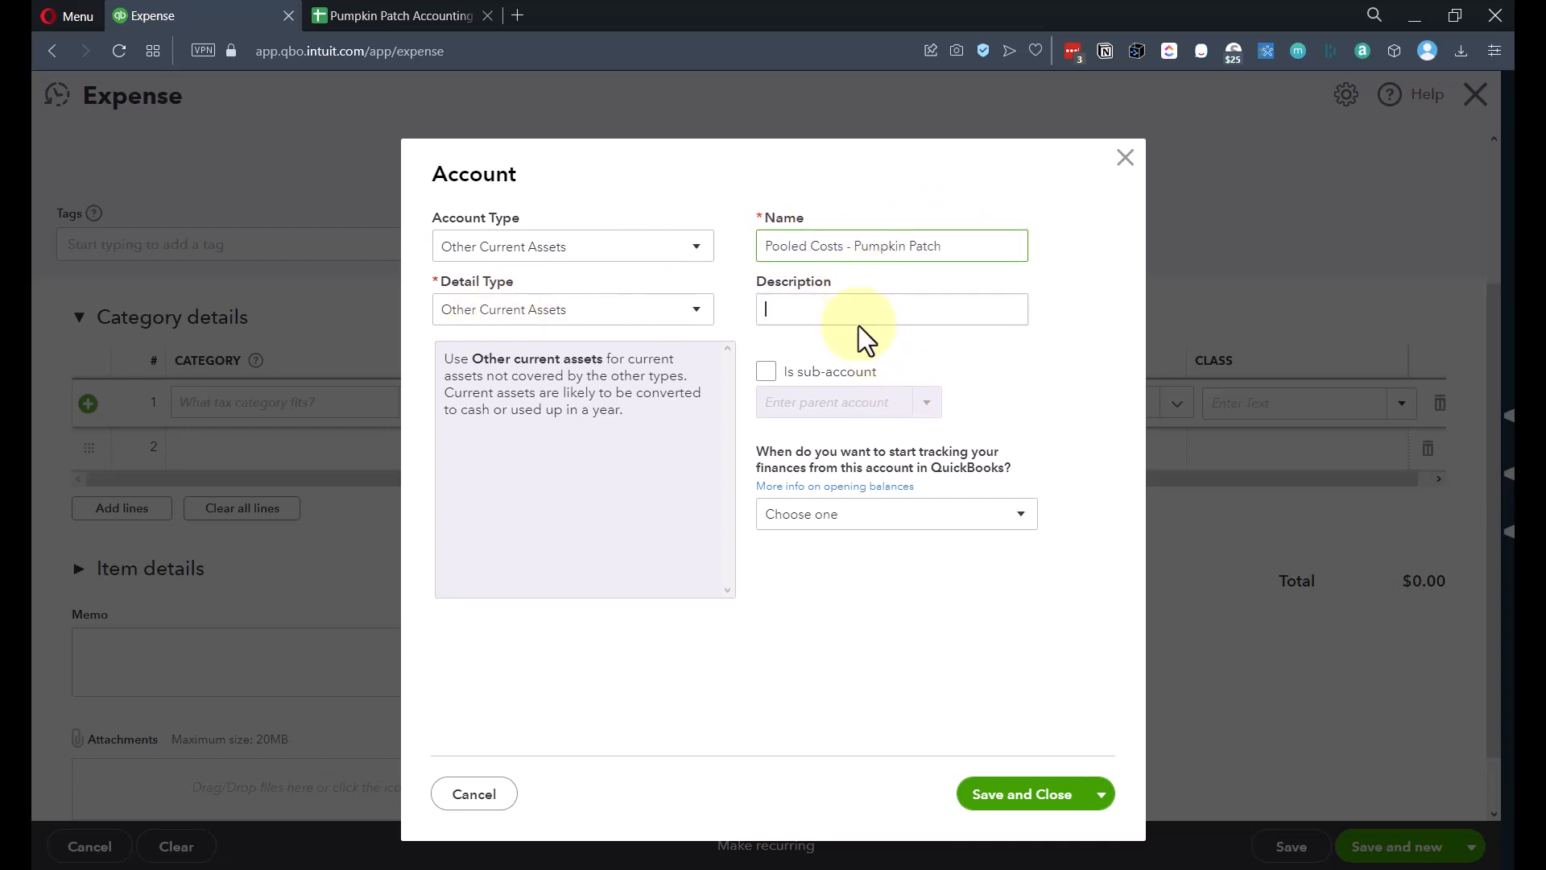
left_click(1021, 796)
Step: Expand the Item details section of the expense
left_click(797, 599)
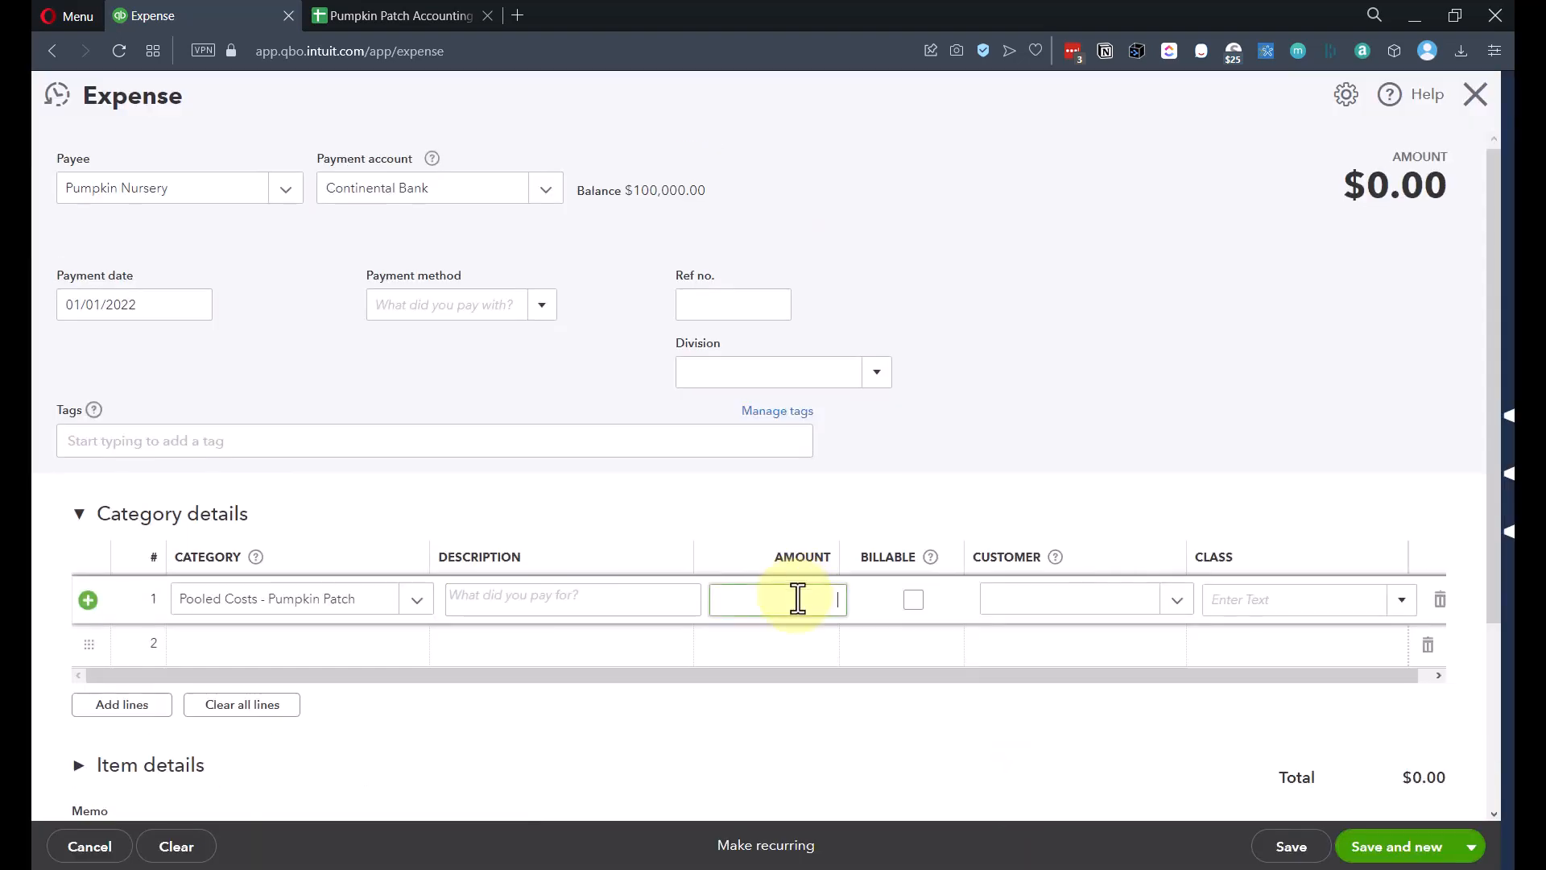
scroll(797, 598, "down", 3)
left_click(81, 504)
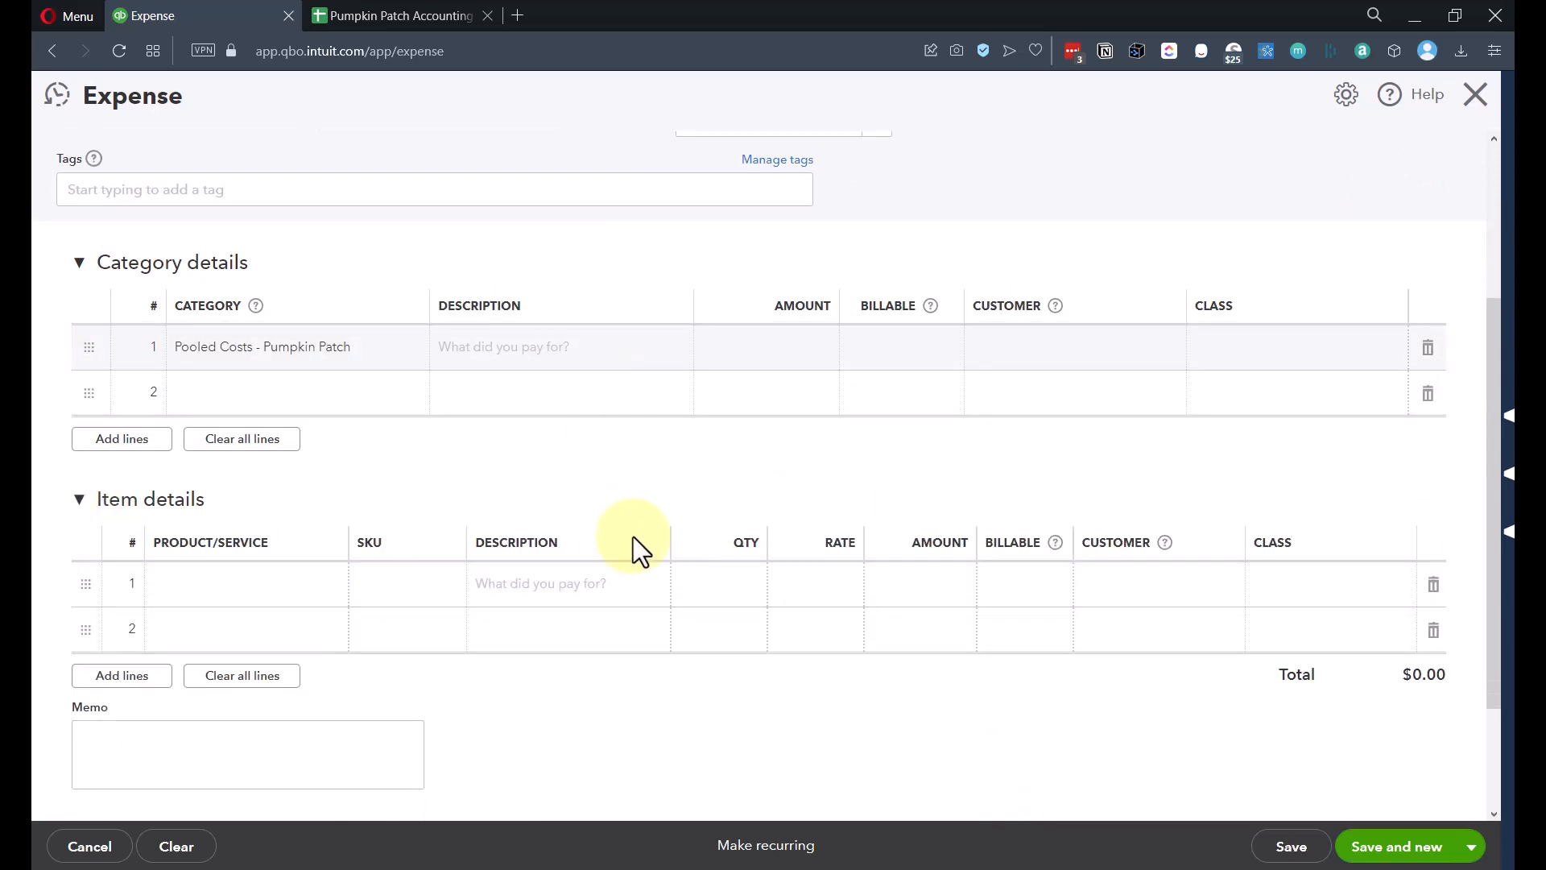
Step: Switch to the Pumpkin Patch Accounting spreadsheet in Google Sheets and check the seed costs on Sheet2
left_click(792, 364)
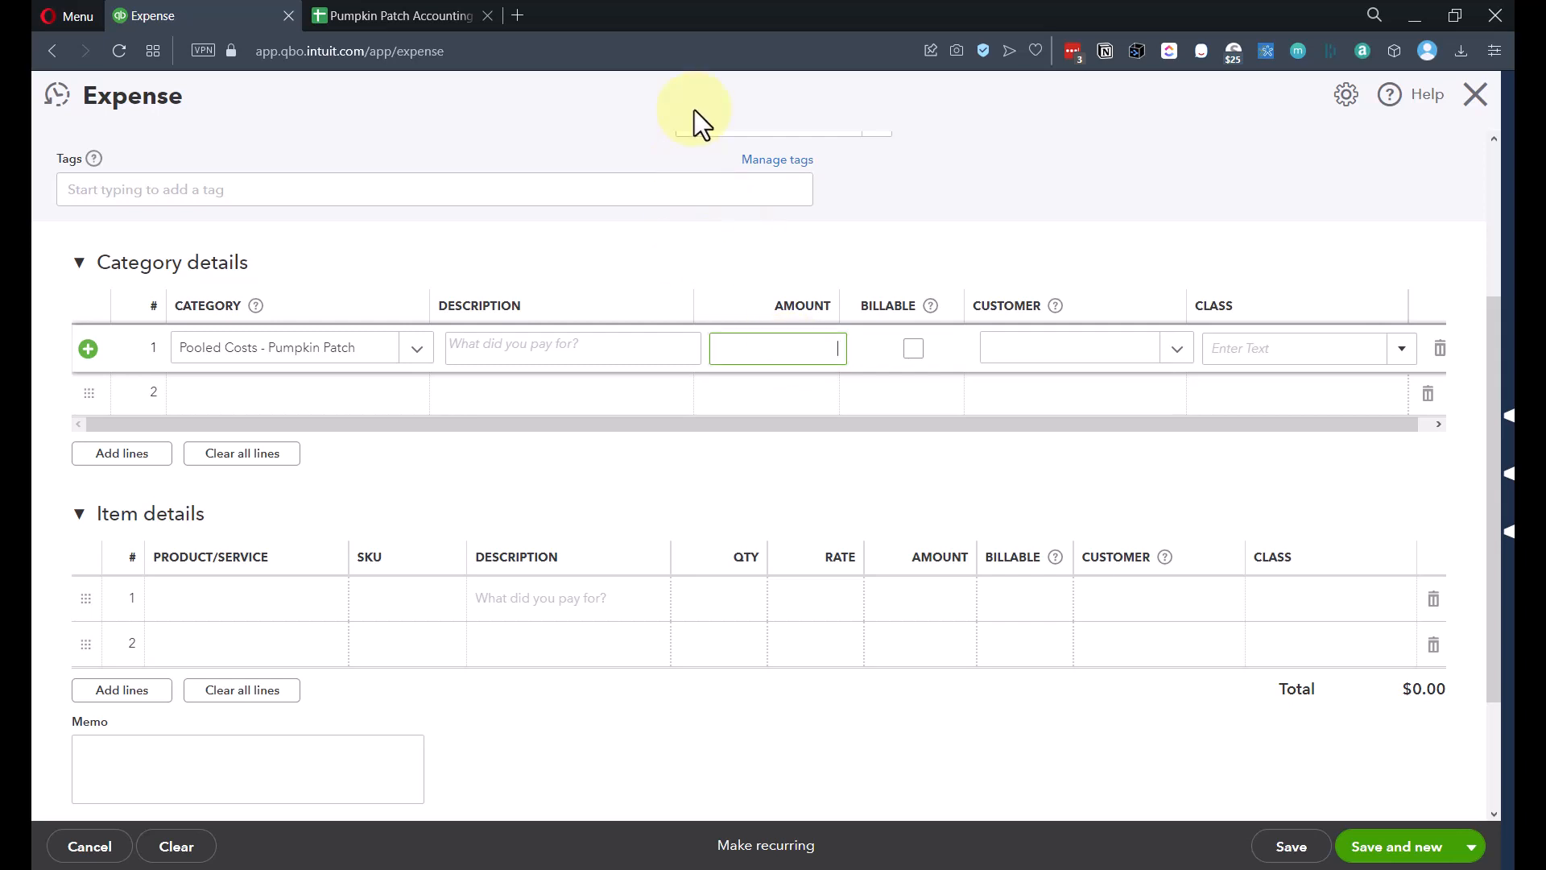
left_click(453, 17)
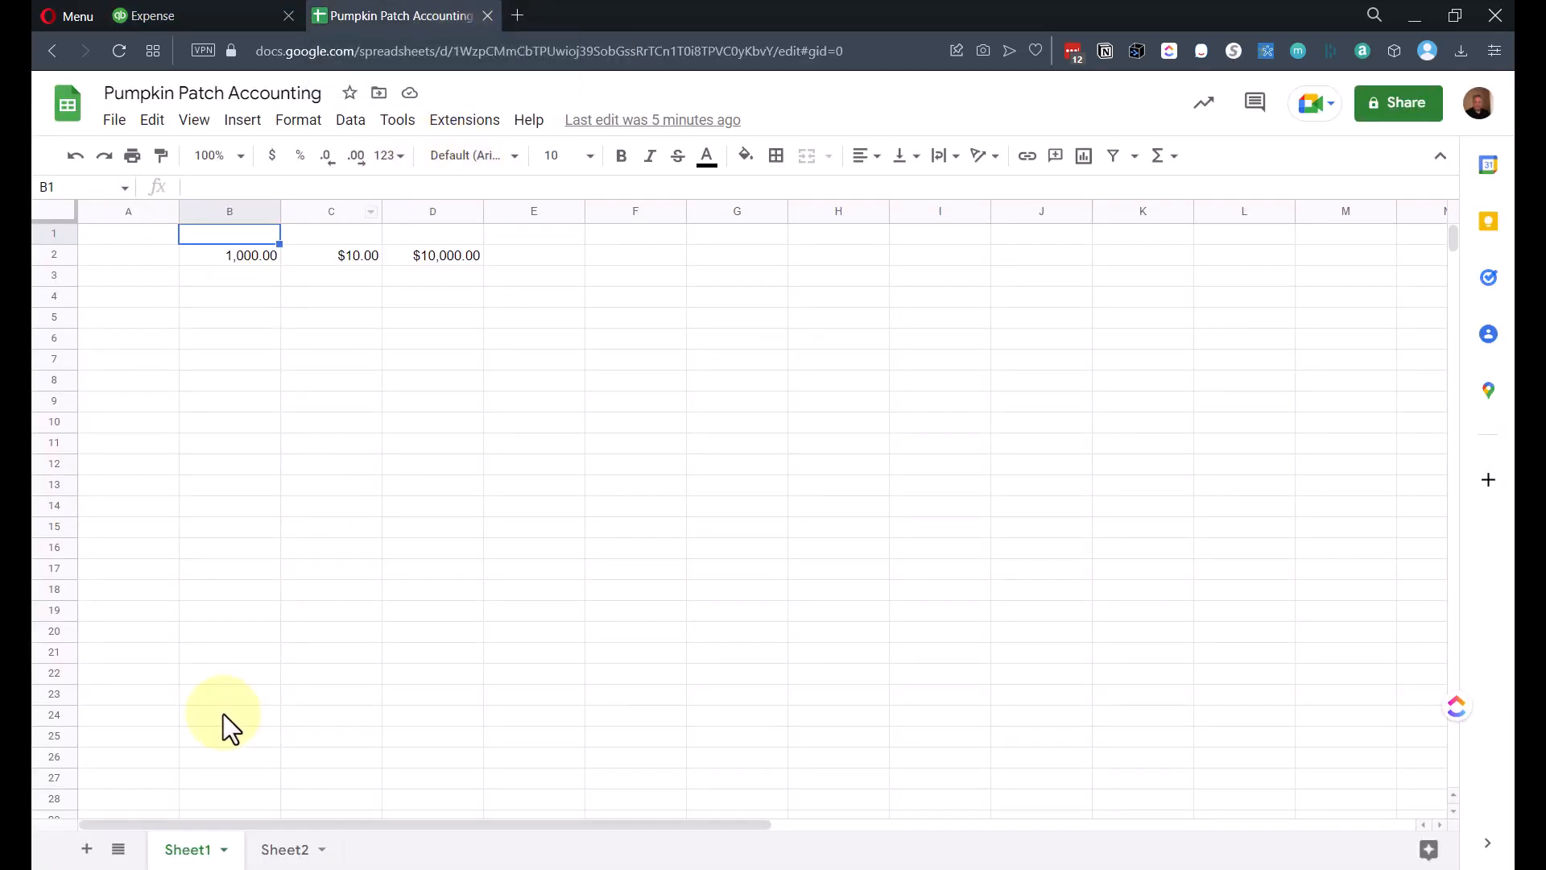
left_click(282, 852)
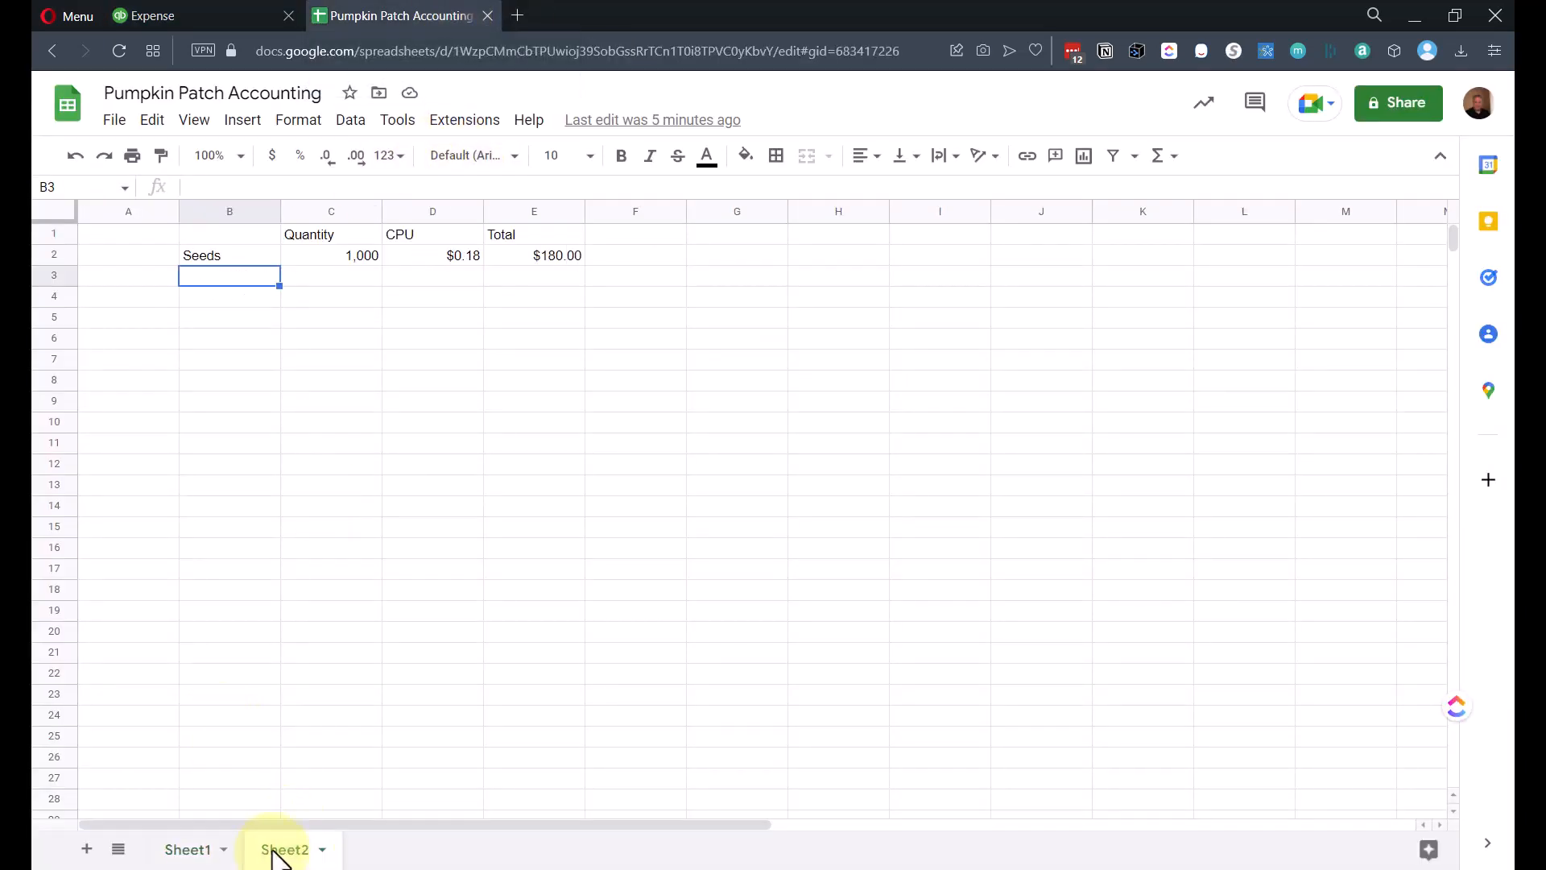
left_click(464, 255)
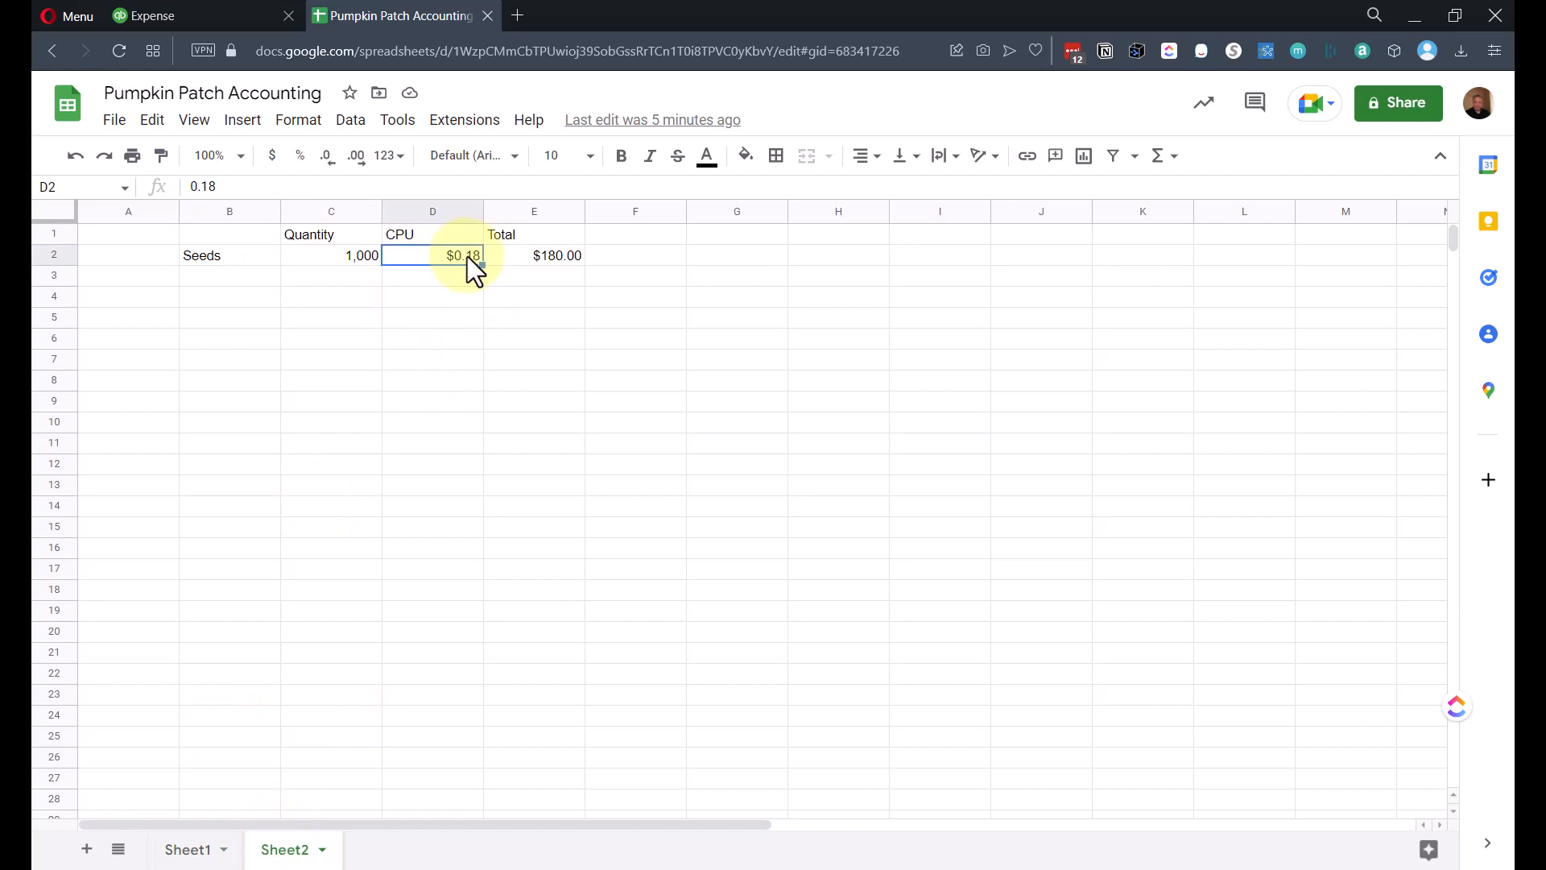
Step: Return to the QuickBooks expense and set the amount of the Pooled Costs - Pumpkin Patch line to 180
left_click(201, 17)
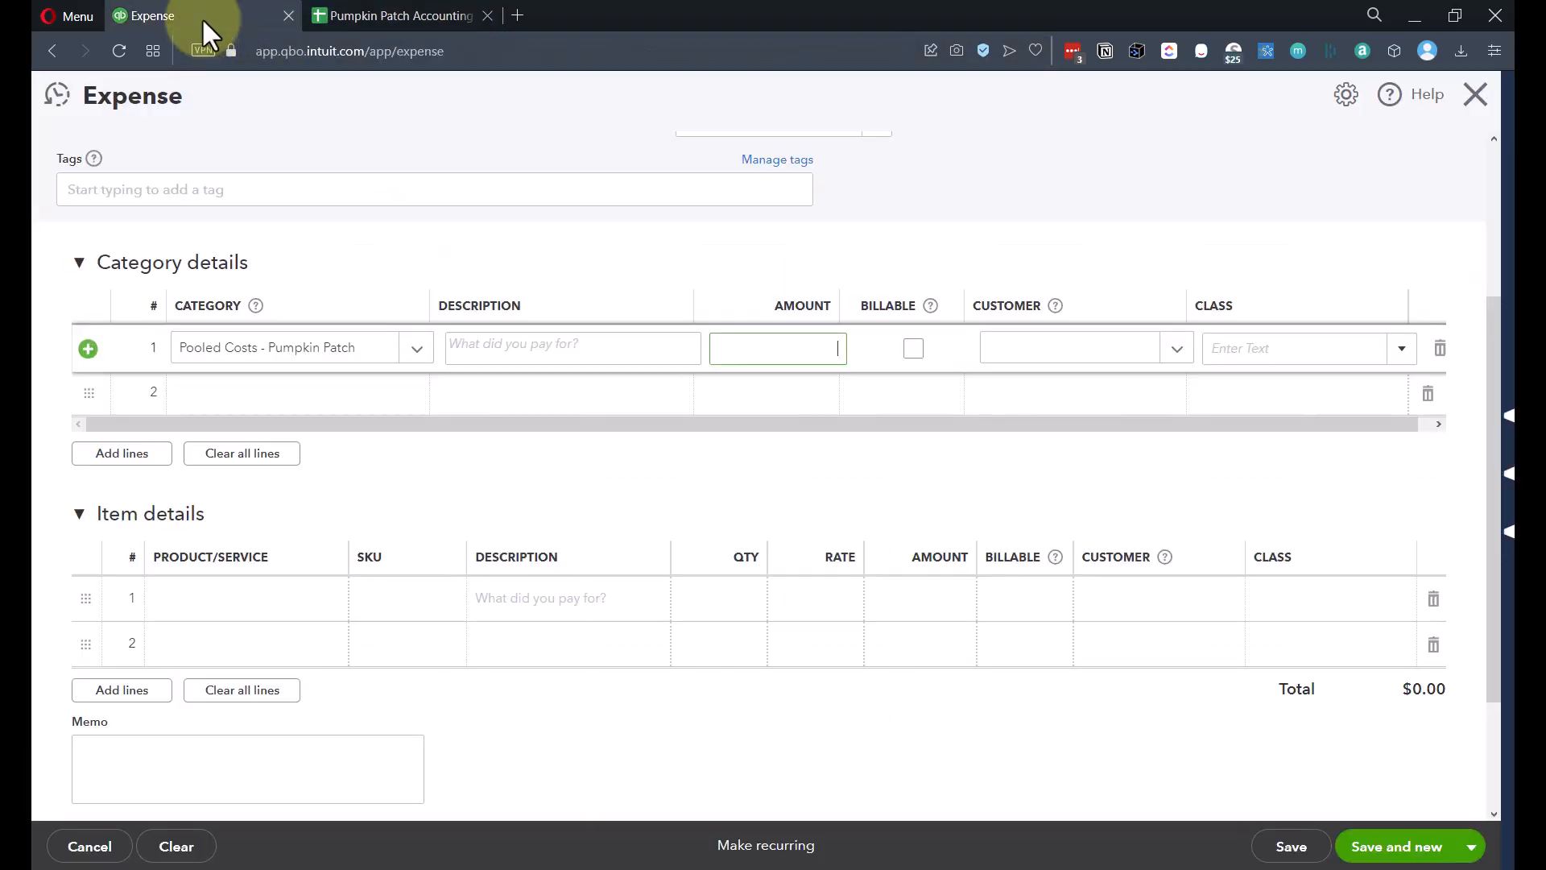
left_click(780, 346)
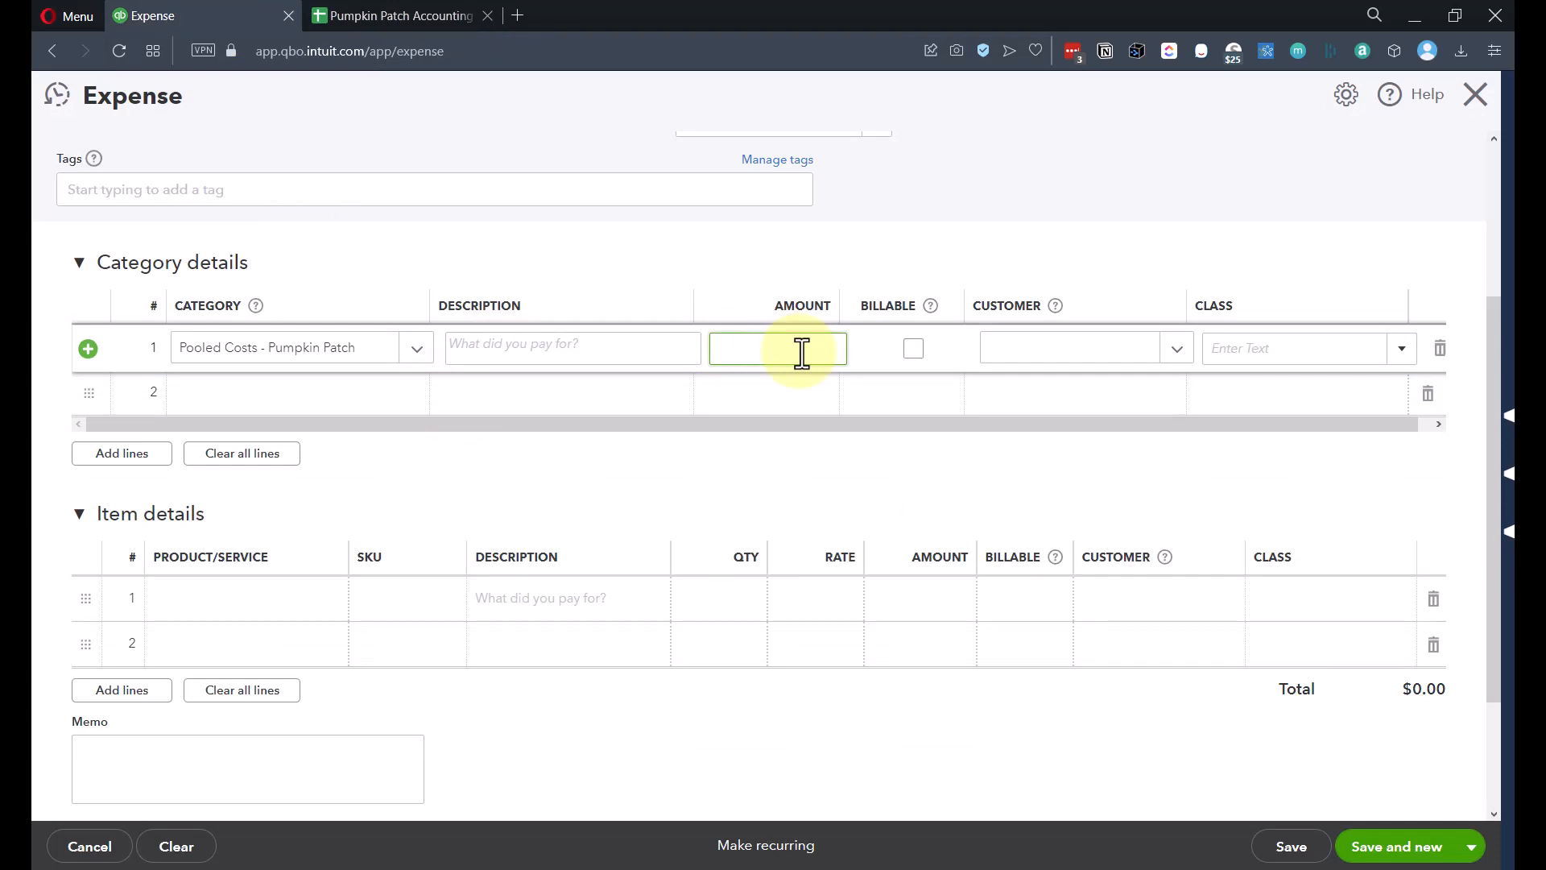
left_click(377, 15)
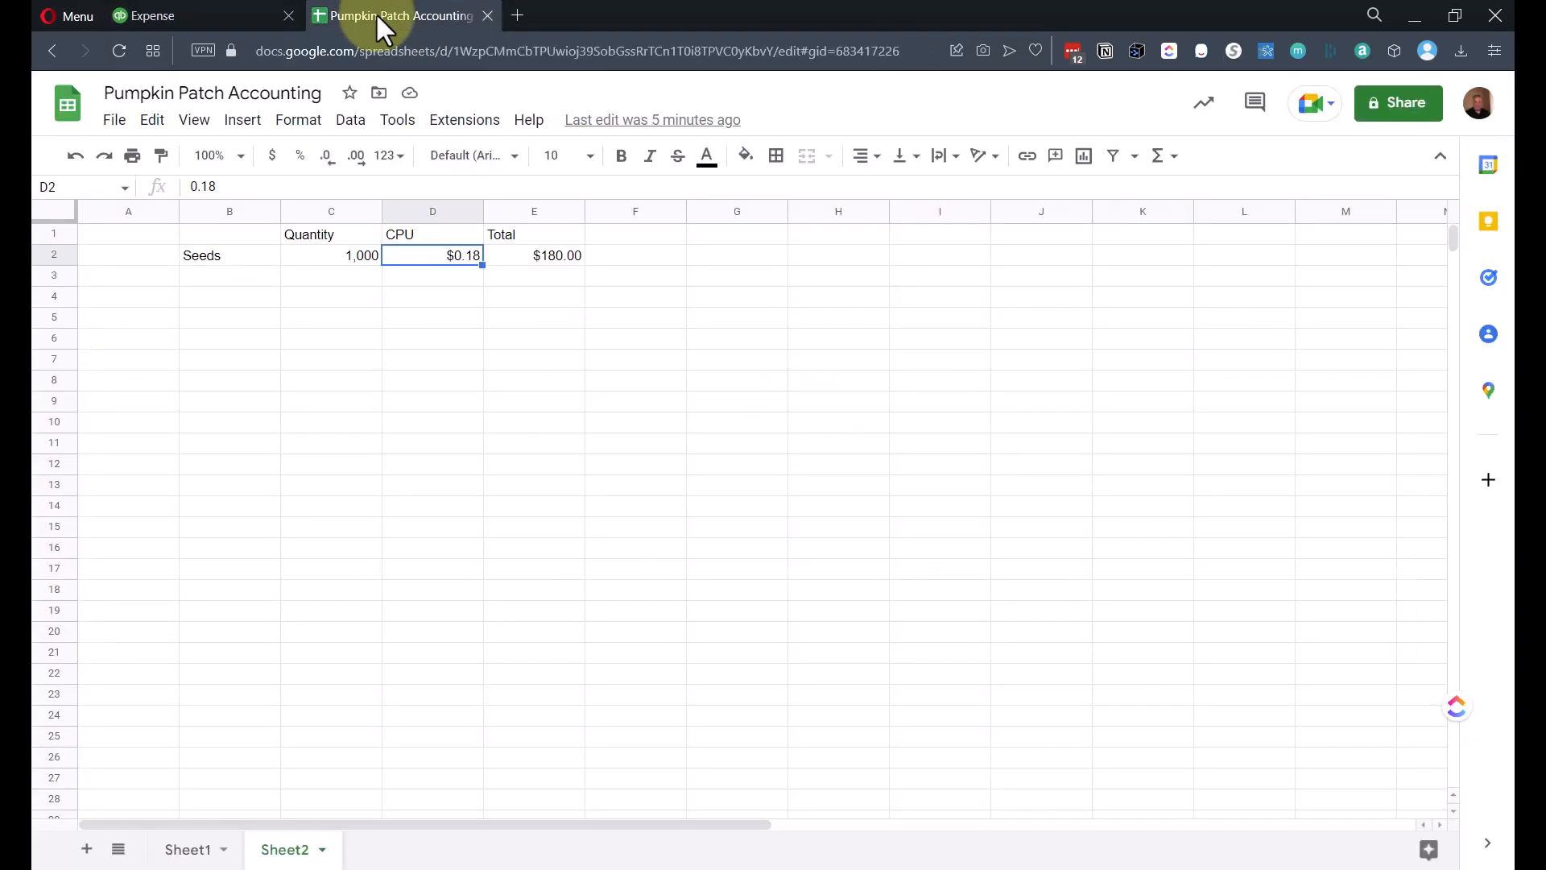
left_click(282, 18)
type("180")
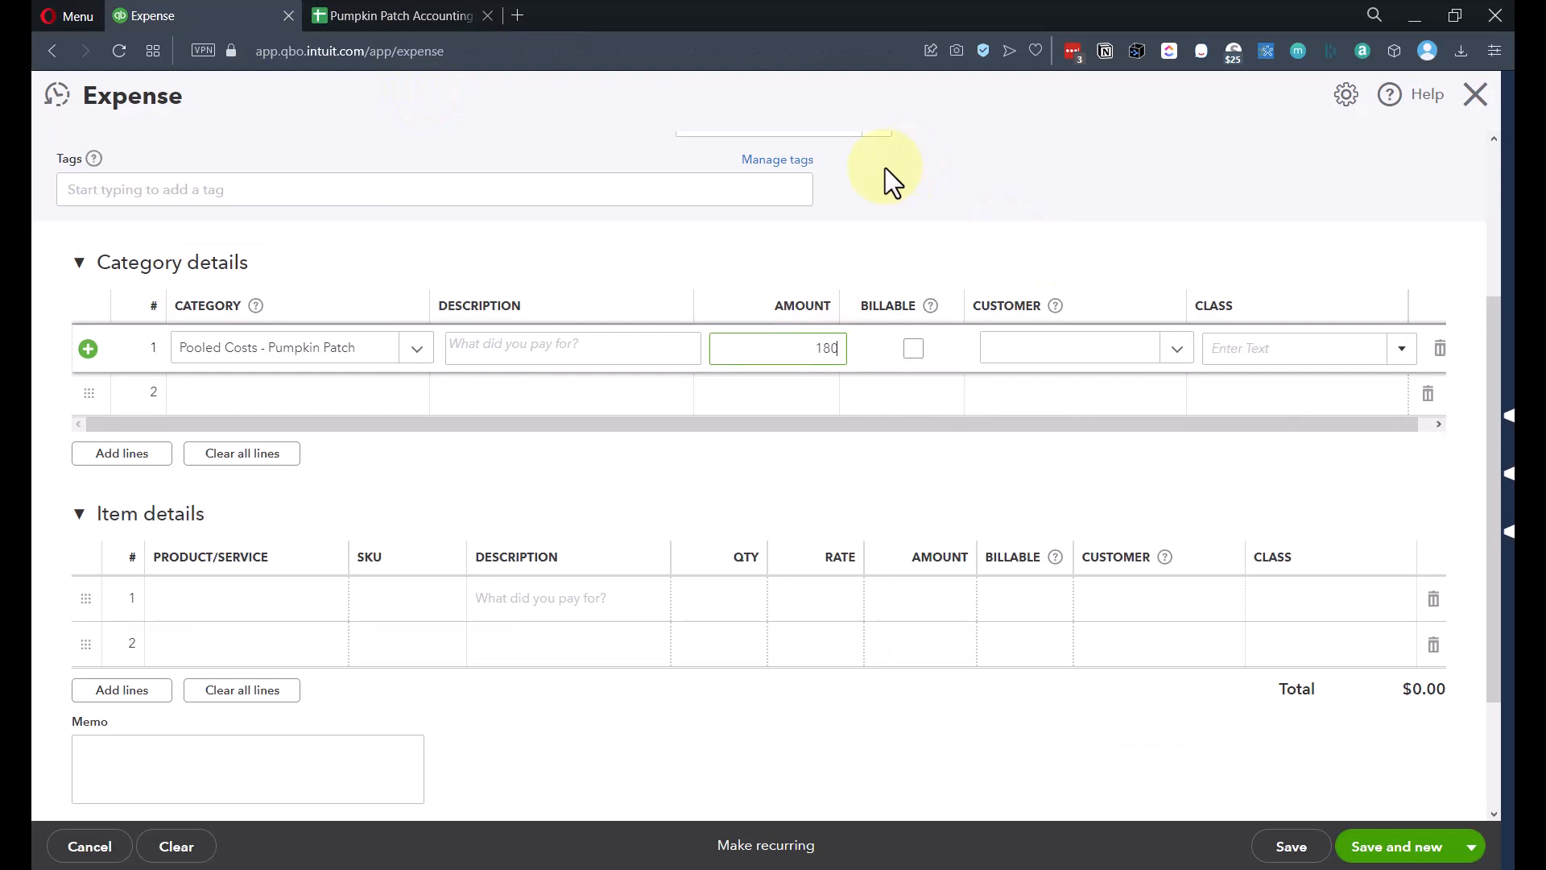
left_click(918, 345)
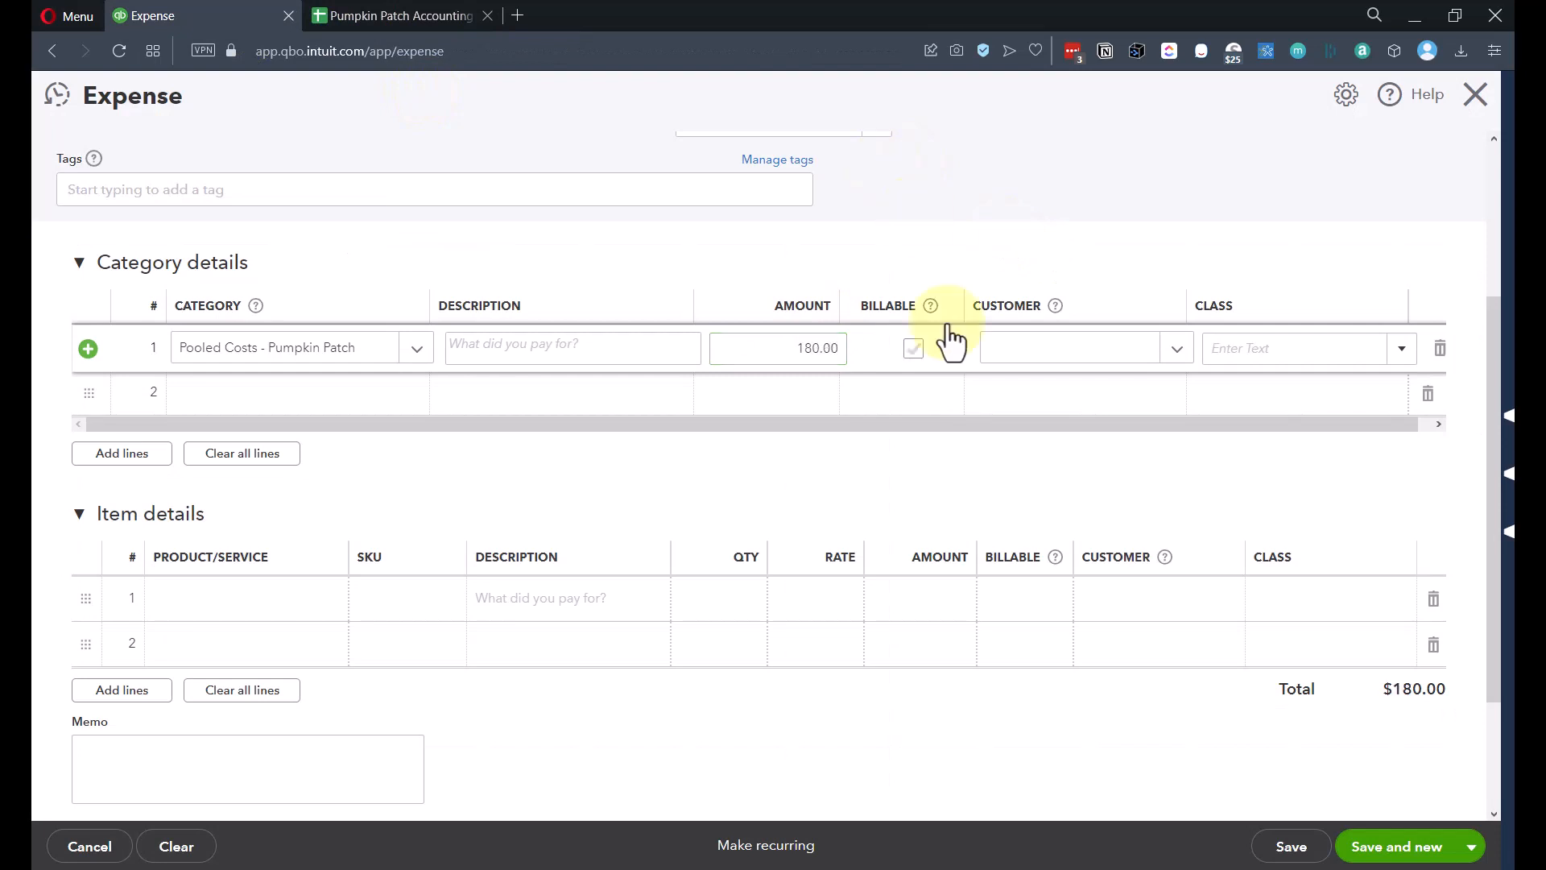
Step: Save and close the seed expense, and dismiss the QuickBooks Capital funding offer to review the balance sheet
left_click(1471, 847)
left_click(1362, 815)
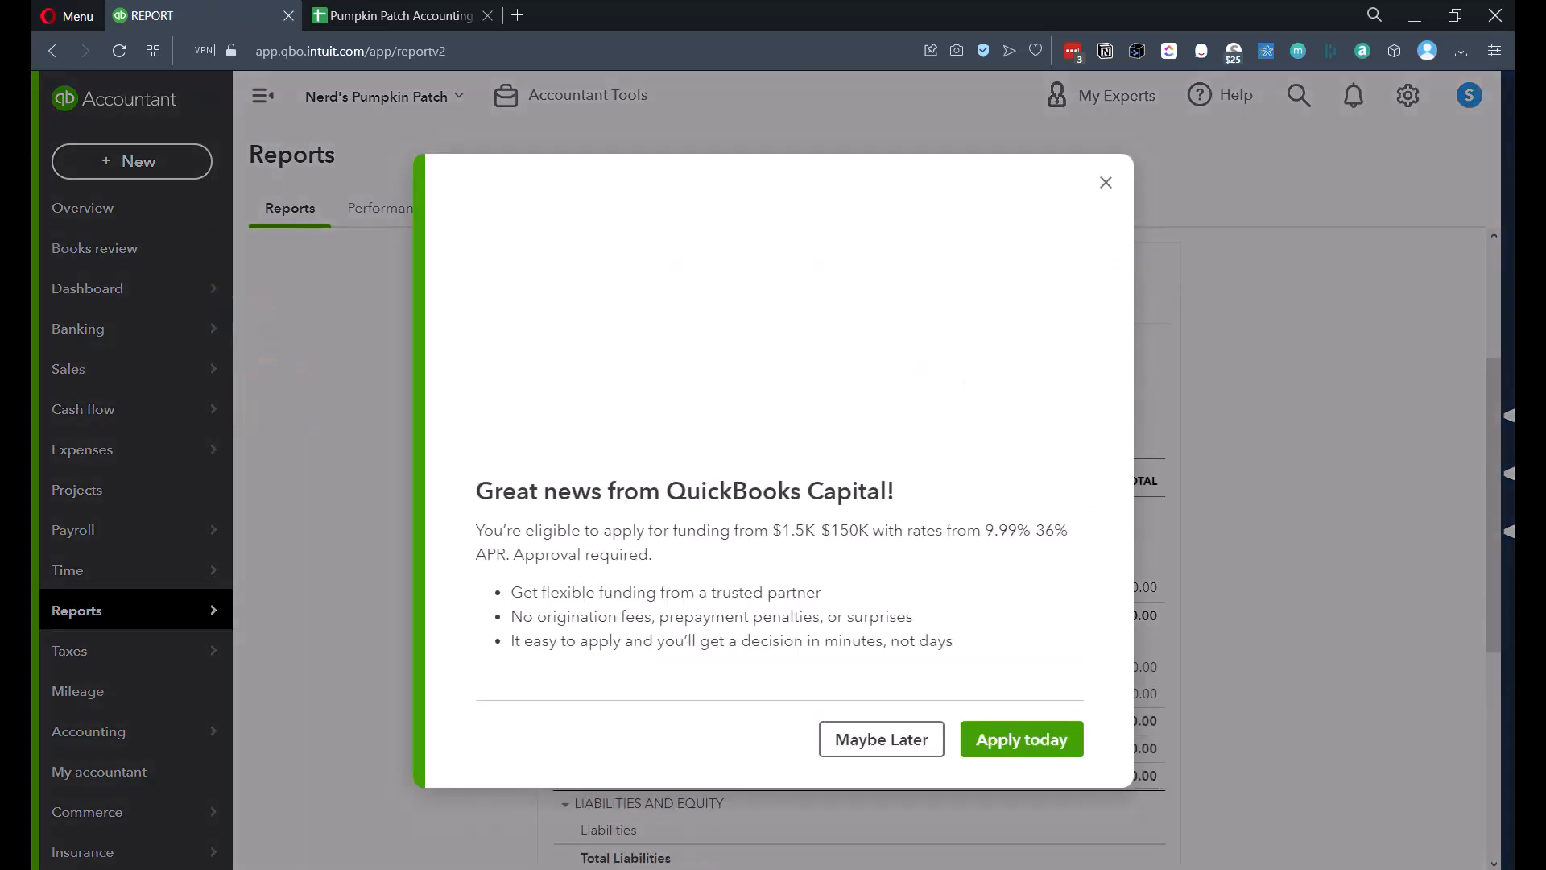
left_click(882, 739)
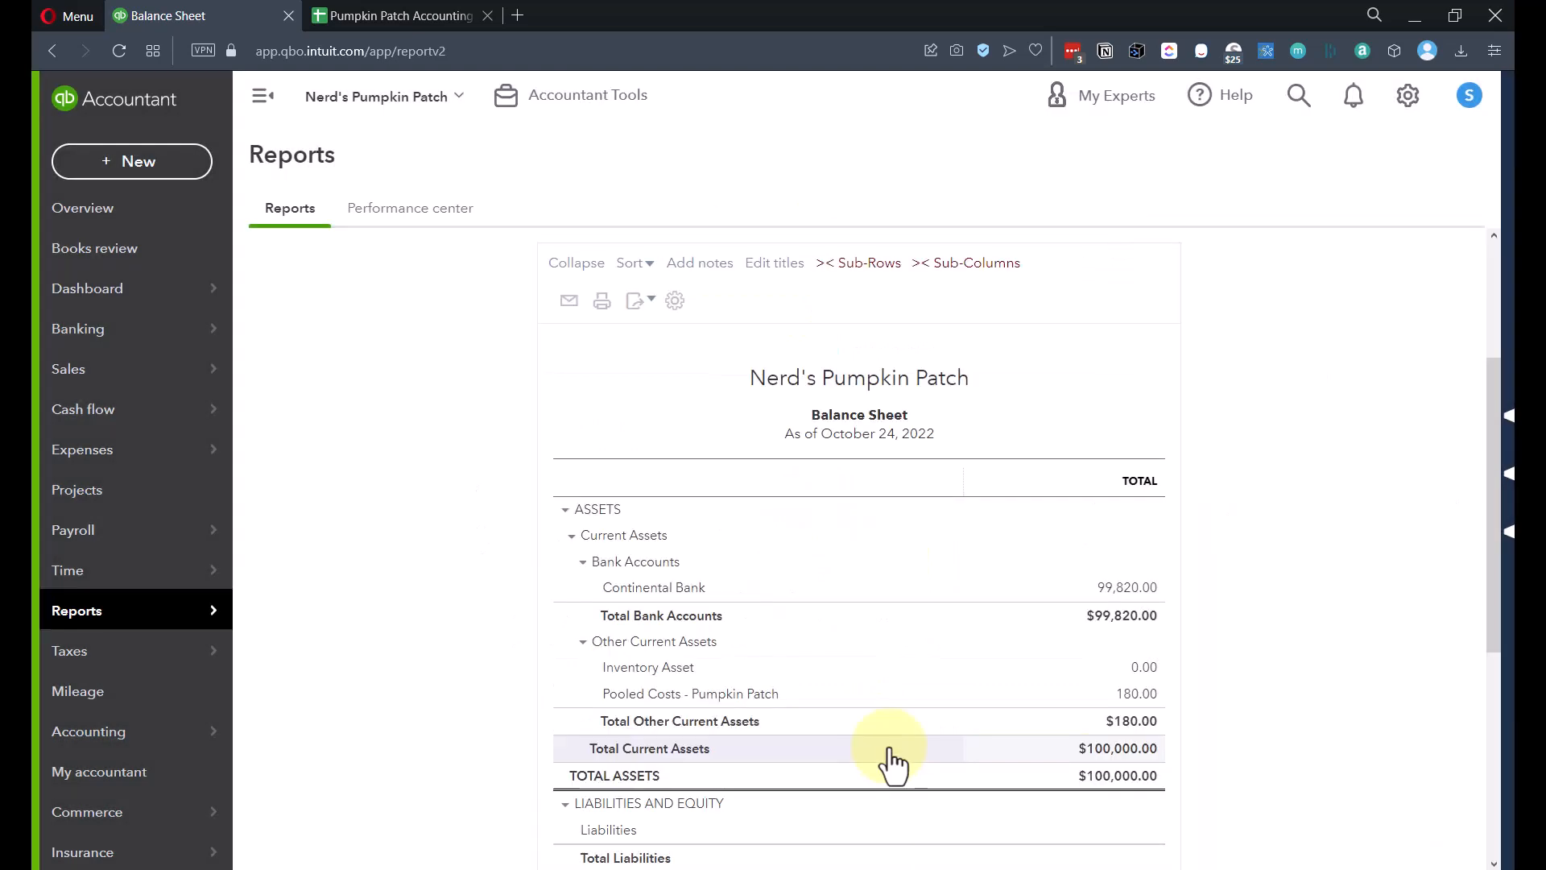
scroll(1005, 638, "down", 4)
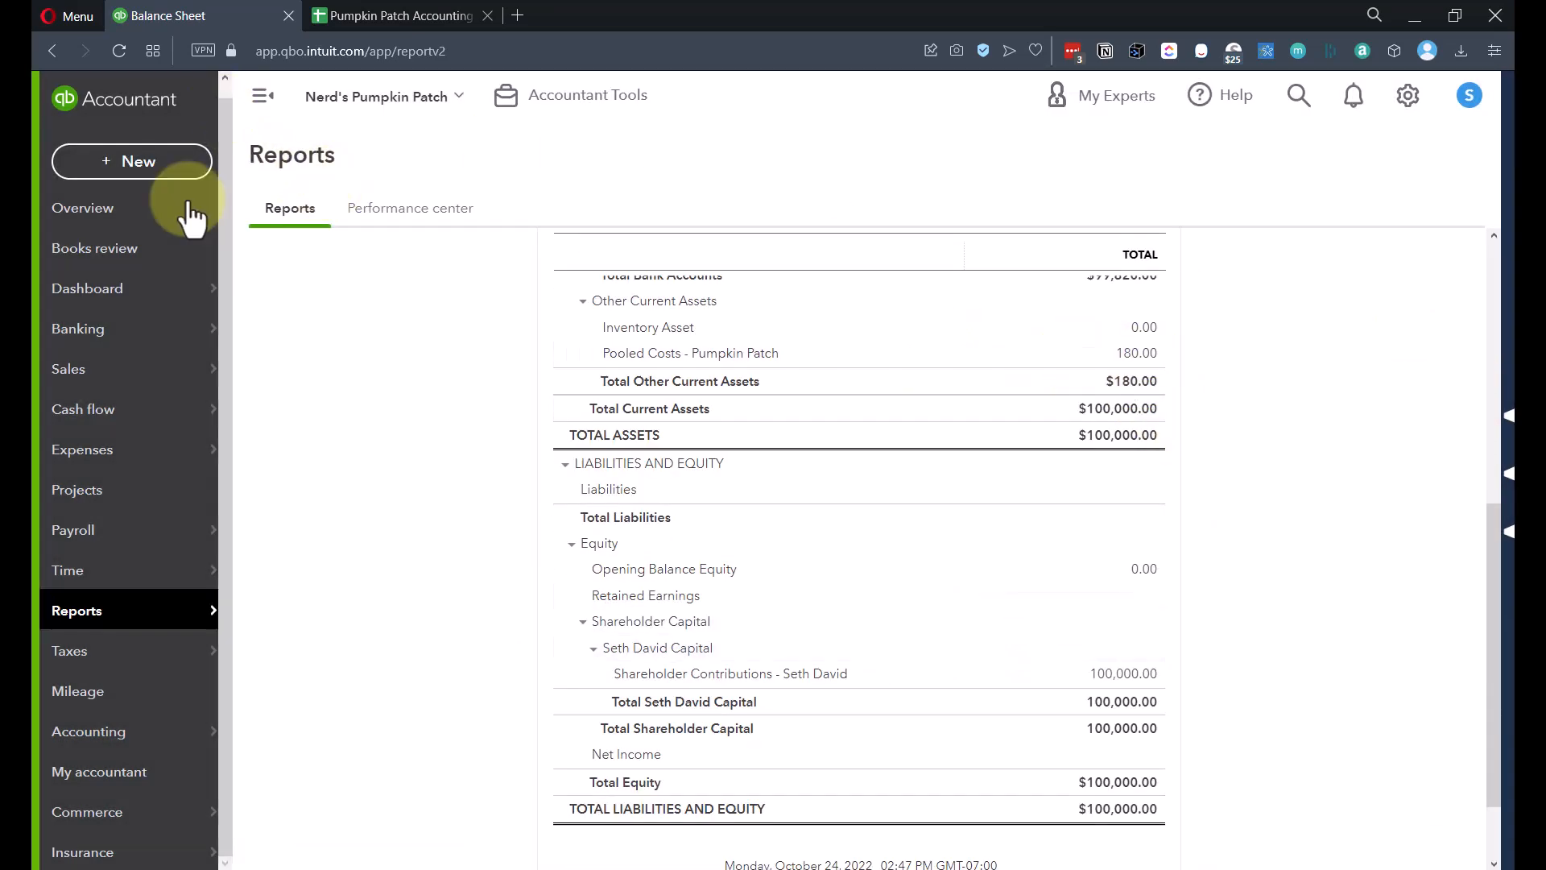
Step: Start another new expense and set its payment date to 08/31/2022
left_click(129, 165)
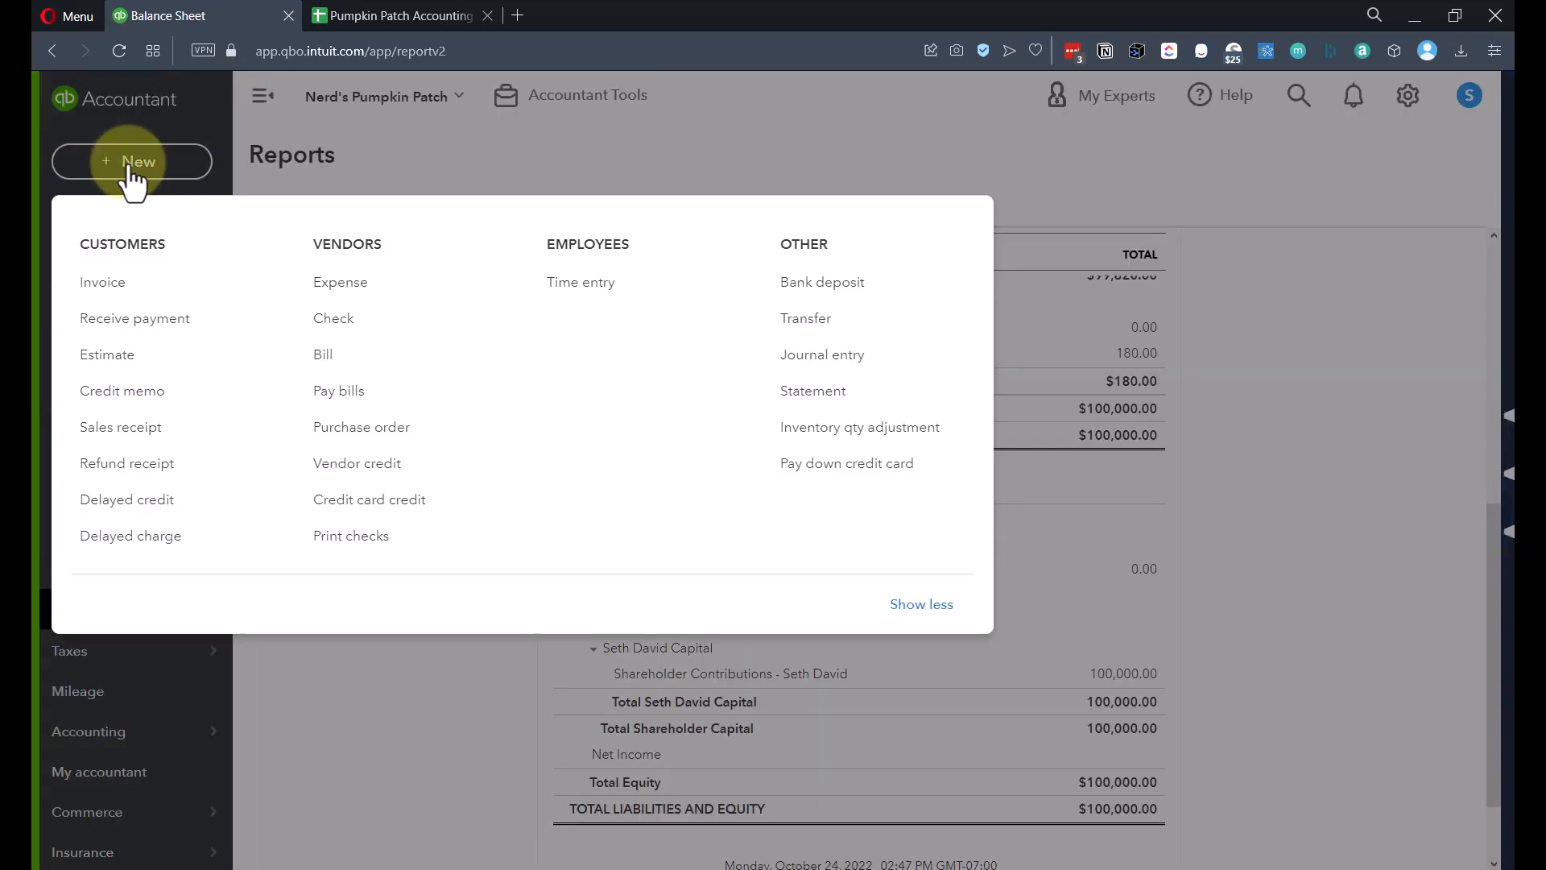
left_click(339, 290)
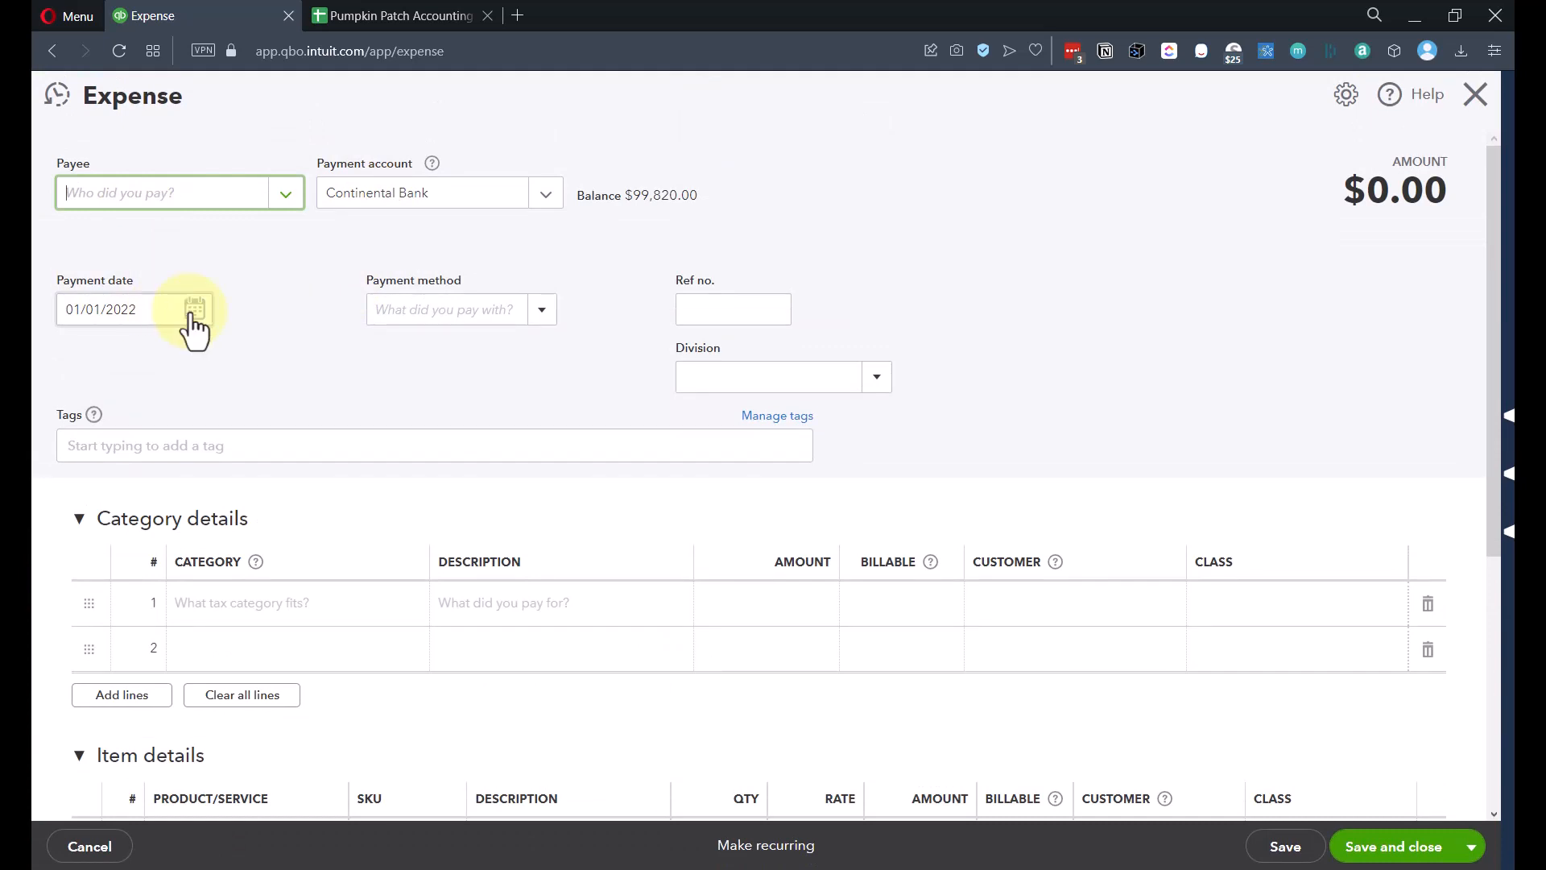
left_click(190, 314)
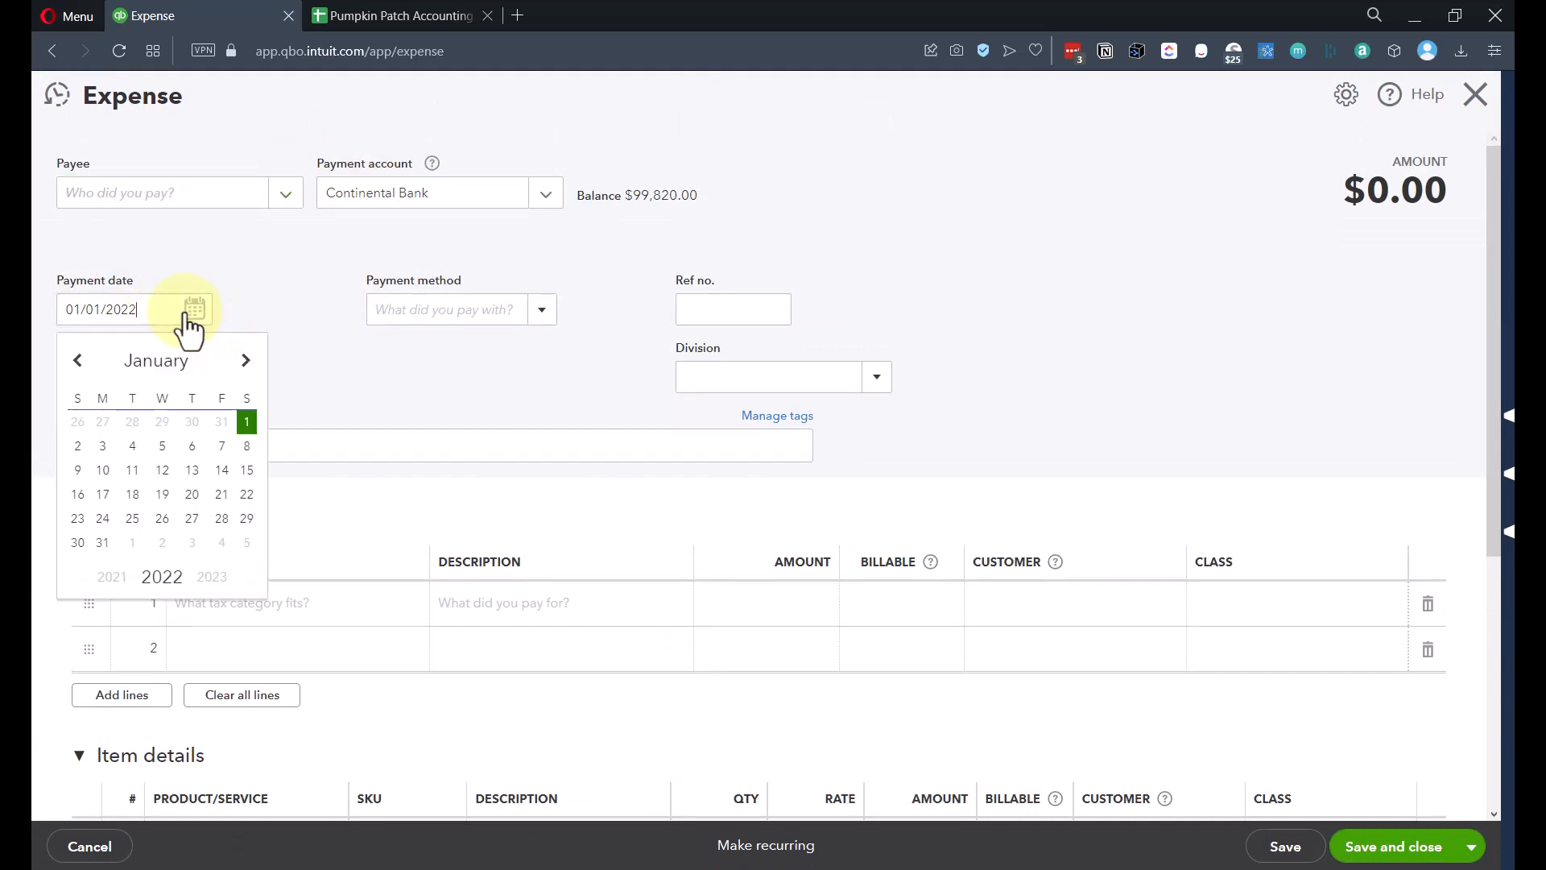
left_click(247, 366)
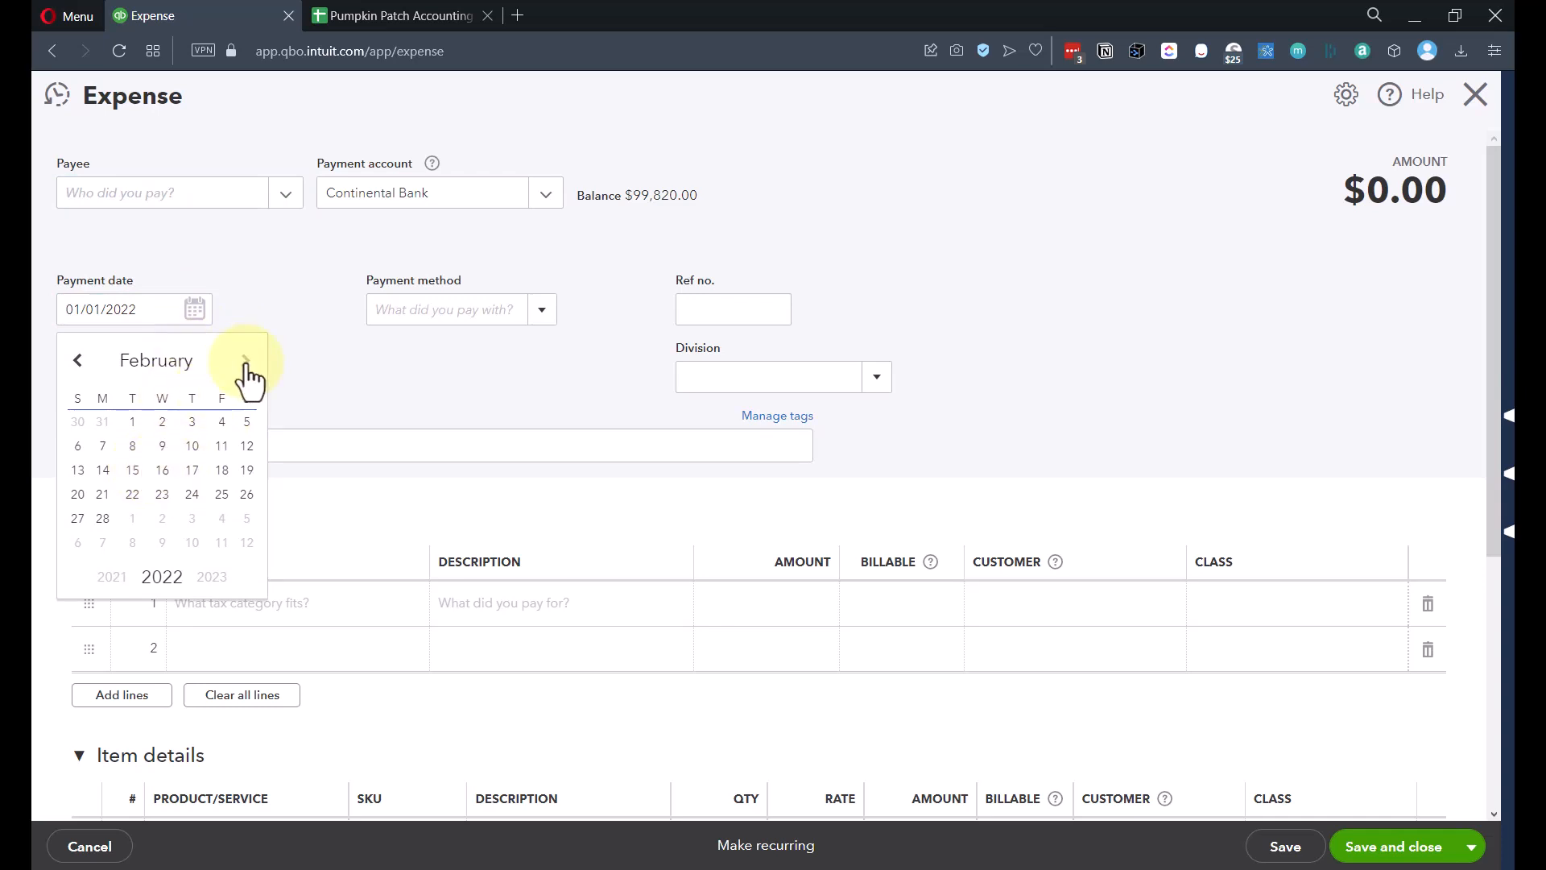
left_click(247, 368)
left_click(247, 368)
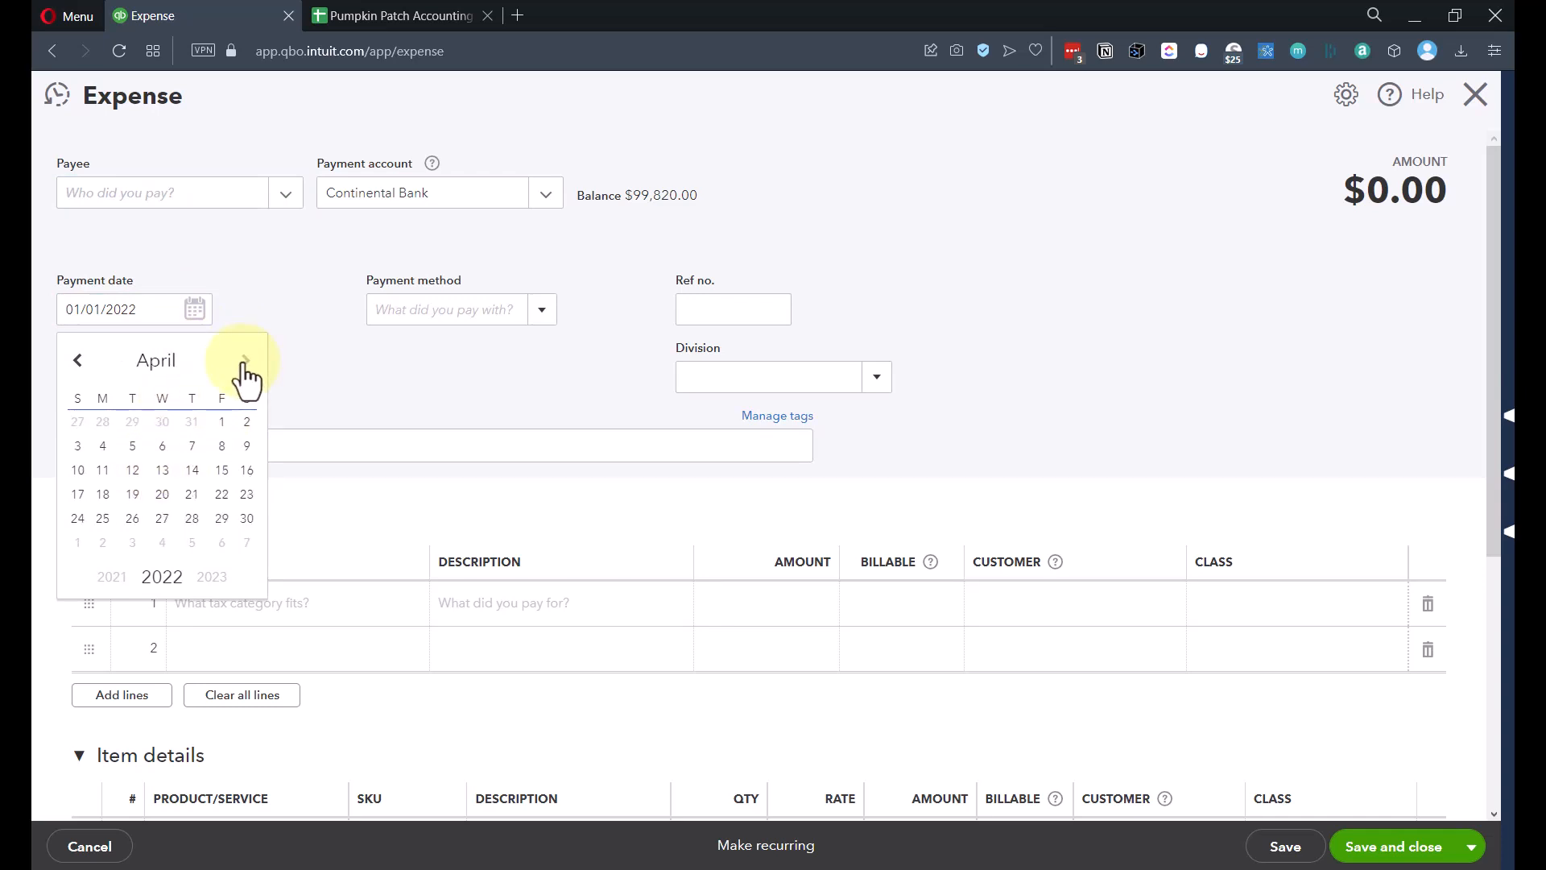
left_click(247, 369)
key("Tab")
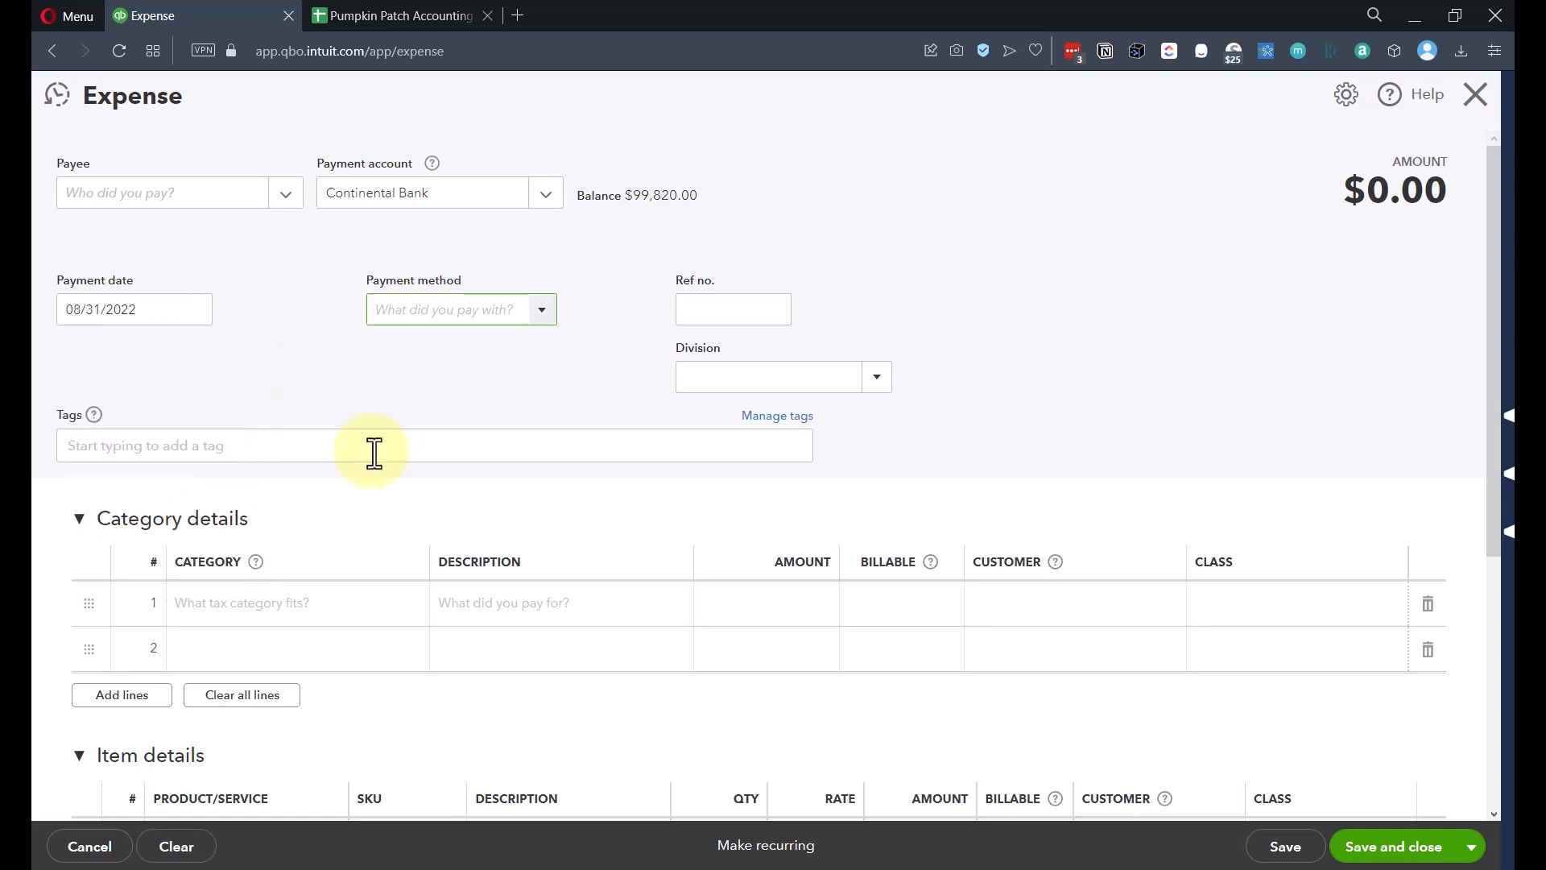
Step: Fill the first category line with Pooled Costs - Pumpkin Patch, description Soil and amount 1500, and save and close the expense
left_click(263, 617)
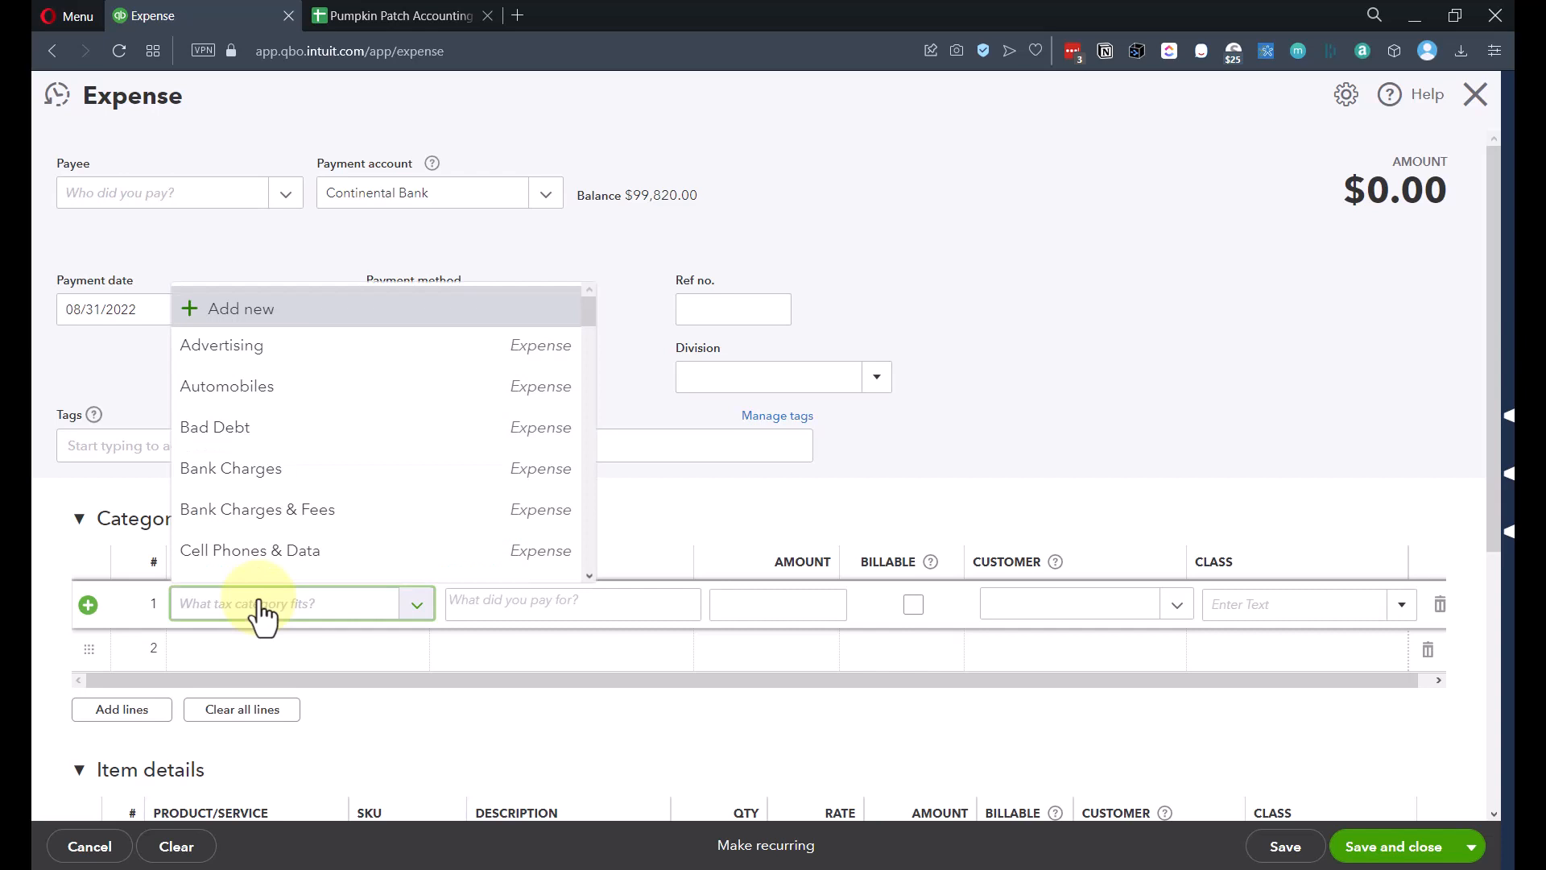
type("pool")
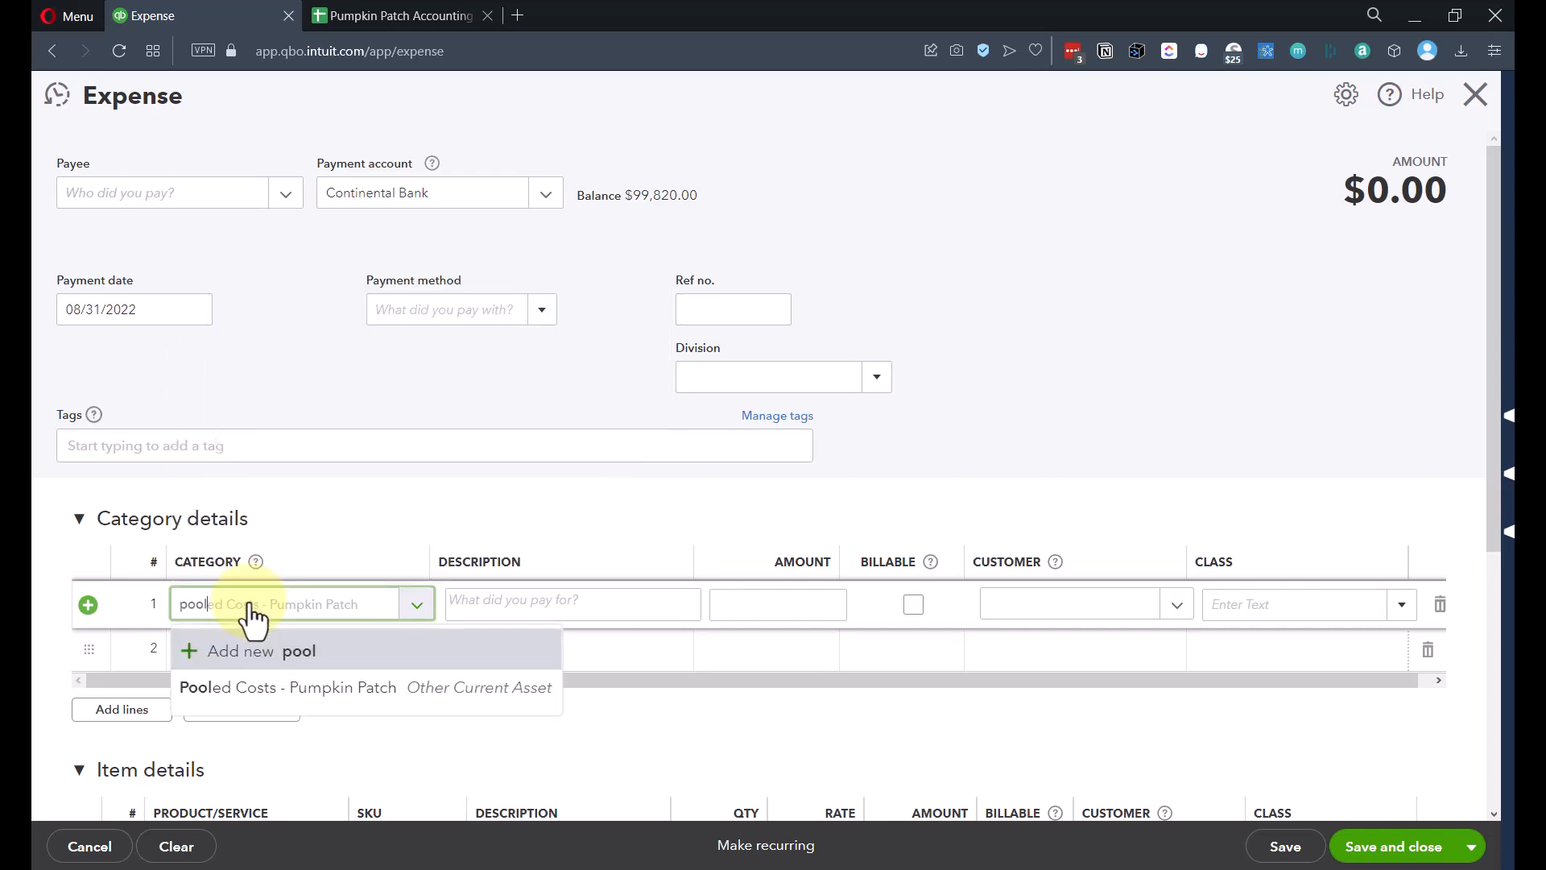
left_click(389, 689)
left_click(488, 610)
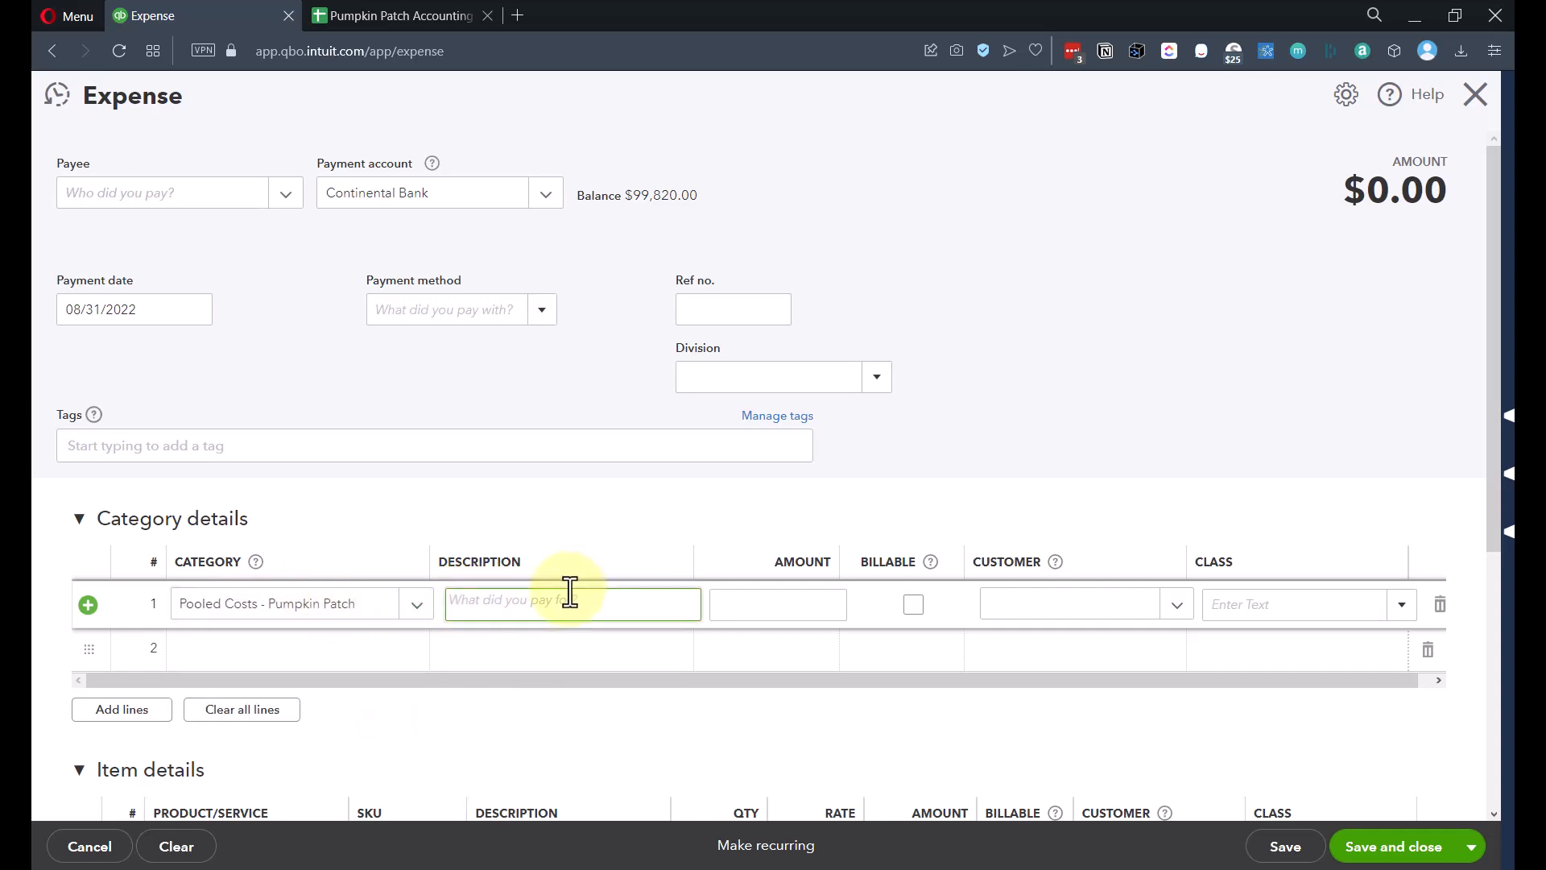
type("Soil")
key("Tab")
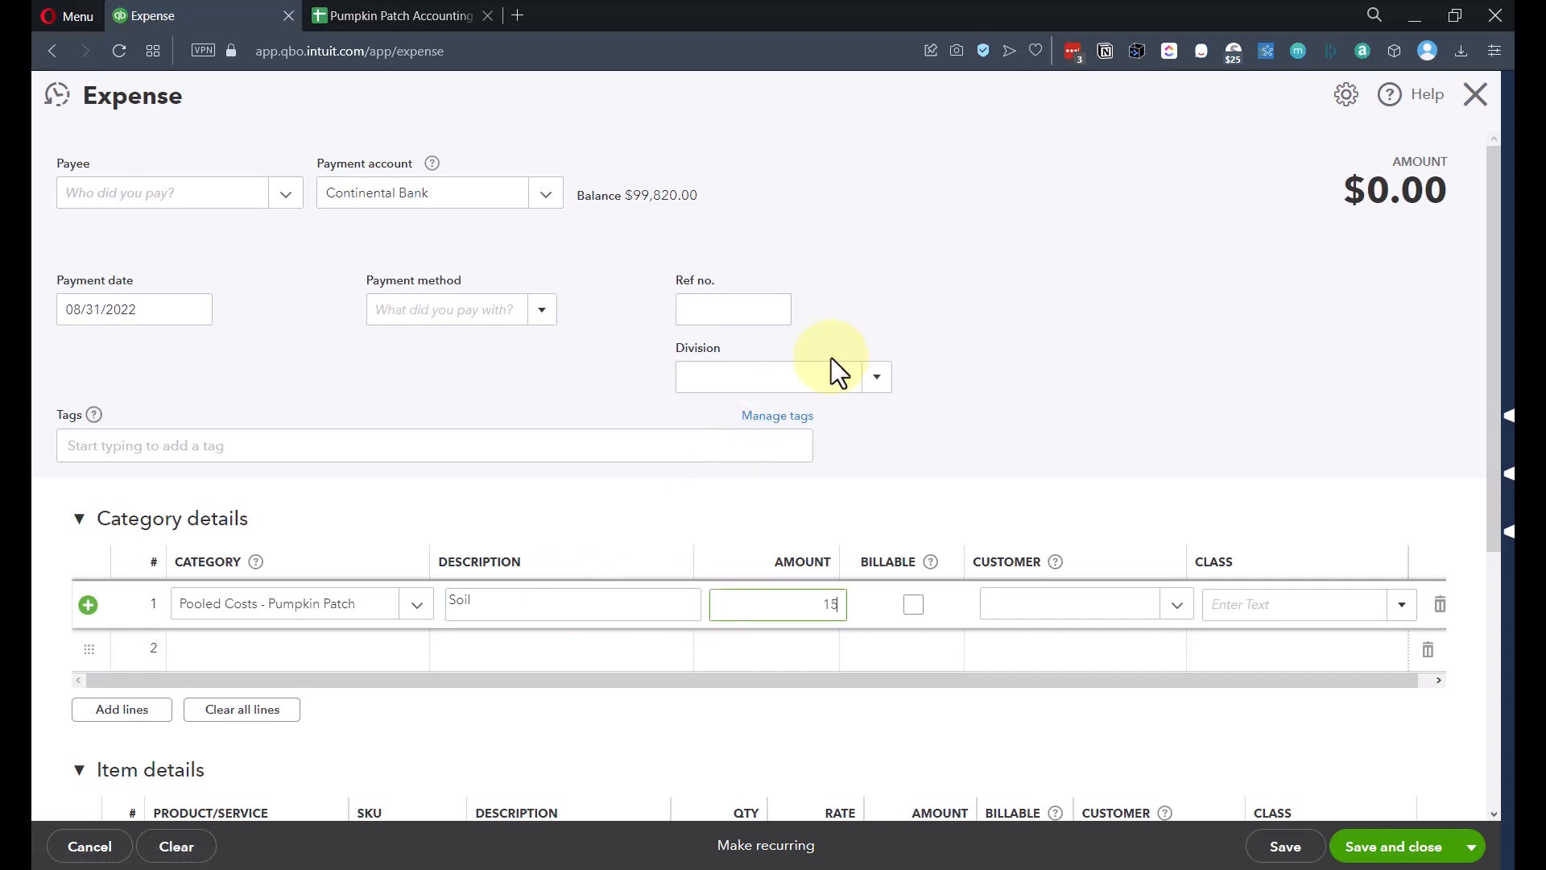
type("1500")
key("Tab")
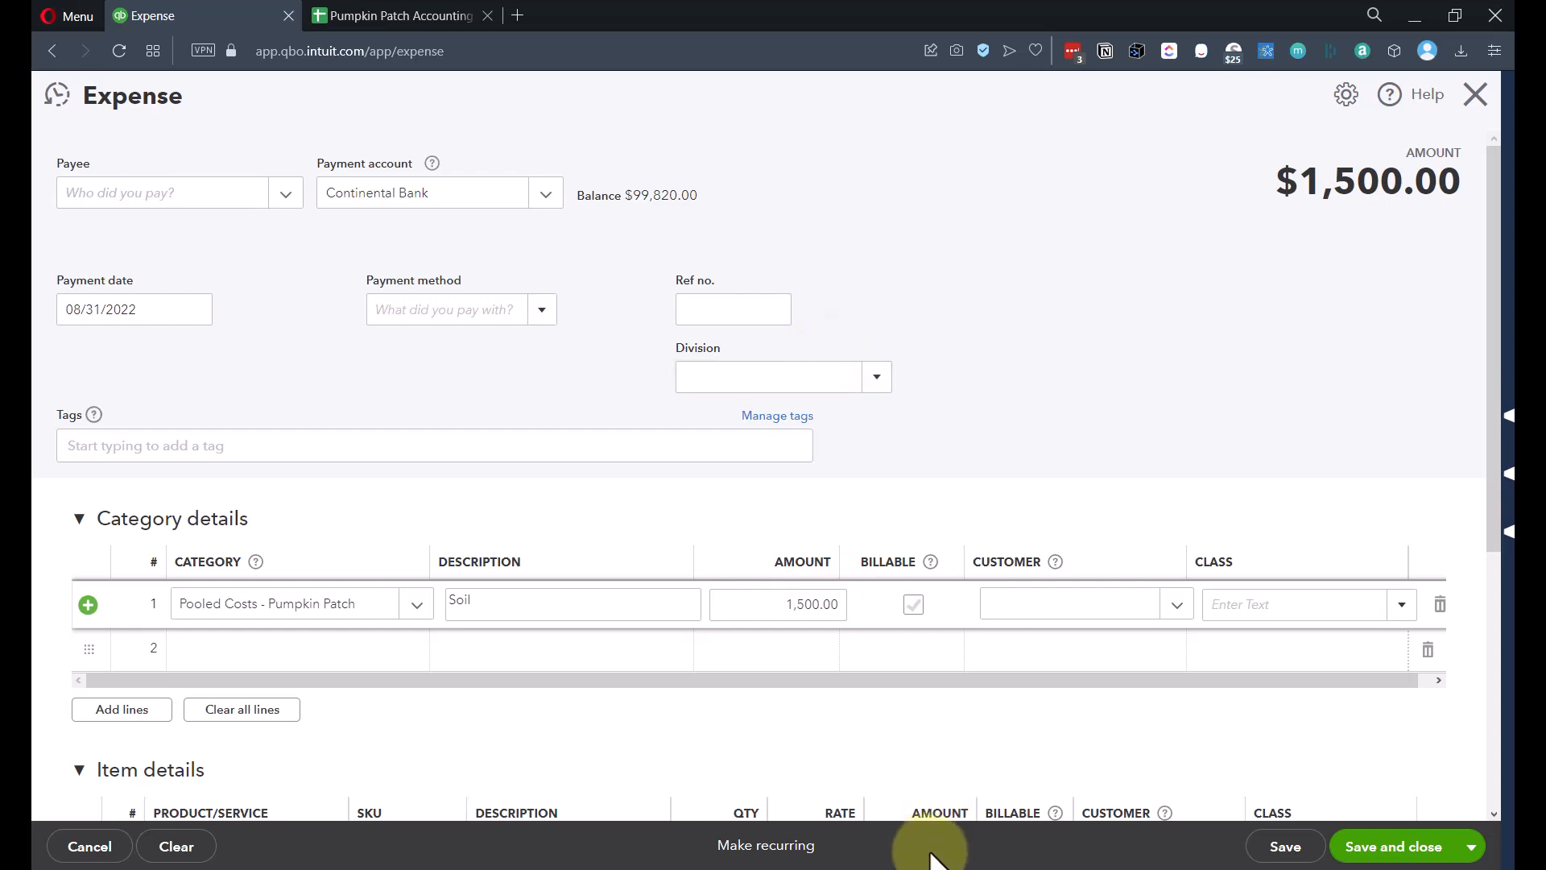
left_click(1393, 847)
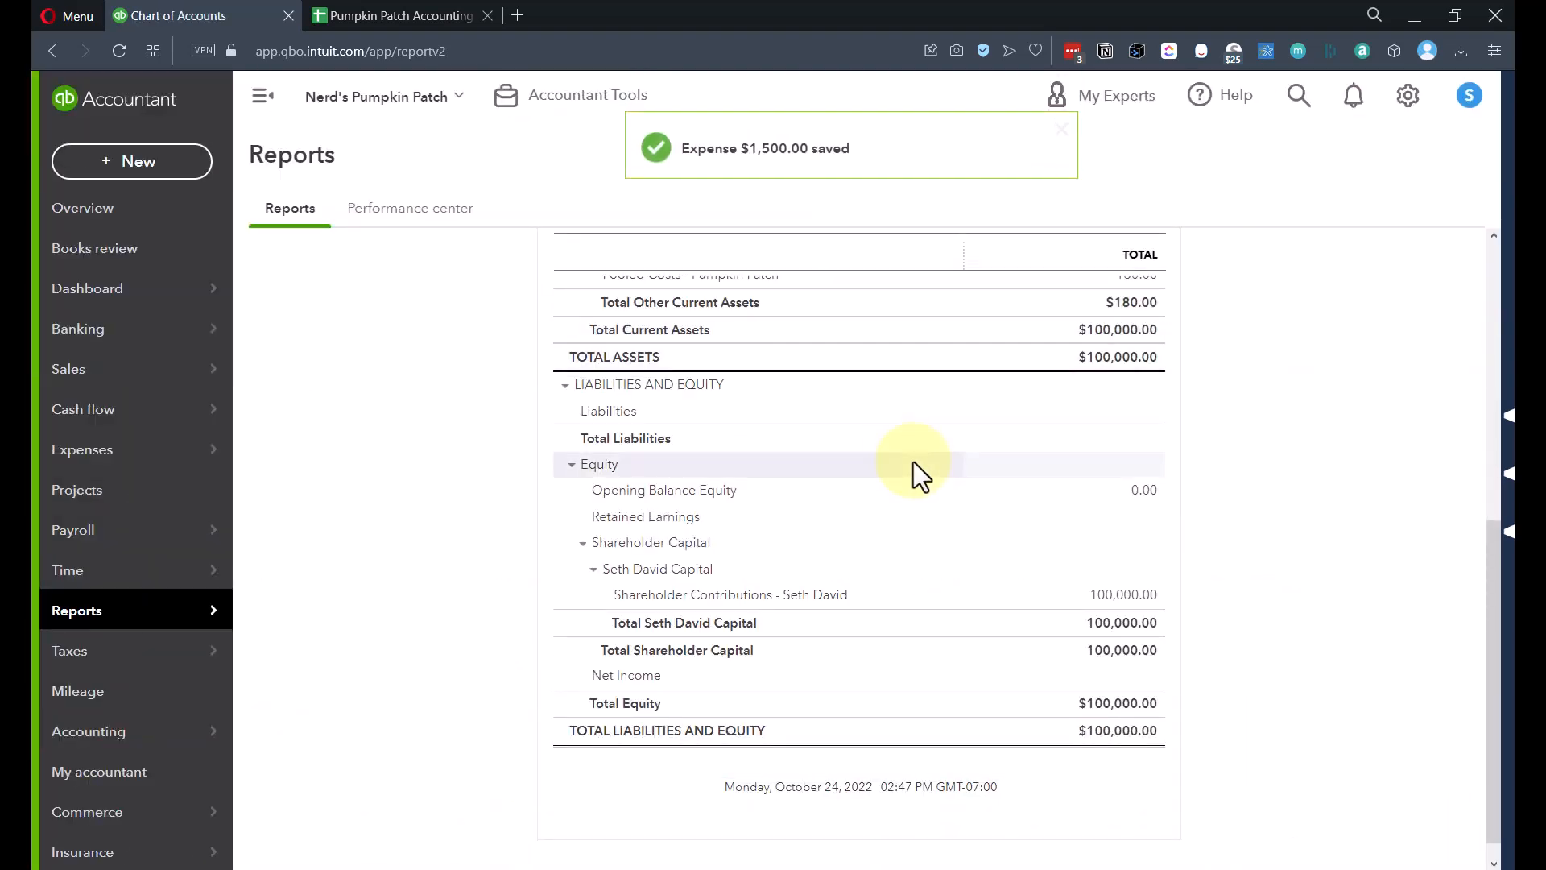
Step: From the Pooled Costs transaction report, open the 01/01/2022 expense, set its line description to Seeds, and save and close it
scroll(913, 467, "up", 3)
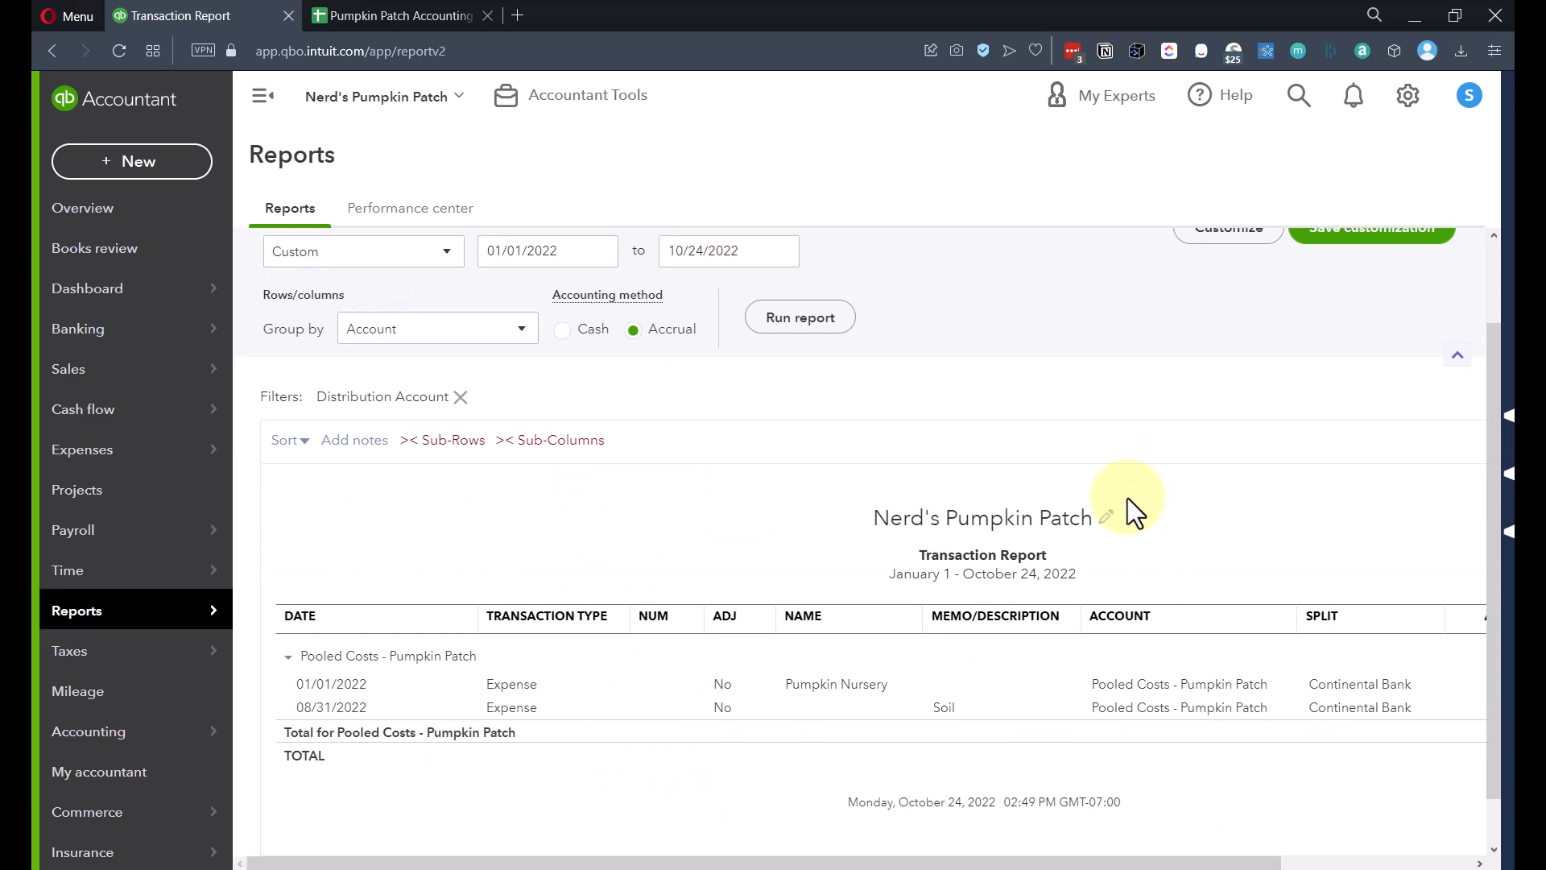
left_click(520, 686)
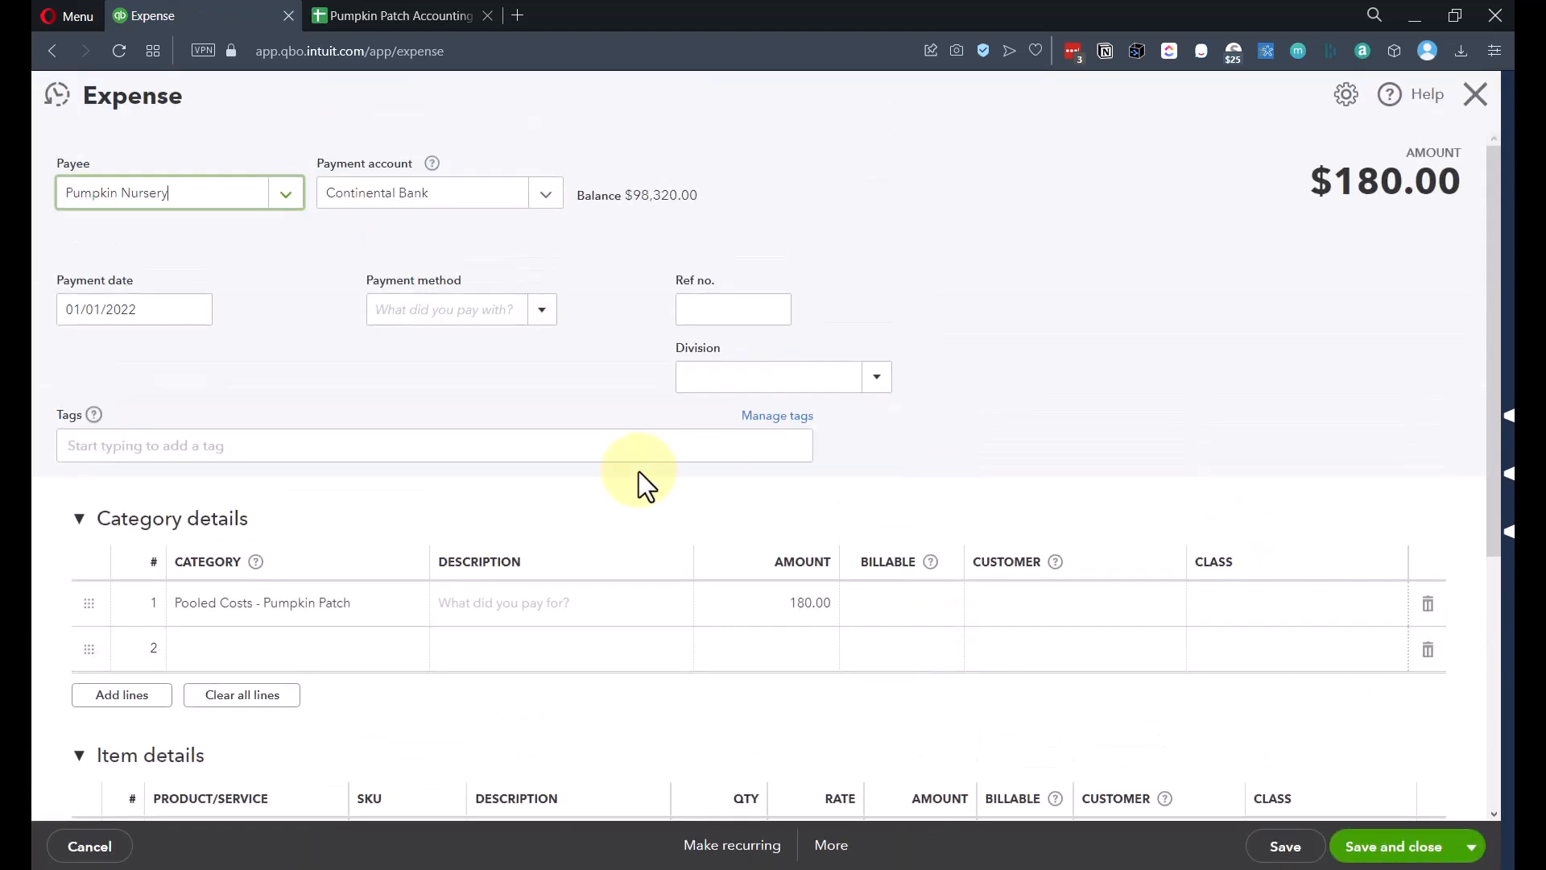
left_click(525, 617)
type("Se")
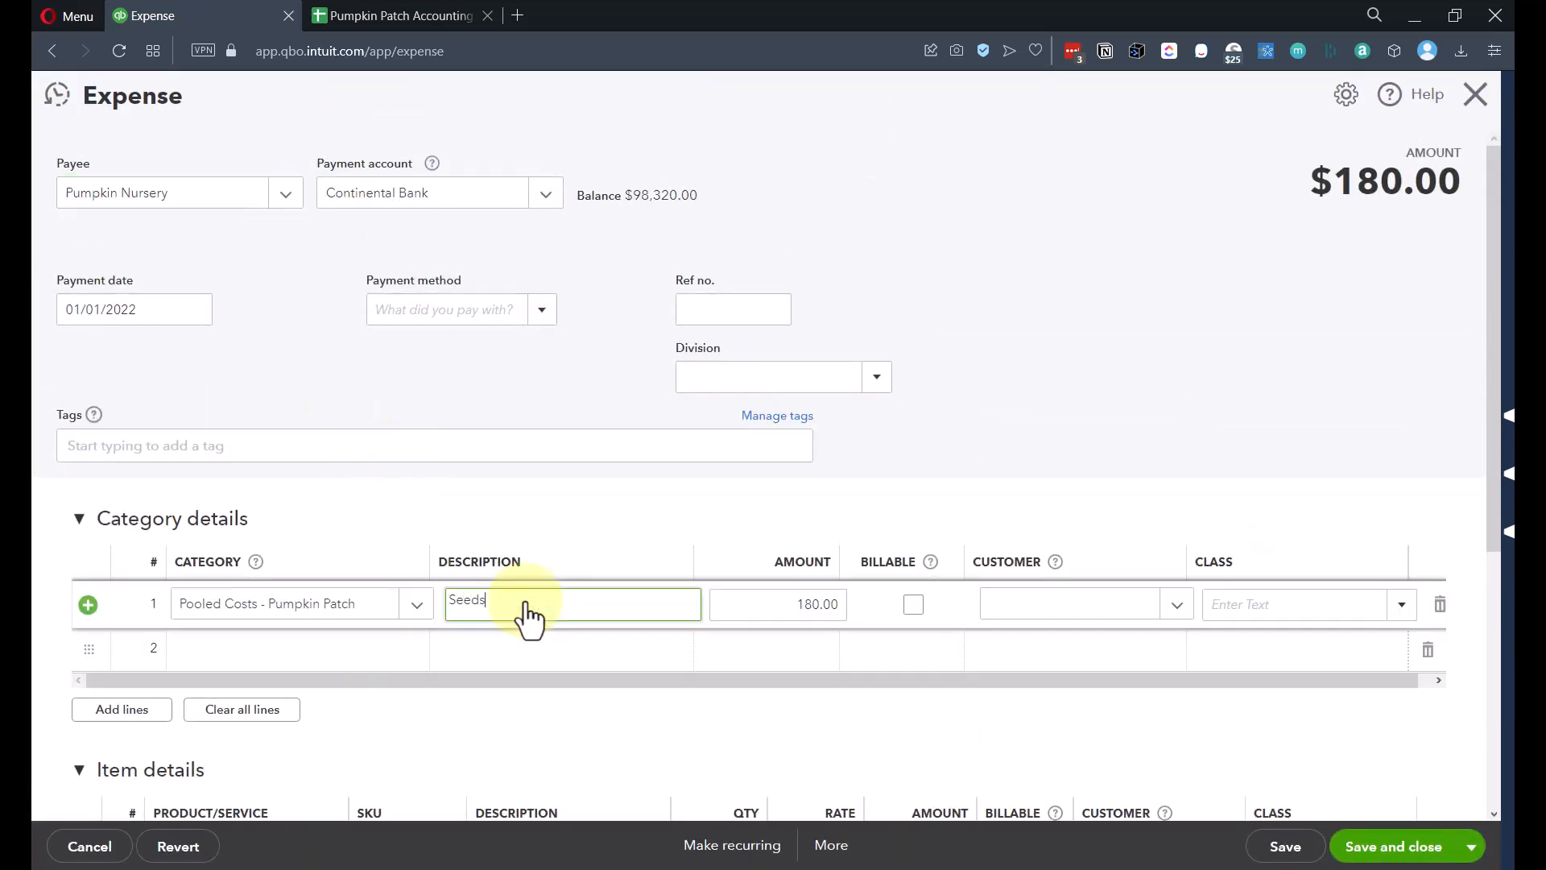
type("eds")
left_click(1369, 846)
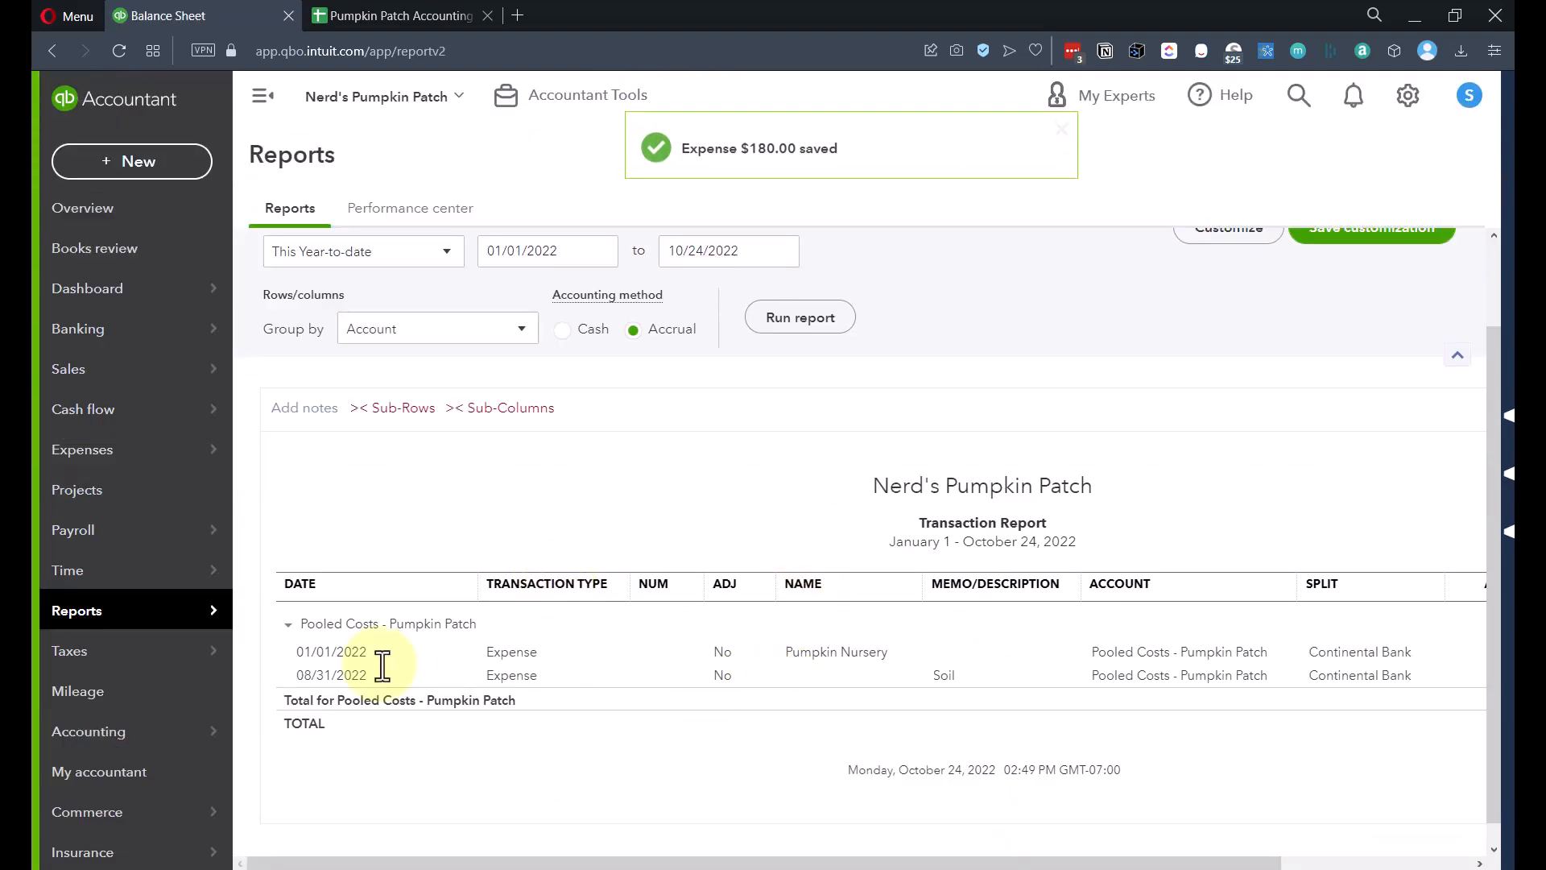
Step: Open the 08/31/2022 soil expense, set its payee to Pumpkin Nursery without prefilling from the last expense, and save and close it
left_click(513, 678)
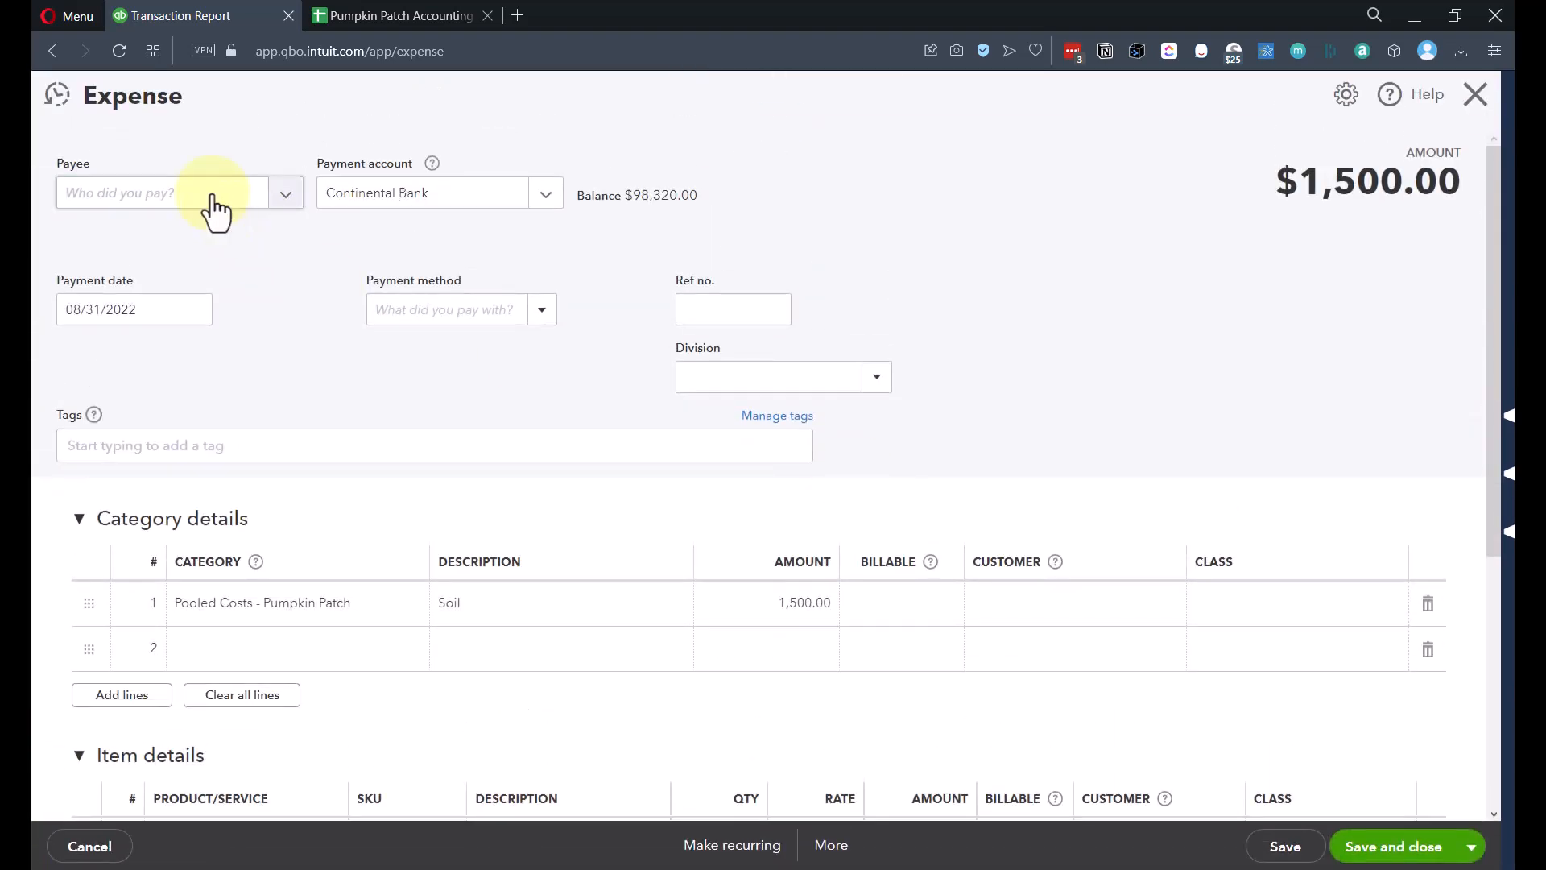
left_click(216, 211)
type("pumpk")
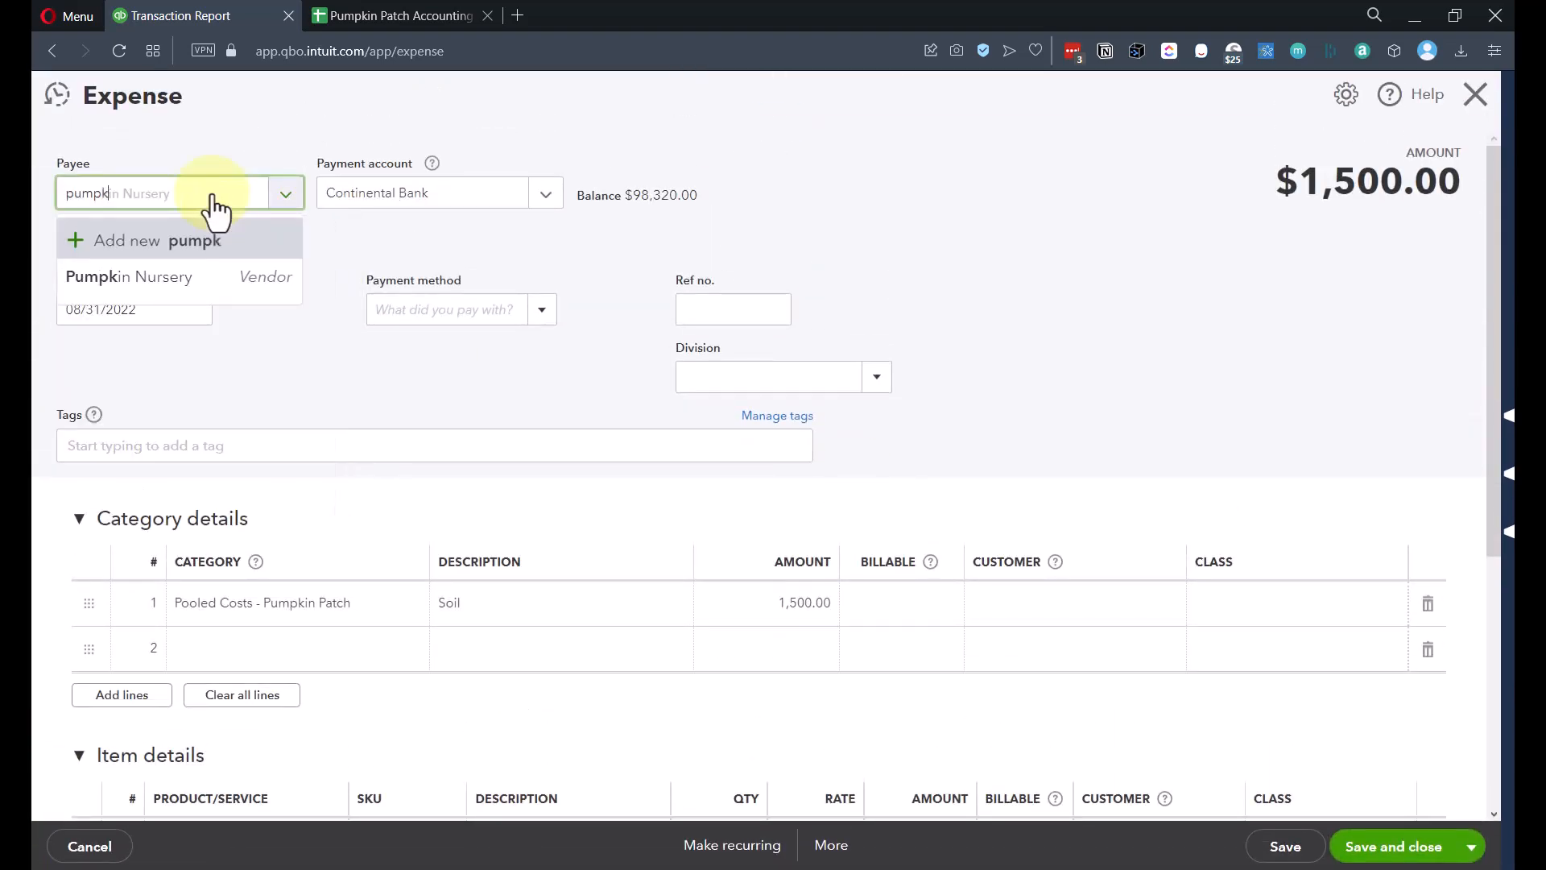
left_click(182, 295)
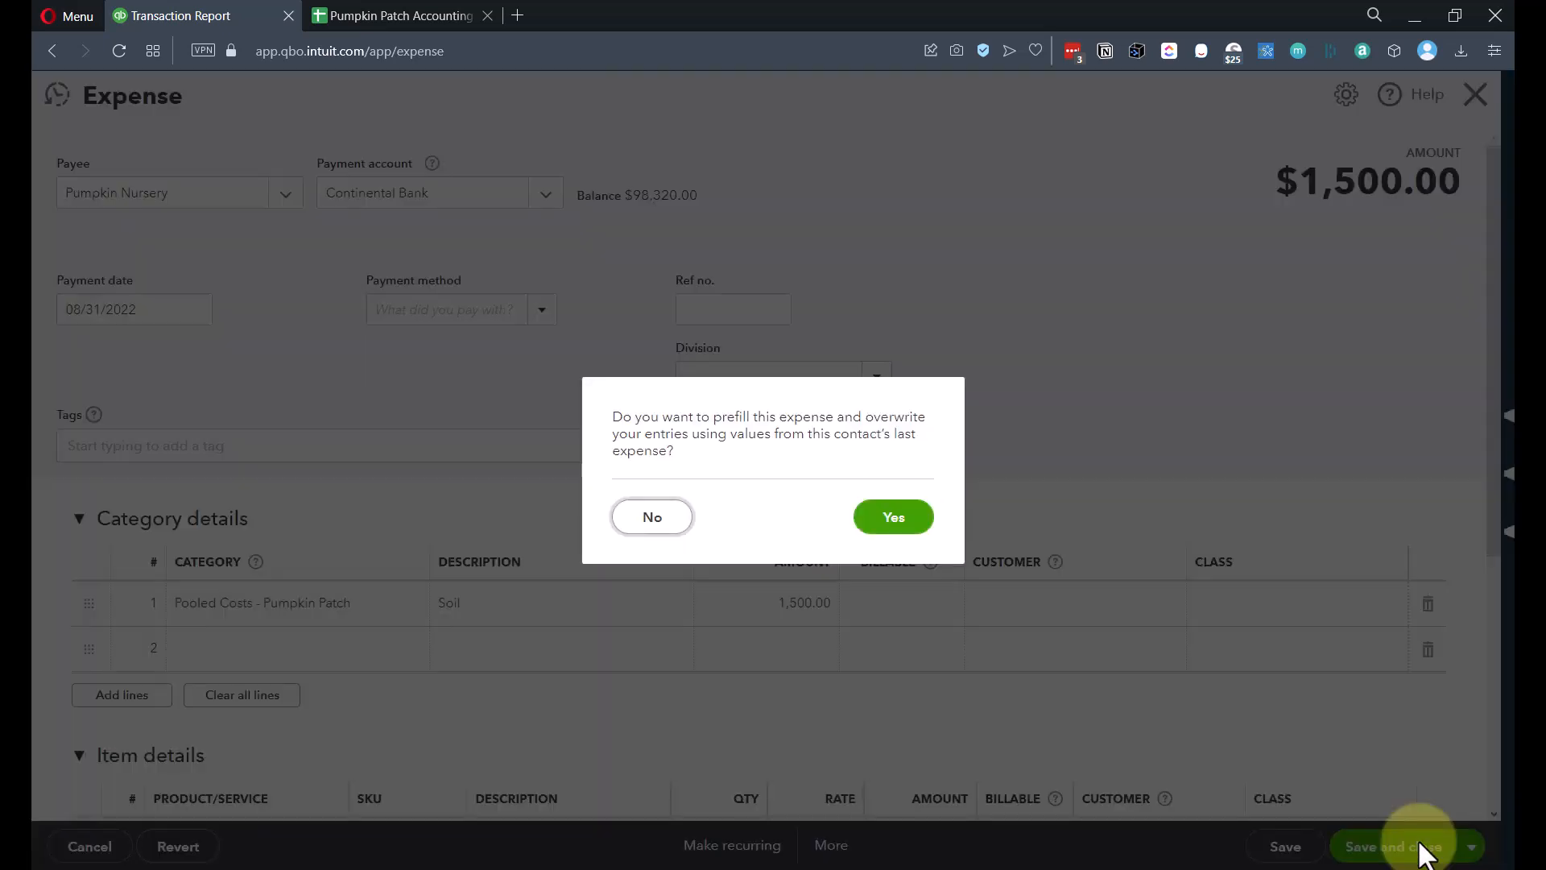
left_click(651, 517)
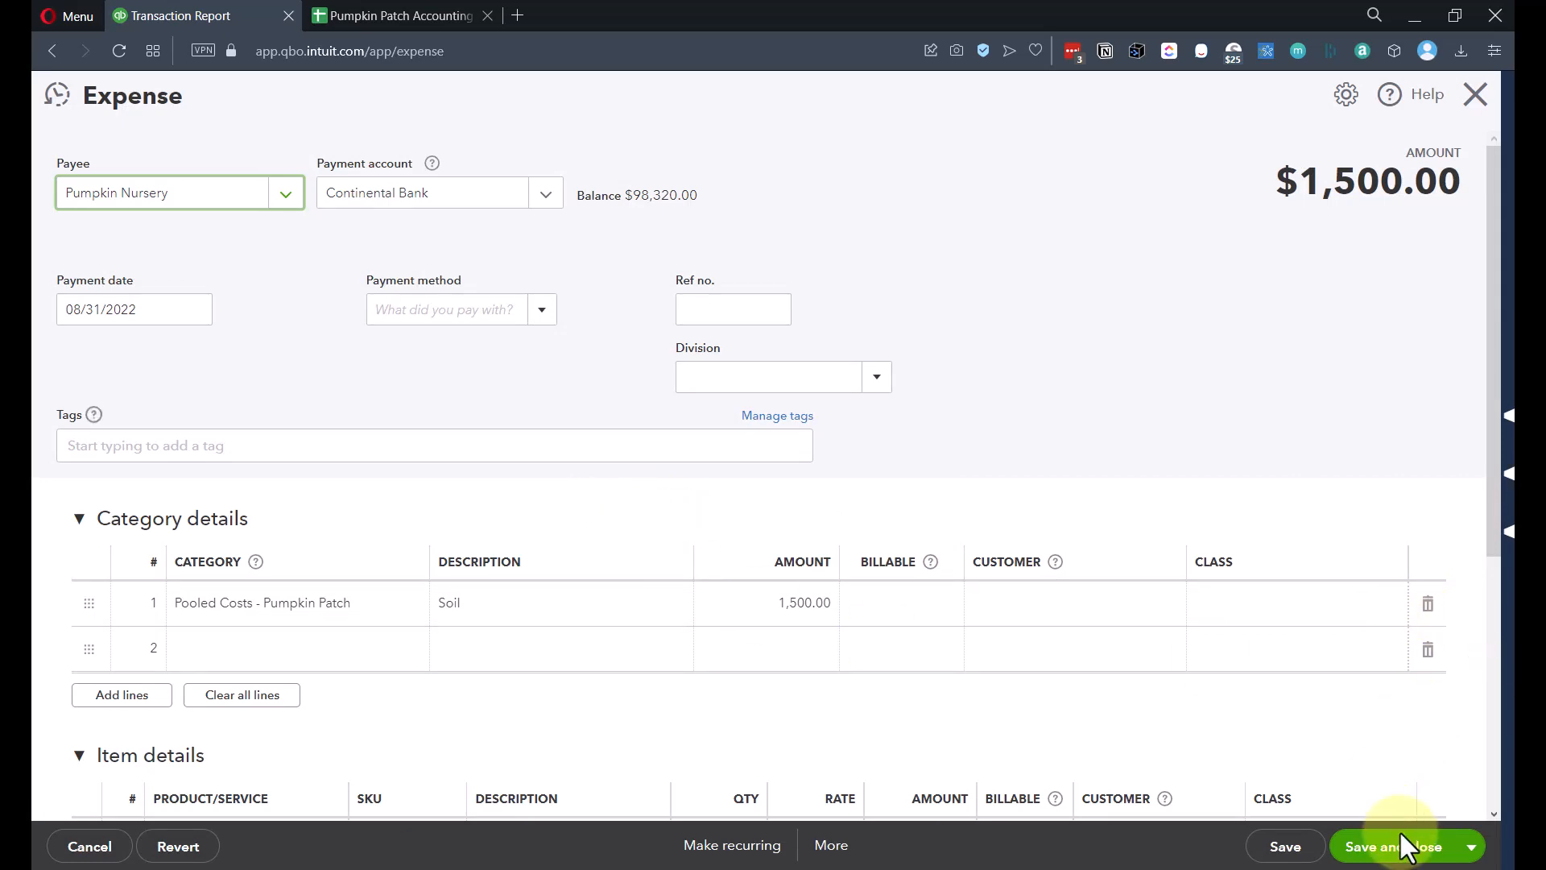
left_click(1408, 852)
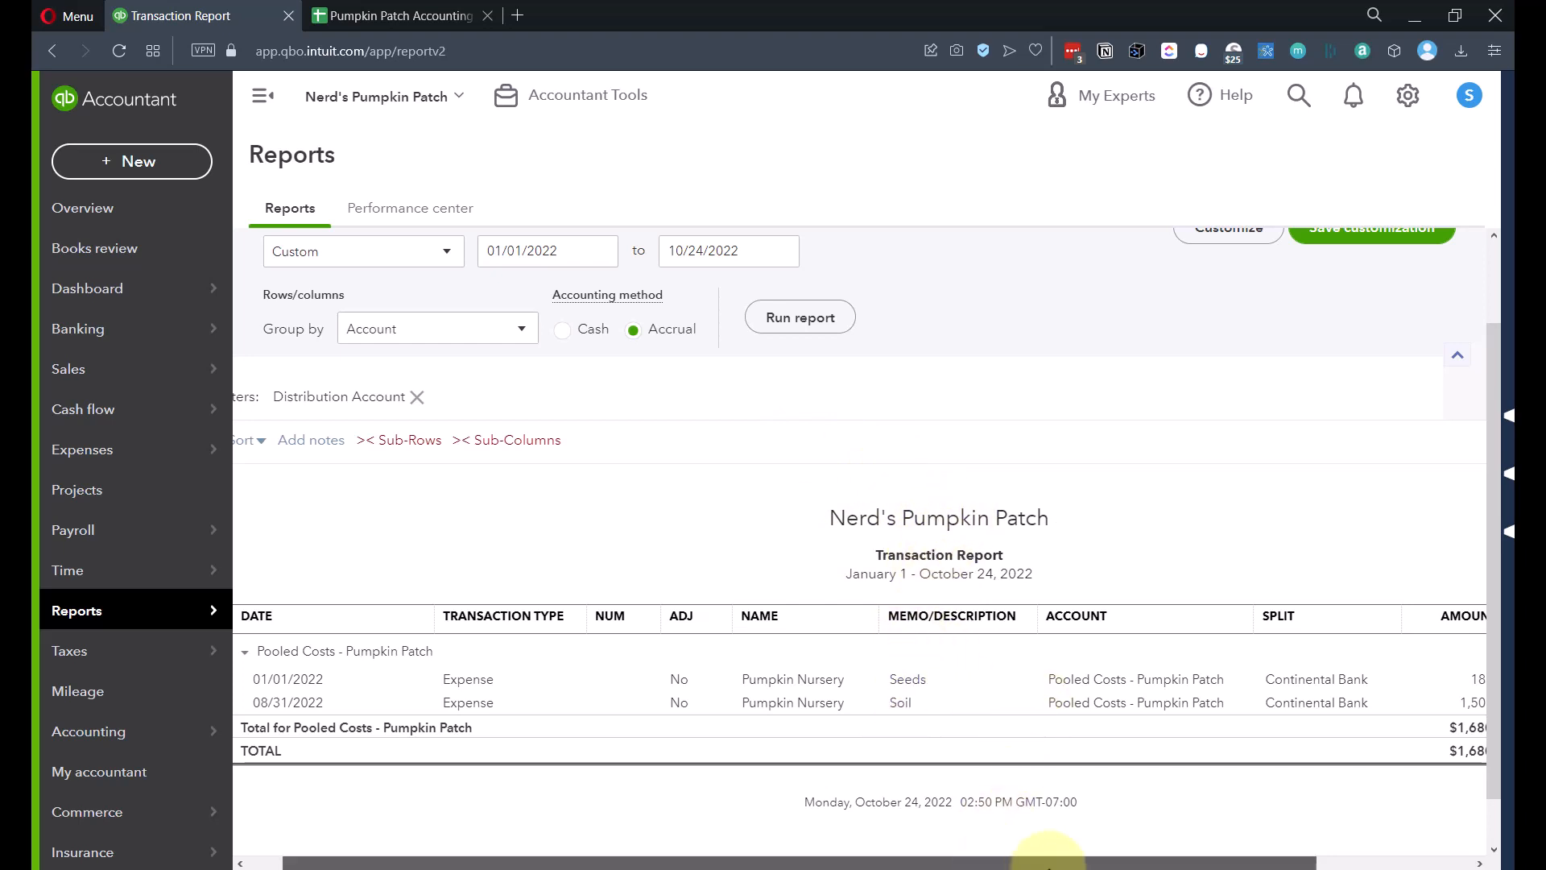
Step: Return from the transaction report to the Balance Sheet and examine the Pooled Costs - Pumpkin Patch balance under Other Current Assets
left_click_drag(946, 863, 828, 862)
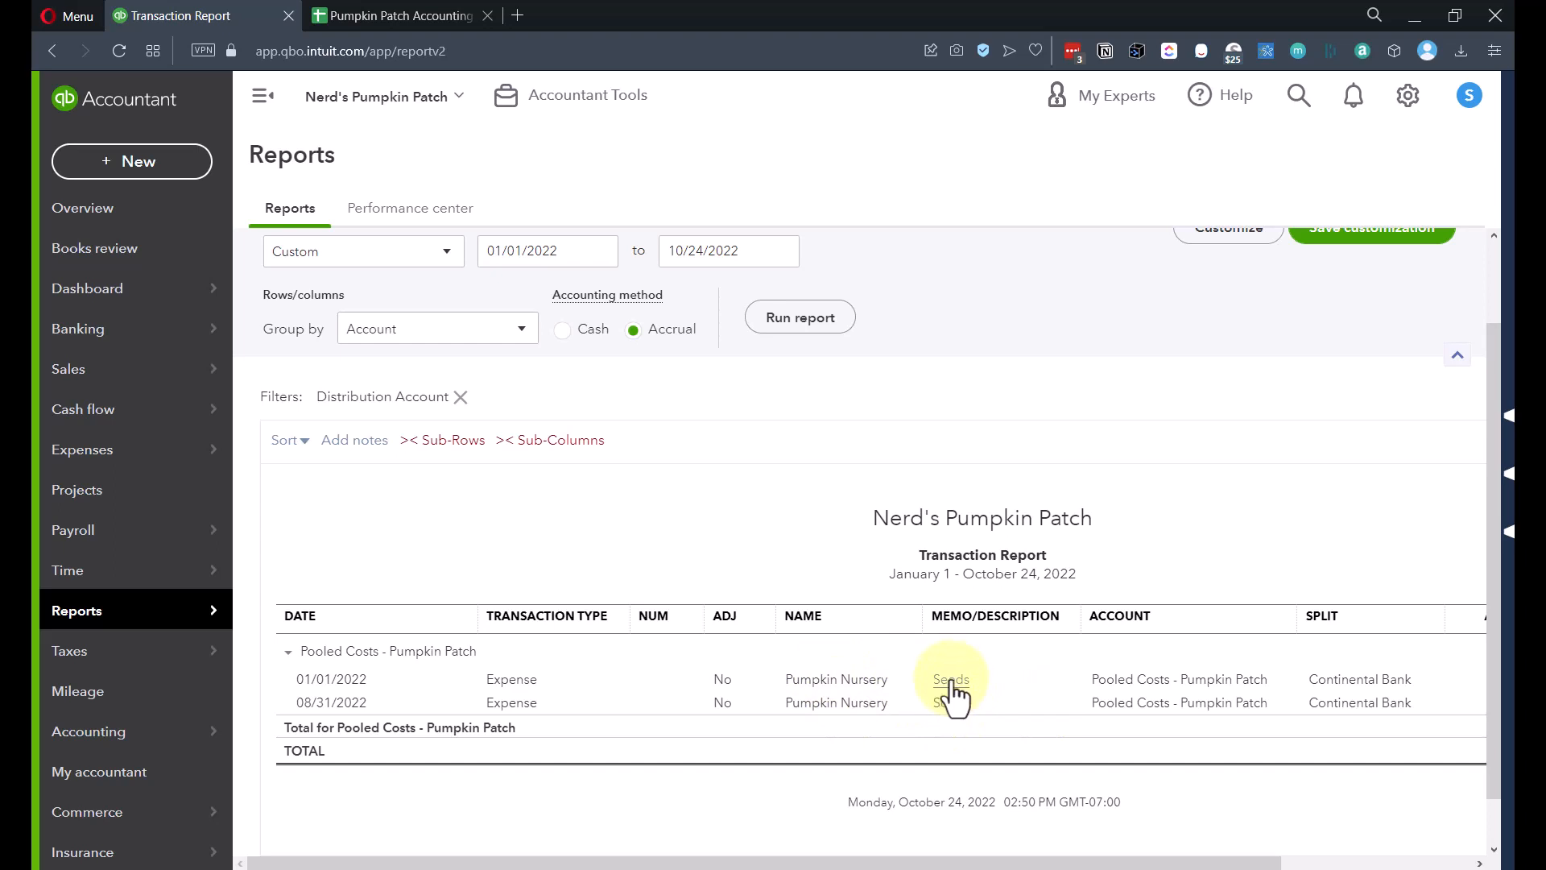
scroll(374, 459, "up", 2)
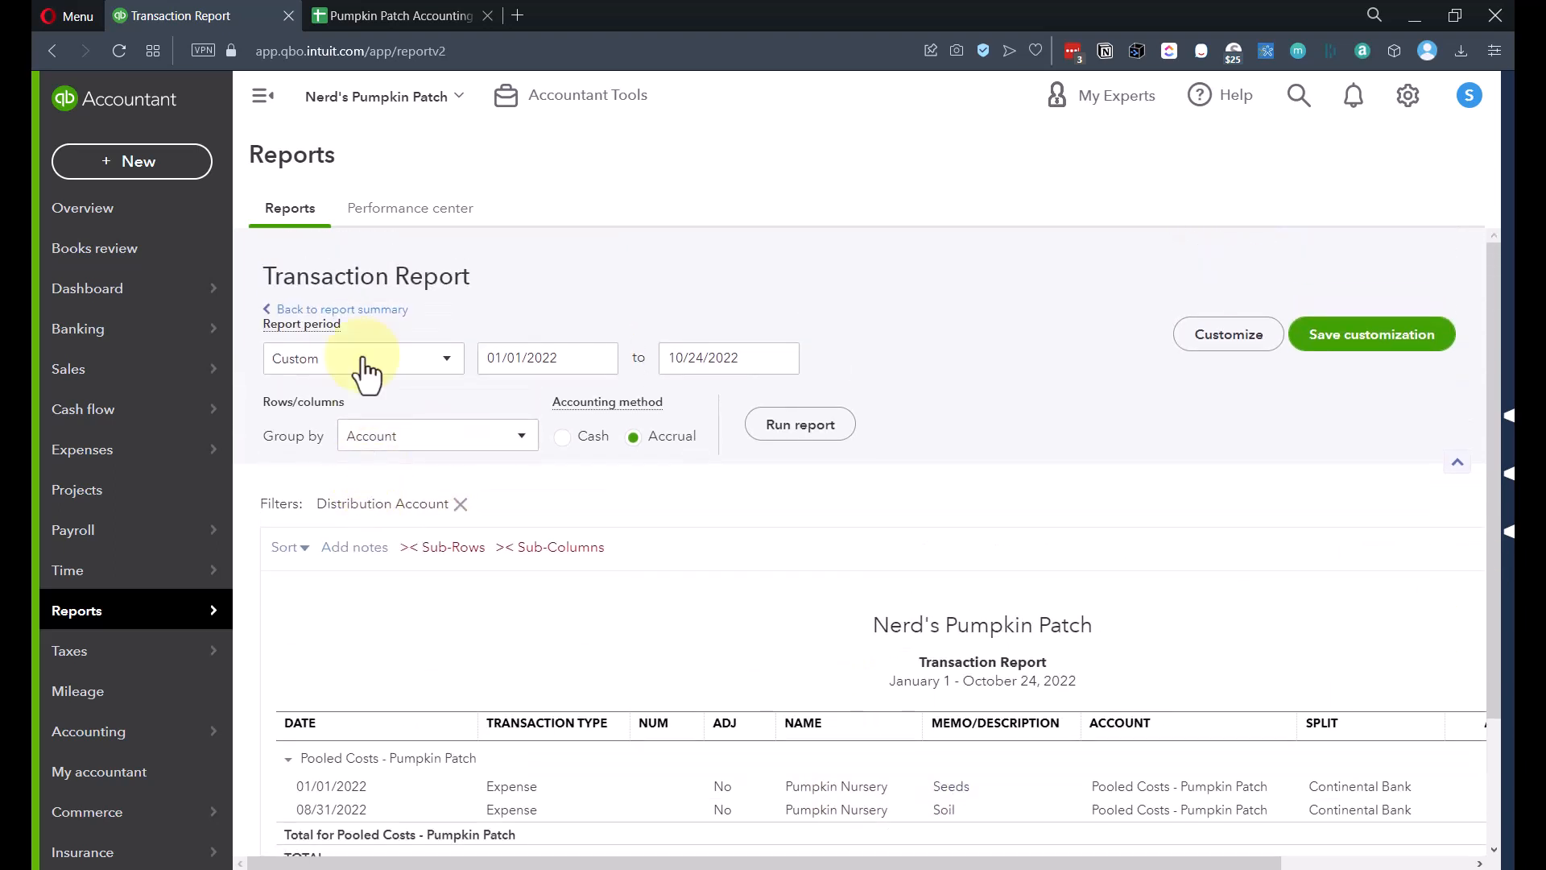
left_click(355, 310)
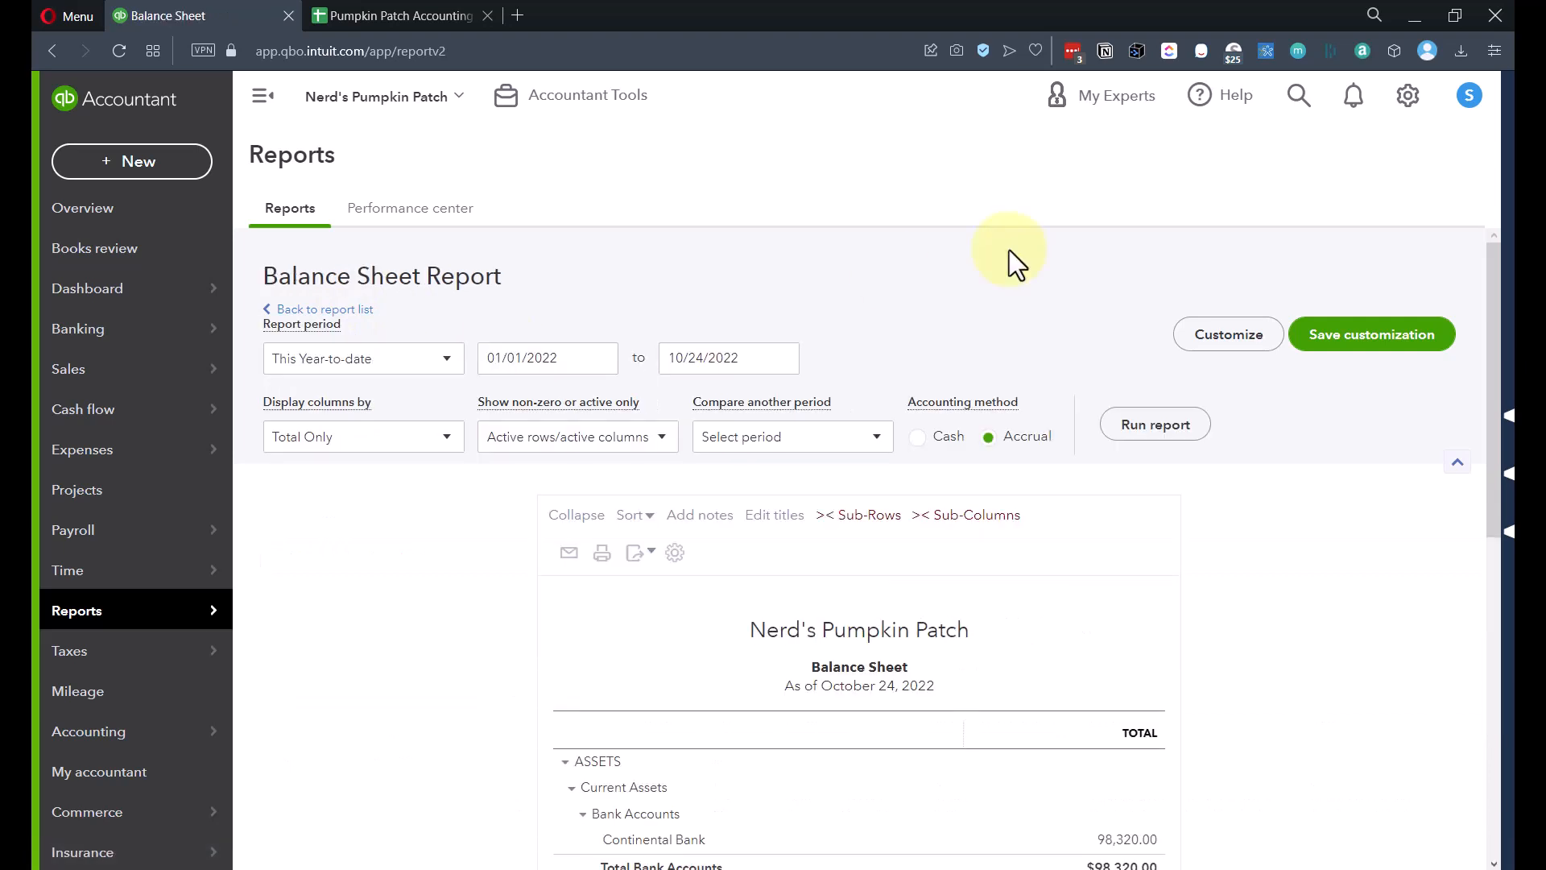
scroll(1008, 250, "down", 5)
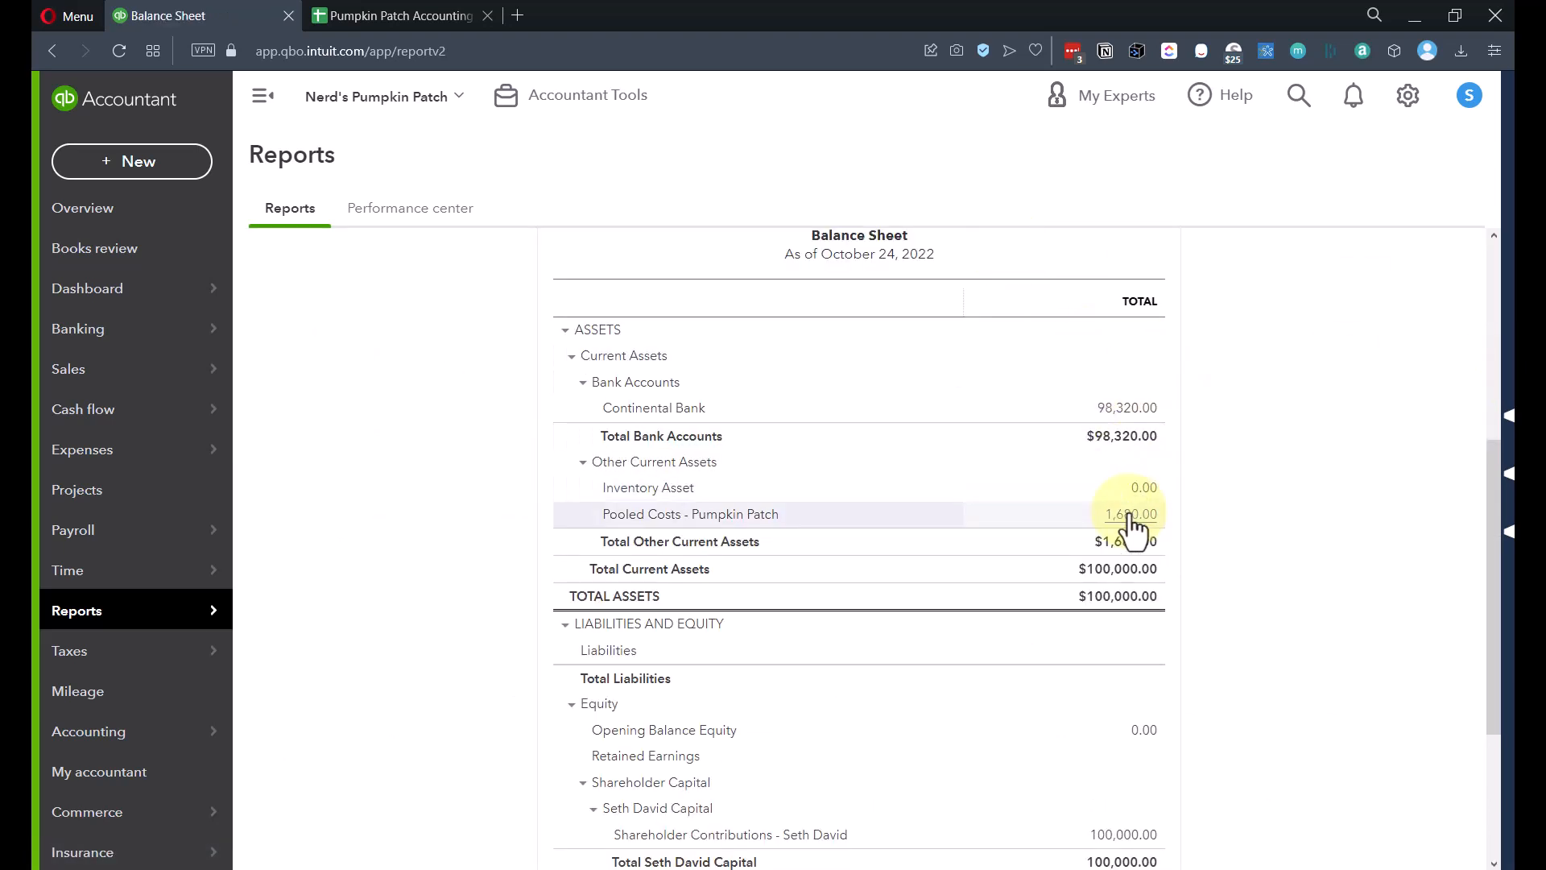
Step: Start a new expense and choose Pumpkin Nursery as its payee
left_click(137, 166)
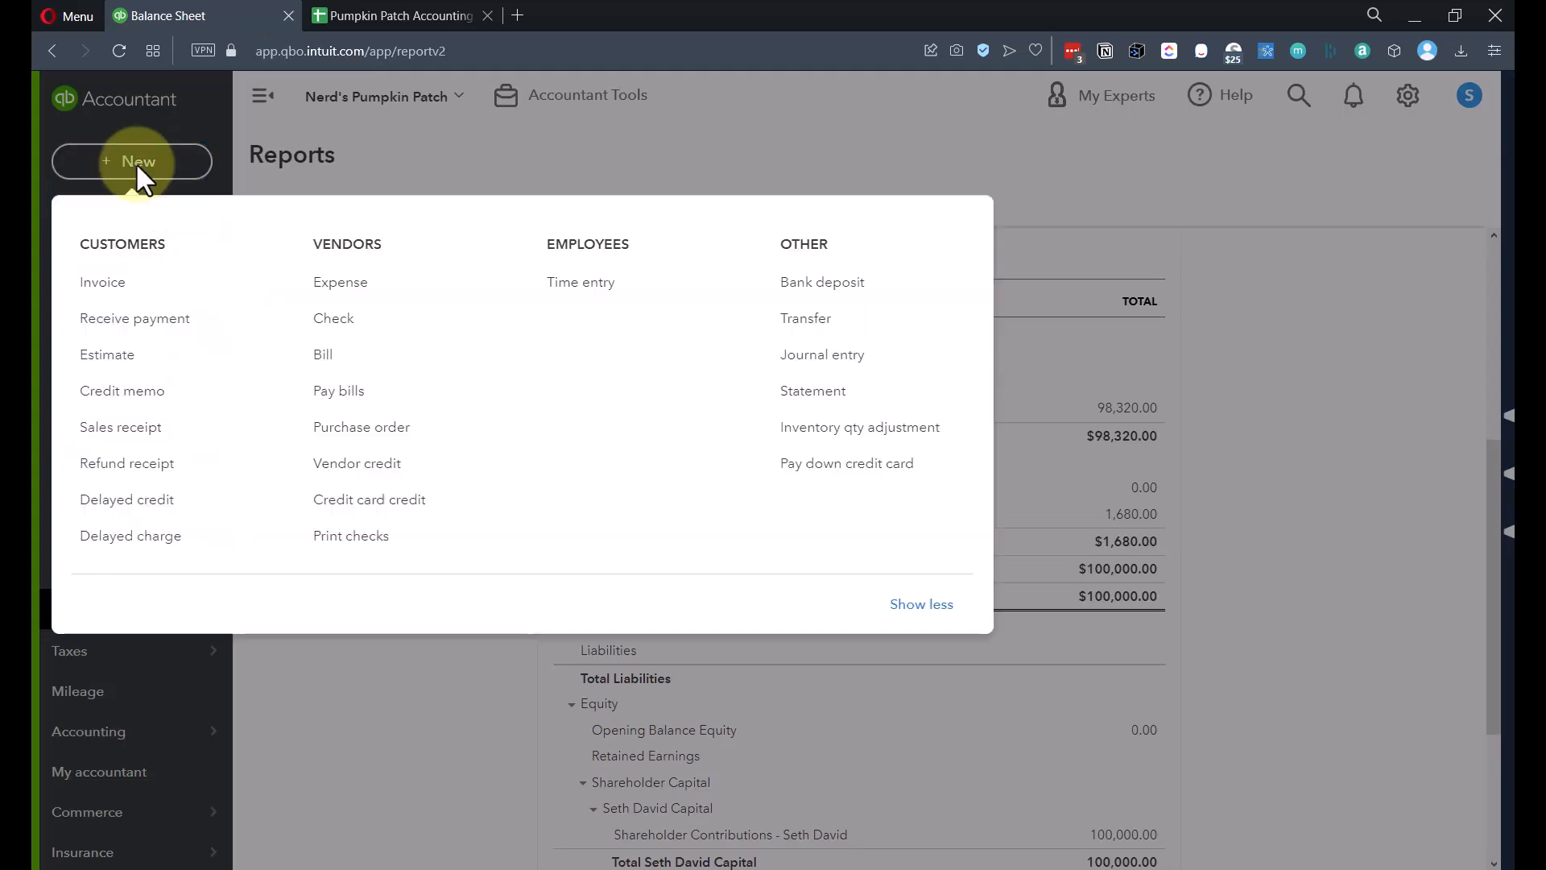
left_click(353, 296)
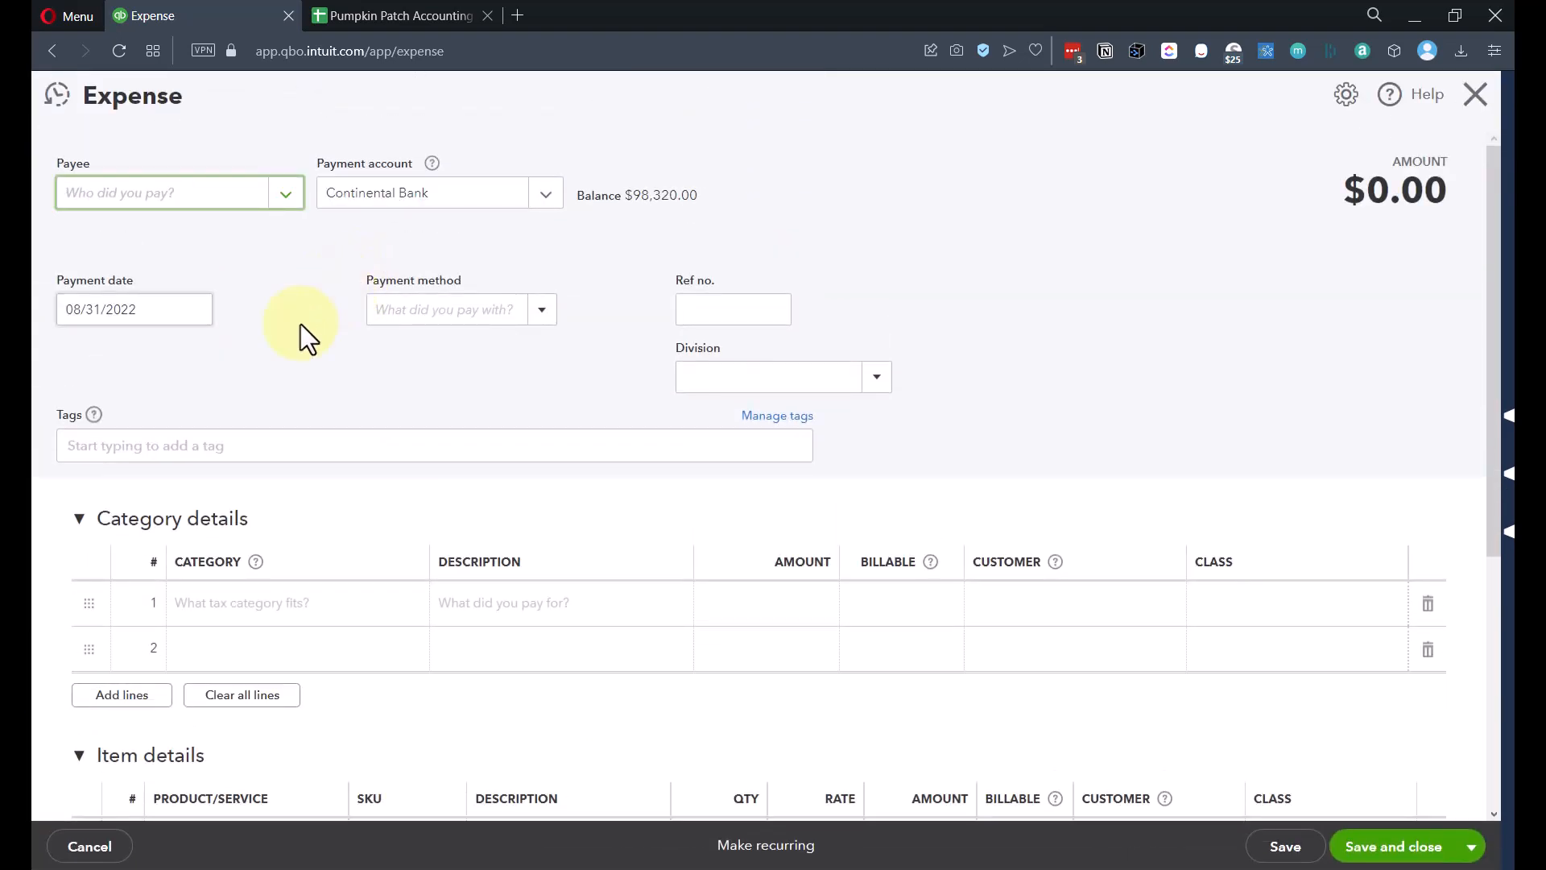
type("pump")
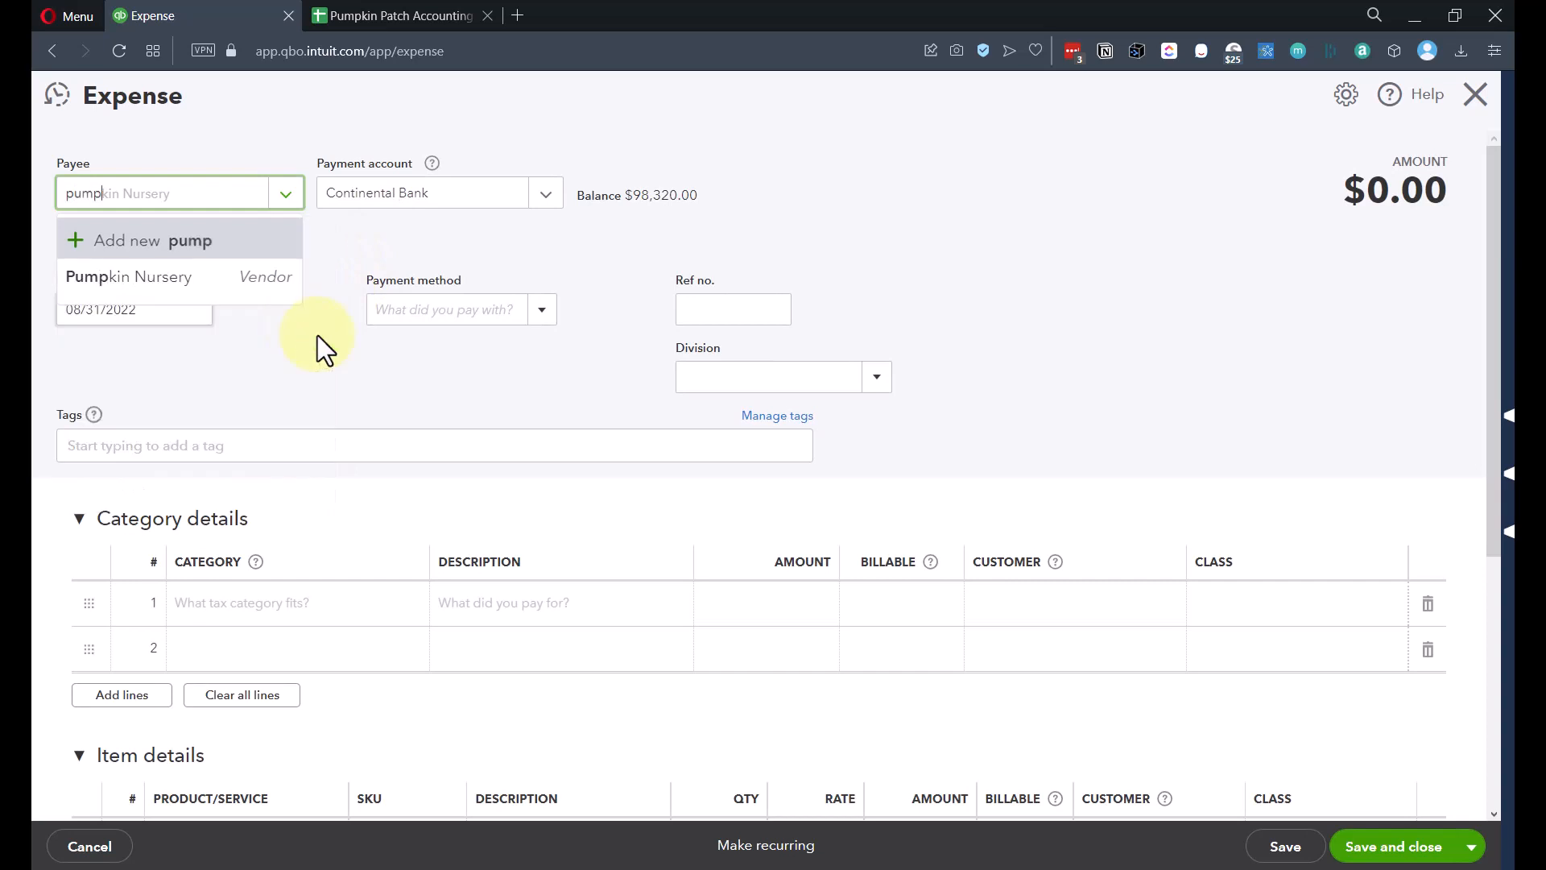
left_click(145, 290)
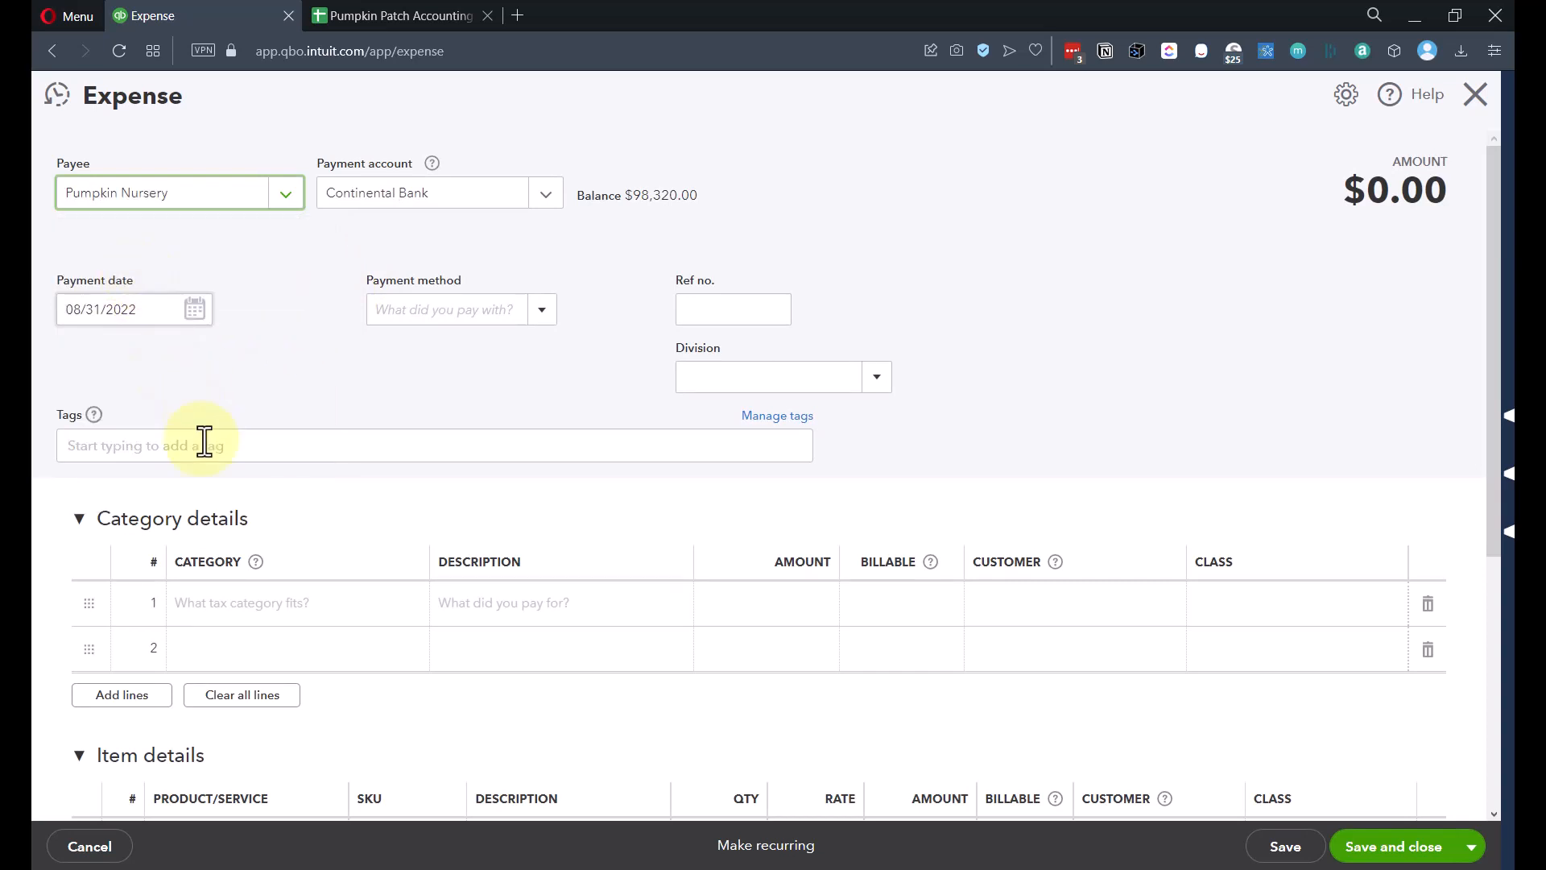
Step: Fill the first category line with Pooled Costs - Pumpkin Patch, description Organic Pesticides and amount 1000, and try to save and close the expense
left_click(208, 607)
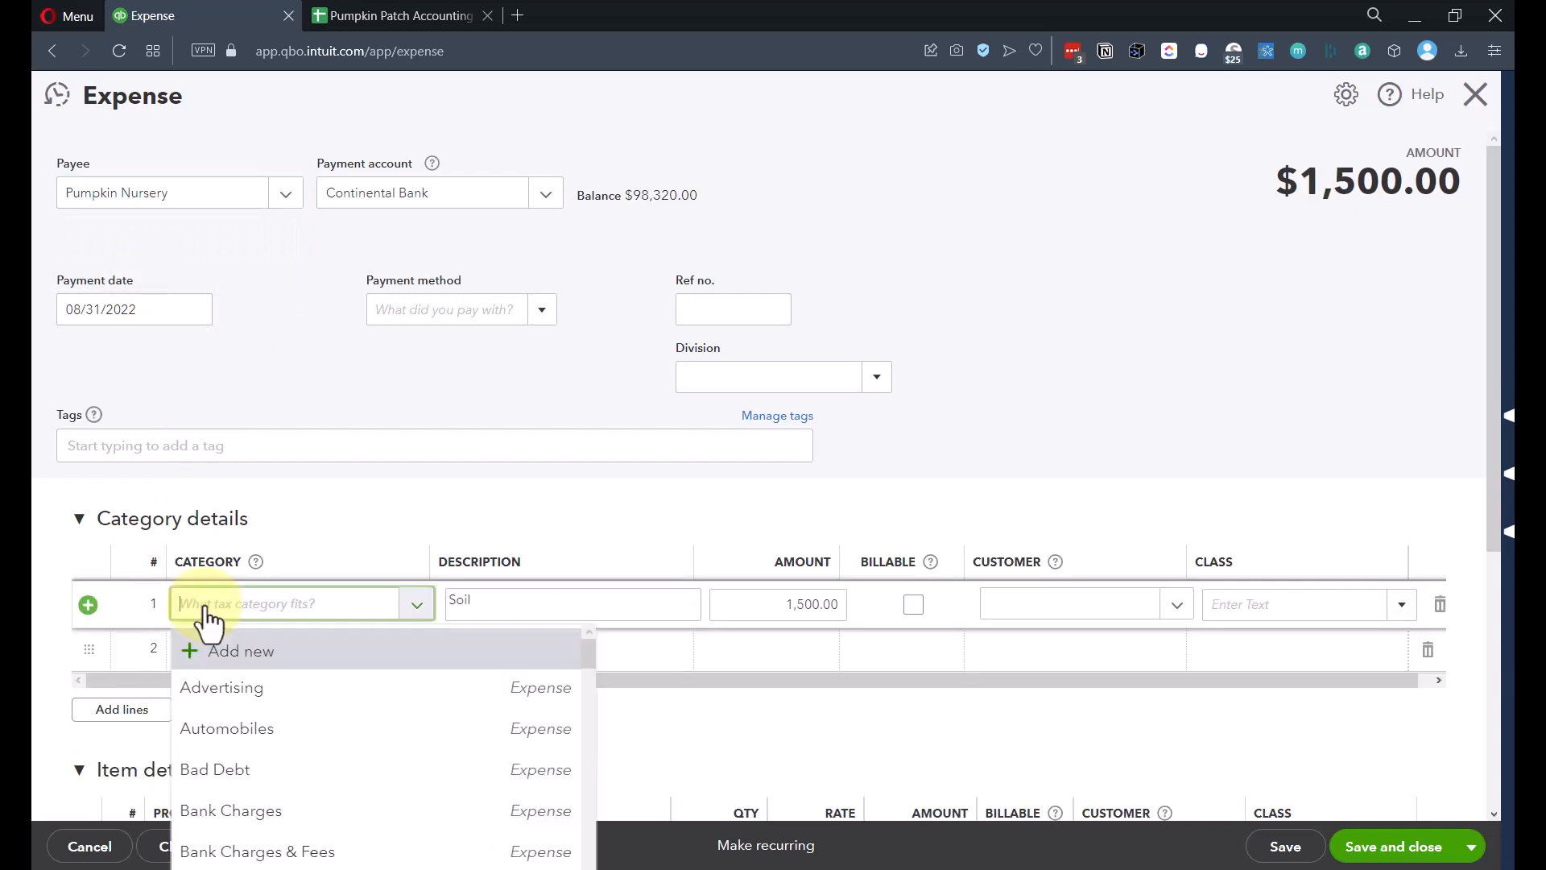
type("Pooled Costs - Pumpkin Patch")
key("Return")
key("Tab")
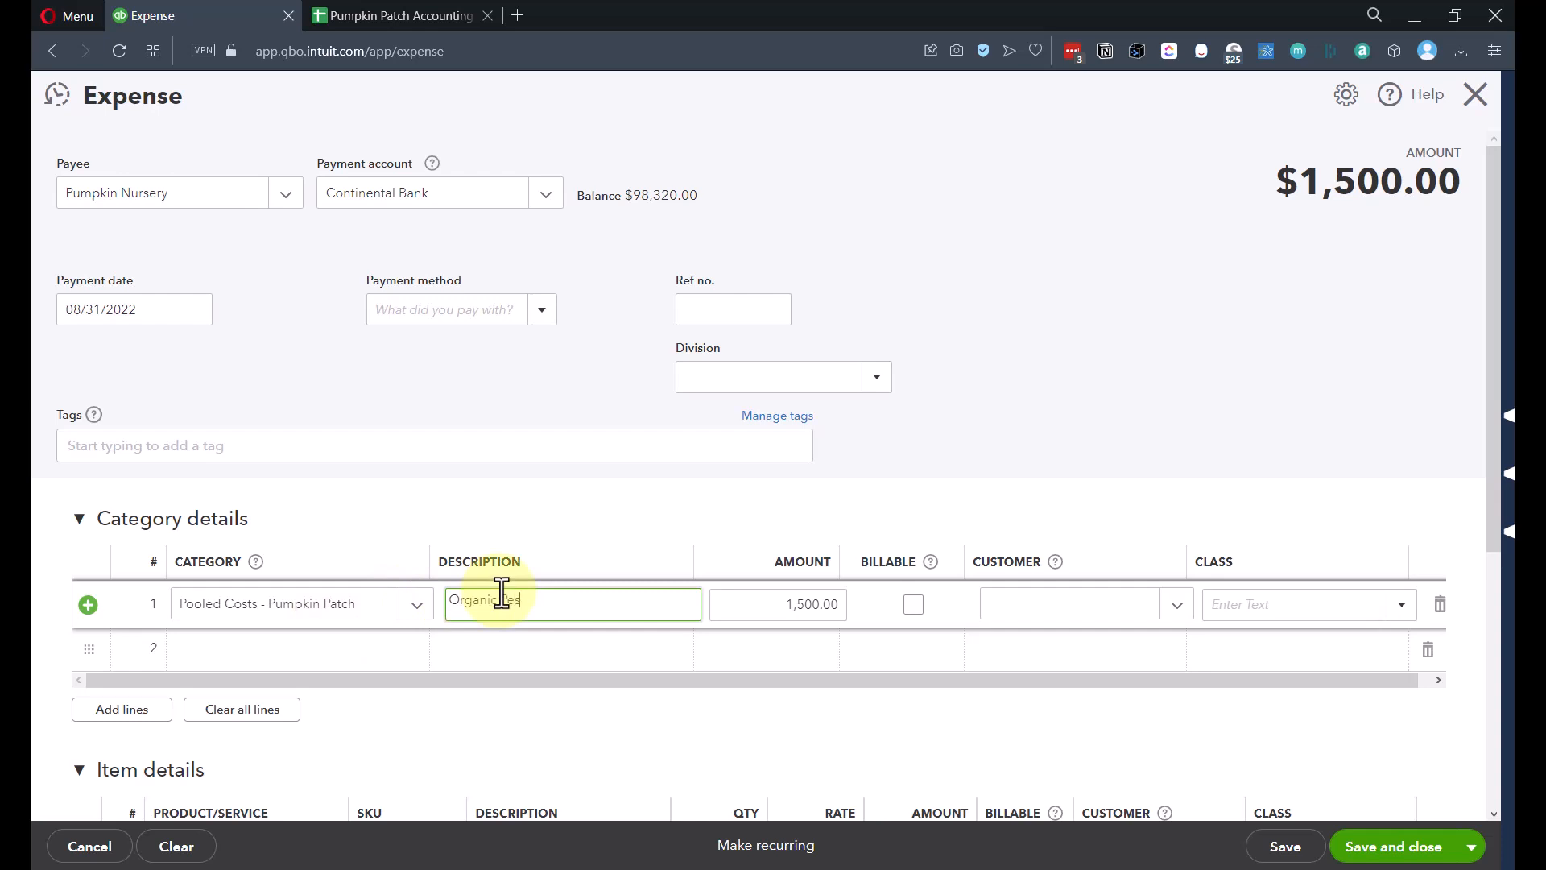
key("Tab")
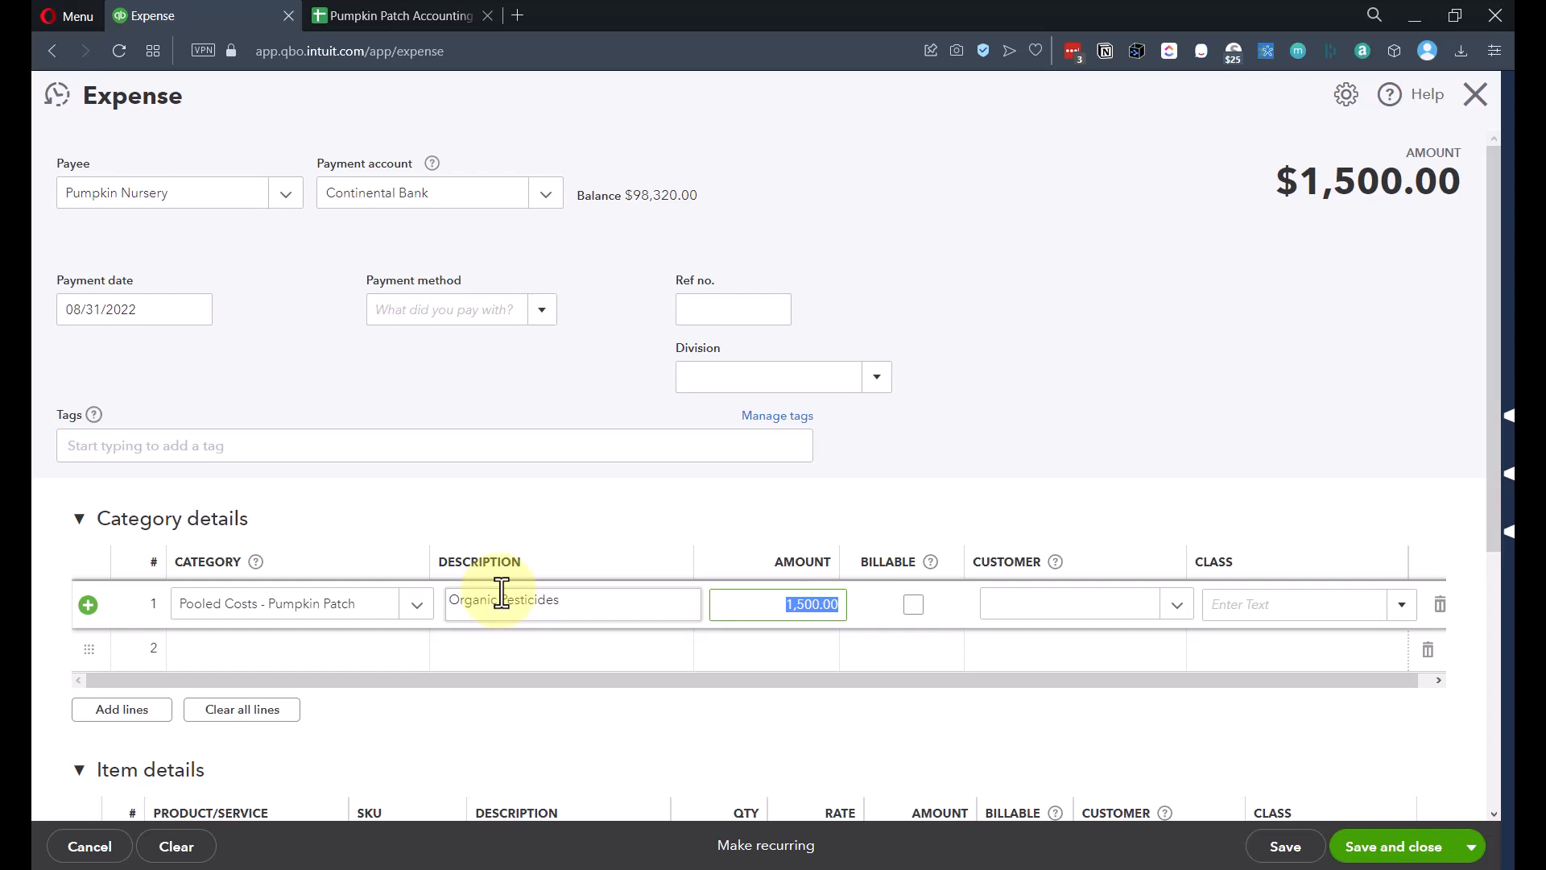
type("100")
key("Tab")
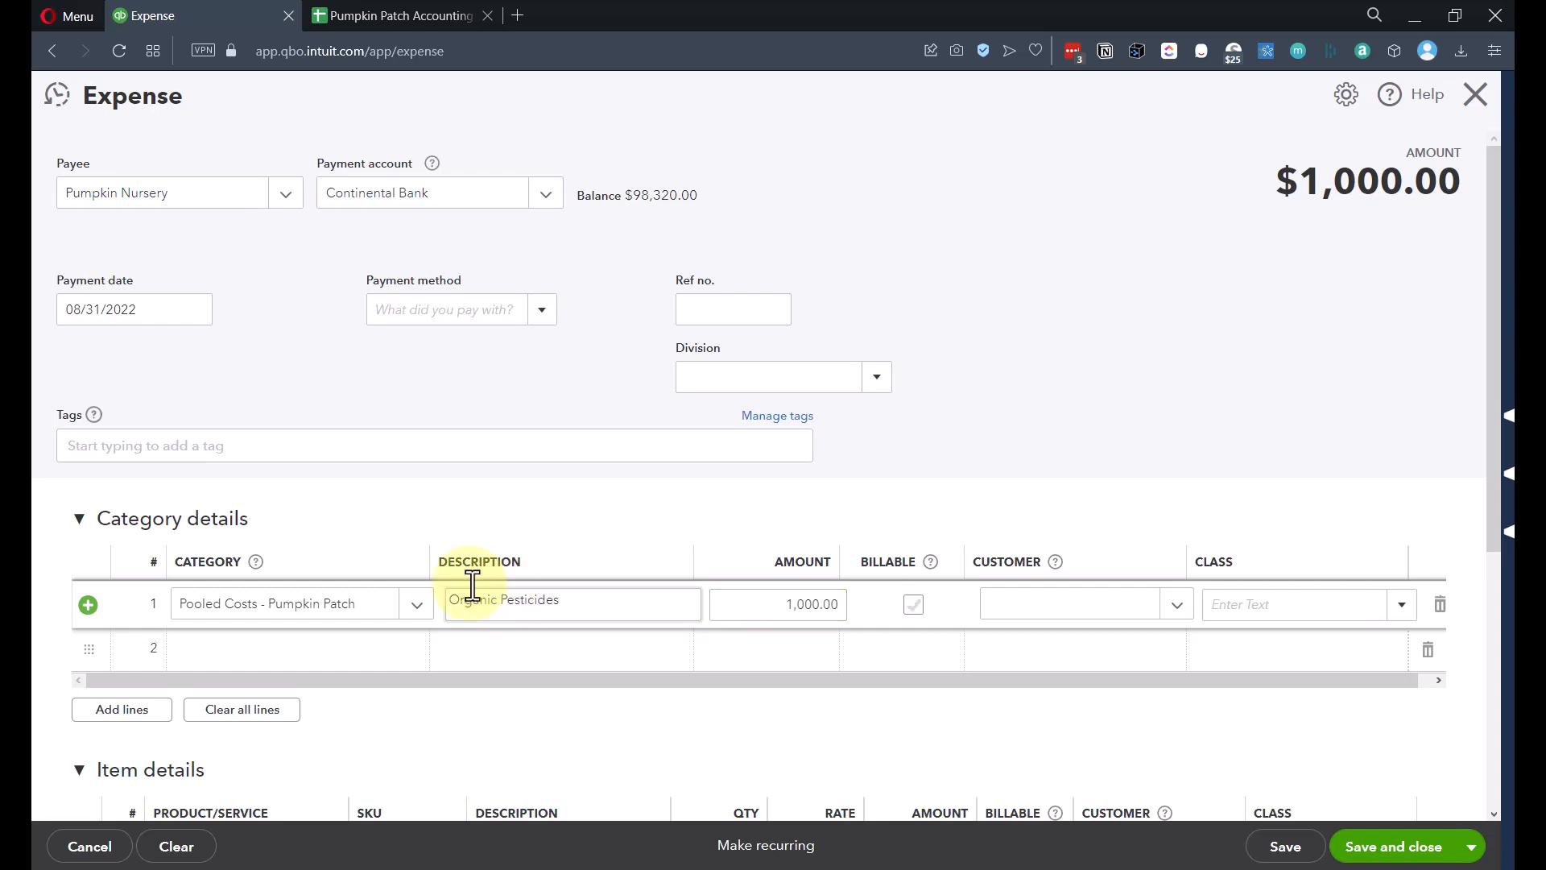
left_click(1399, 848)
Step: Set the category of the Organic Pesticides line to Pooled Costs - Pumpkin Patch again and save and close the expense
scroll(880, 540, "down", 5)
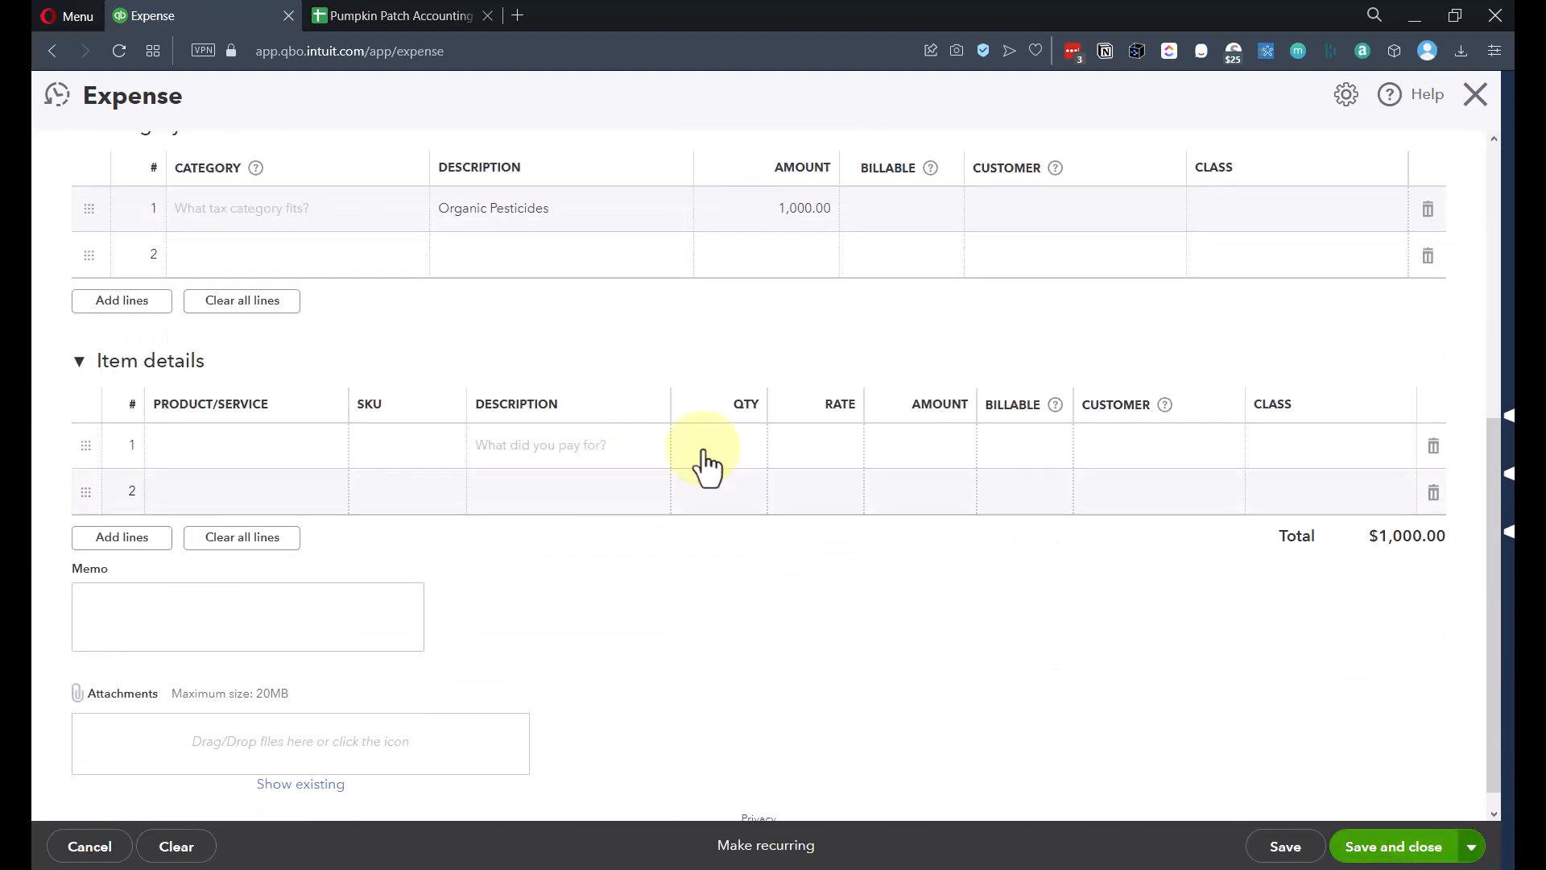
left_click(244, 216)
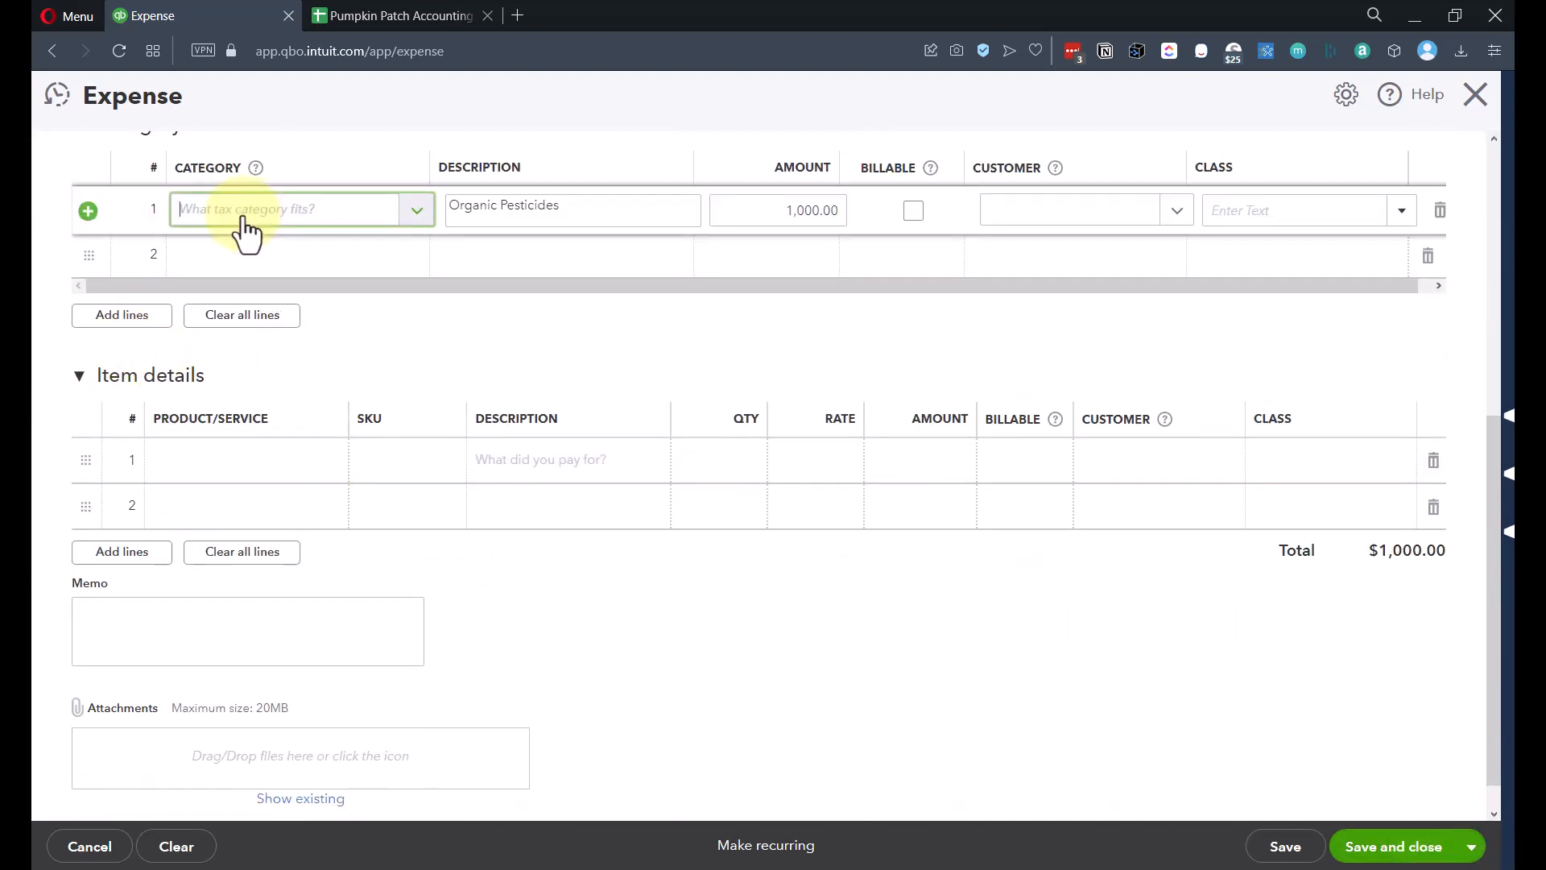
type("poo")
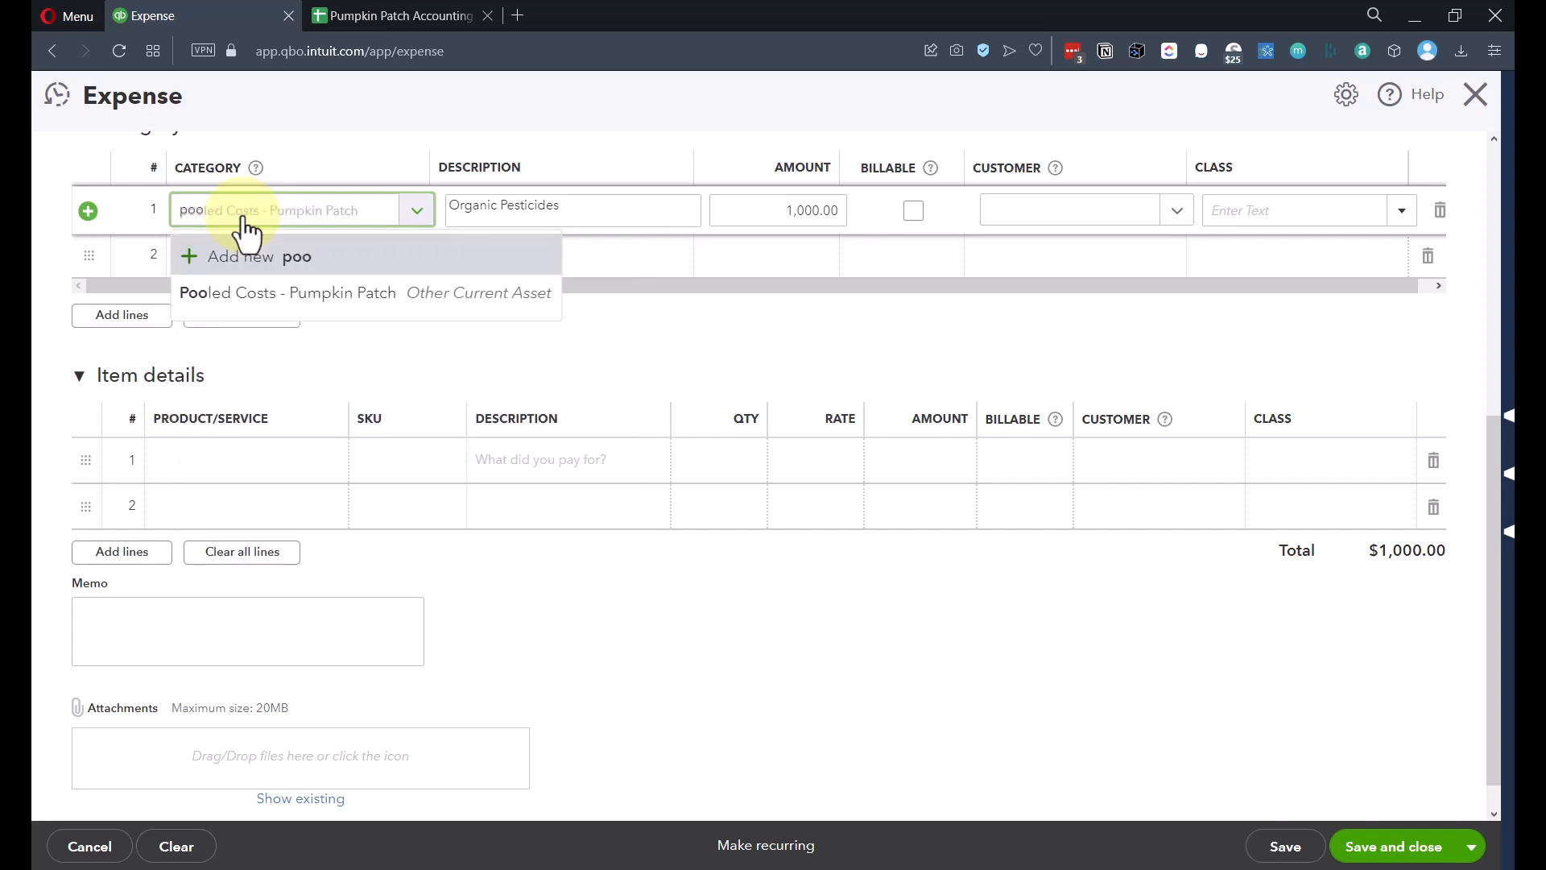
left_click(248, 302)
key("Tab")
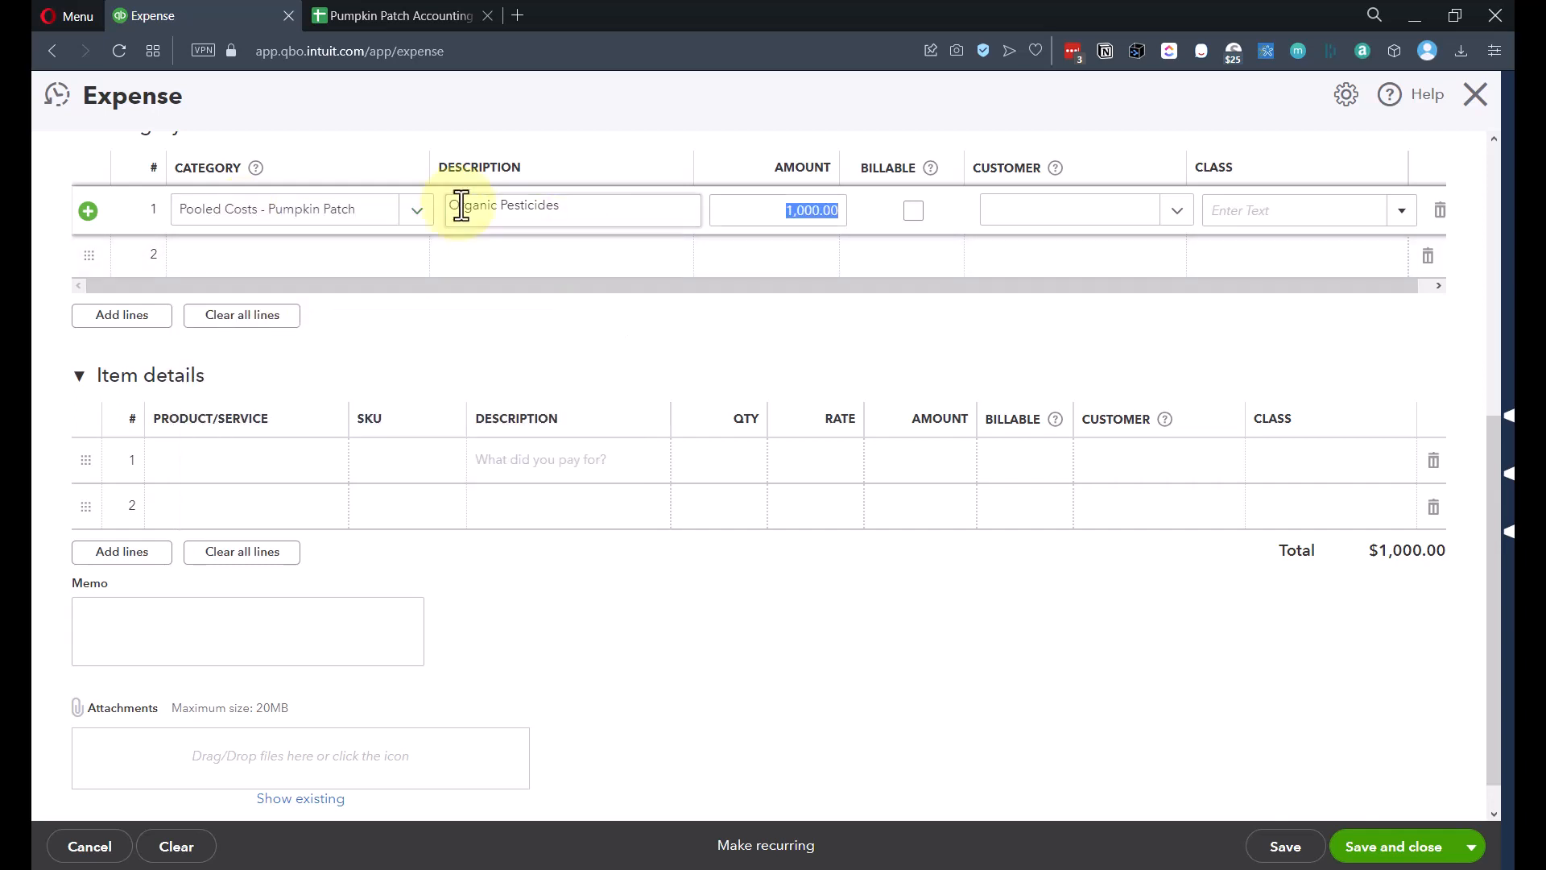
scroll(542, 476, "up", 5)
scroll(445, 452, "up", 1)
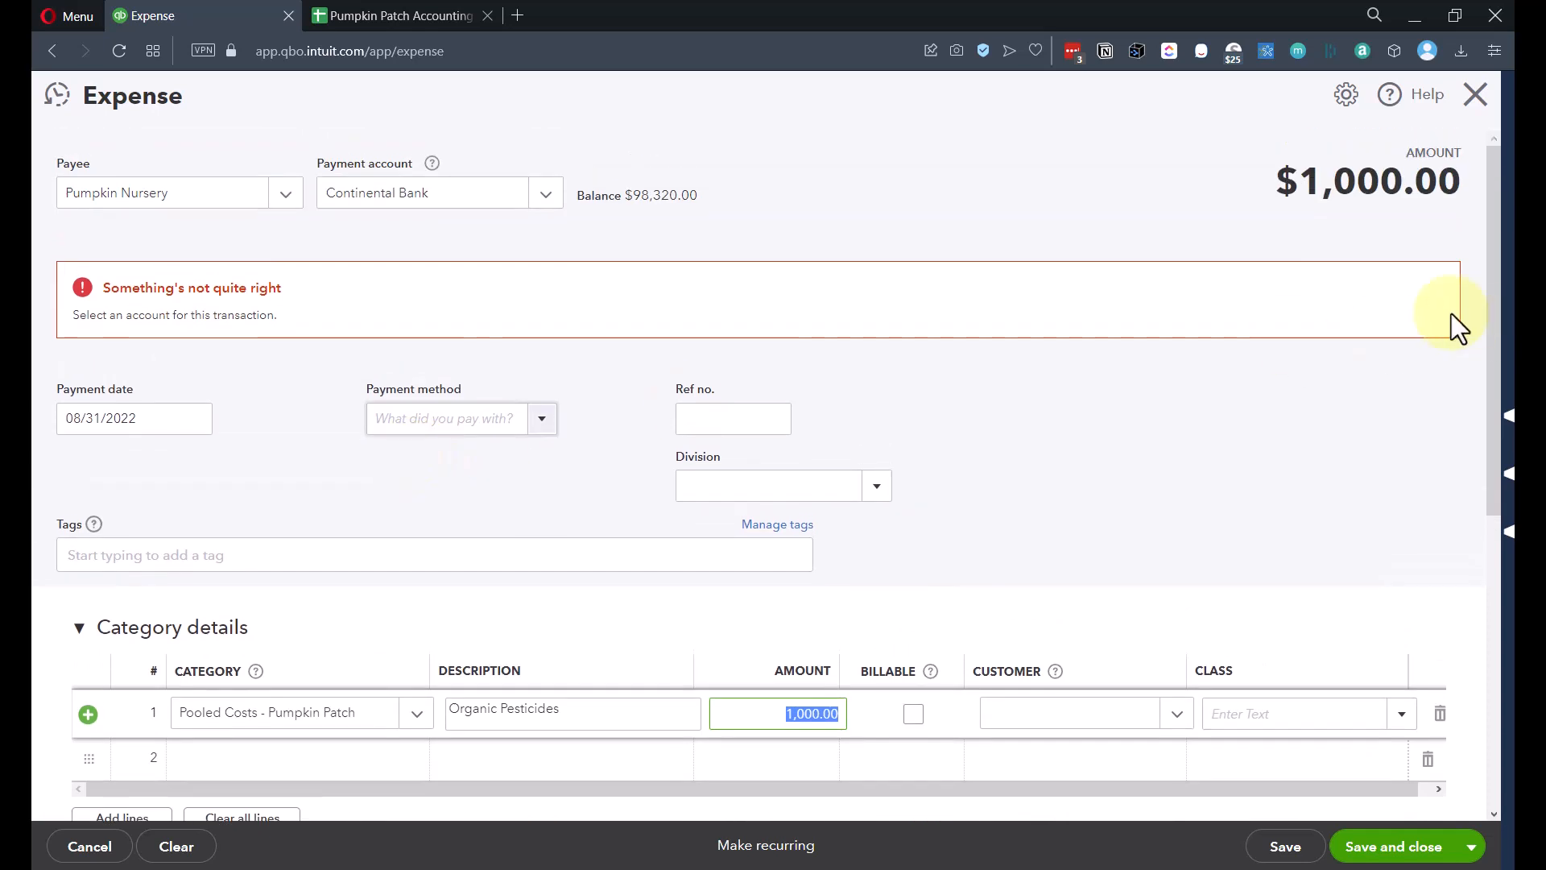
left_click(1405, 842)
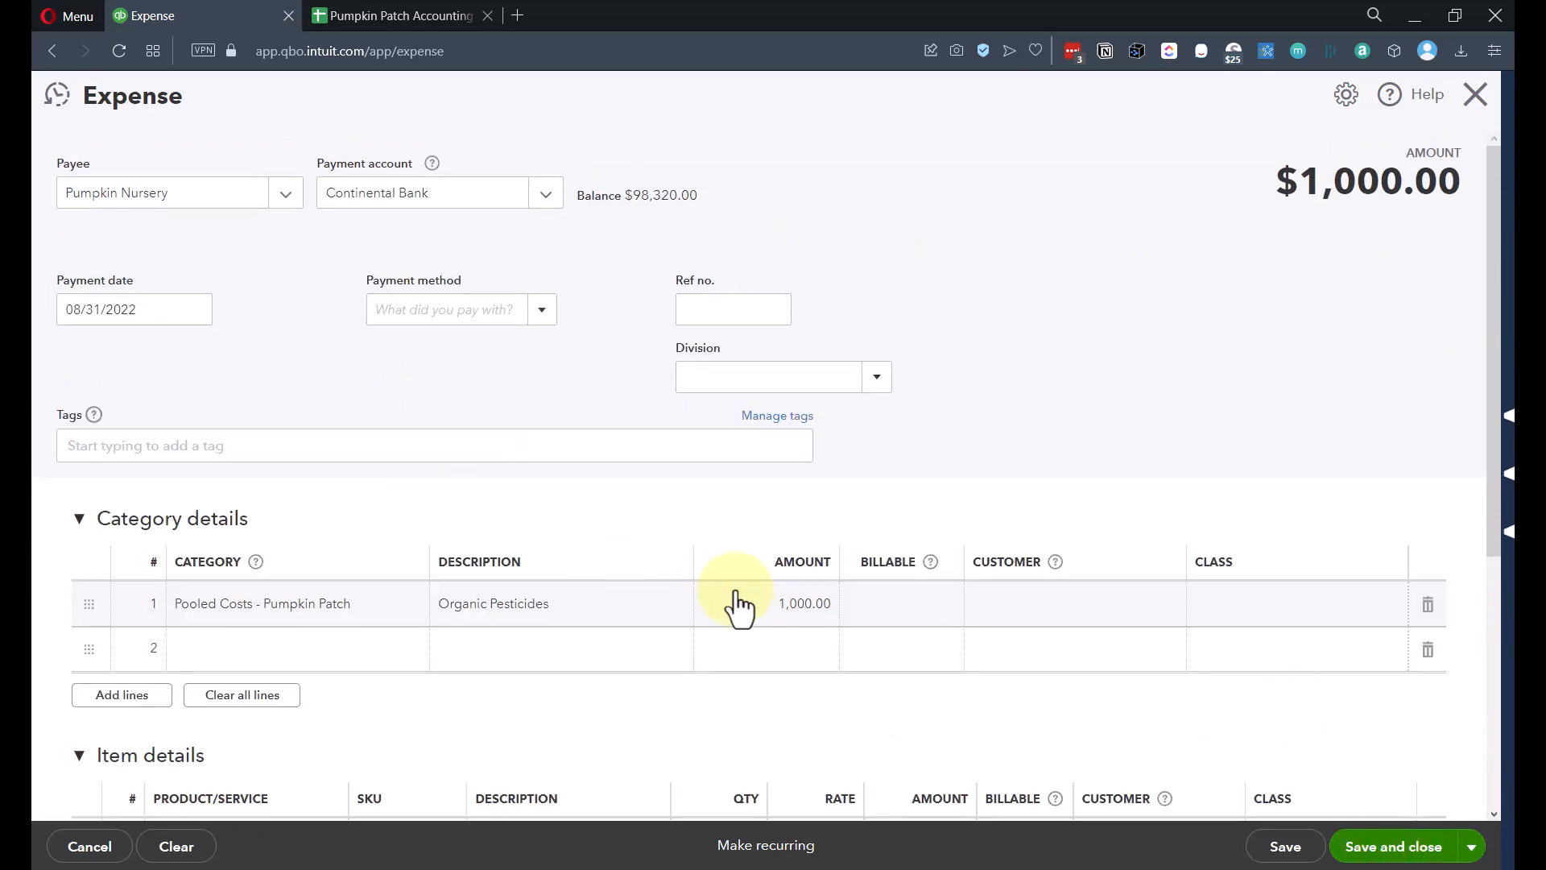
left_click(1367, 844)
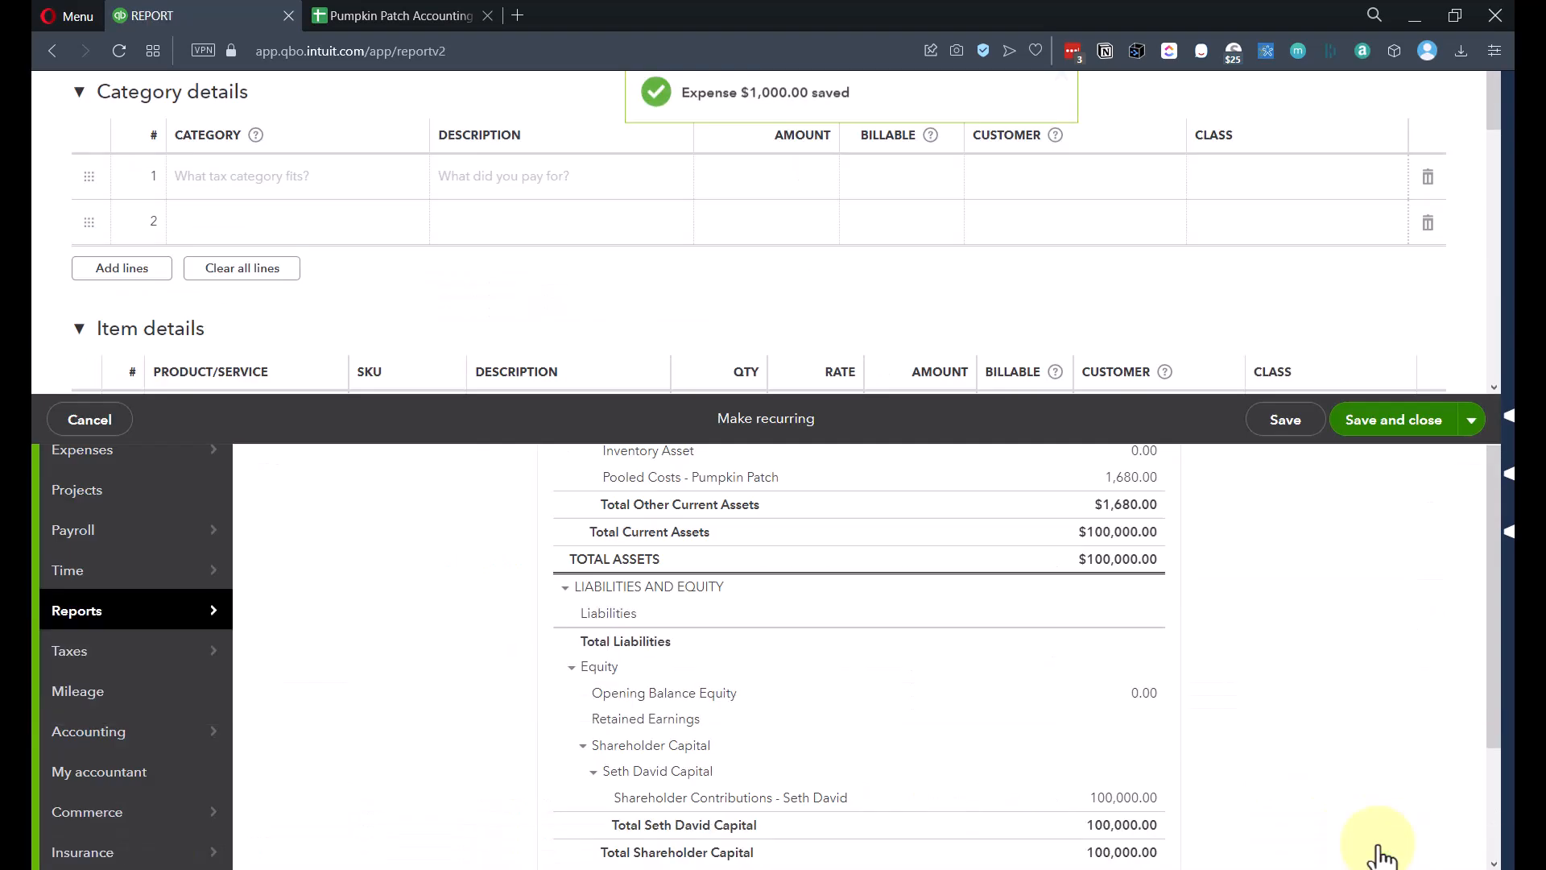
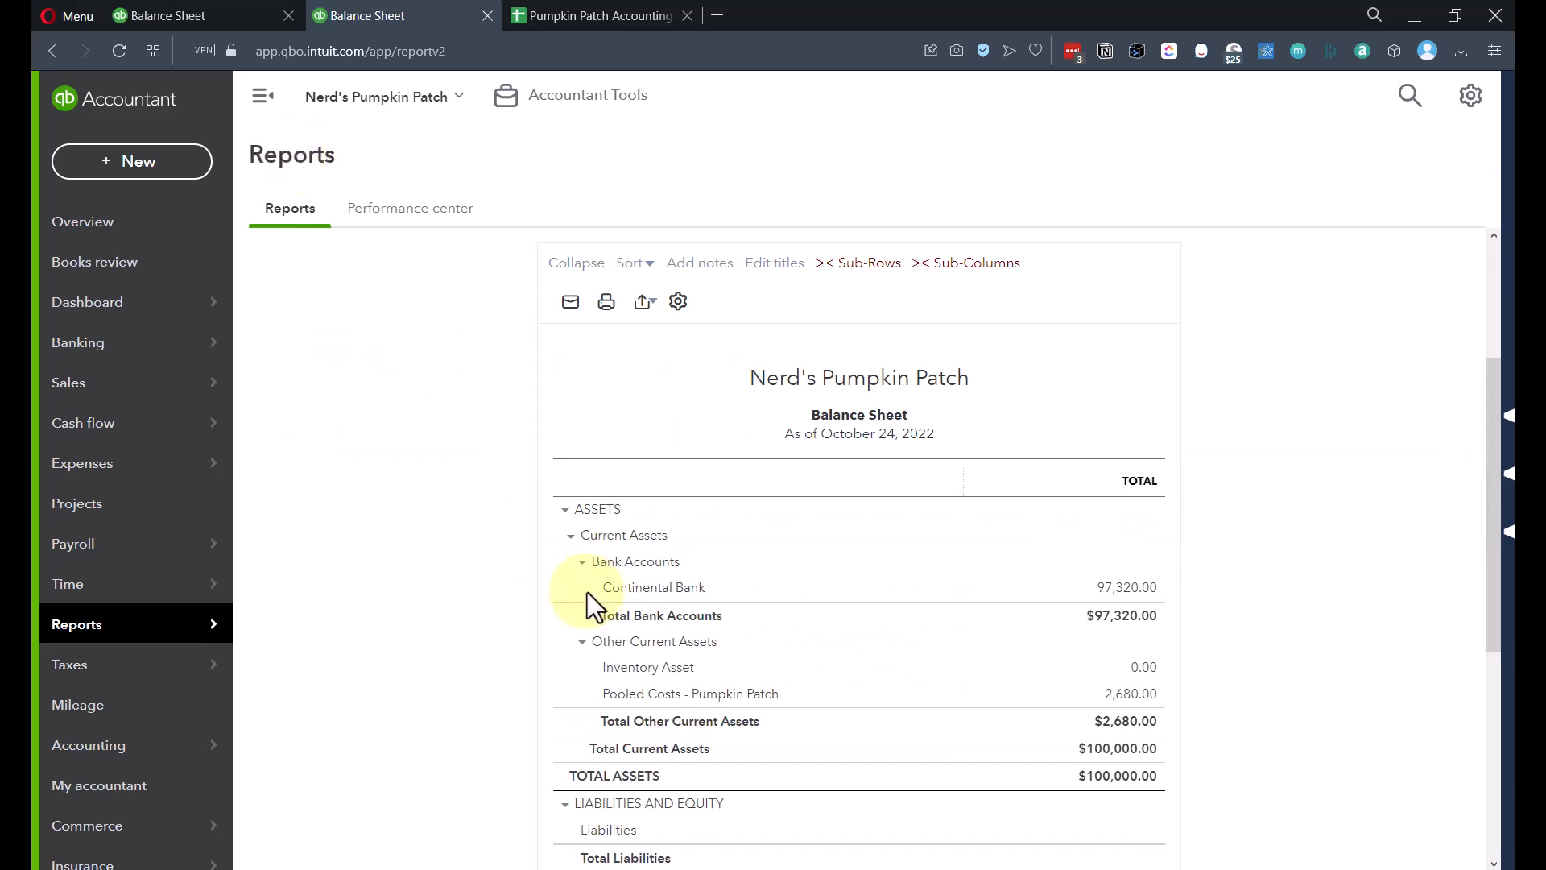
Step: Start a new expense from the second Balance Sheet and add Nerd's Pumpkin Patch as a new vendor for its payee
left_click(214, 16)
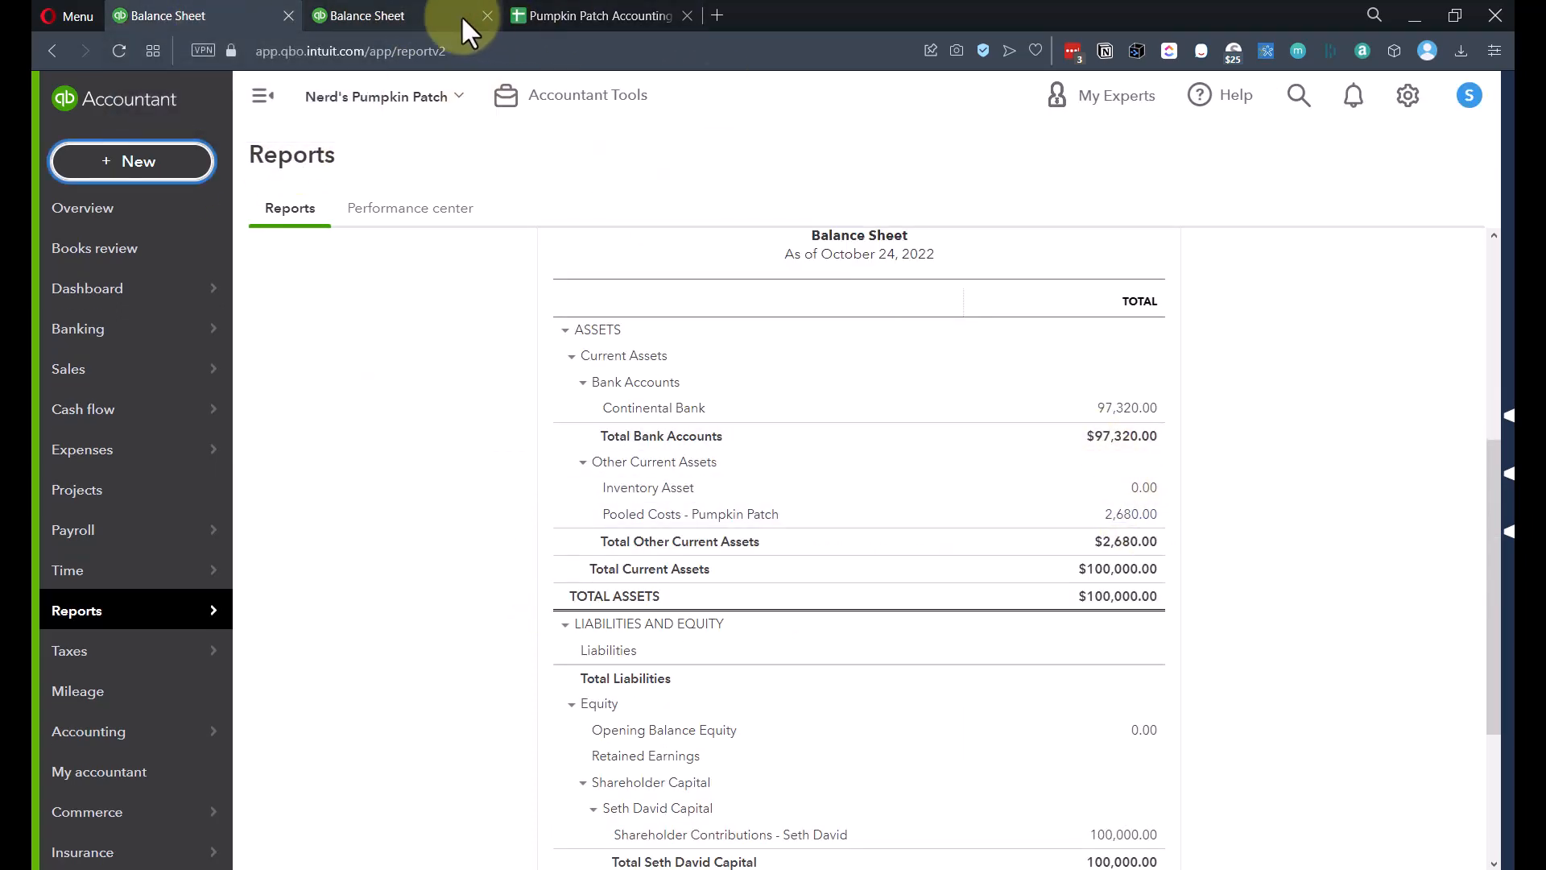
left_click(396, 26)
left_click(125, 169)
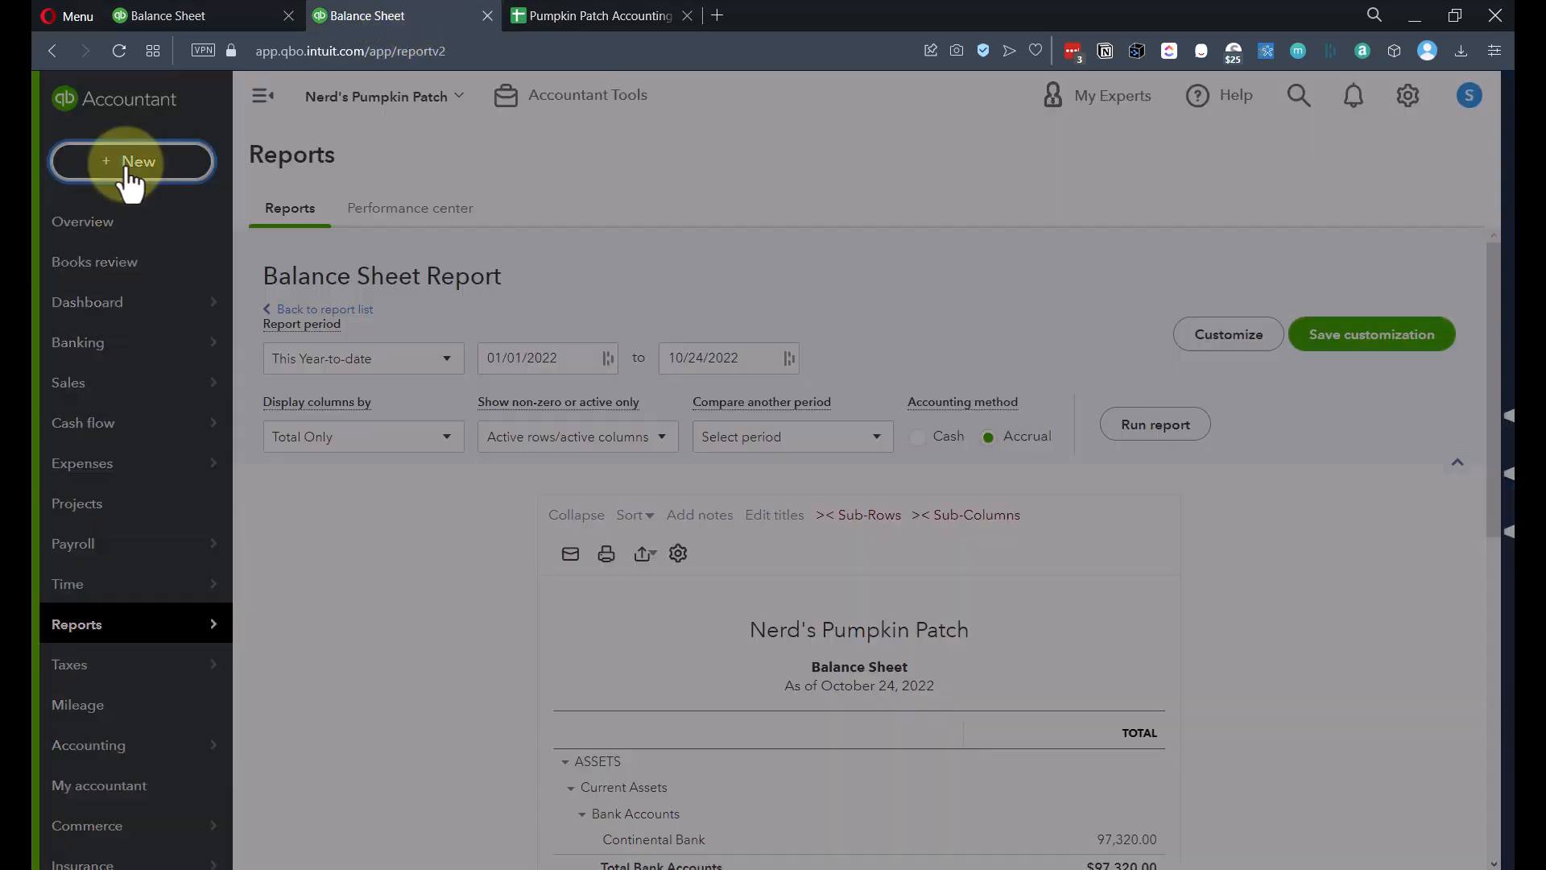
left_click(346, 288)
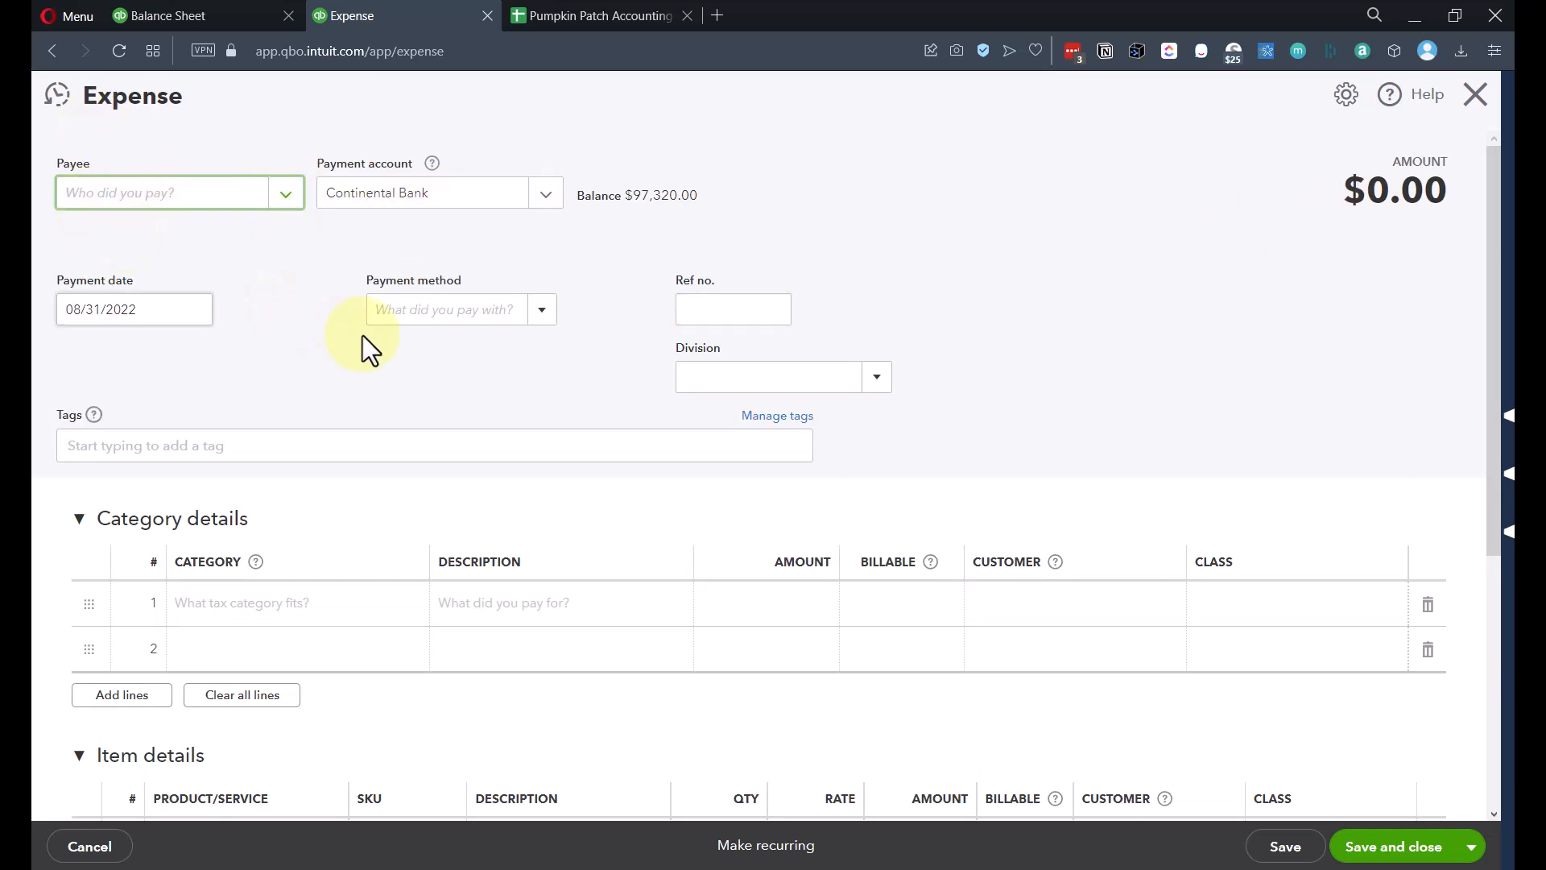
type("Nerd")
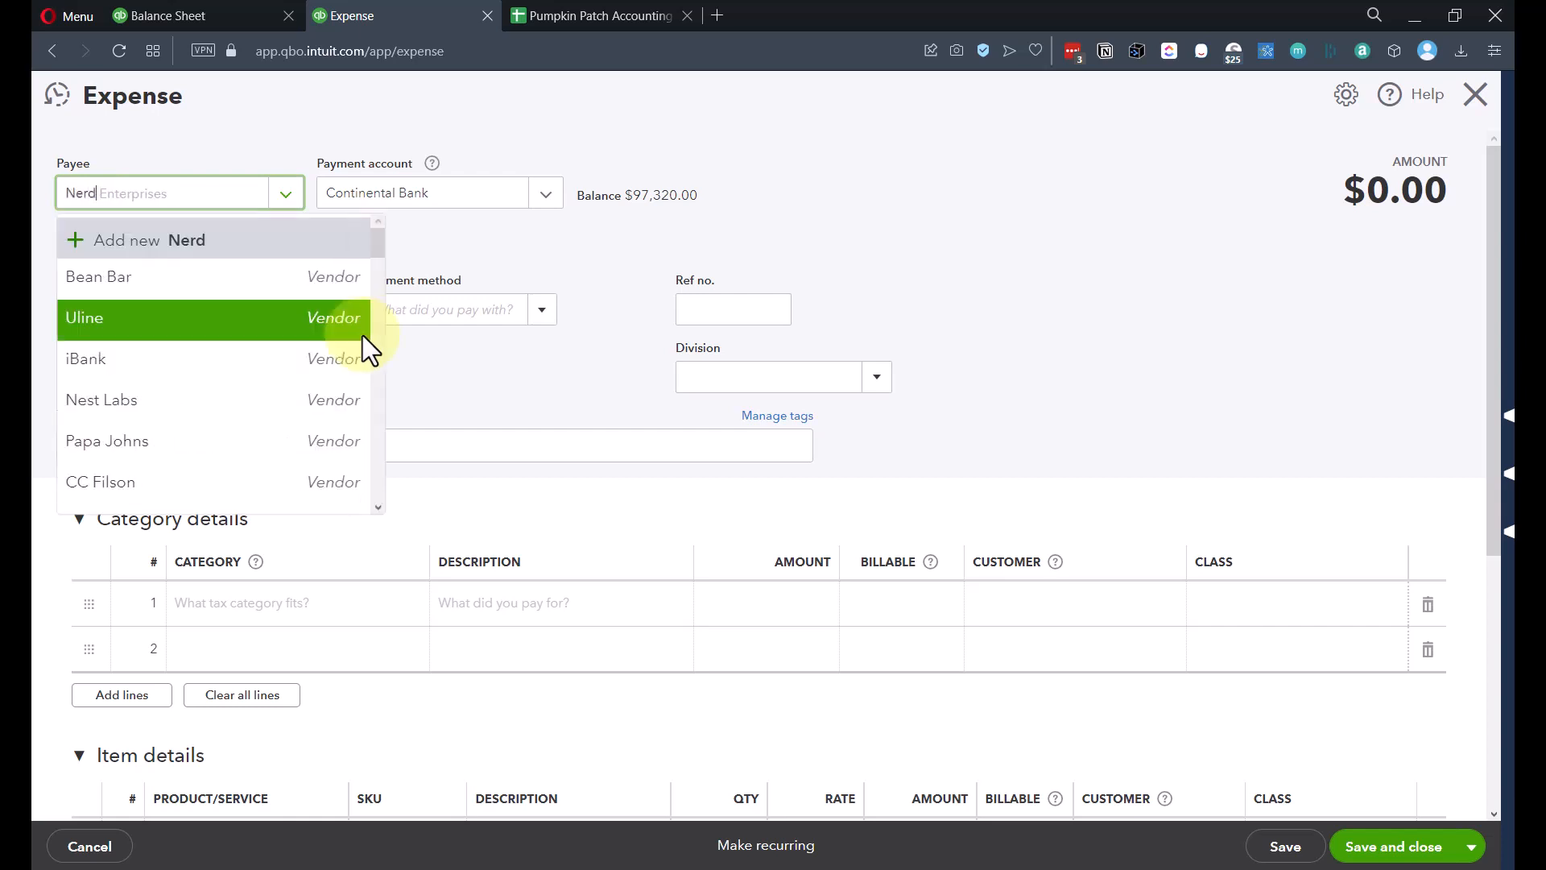
type("'s Pump")
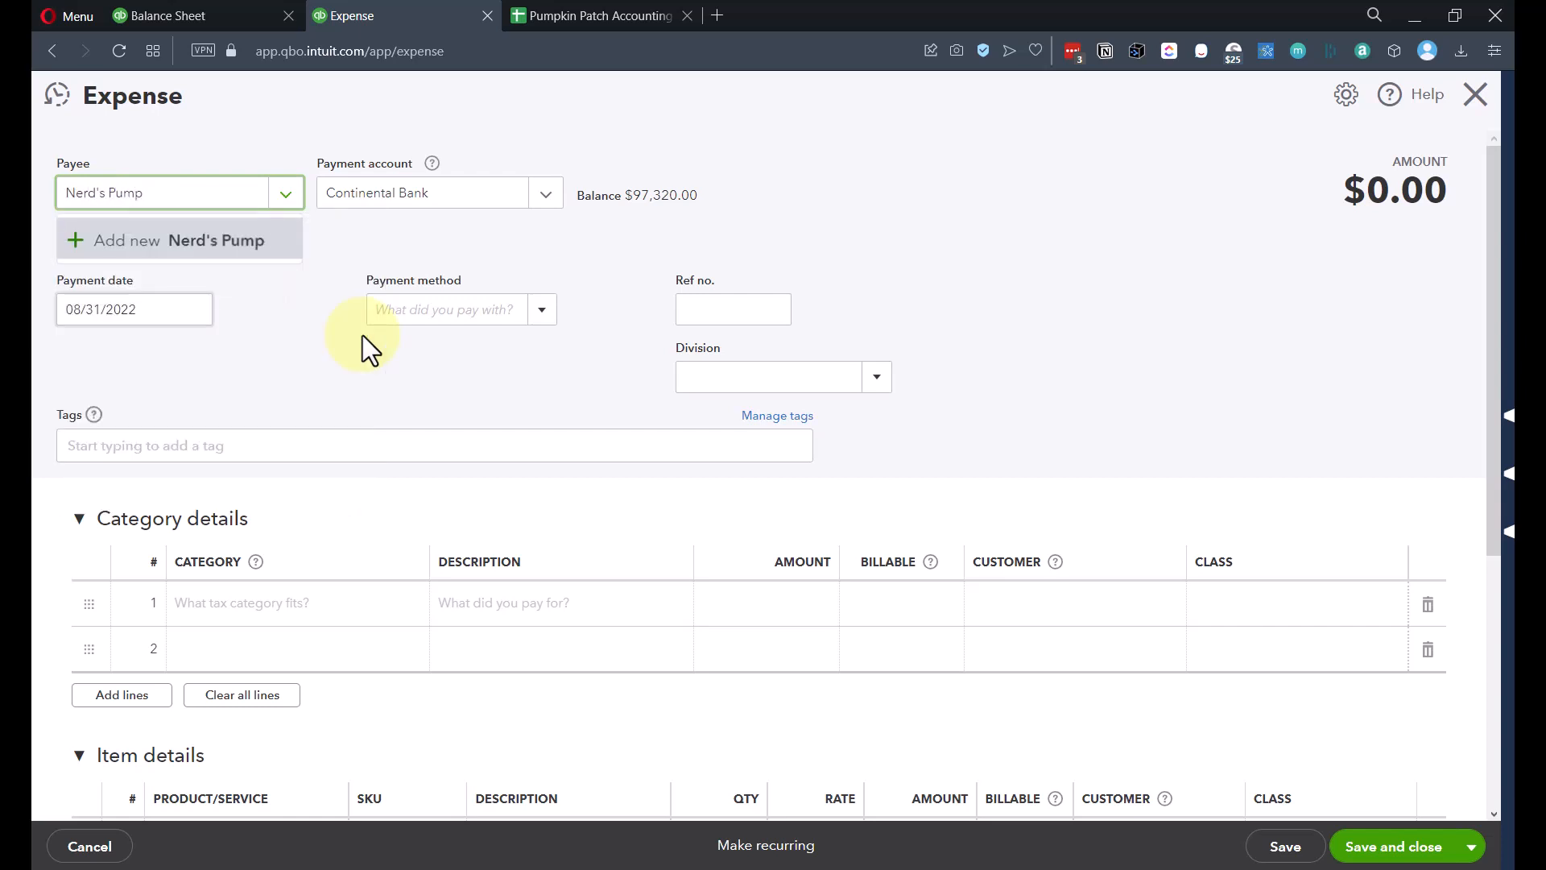
type("kin Patch")
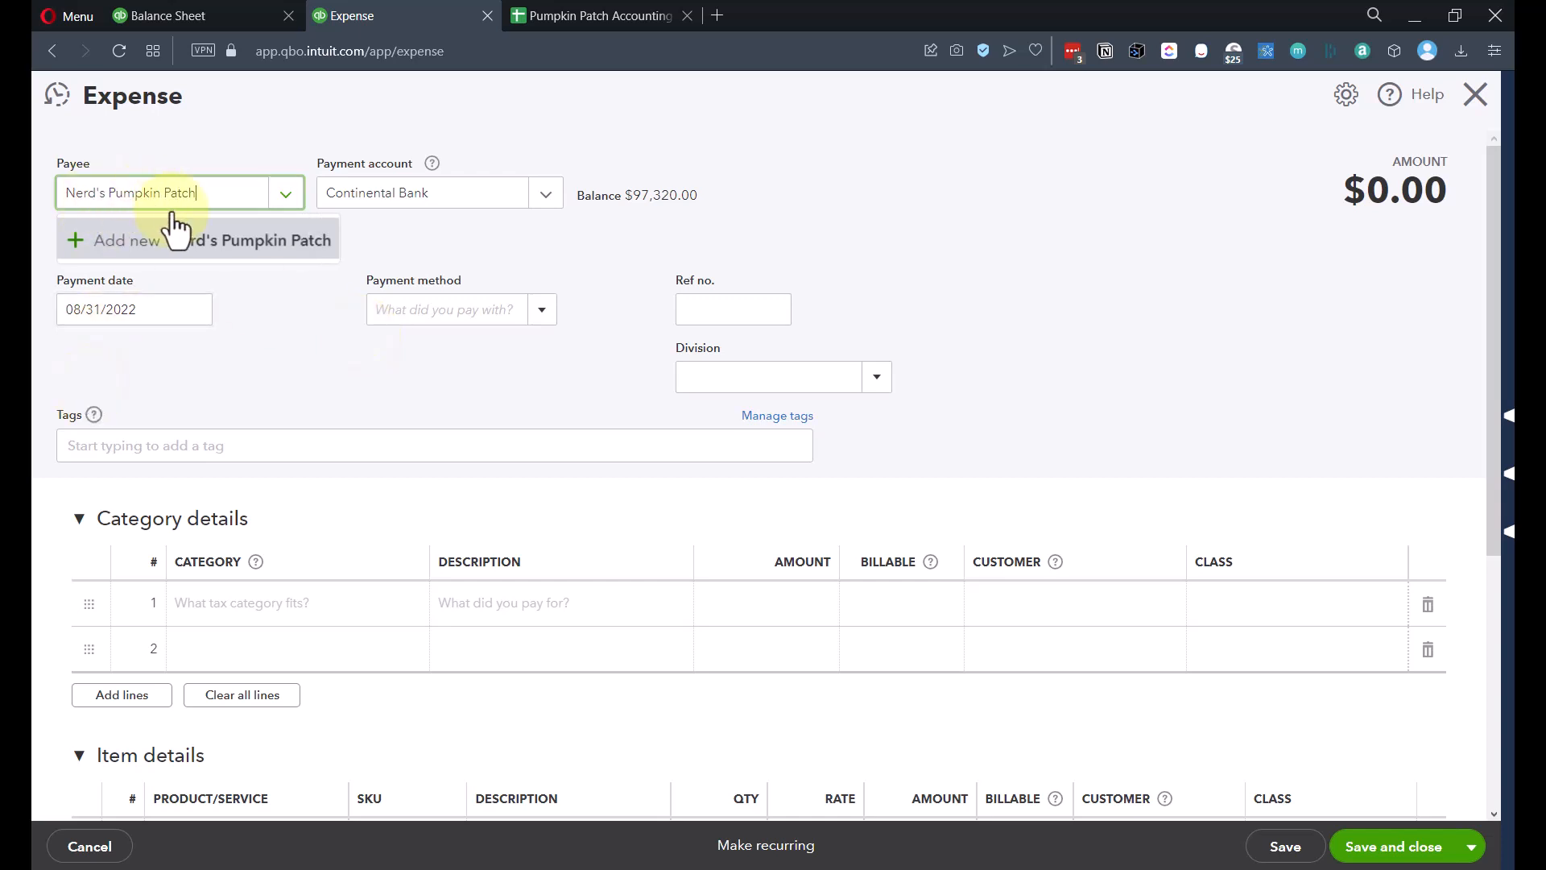
left_click(205, 256)
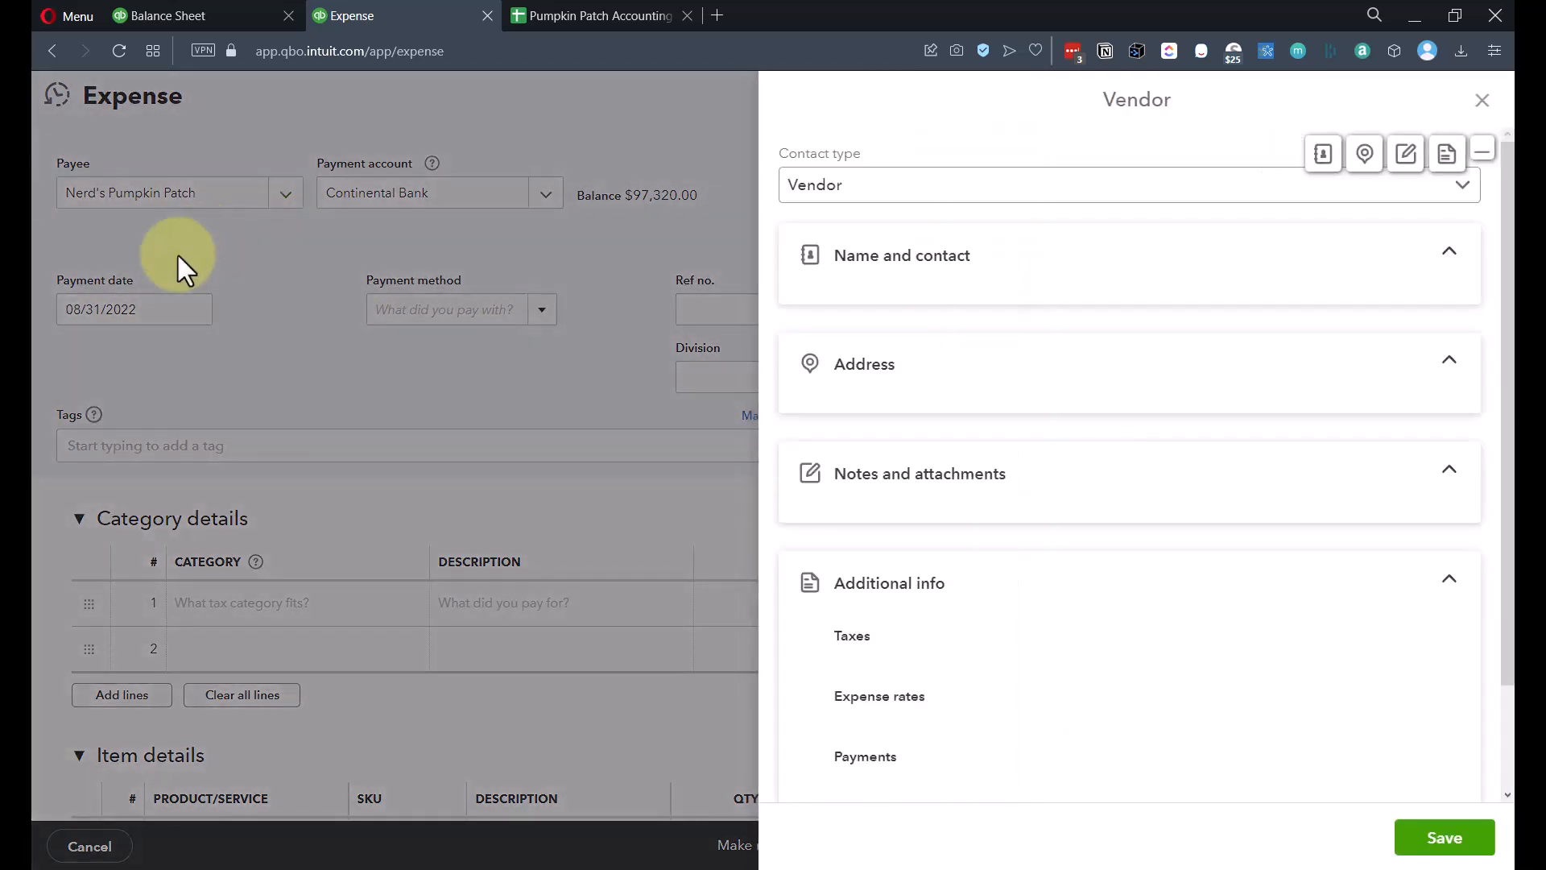
left_click(1450, 838)
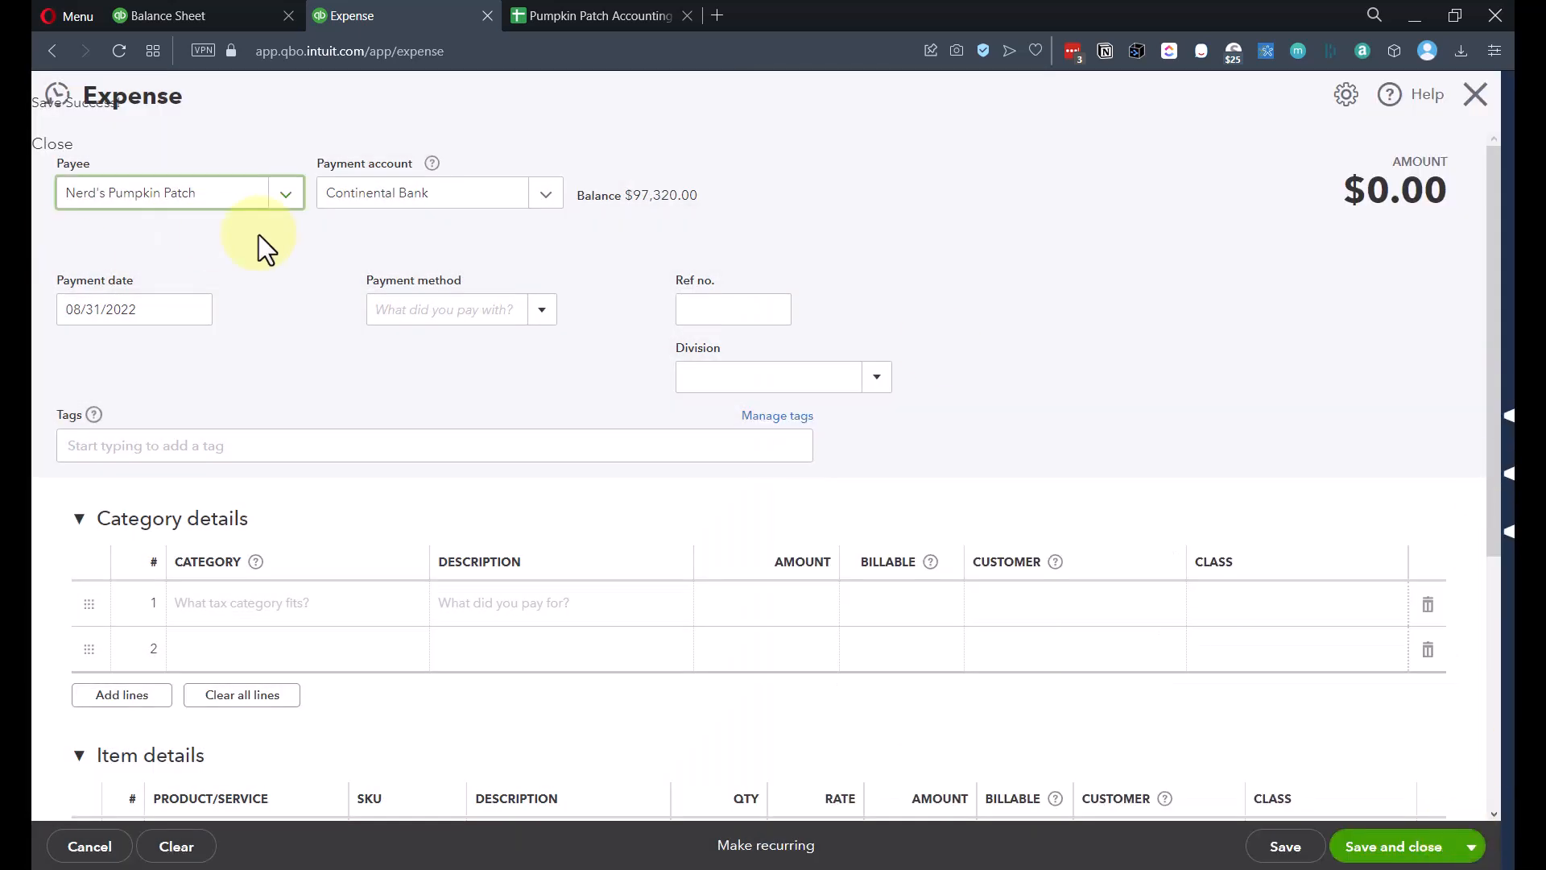
Step: Set the expense's payment date to 09/30/2022
left_click(197, 320)
left_click(246, 361)
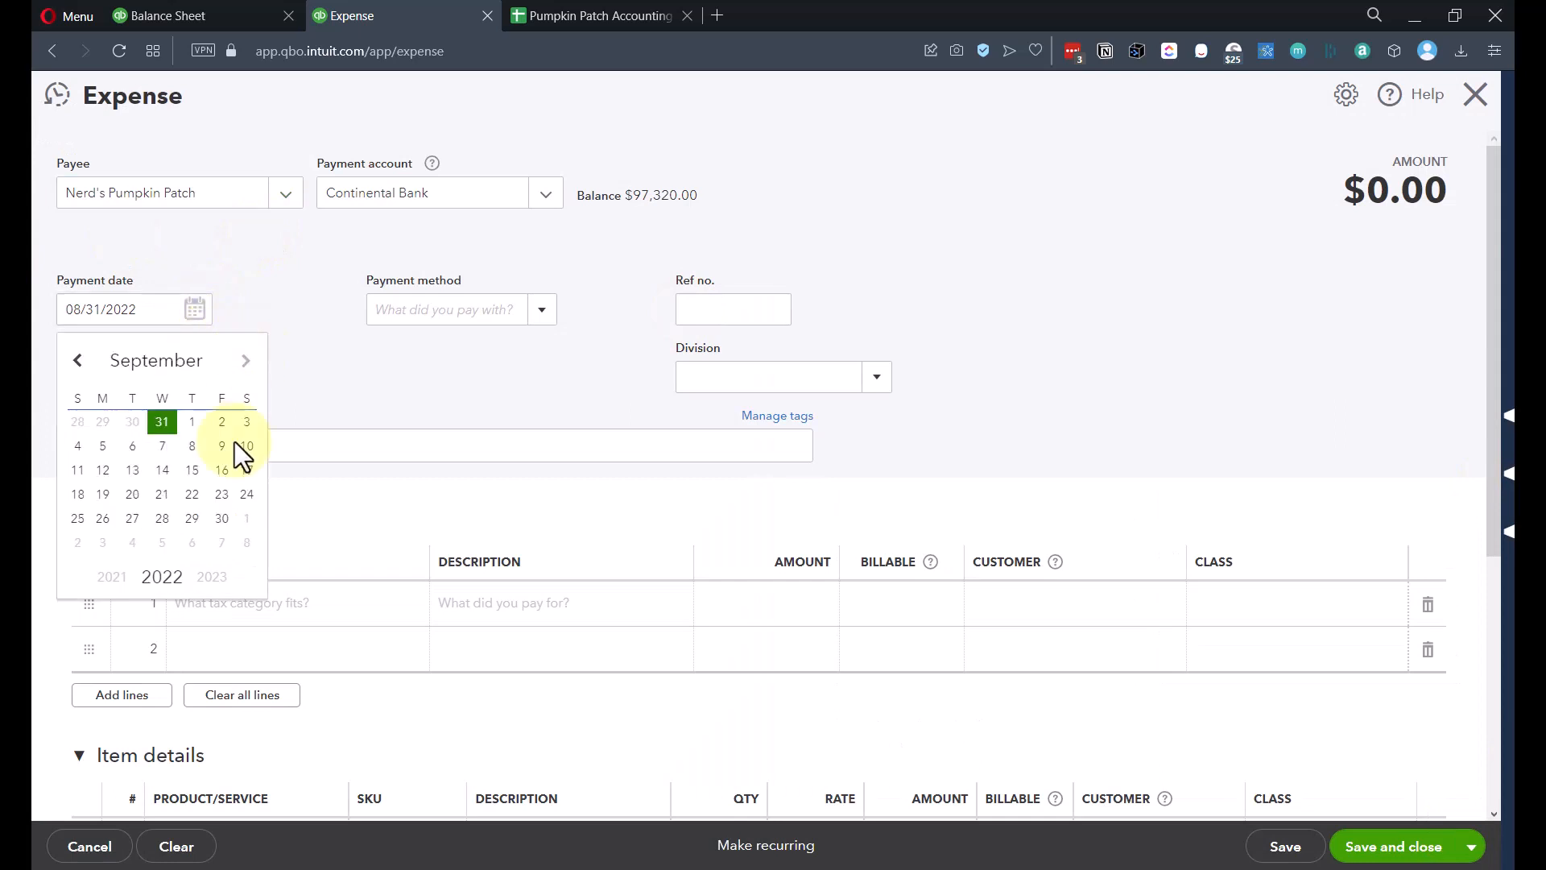
left_click(221, 518)
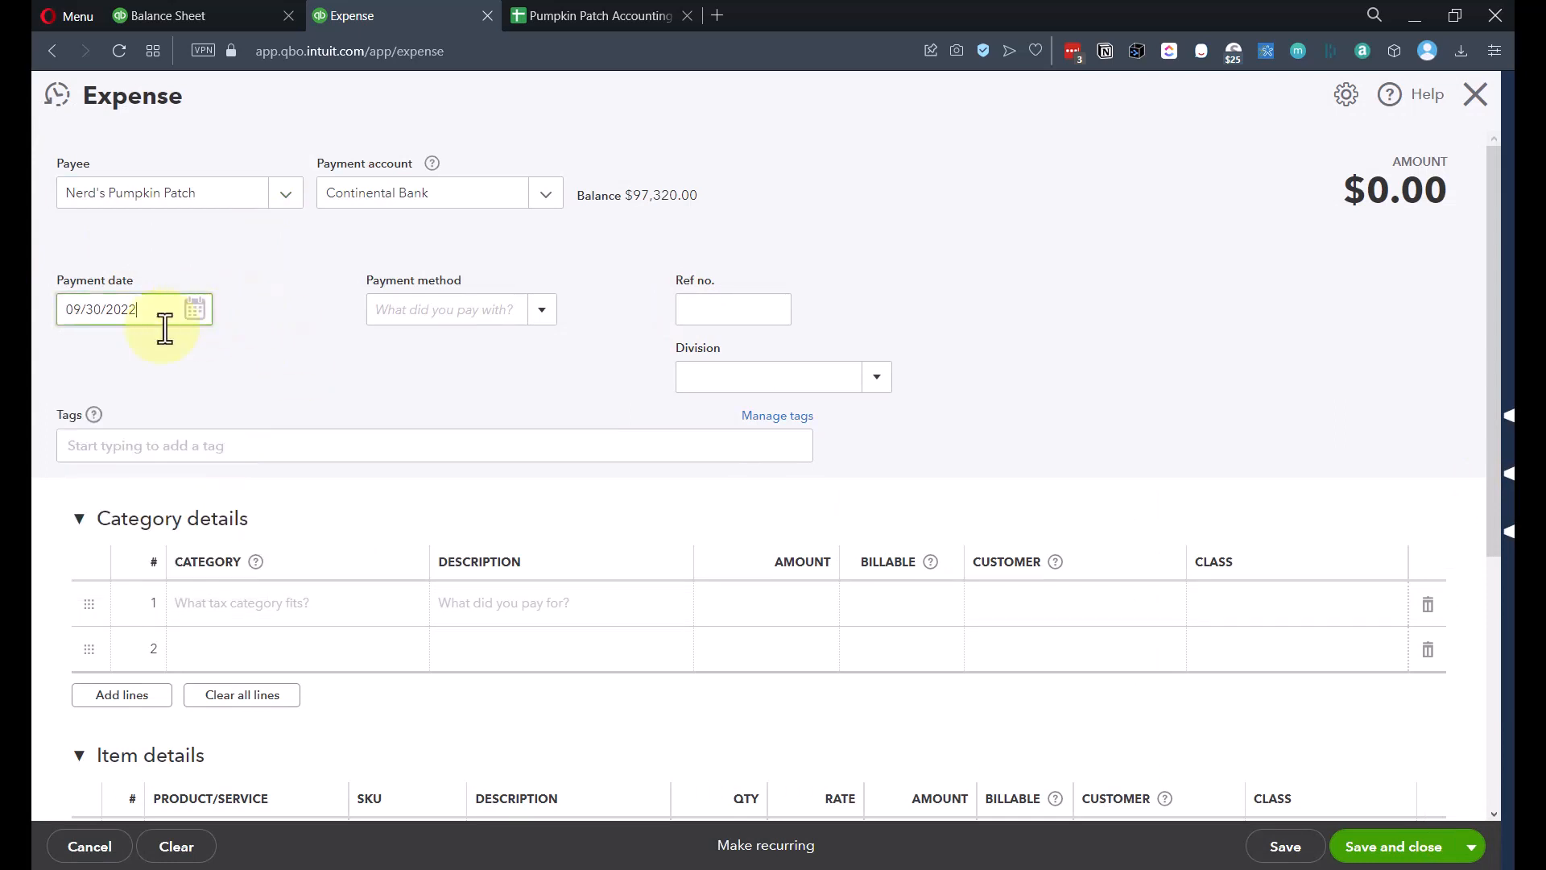
Step: Add Pumpkins as a new inventory item for the first item line and give it the SKU pmpk
scroll(374, 540, "down", 3)
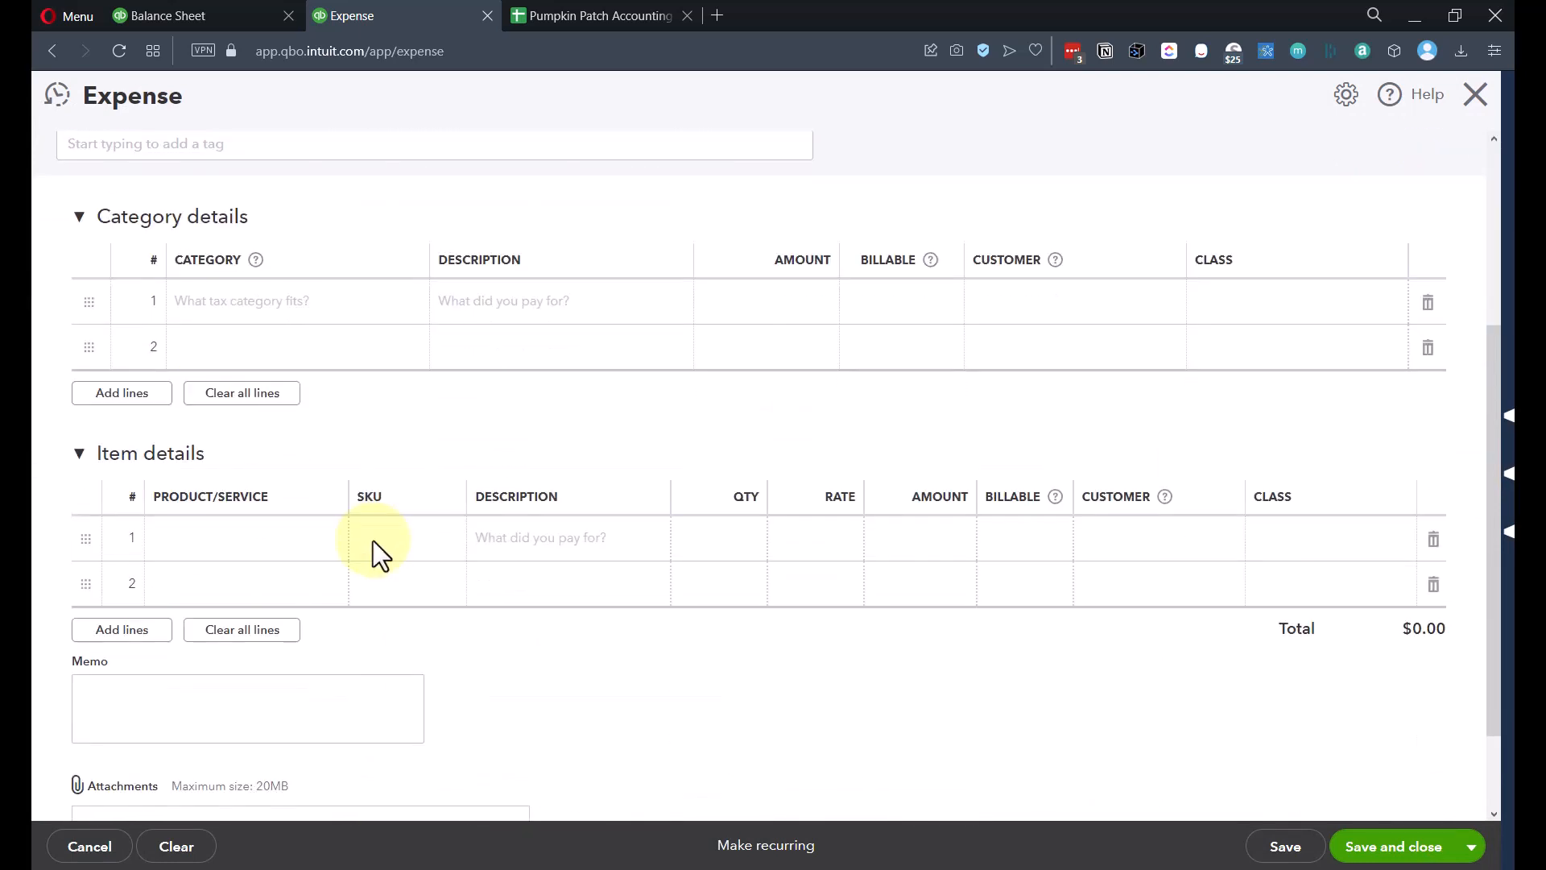
left_click(234, 556)
type("Pumpkins")
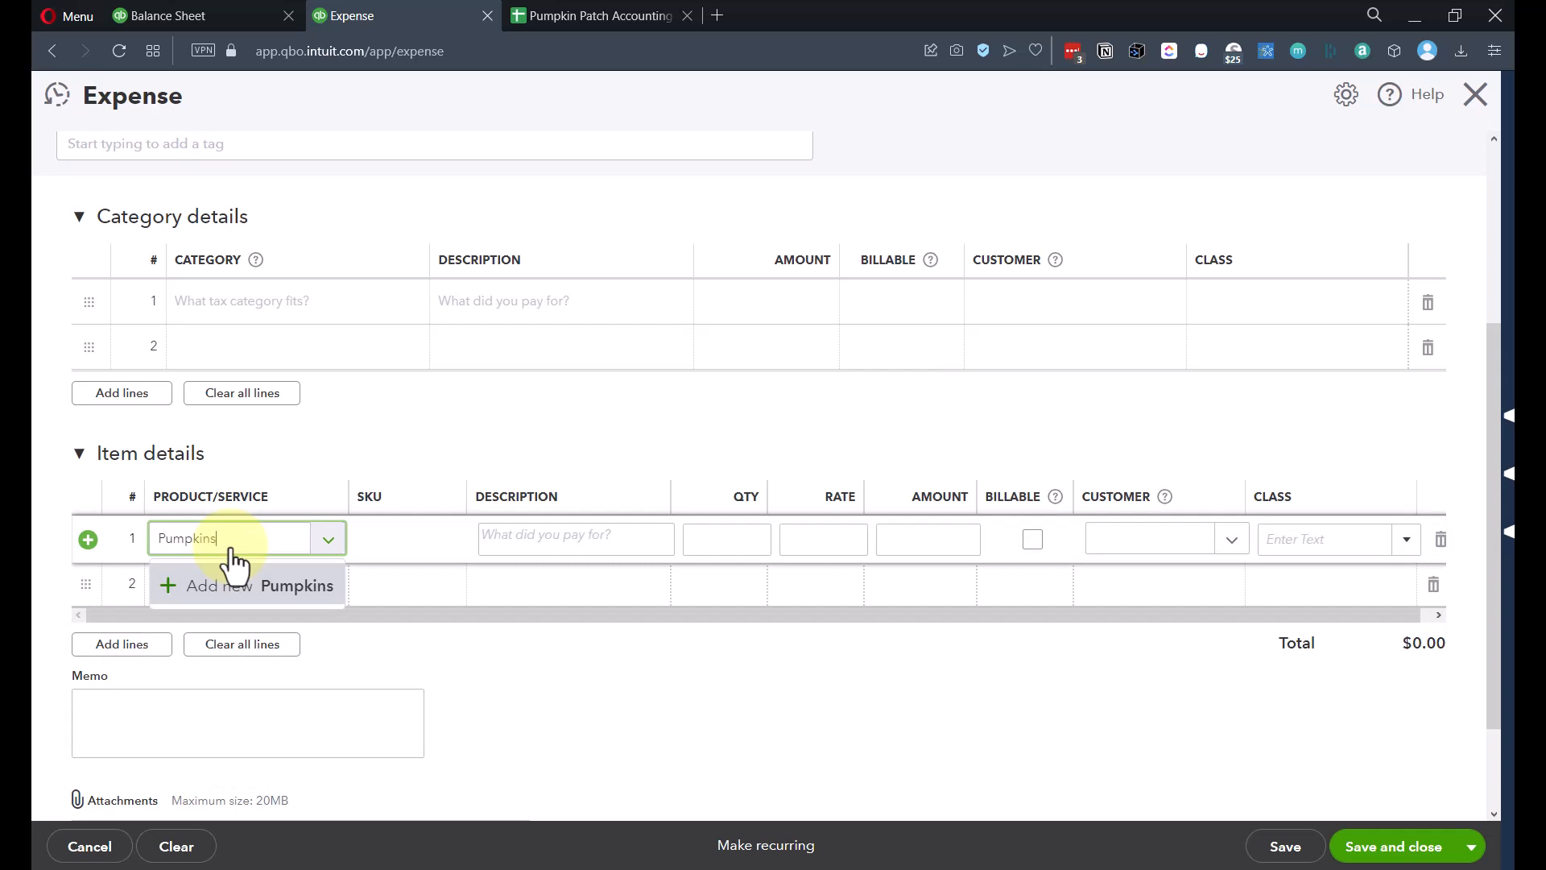
left_click(258, 588)
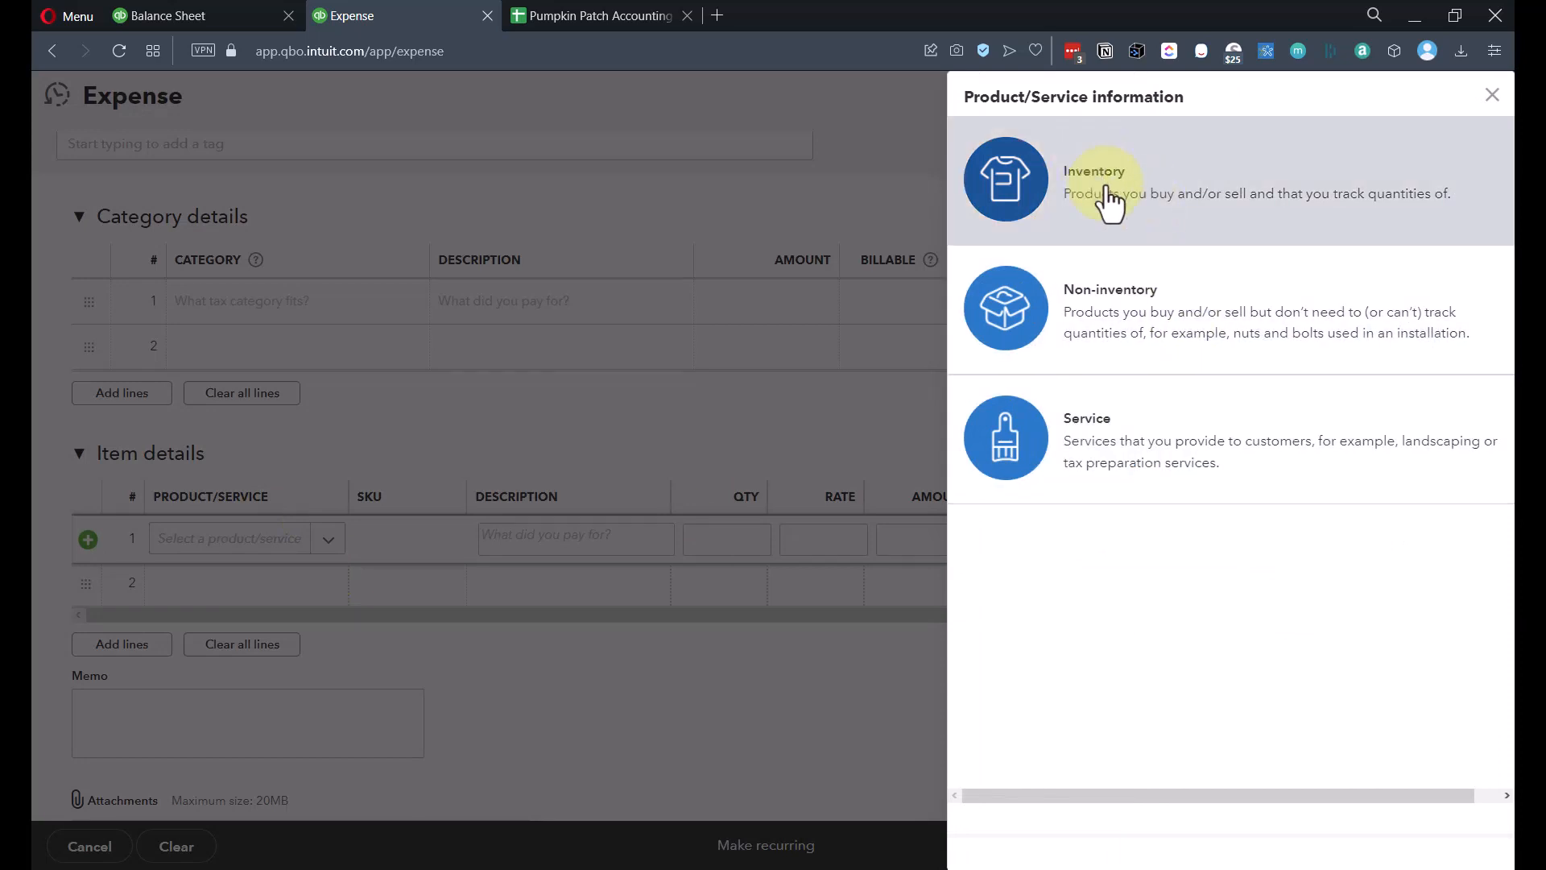
left_click(1110, 201)
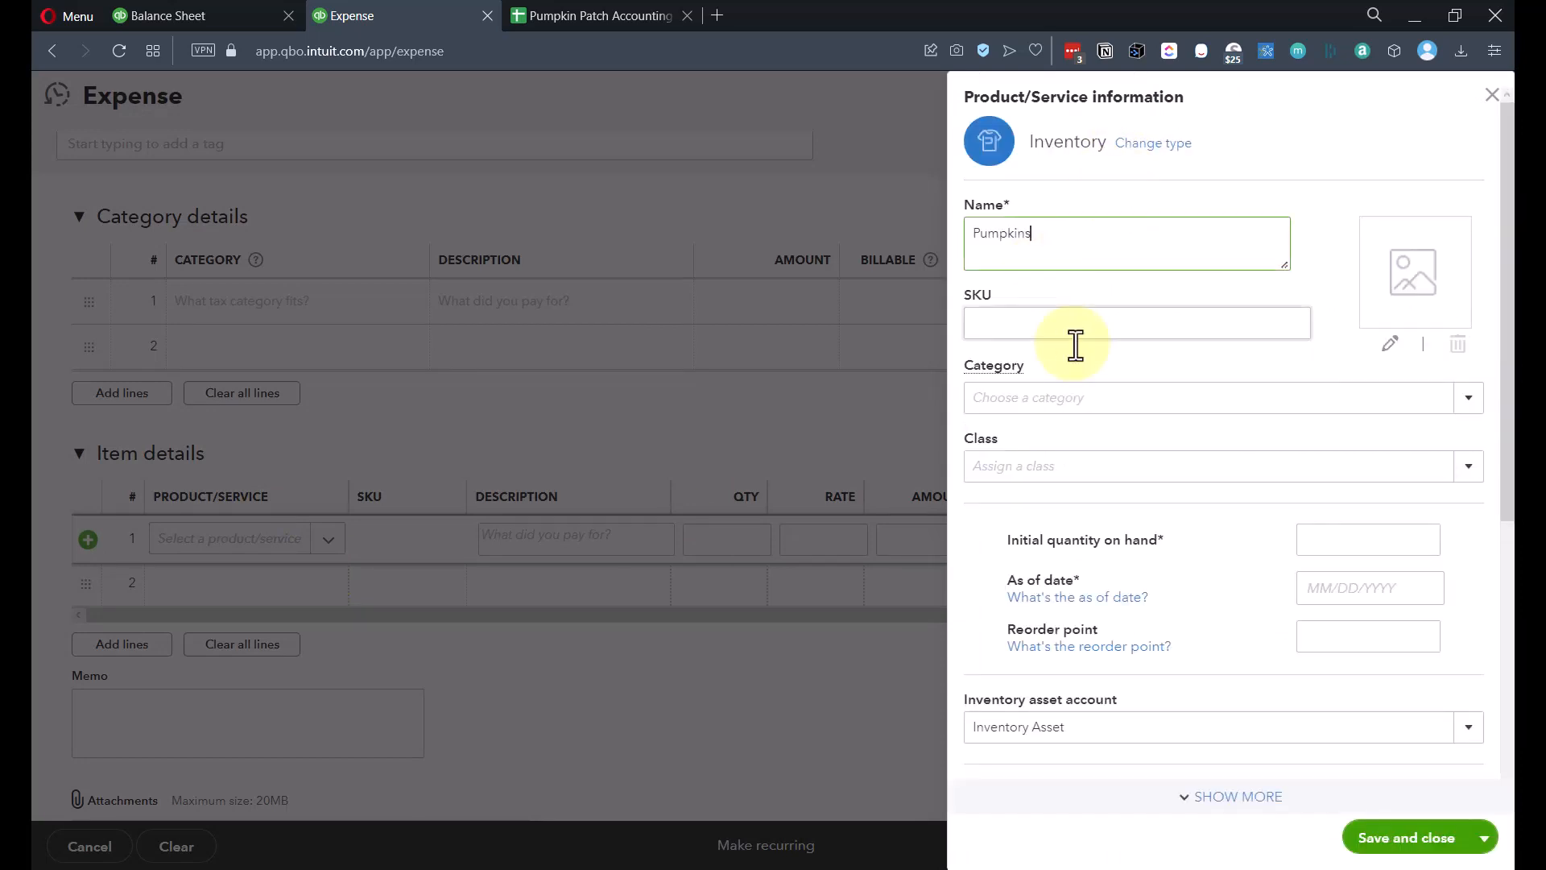
left_click(987, 330)
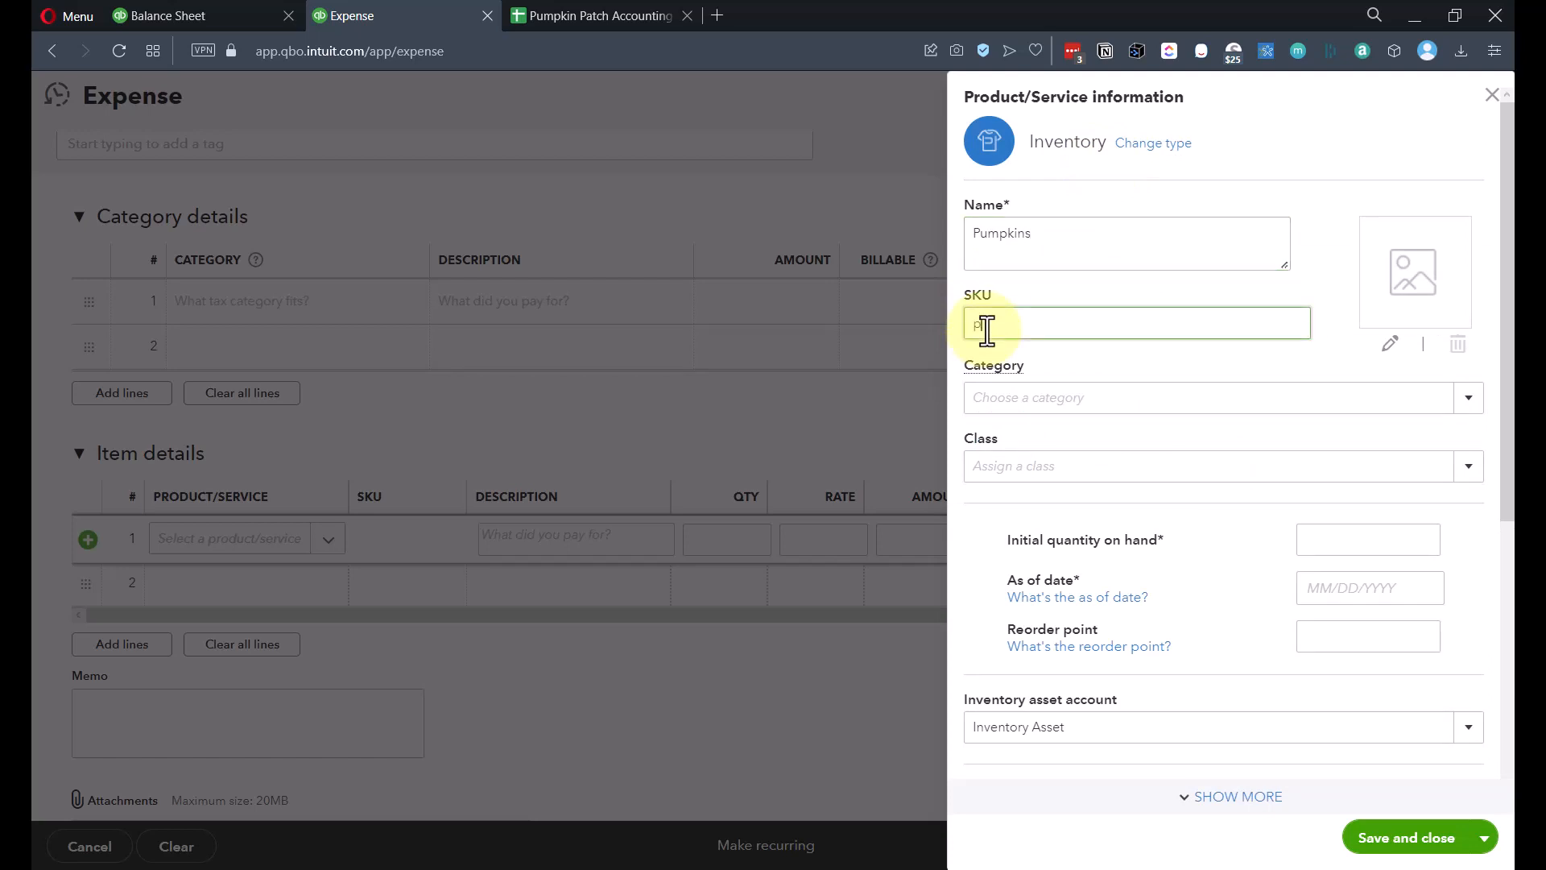
type("pmpk")
Step: Set the Pumpkins item's income account to Pumpkin Sales
scroll(1039, 323, "down", 3)
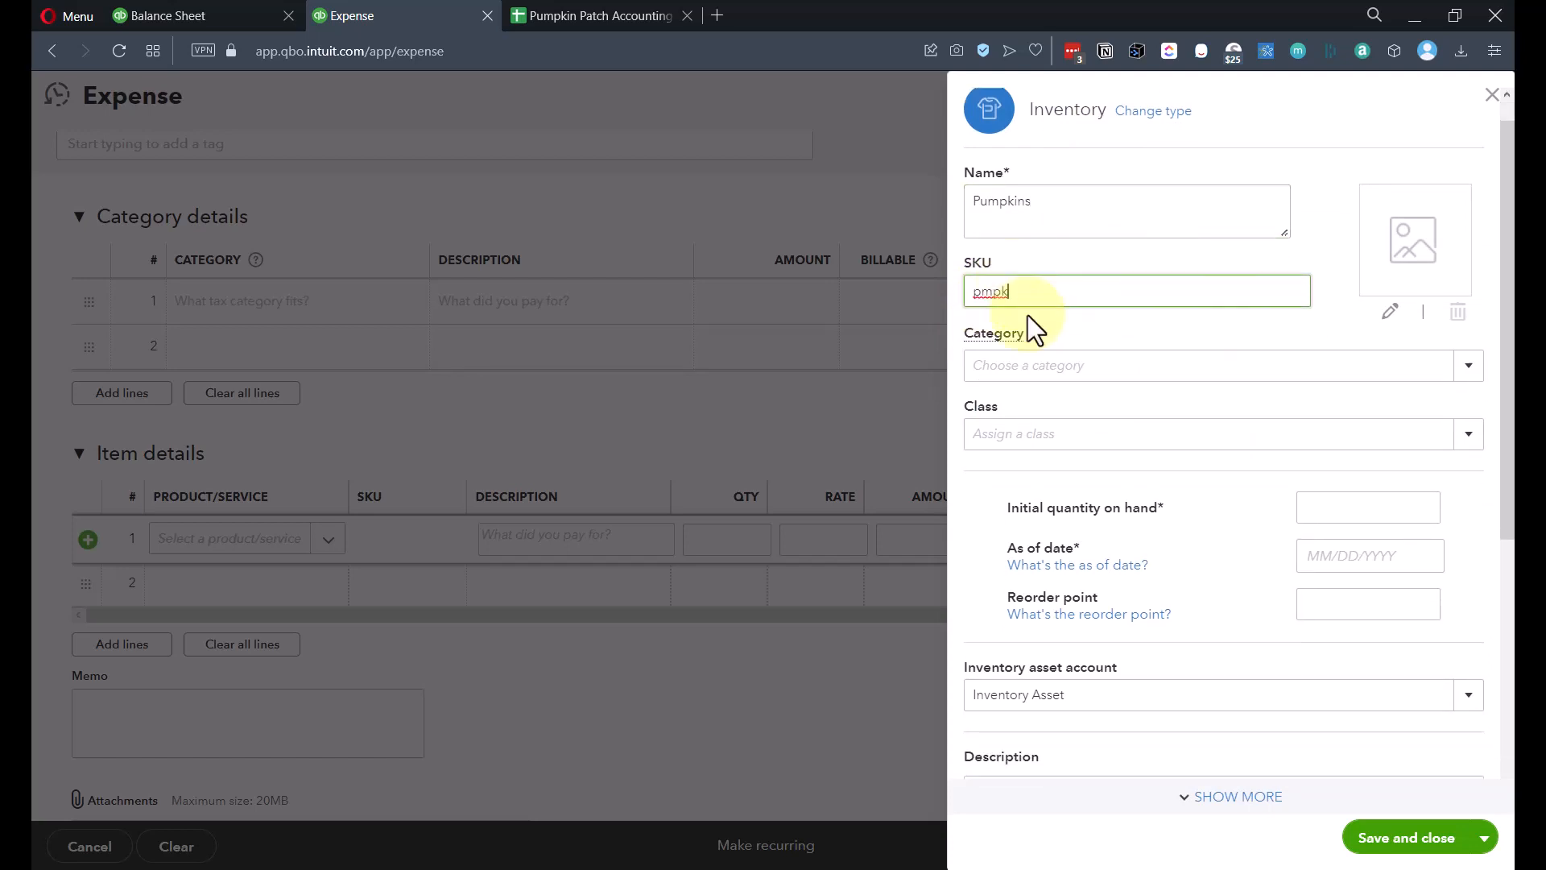
scroll(1083, 330, "down", 3)
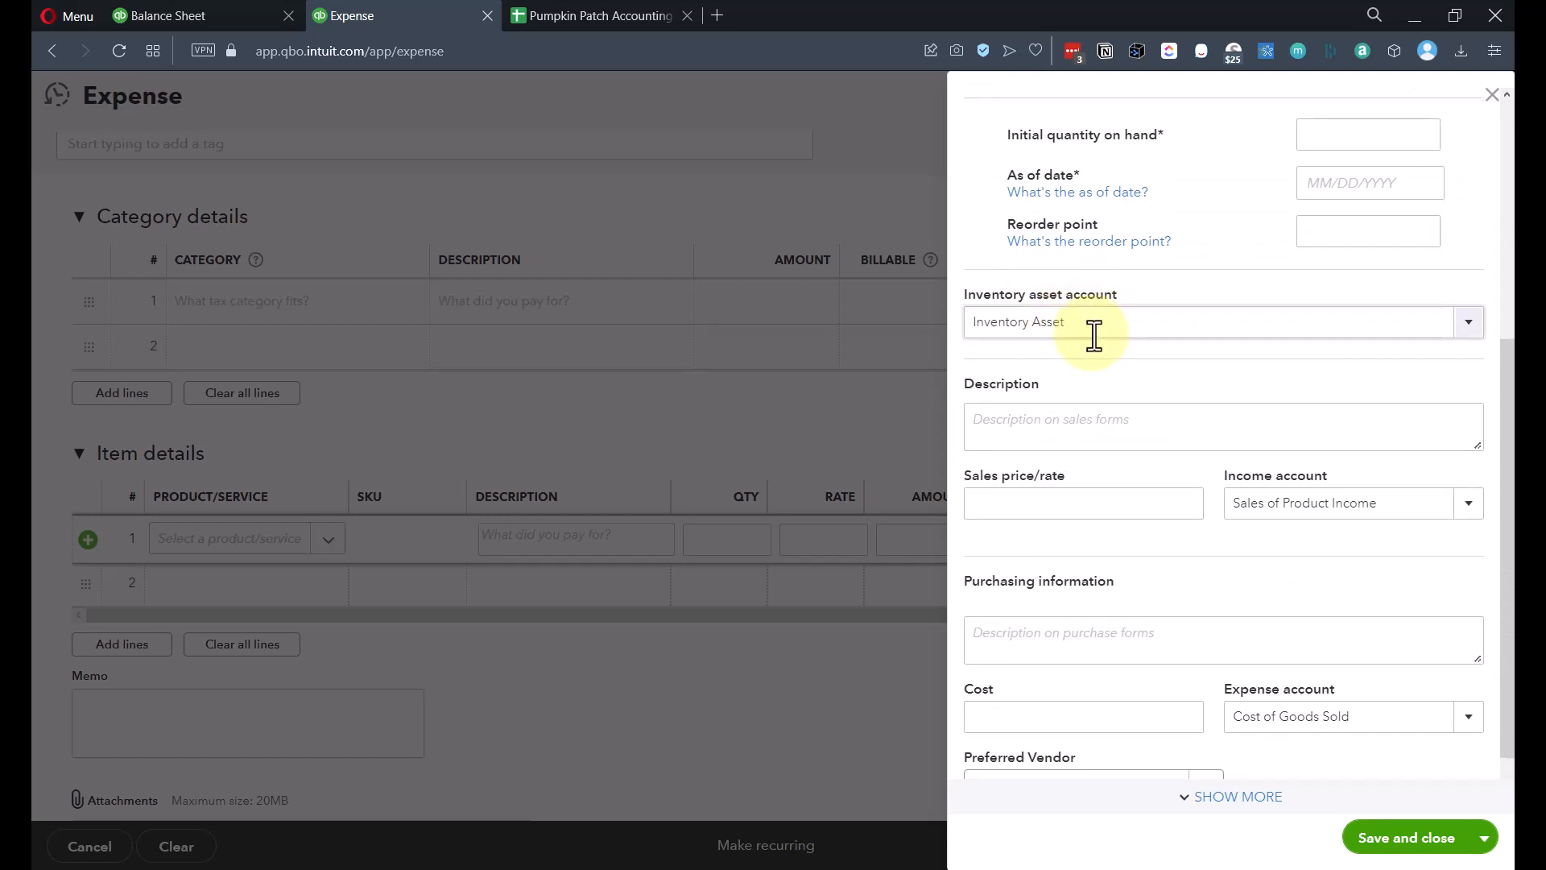
scroll(1091, 335, "down", 1)
left_click(1393, 454)
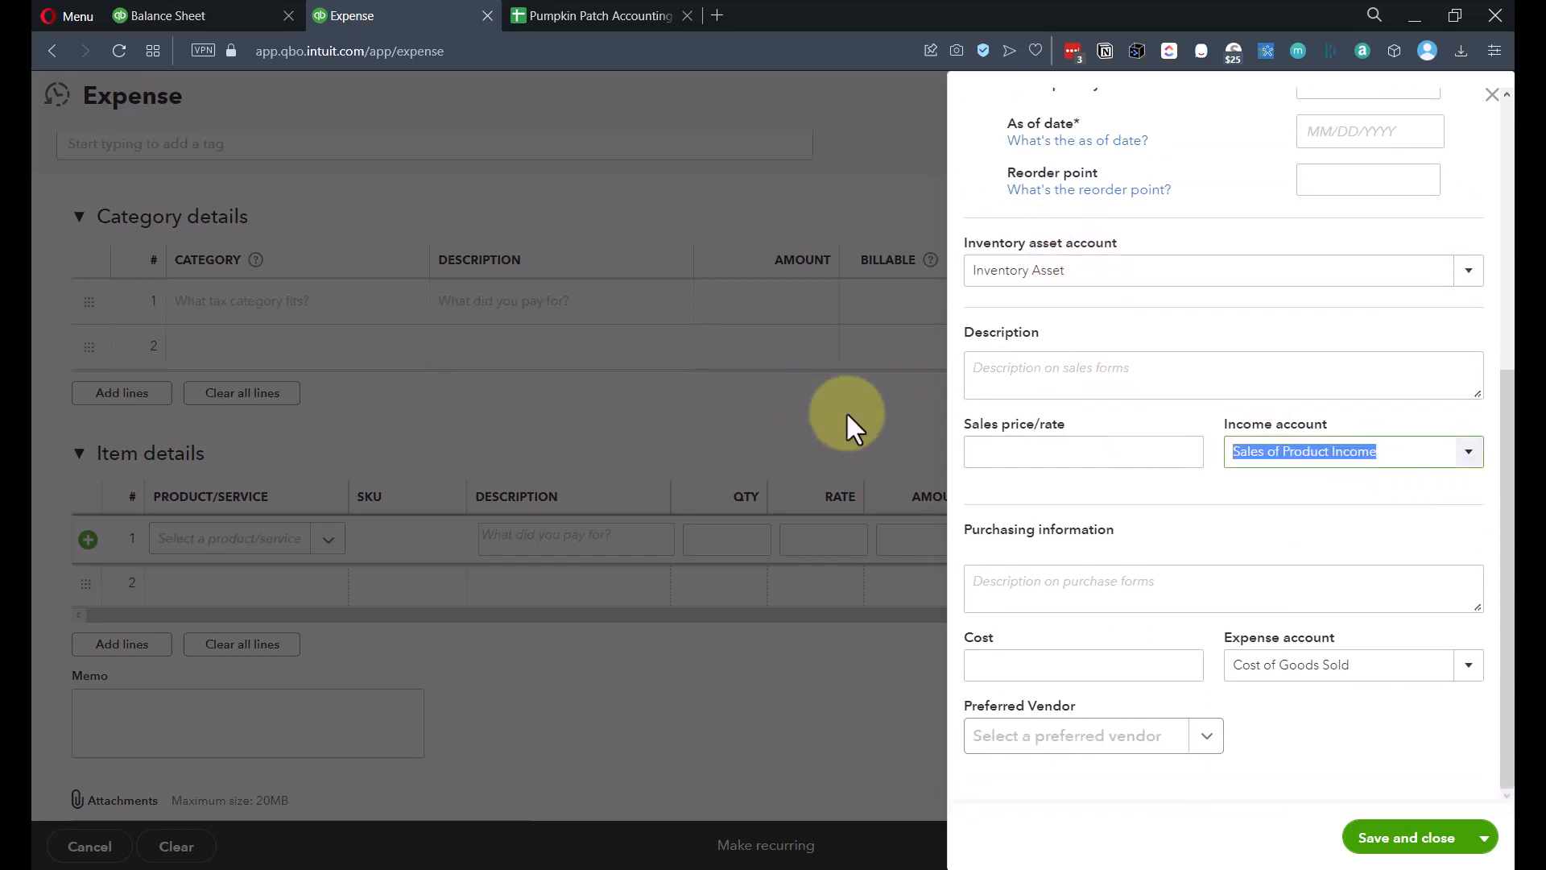
type("Pumpkin Sales")
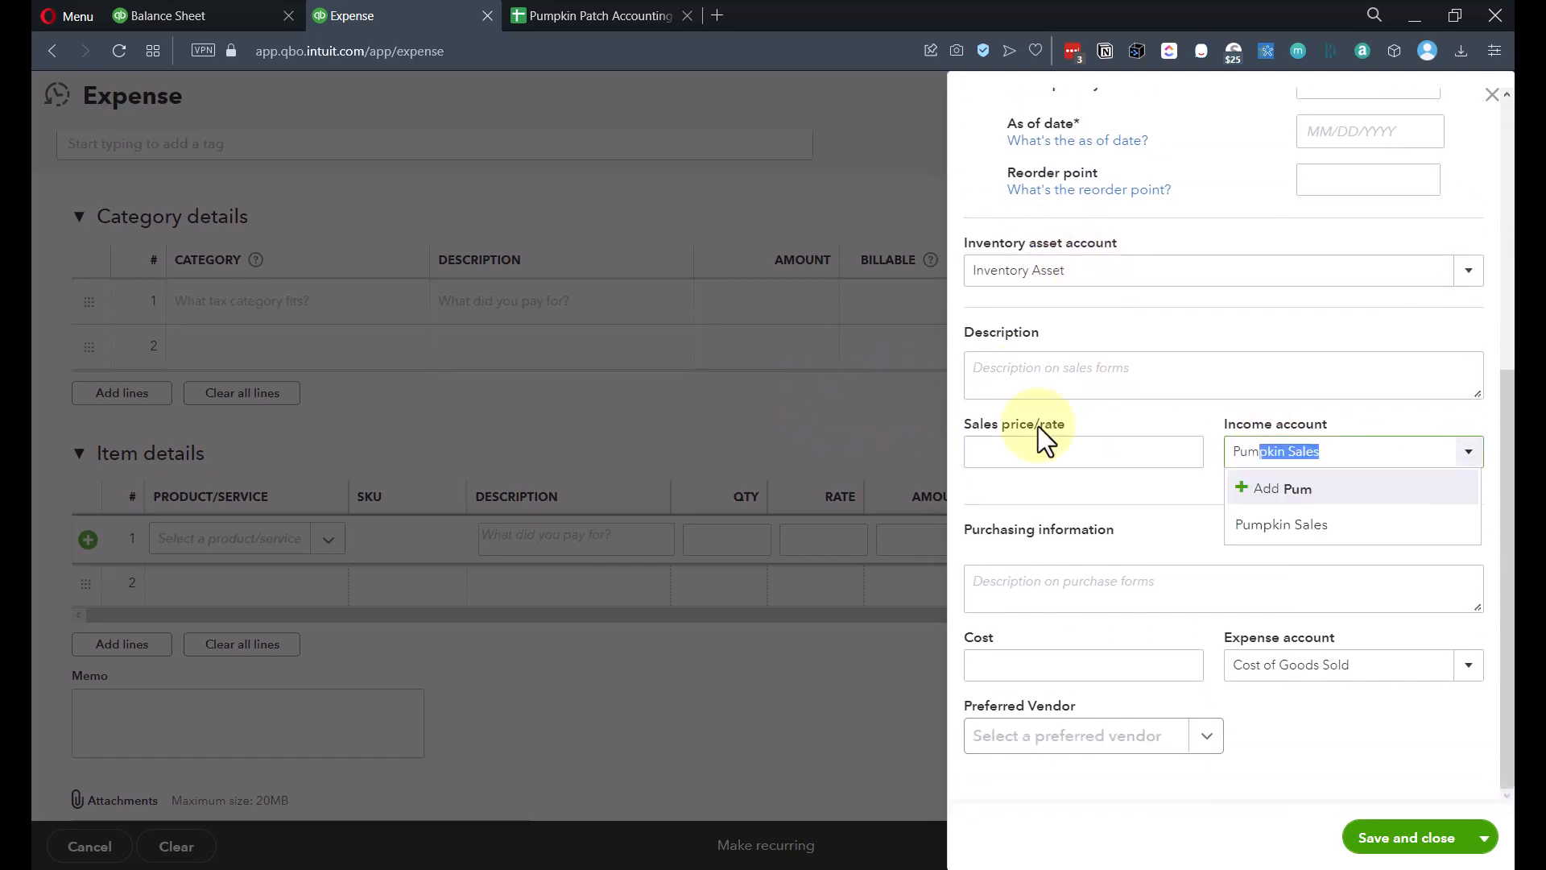
left_click(1313, 528)
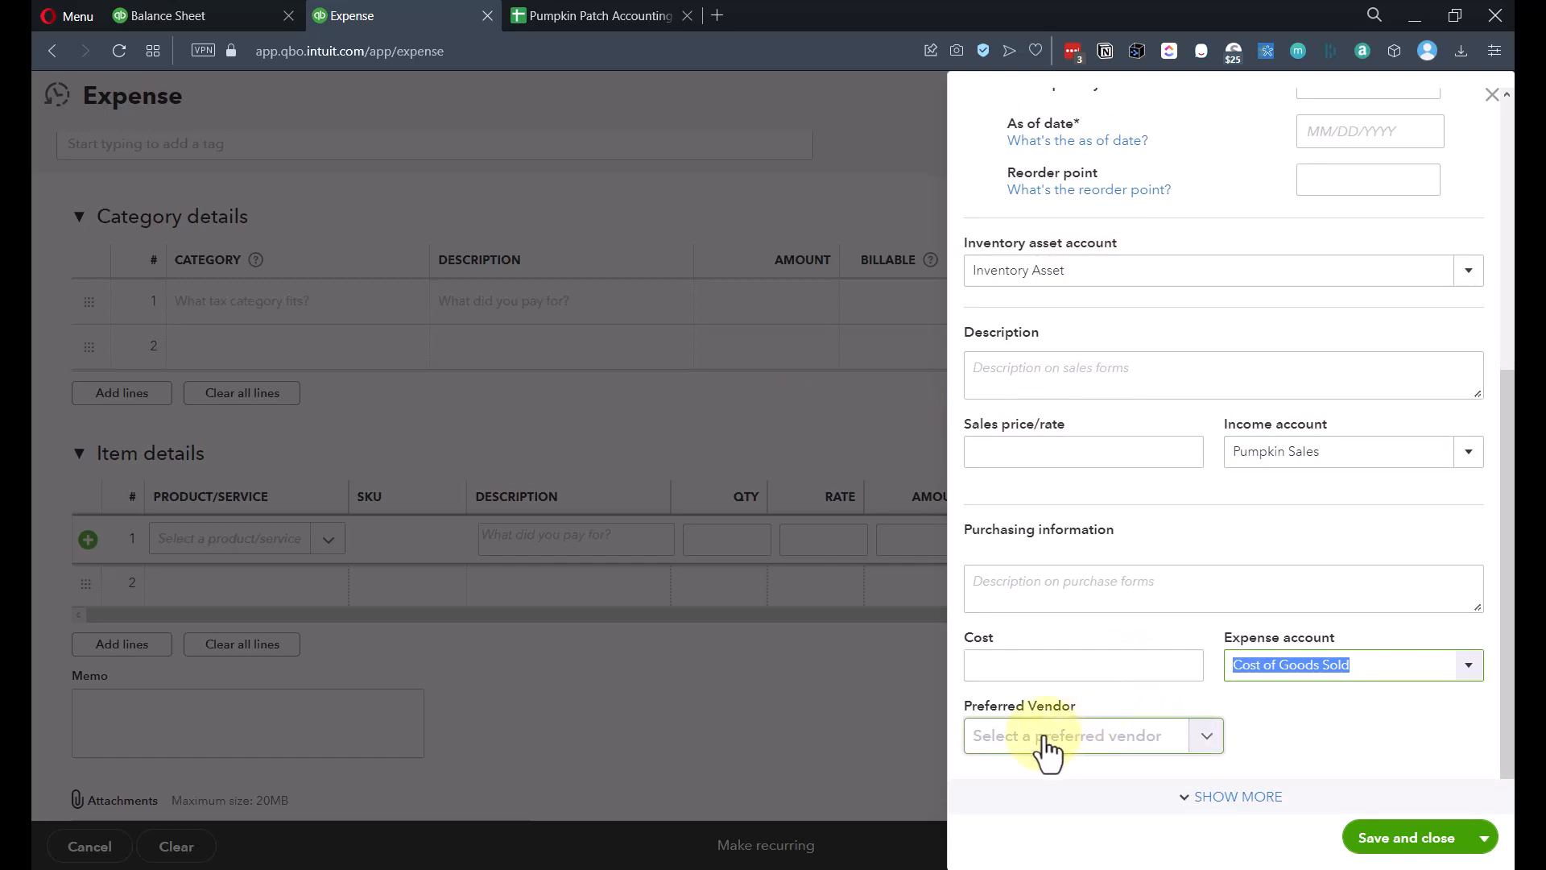
Step: Try to save and close the Pumpkins item and set its initial quantity on hand to 0
scroll(1074, 528, "up", 6)
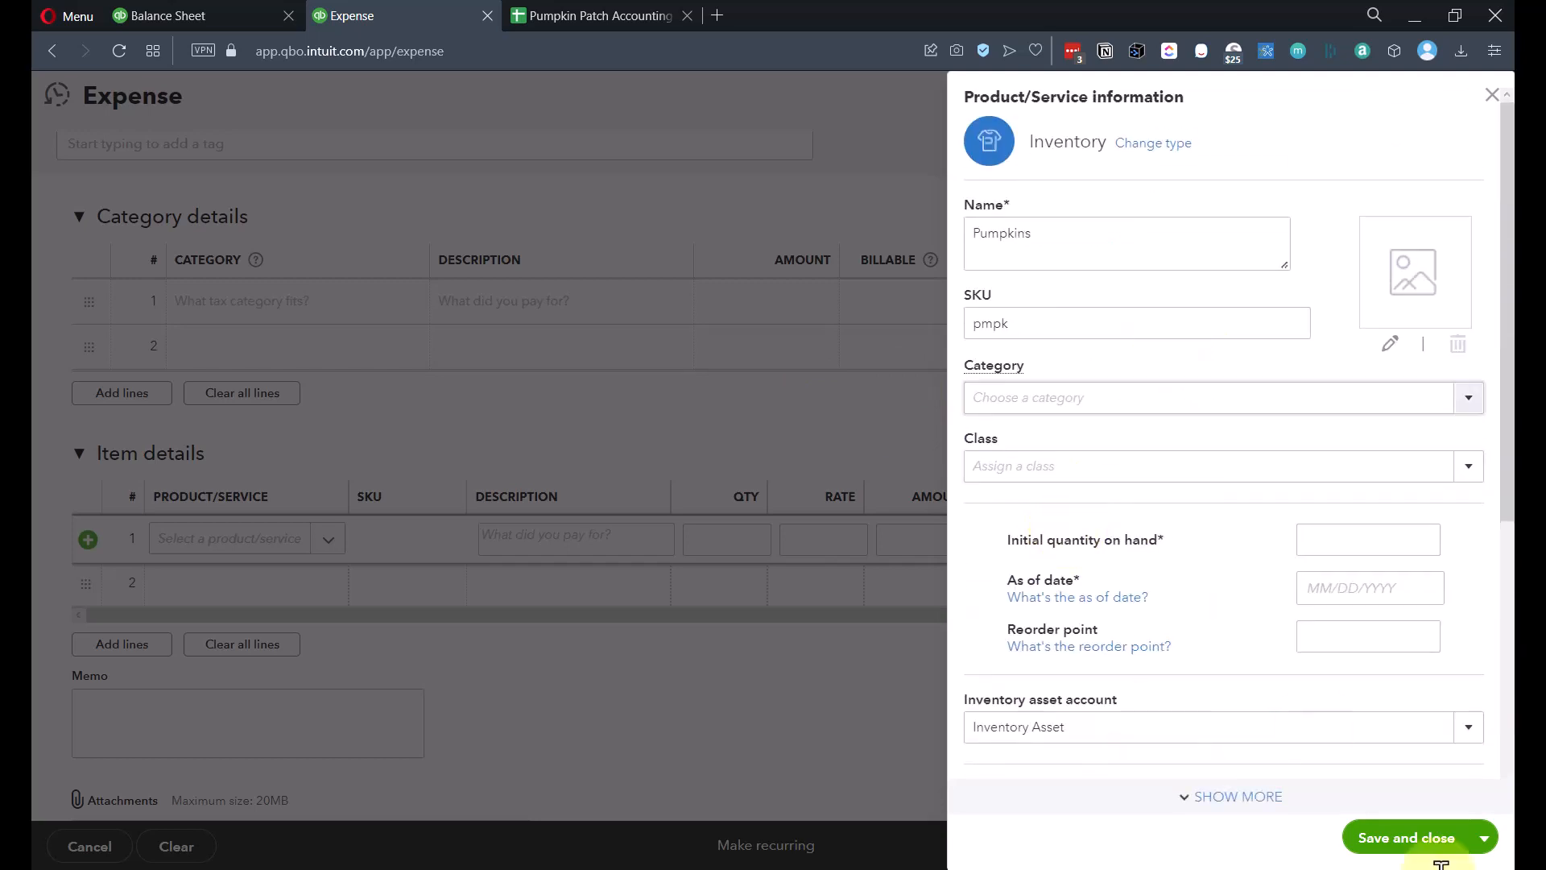
left_click(1408, 845)
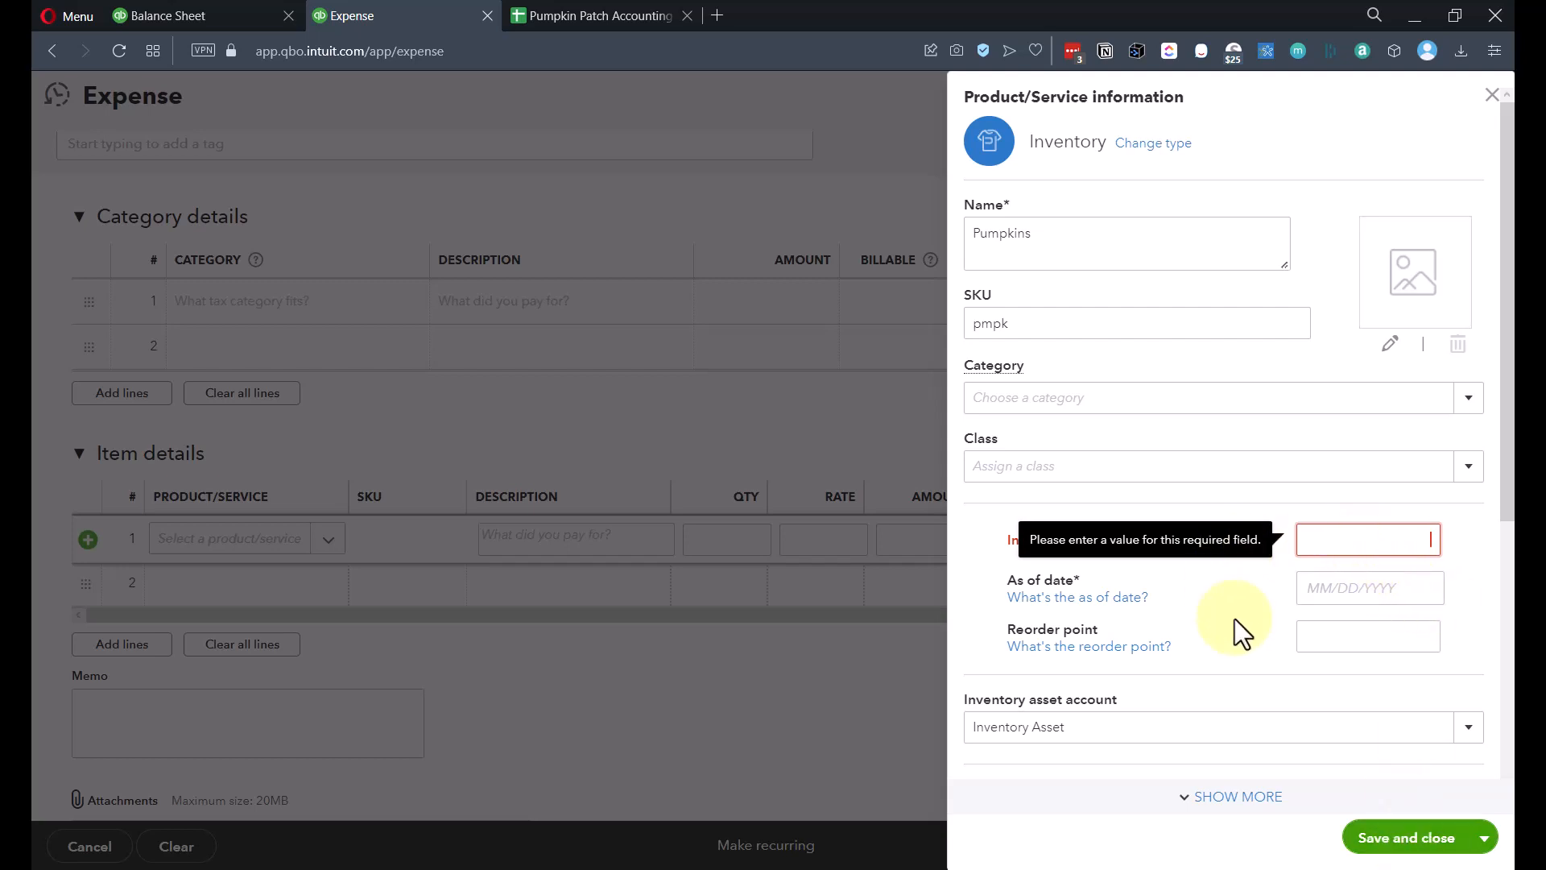
type("0")
key("Tab")
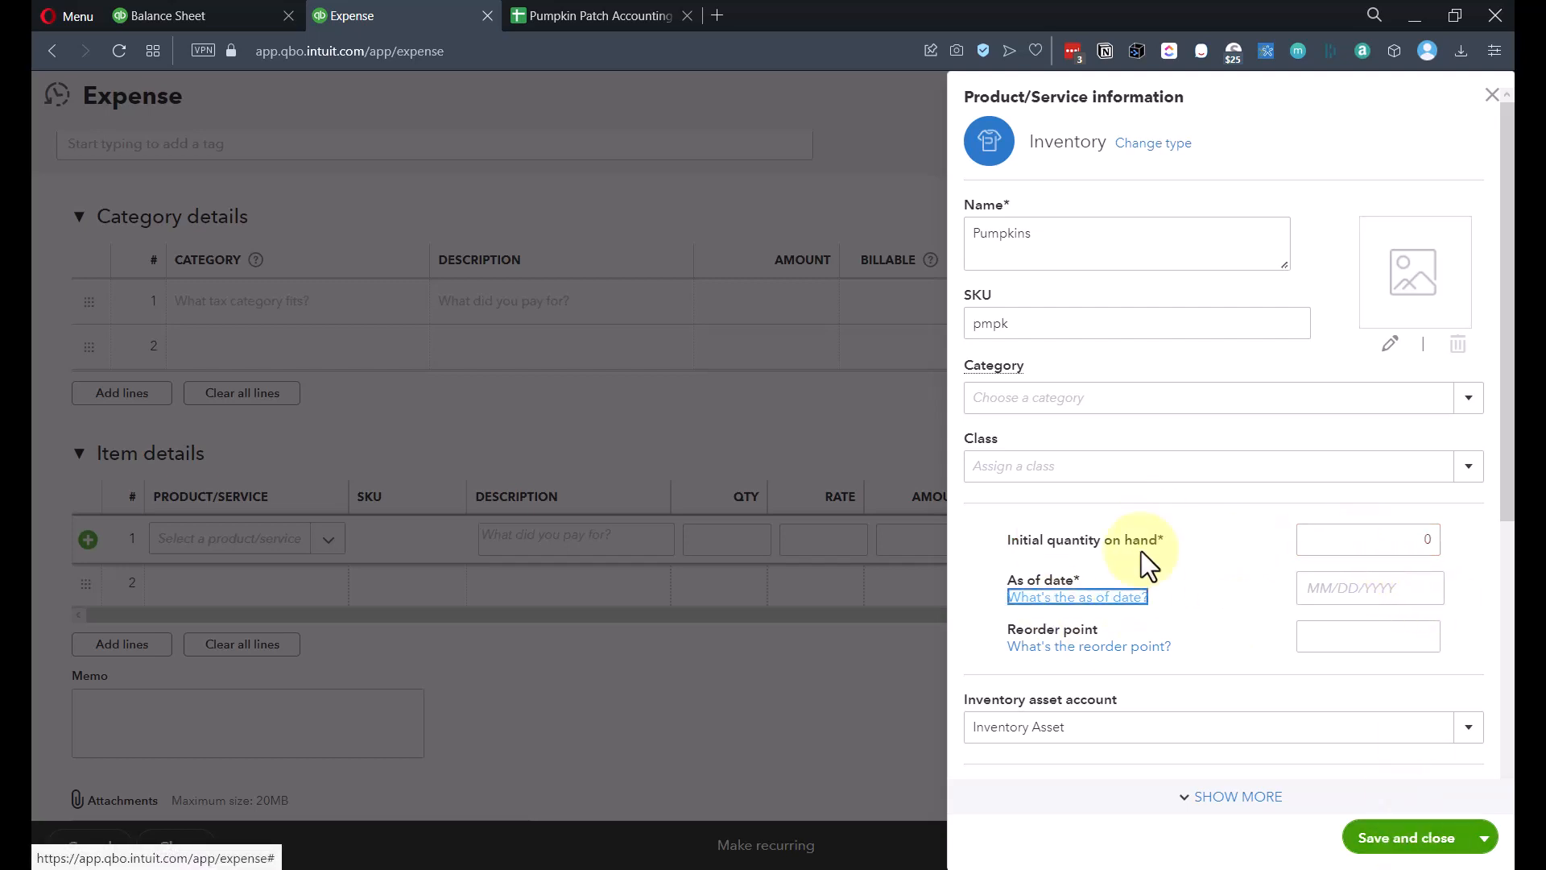
Step: Set the Pumpkins item's as-of date to 04/01/2021 and save and close the item
left_click(1370, 587)
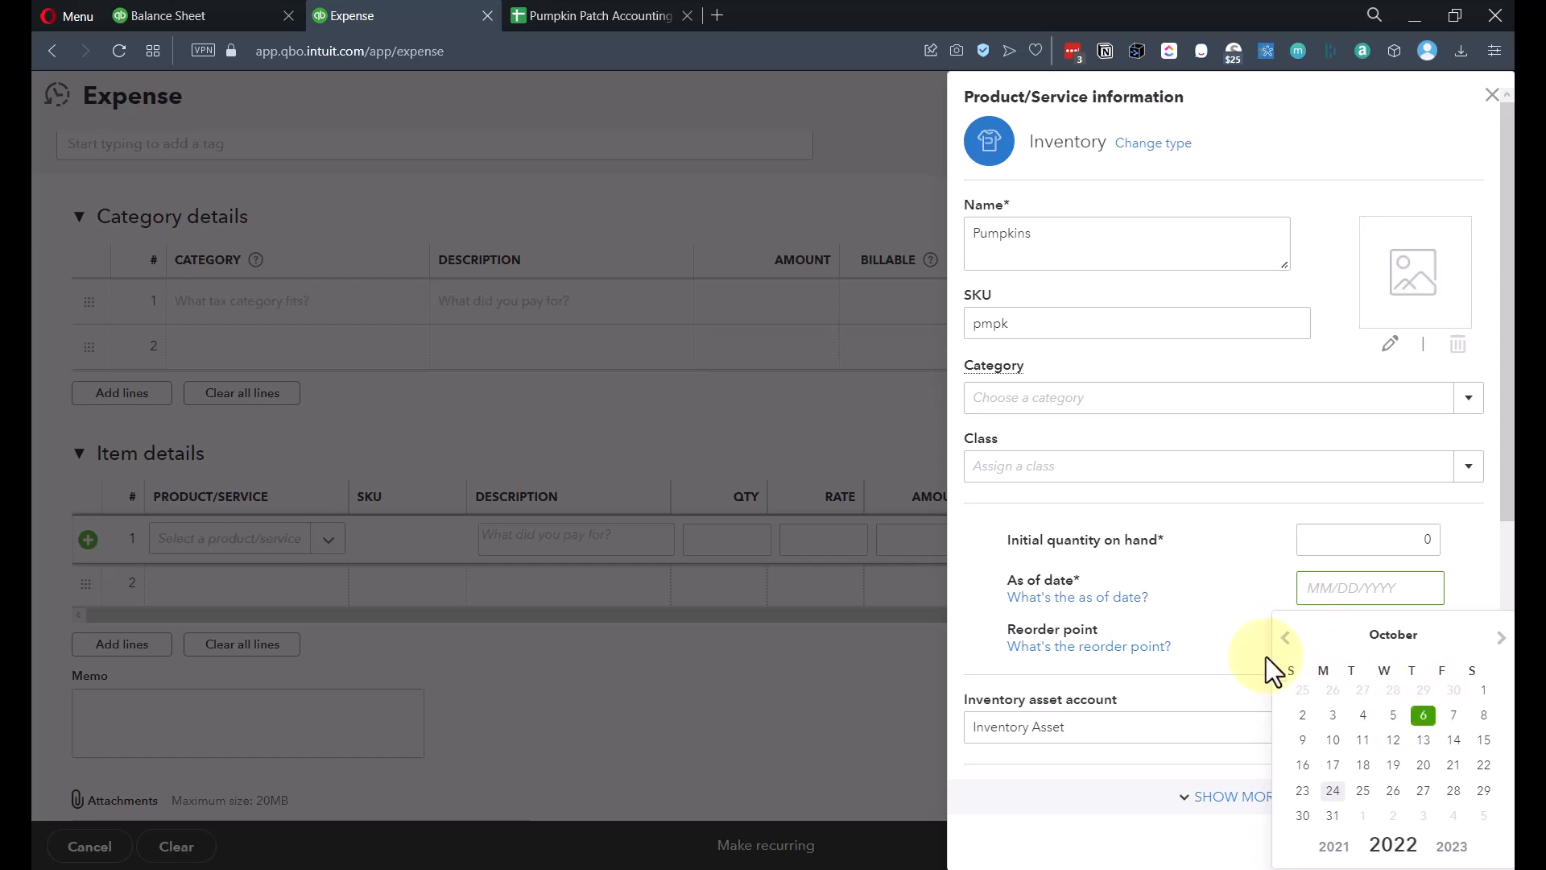
left_click(1285, 638)
left_click(1285, 638)
left_click(1285, 638)
left_click(1285, 638)
left_click(1286, 638)
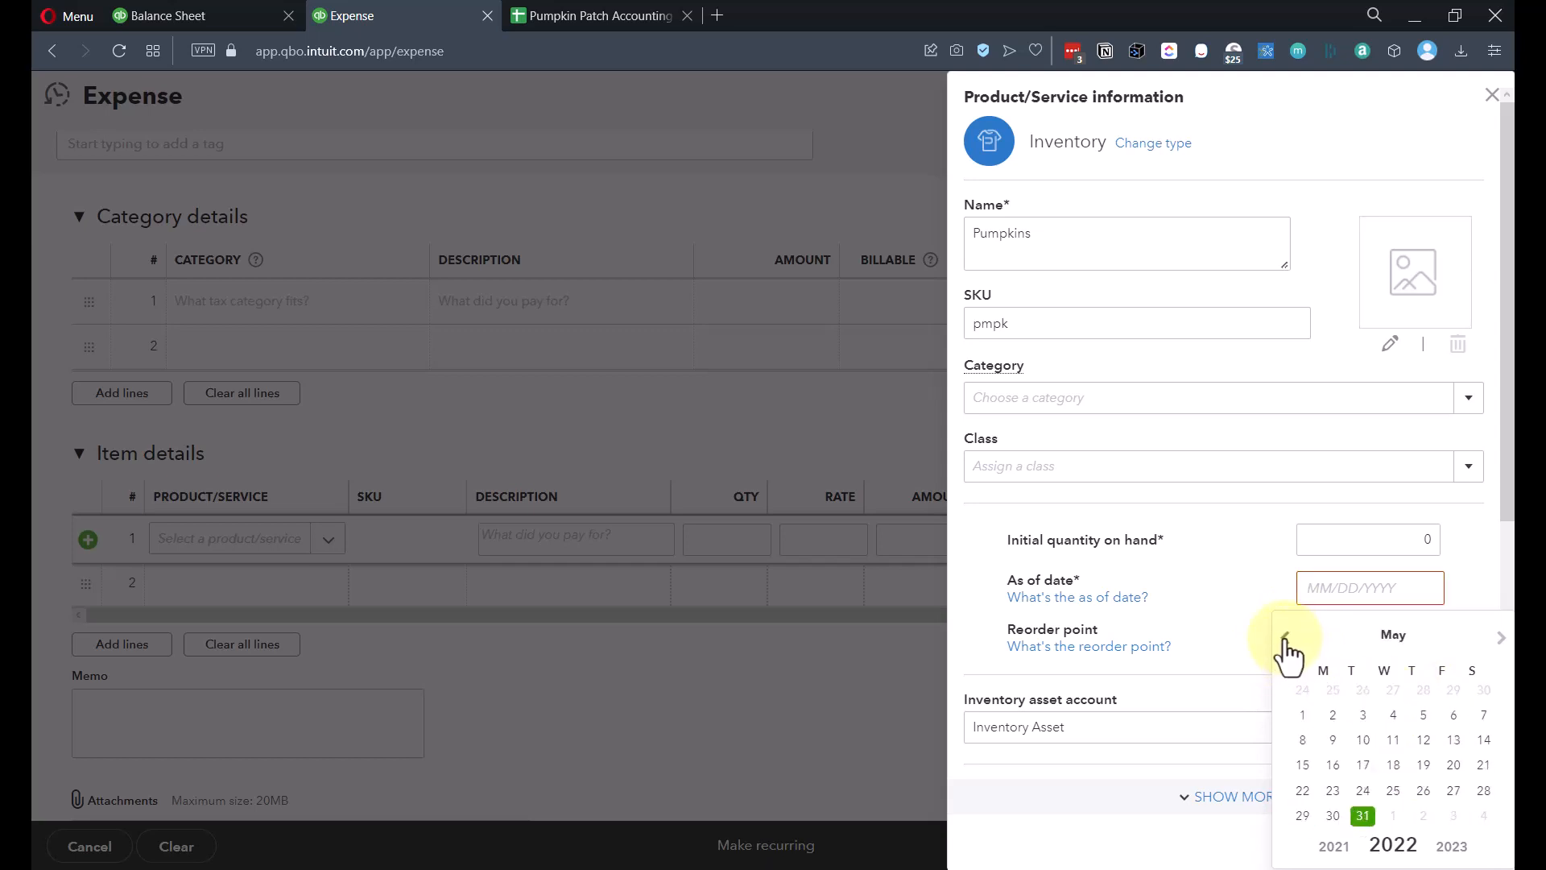
left_click(1285, 638)
left_click(1286, 638)
left_click(1286, 638)
double_click(1285, 638)
double_click(1285, 638)
left_click(1285, 638)
double_click(1285, 638)
left_click(1285, 638)
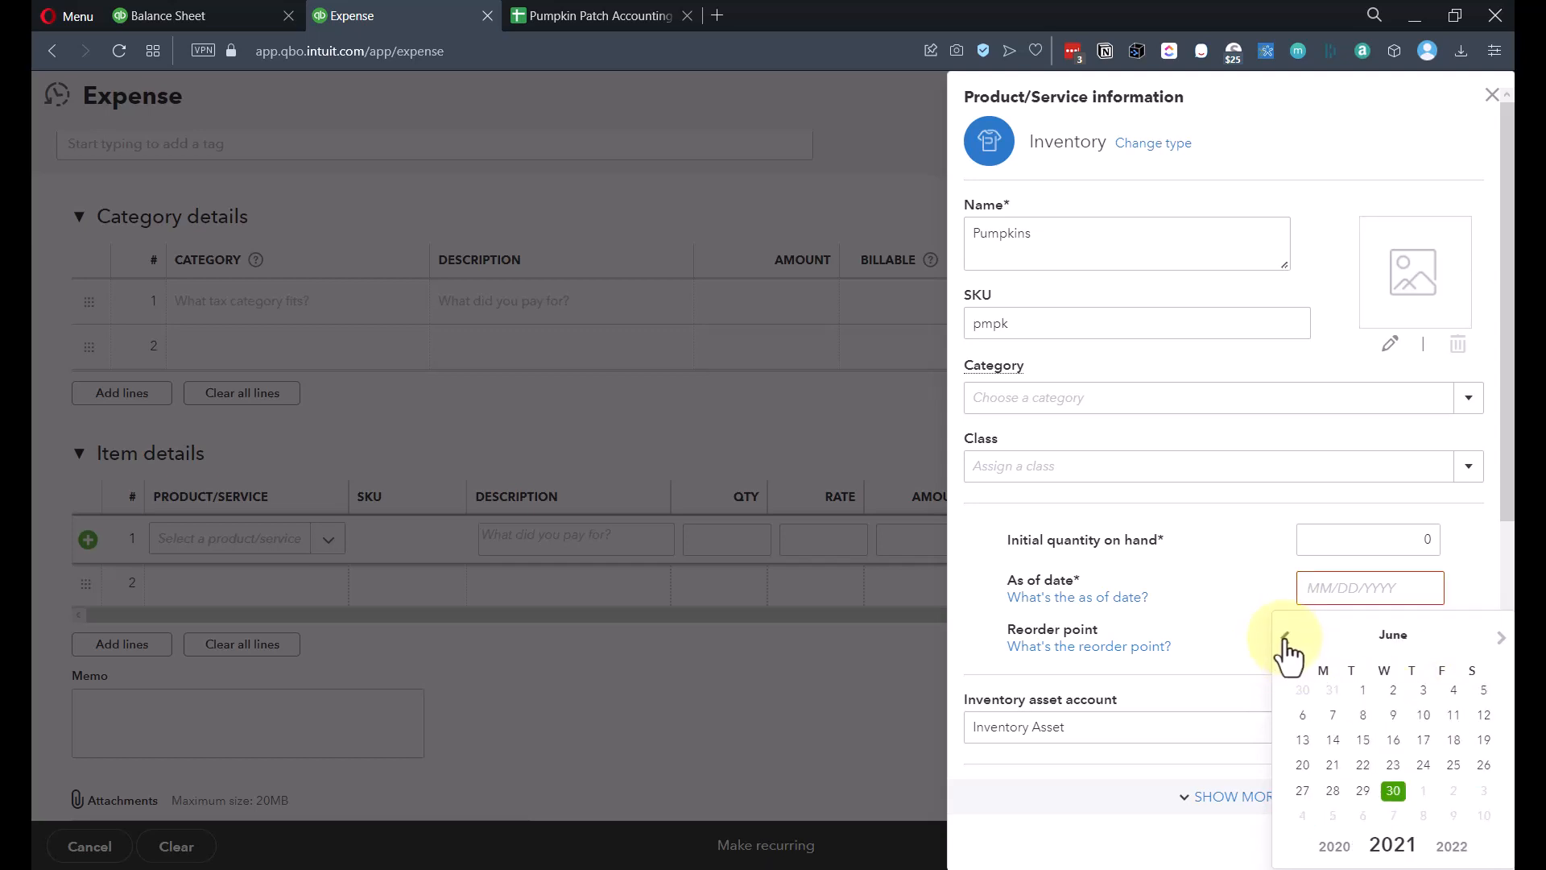
double_click(1286, 638)
left_click(1425, 693)
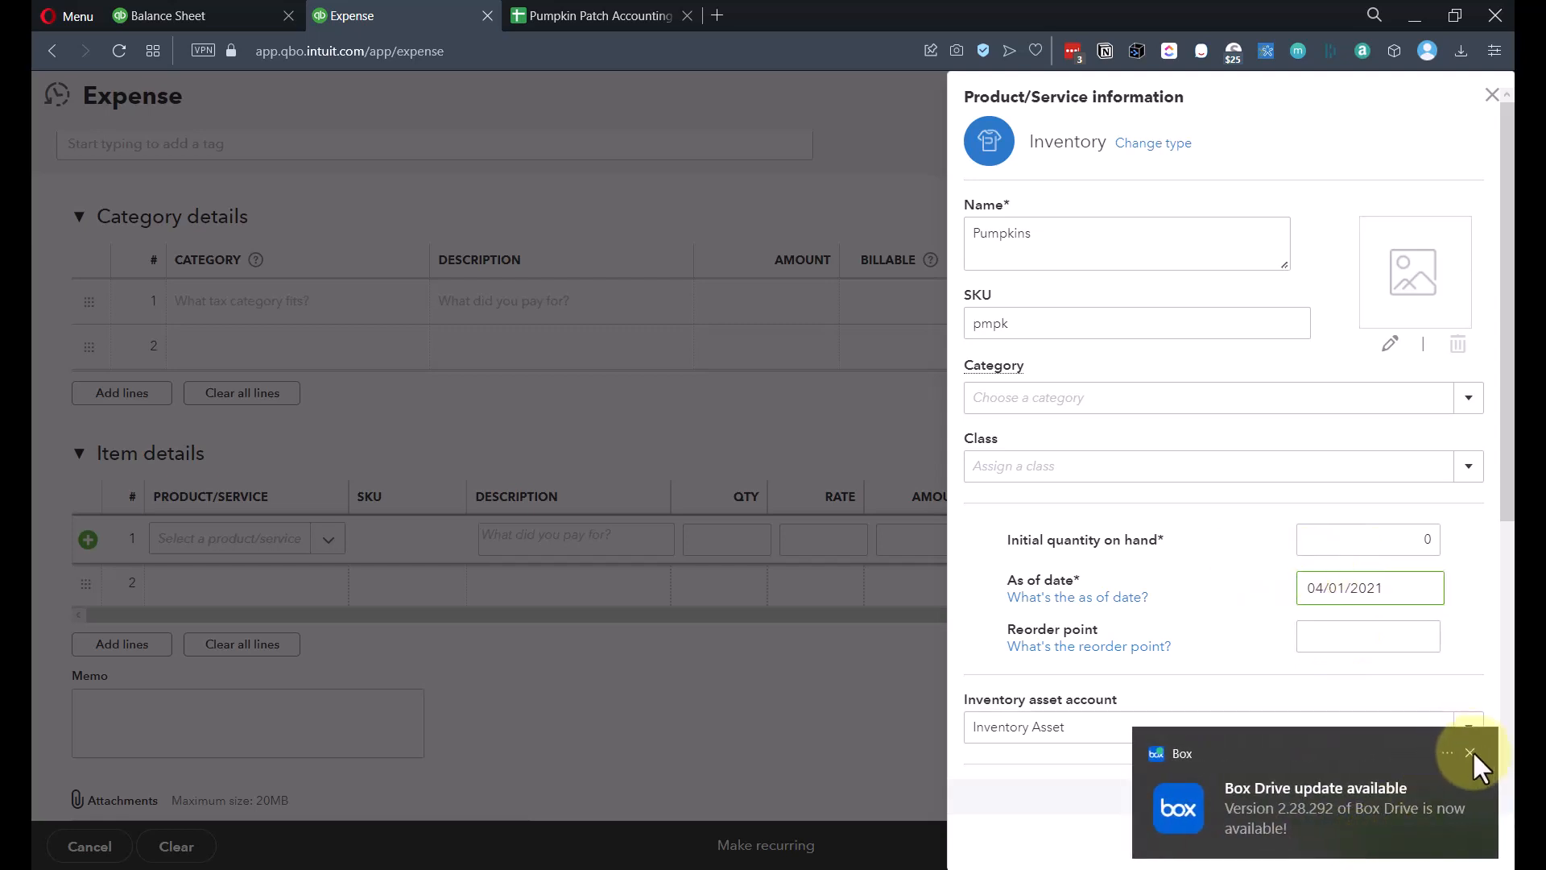
left_click(1471, 752)
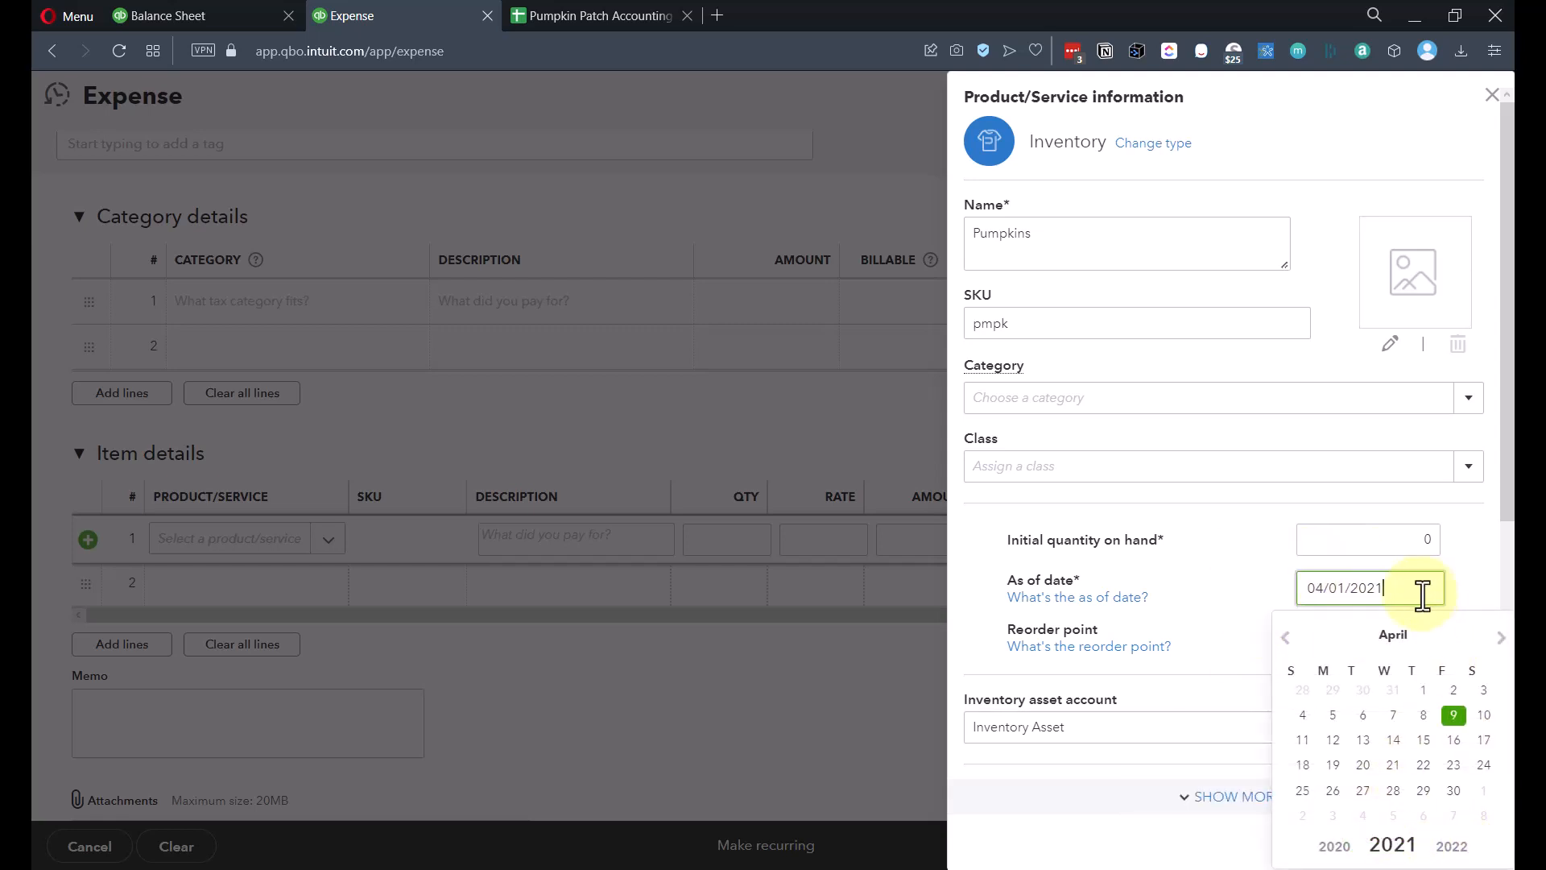
left_click(1240, 515)
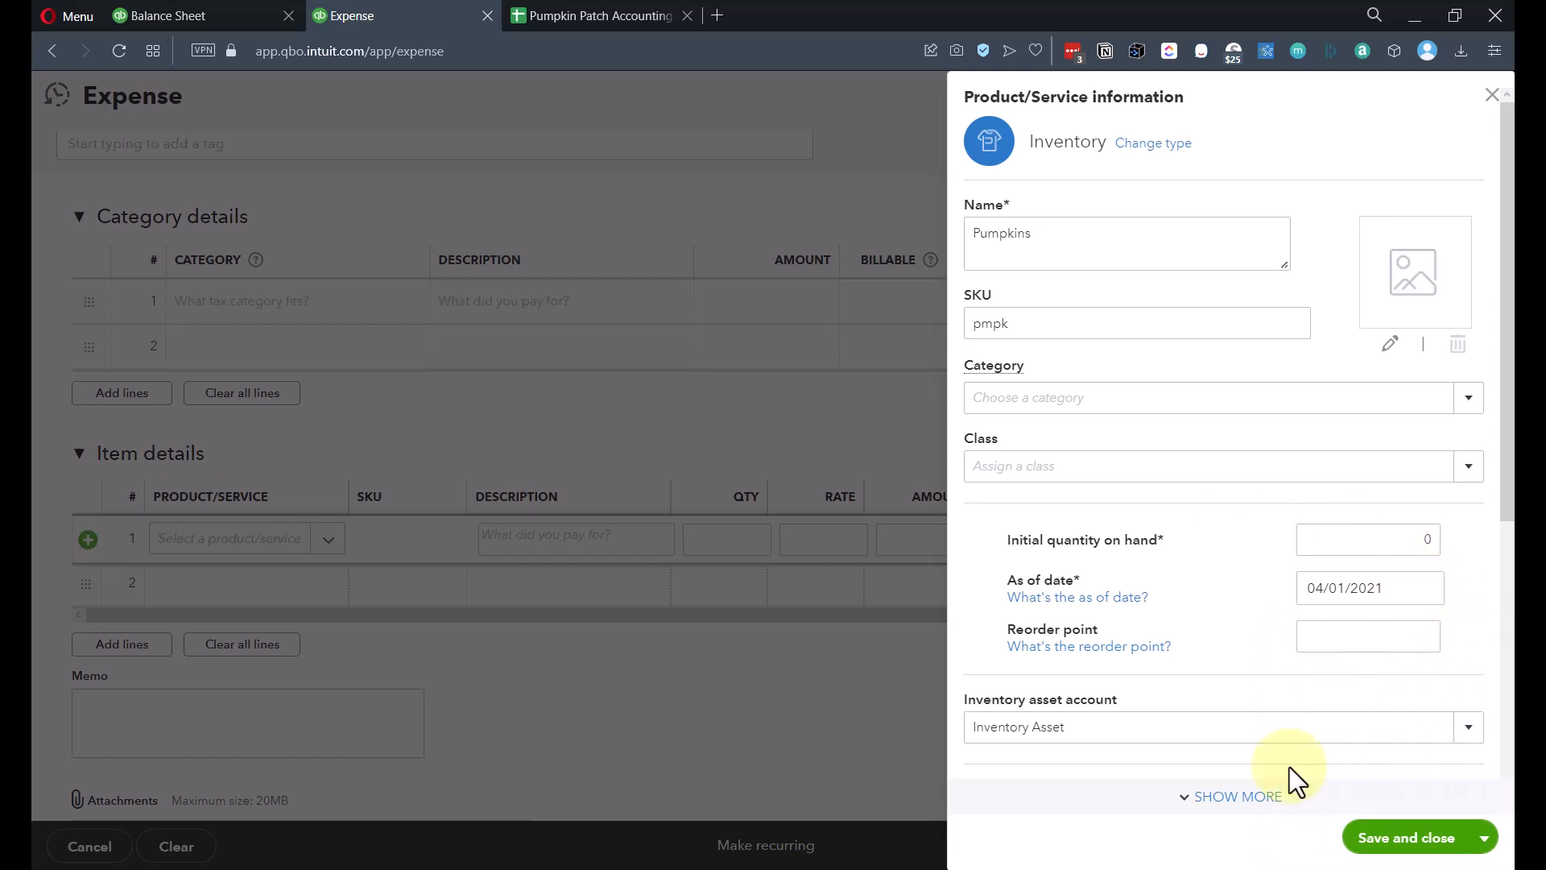
scroll(1176, 750, "down", 6)
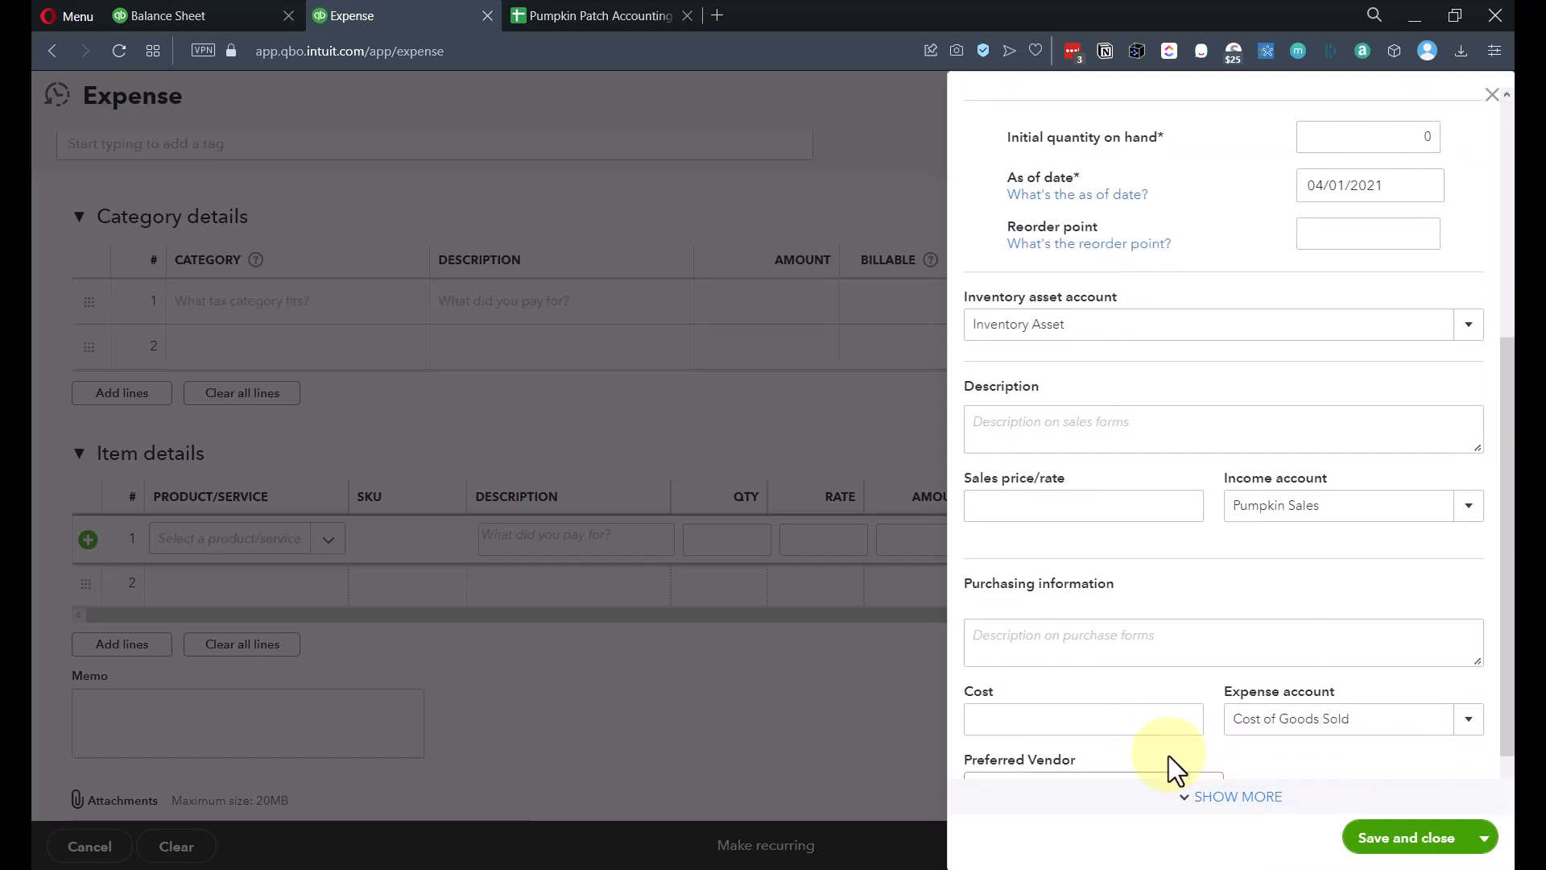
left_click(1417, 842)
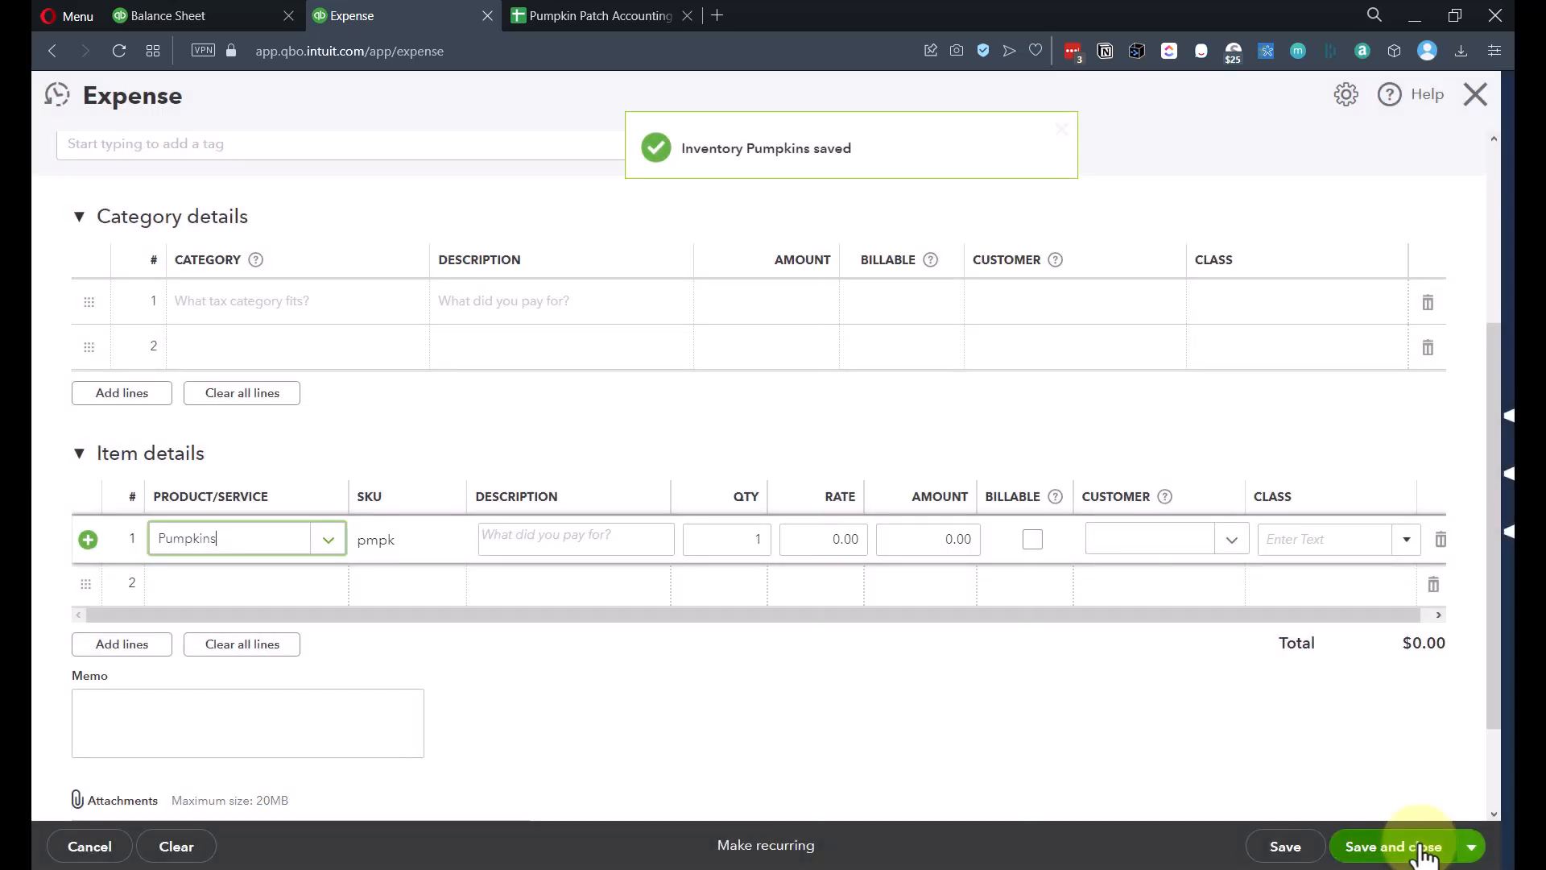
Step: Set the Pumpkins line's quantity to 990 and its amount to 2,680, matching the Balance Sheet's Pooled Costs - Pumpkin Patch balance
left_click(732, 535)
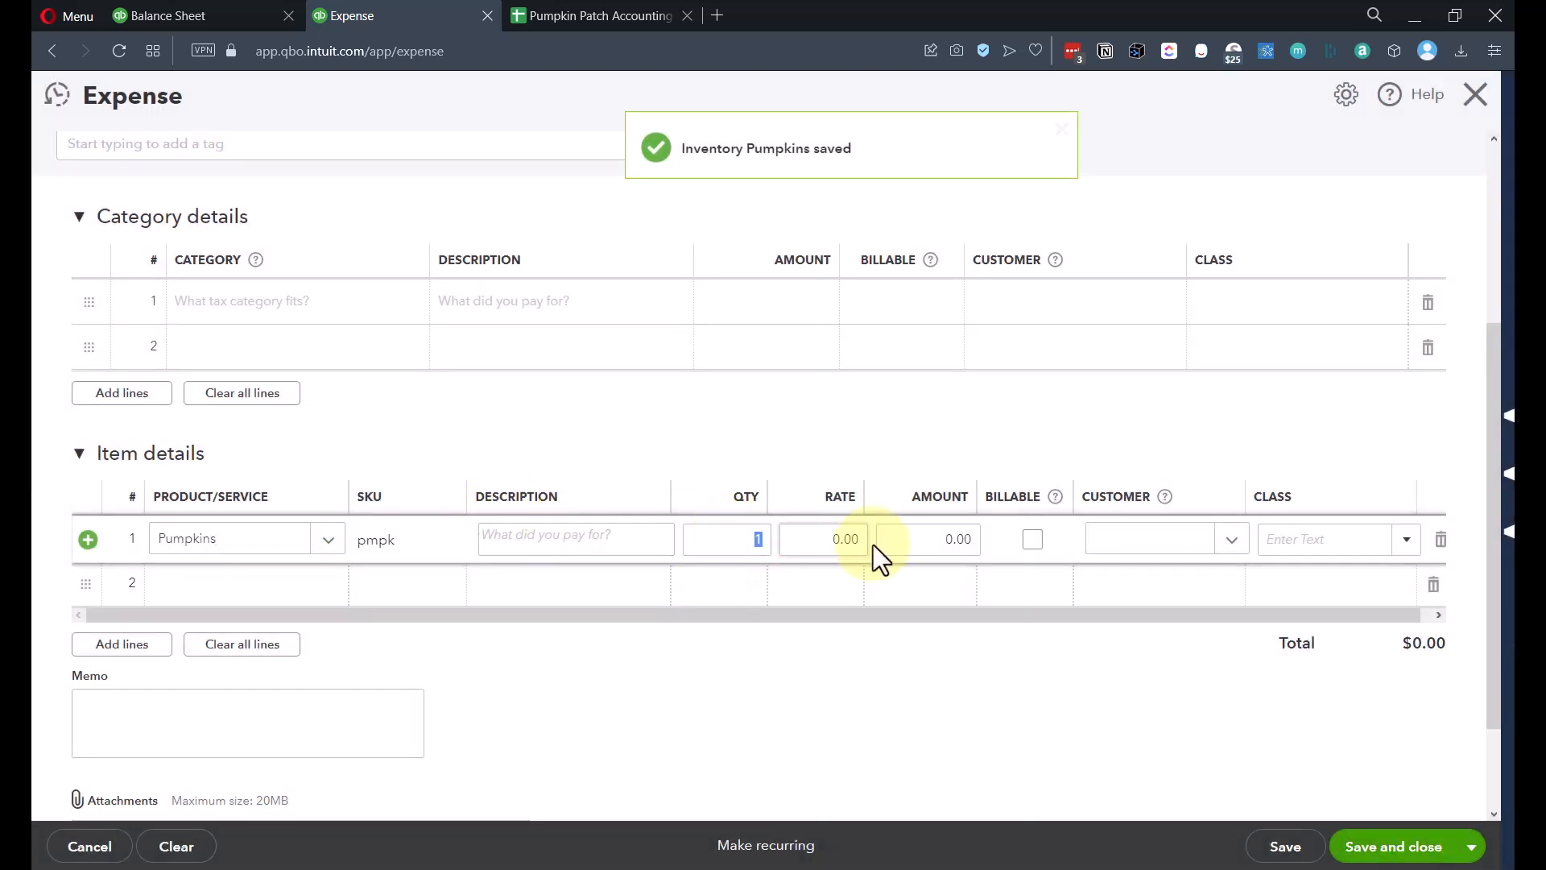
type("990")
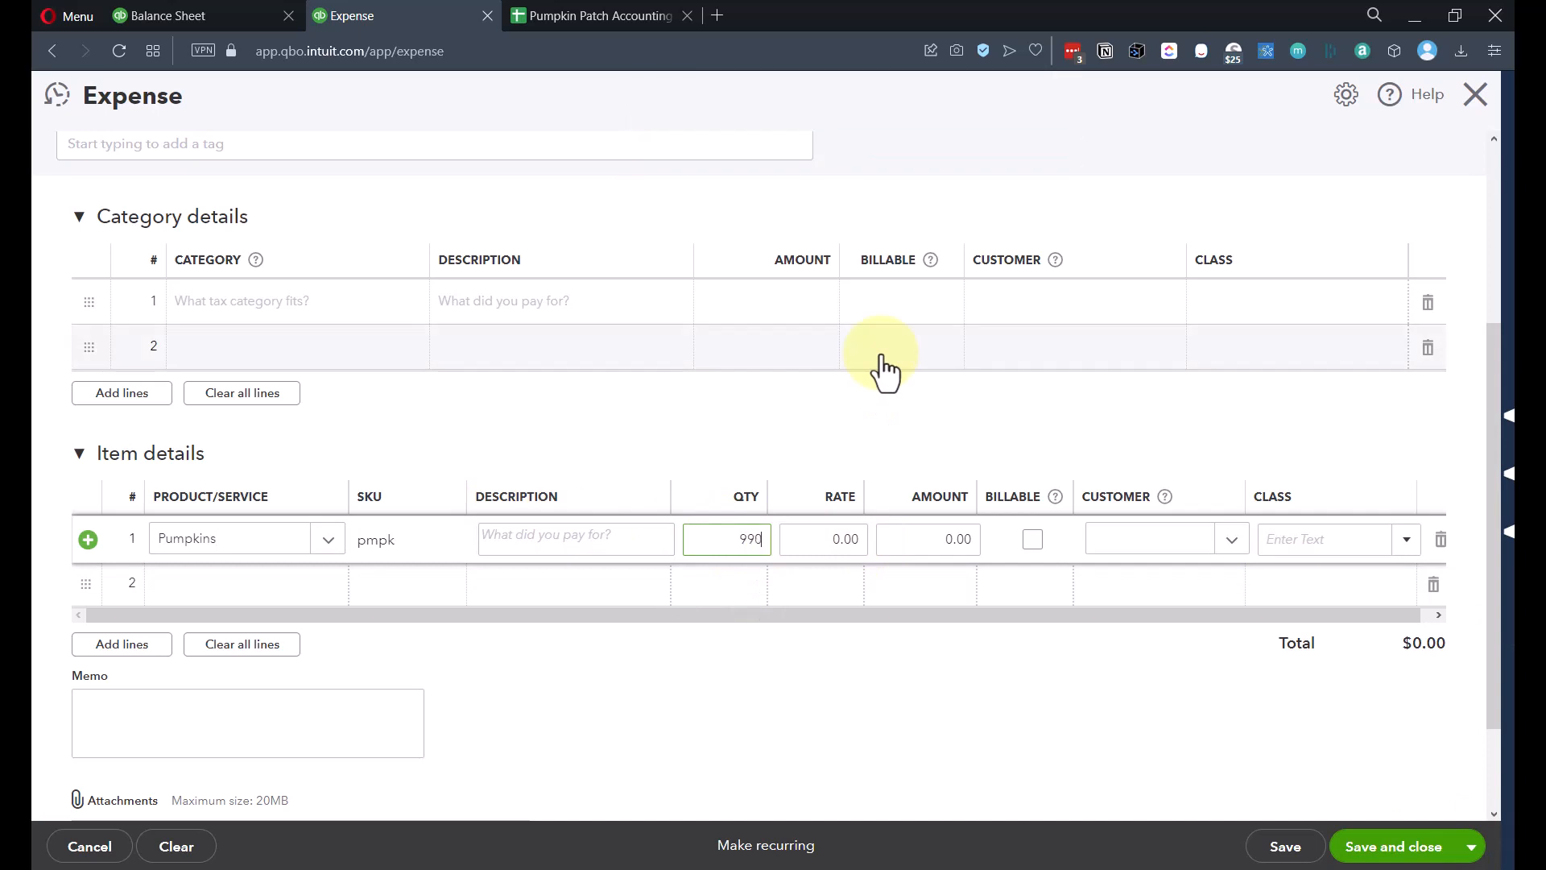
key("Tab")
key("Tab")
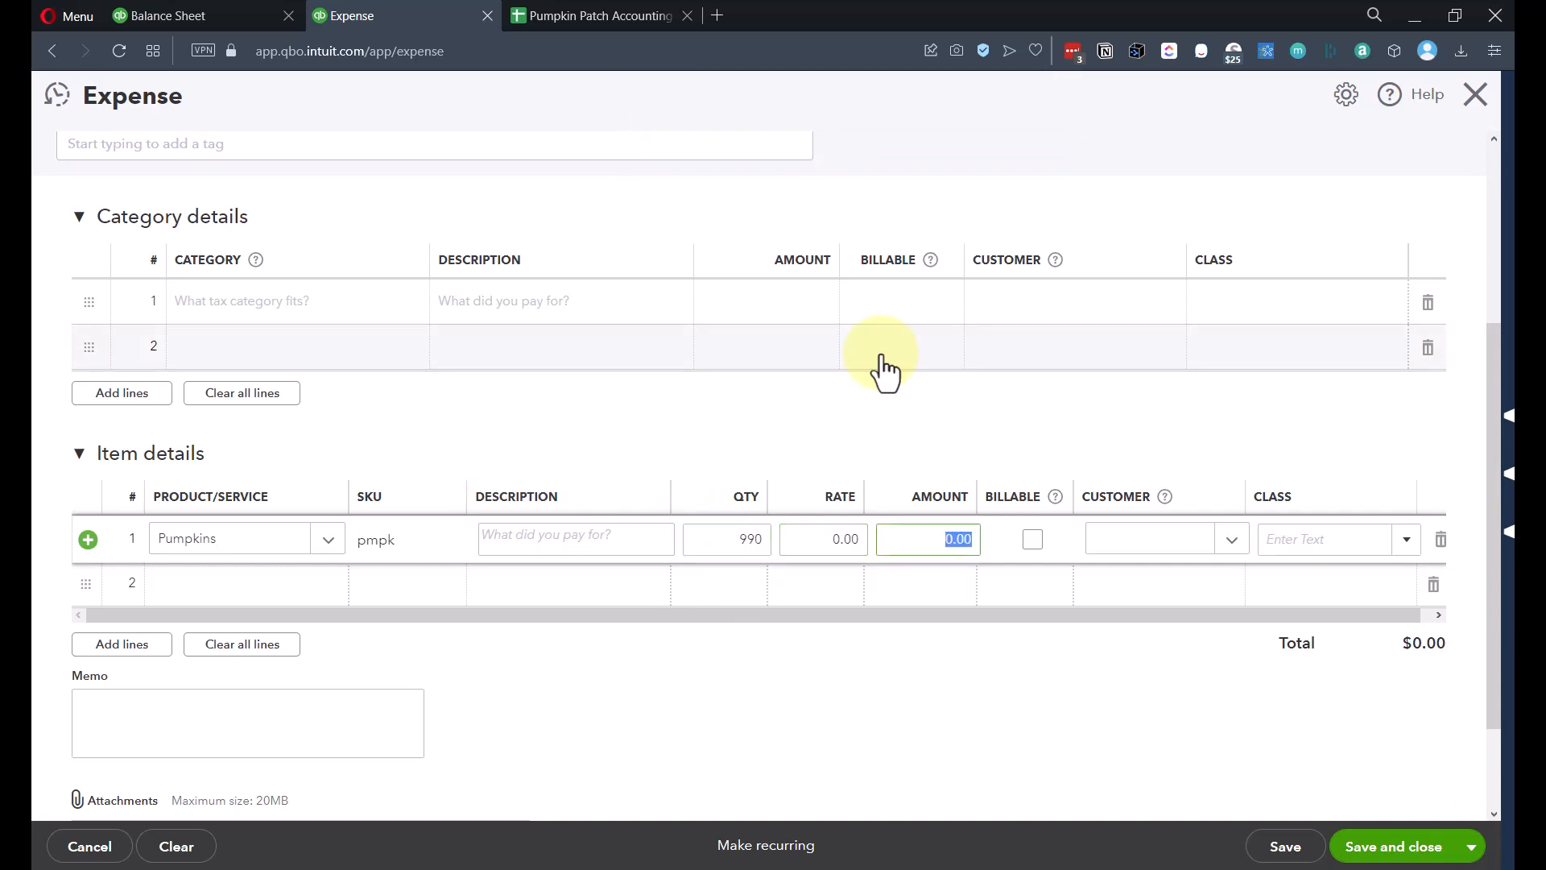
left_click(194, 15)
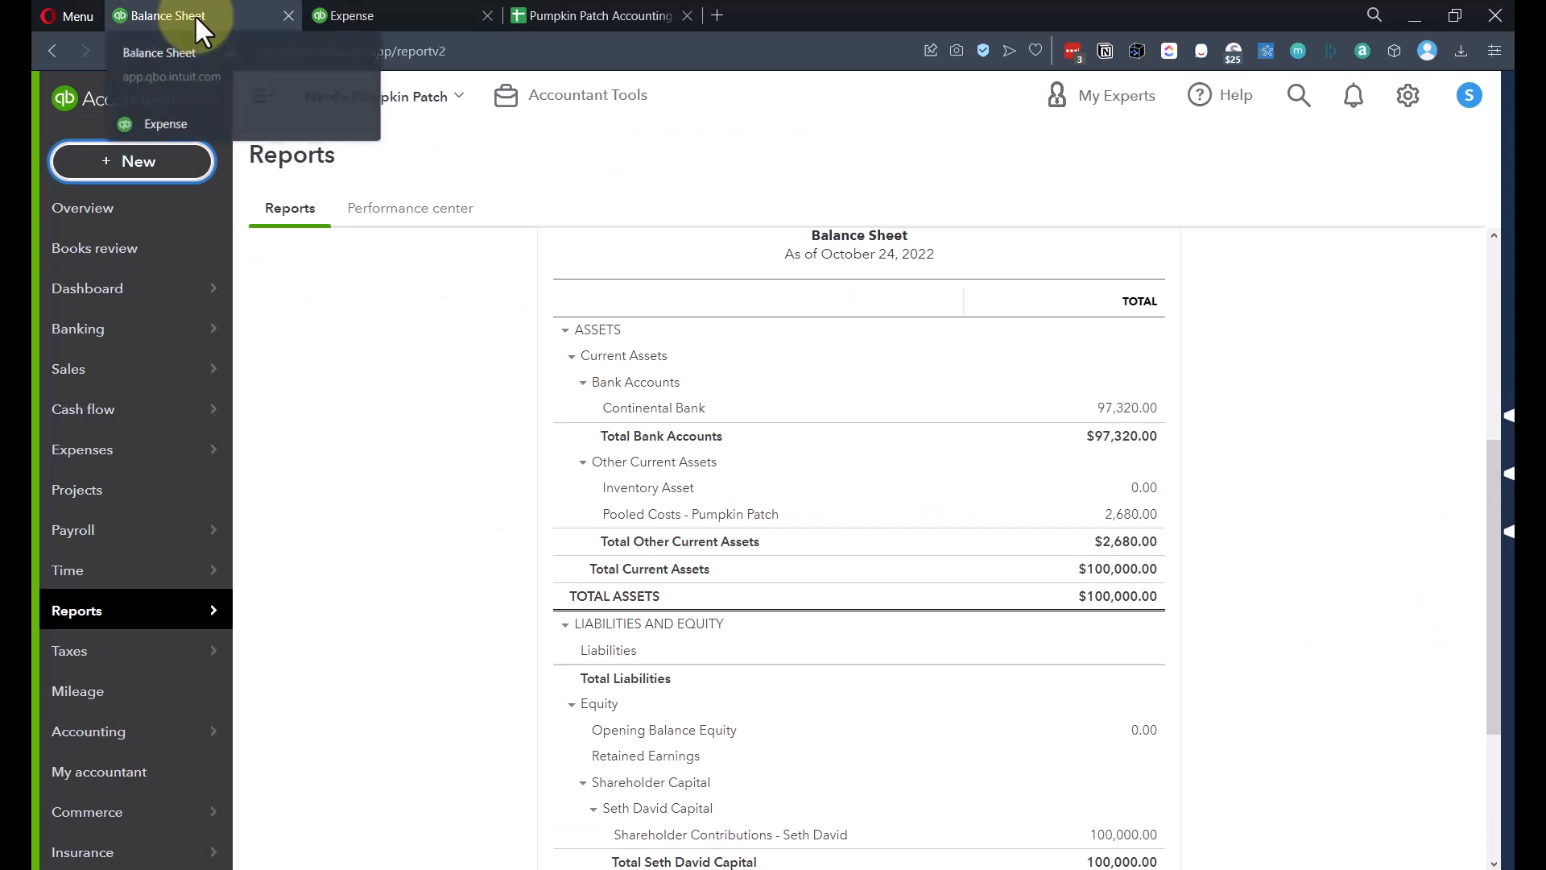
left_click(366, 11)
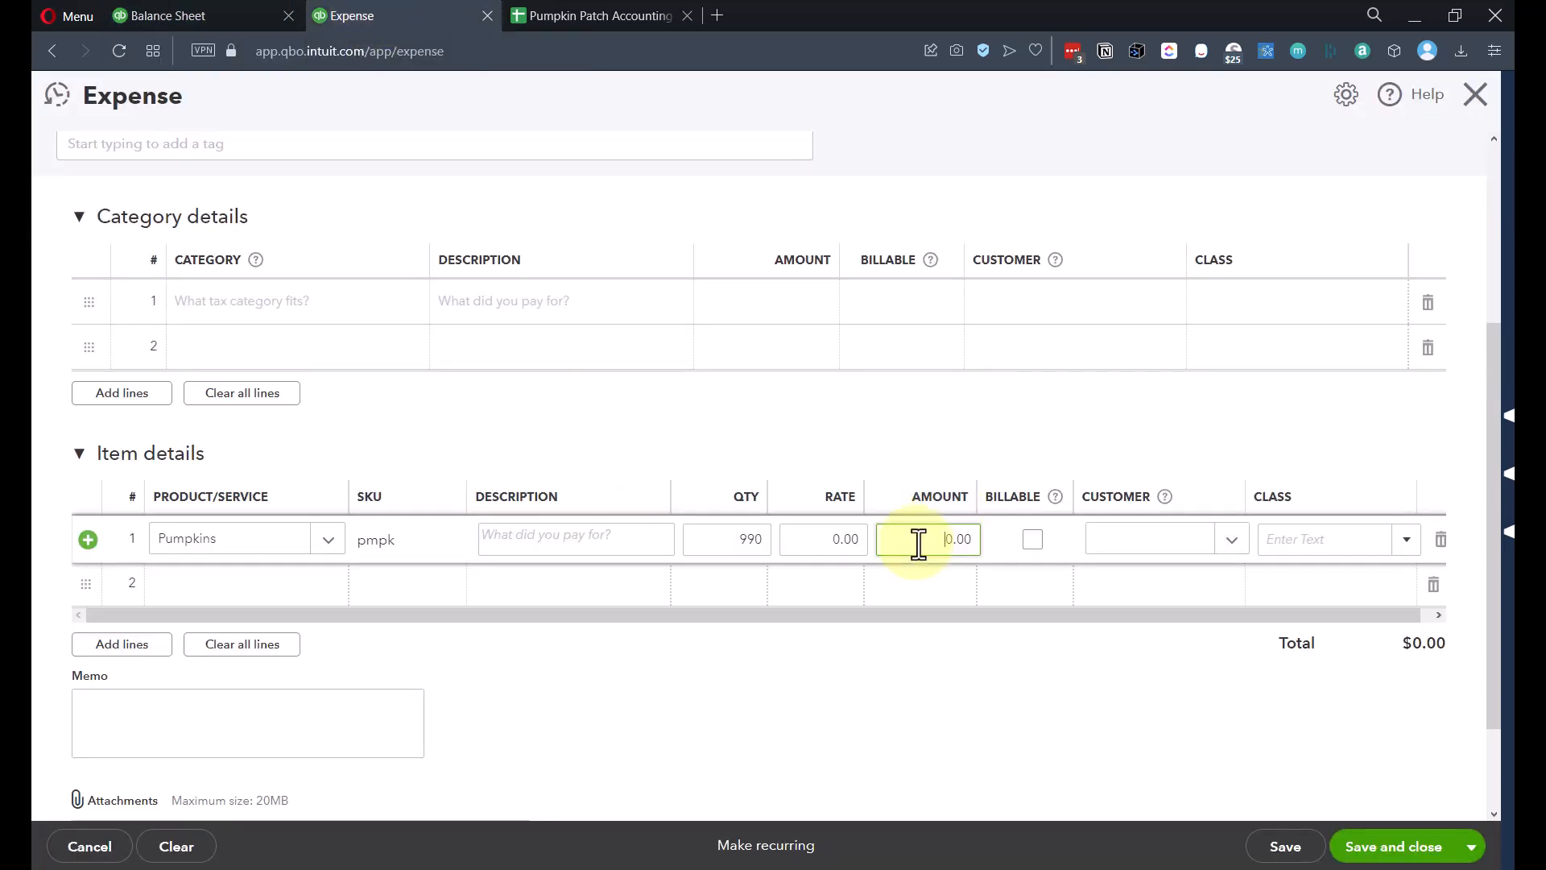
type("2,680")
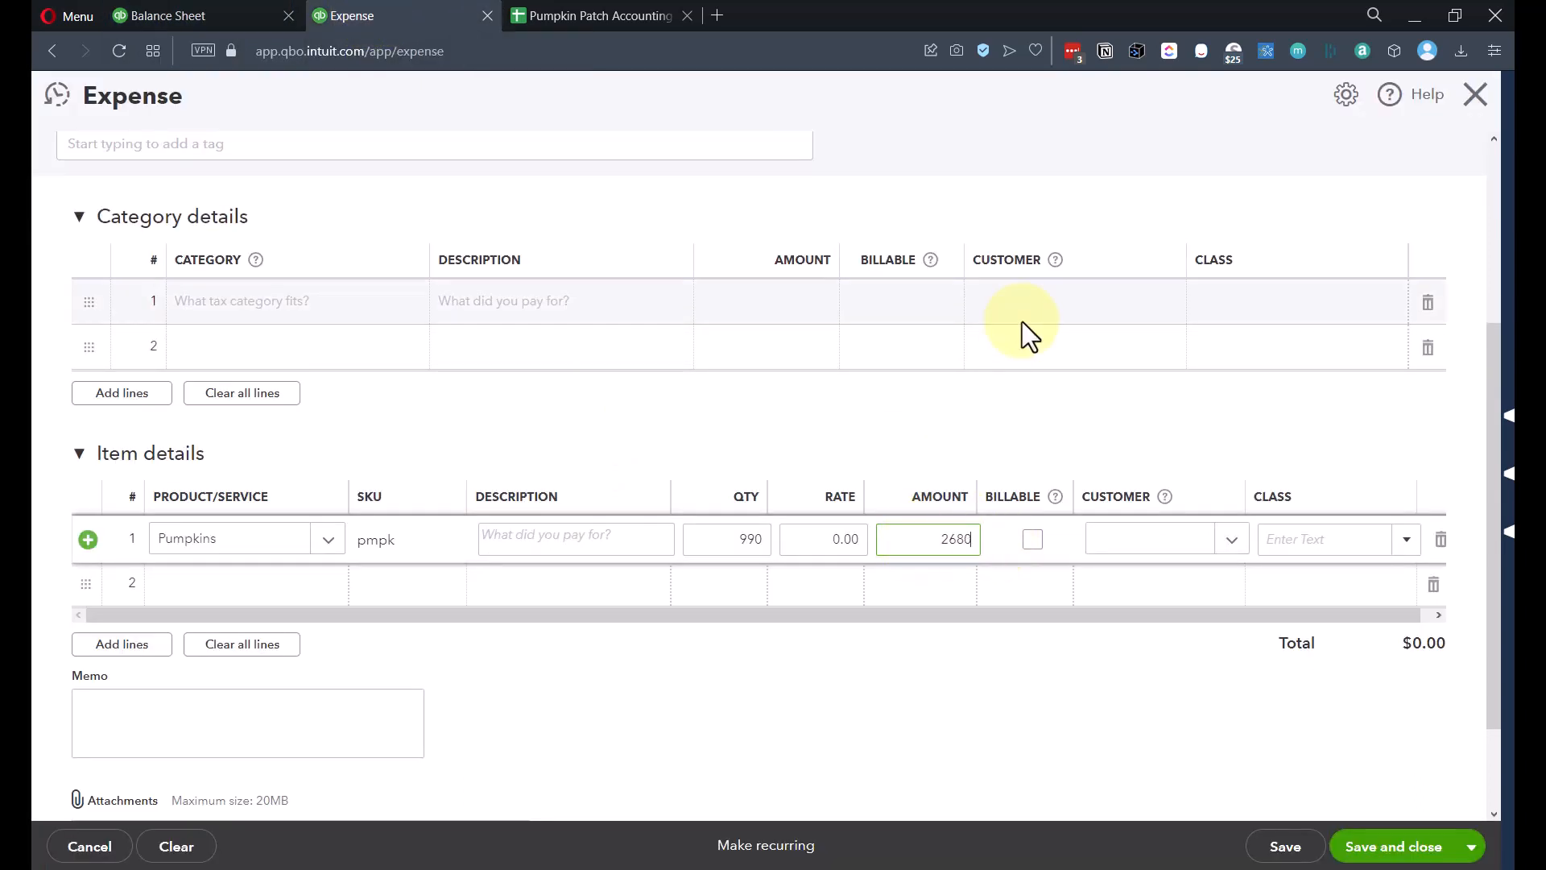
key("Tab")
left_click(840, 550)
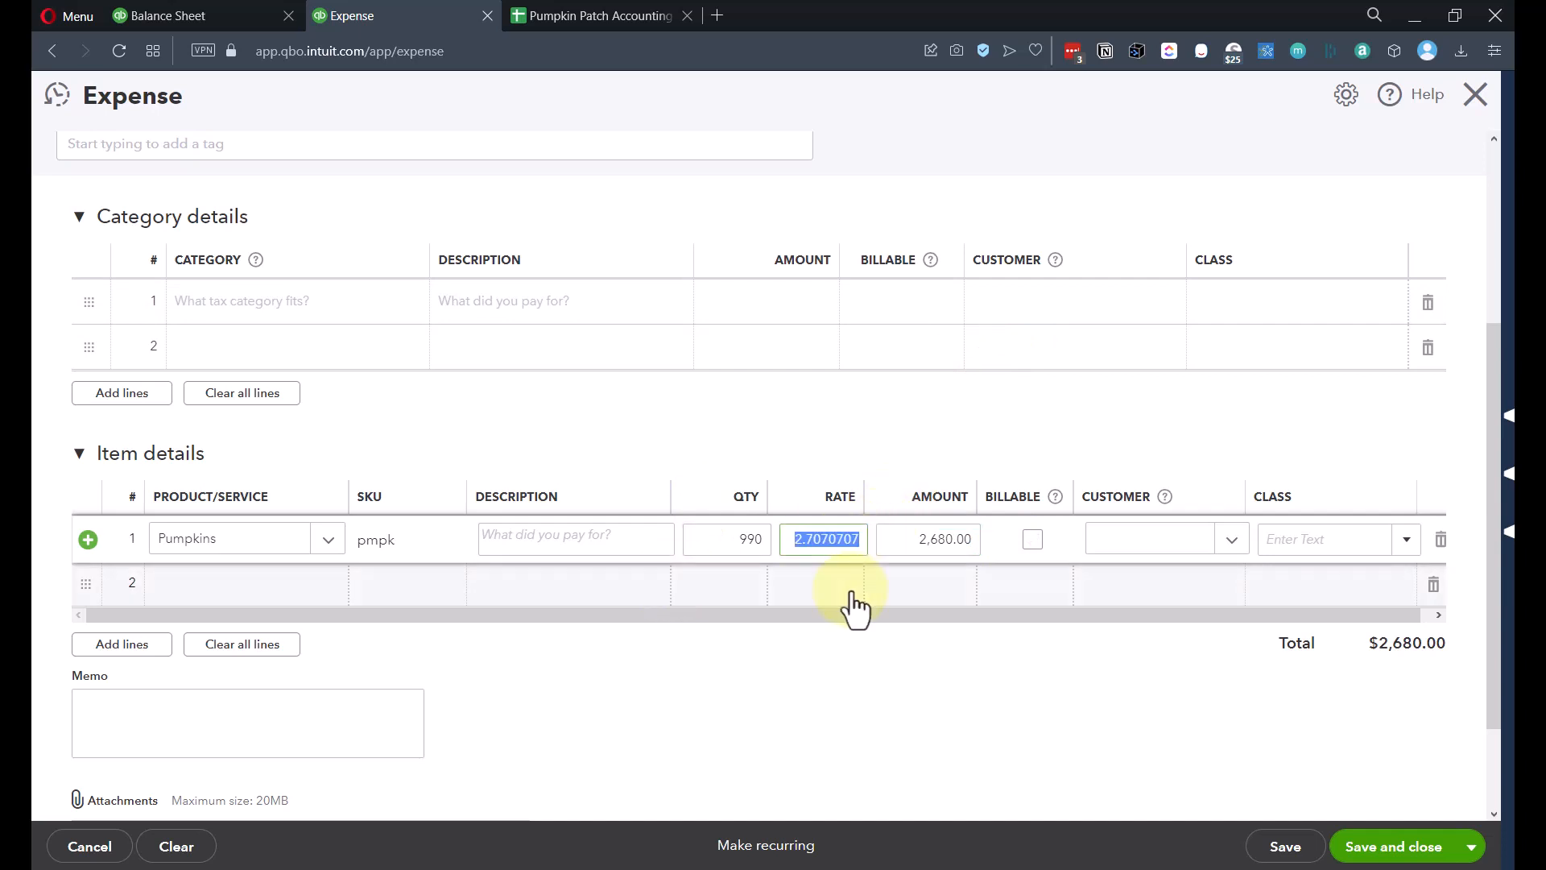
key("Tab")
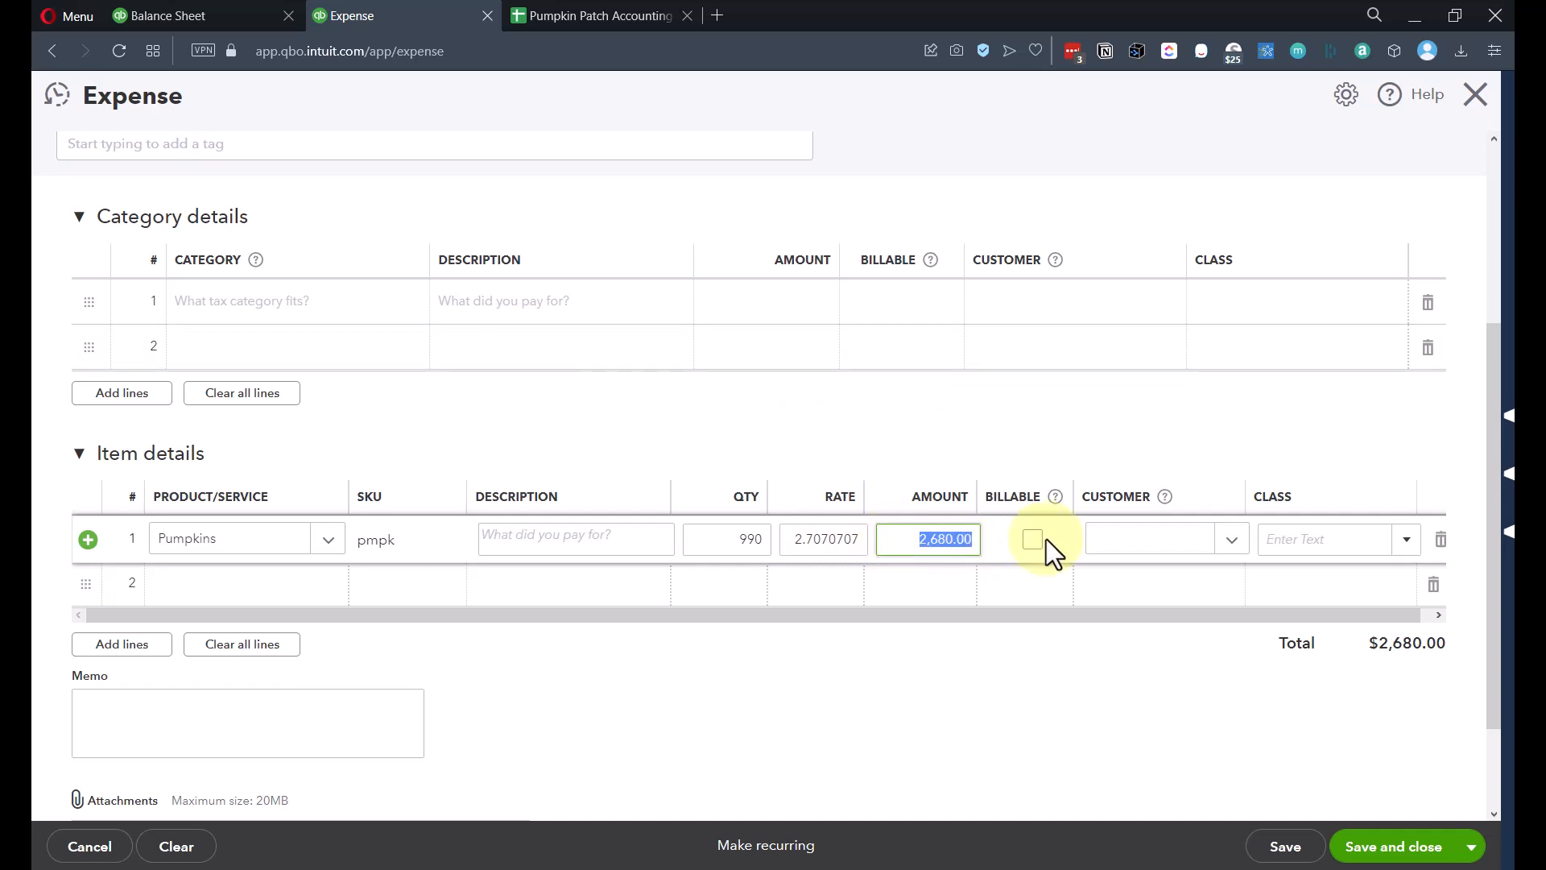
Step: Fill the first category line with Pooled Costs - Pumpkin Patch and amount -2680, and compare it with the Balance Sheet
left_click(217, 314)
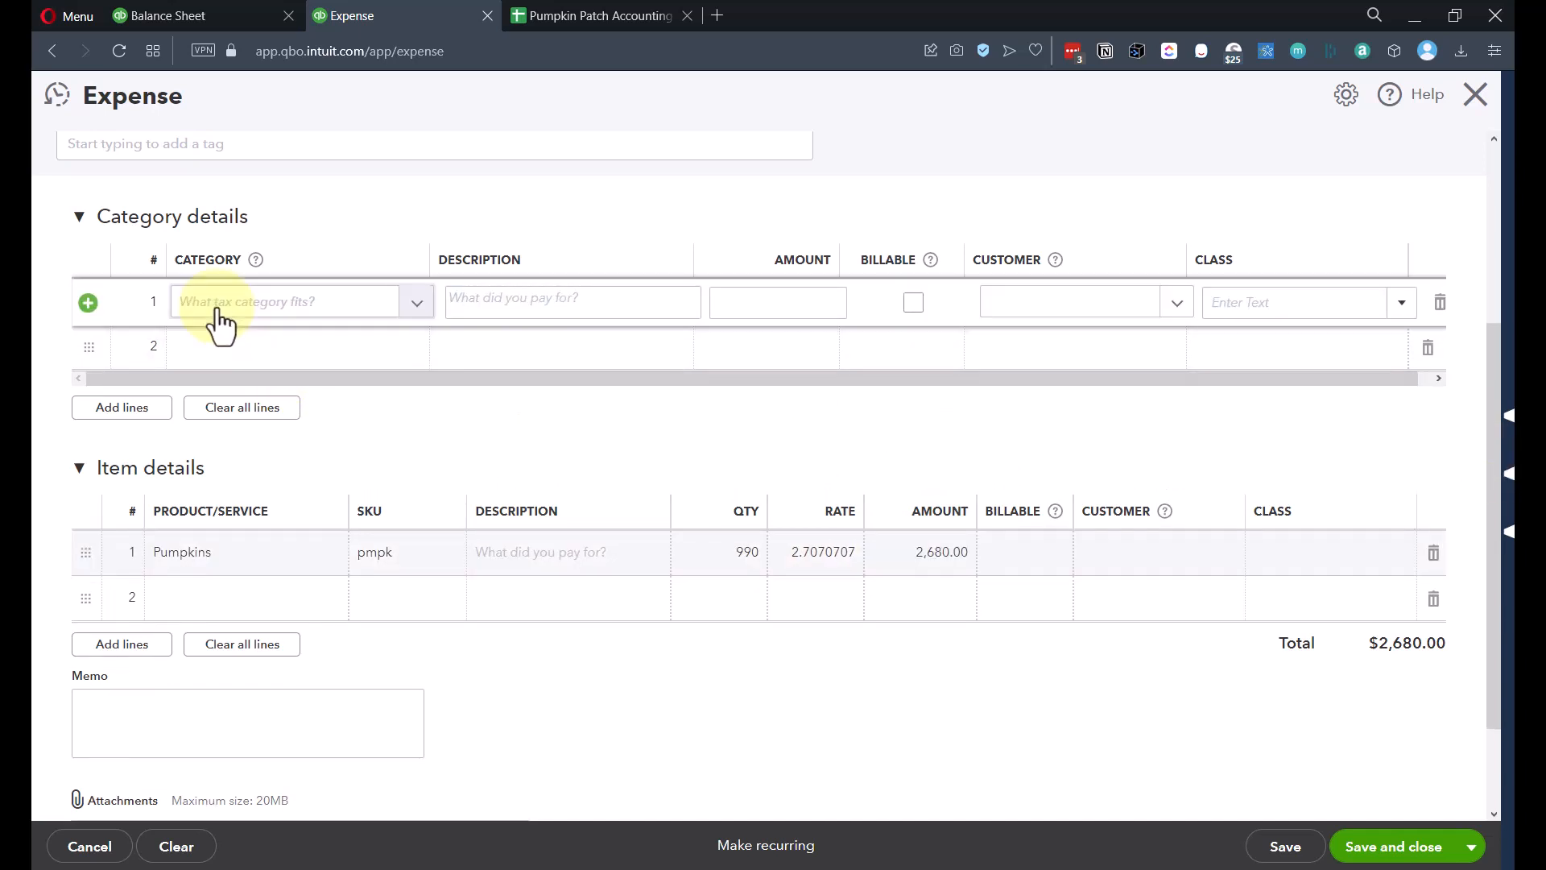
left_click(219, 310)
type("pool")
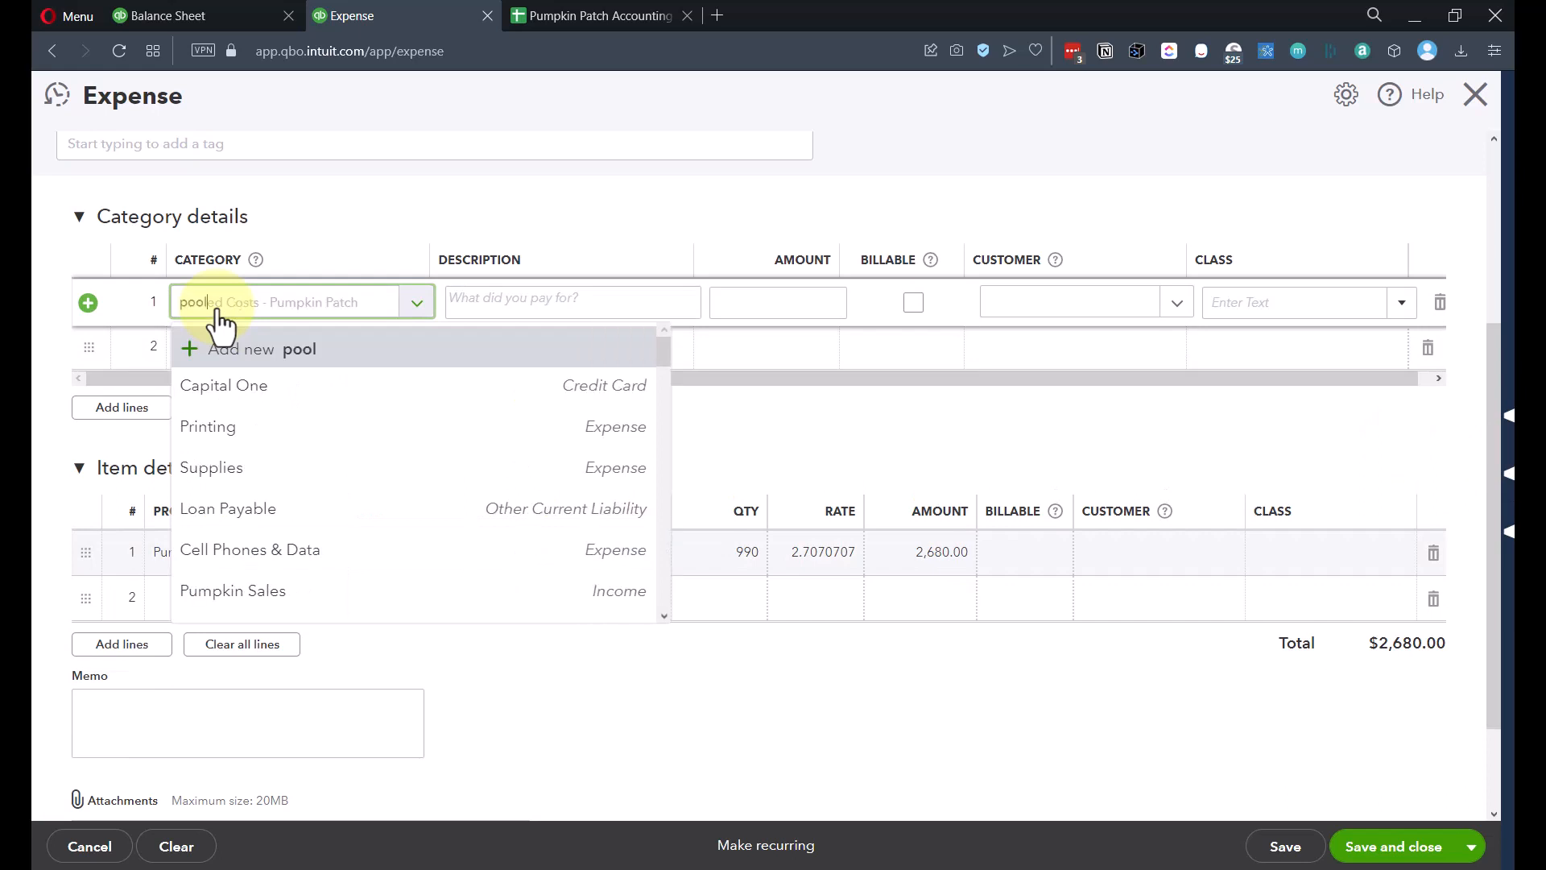
left_click(245, 387)
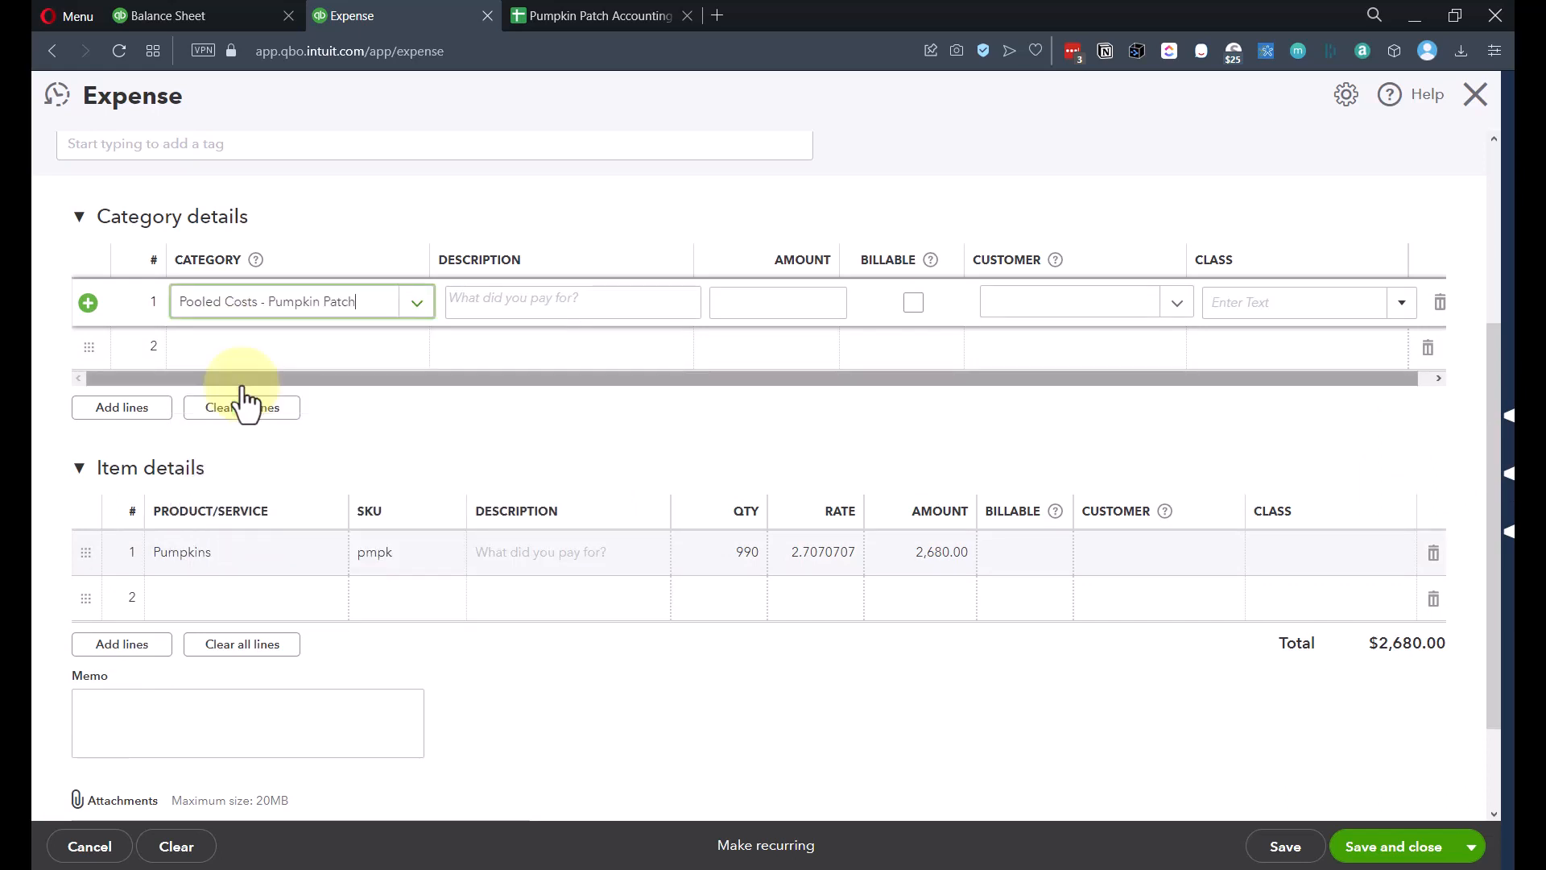
left_click(766, 307)
type("-2680")
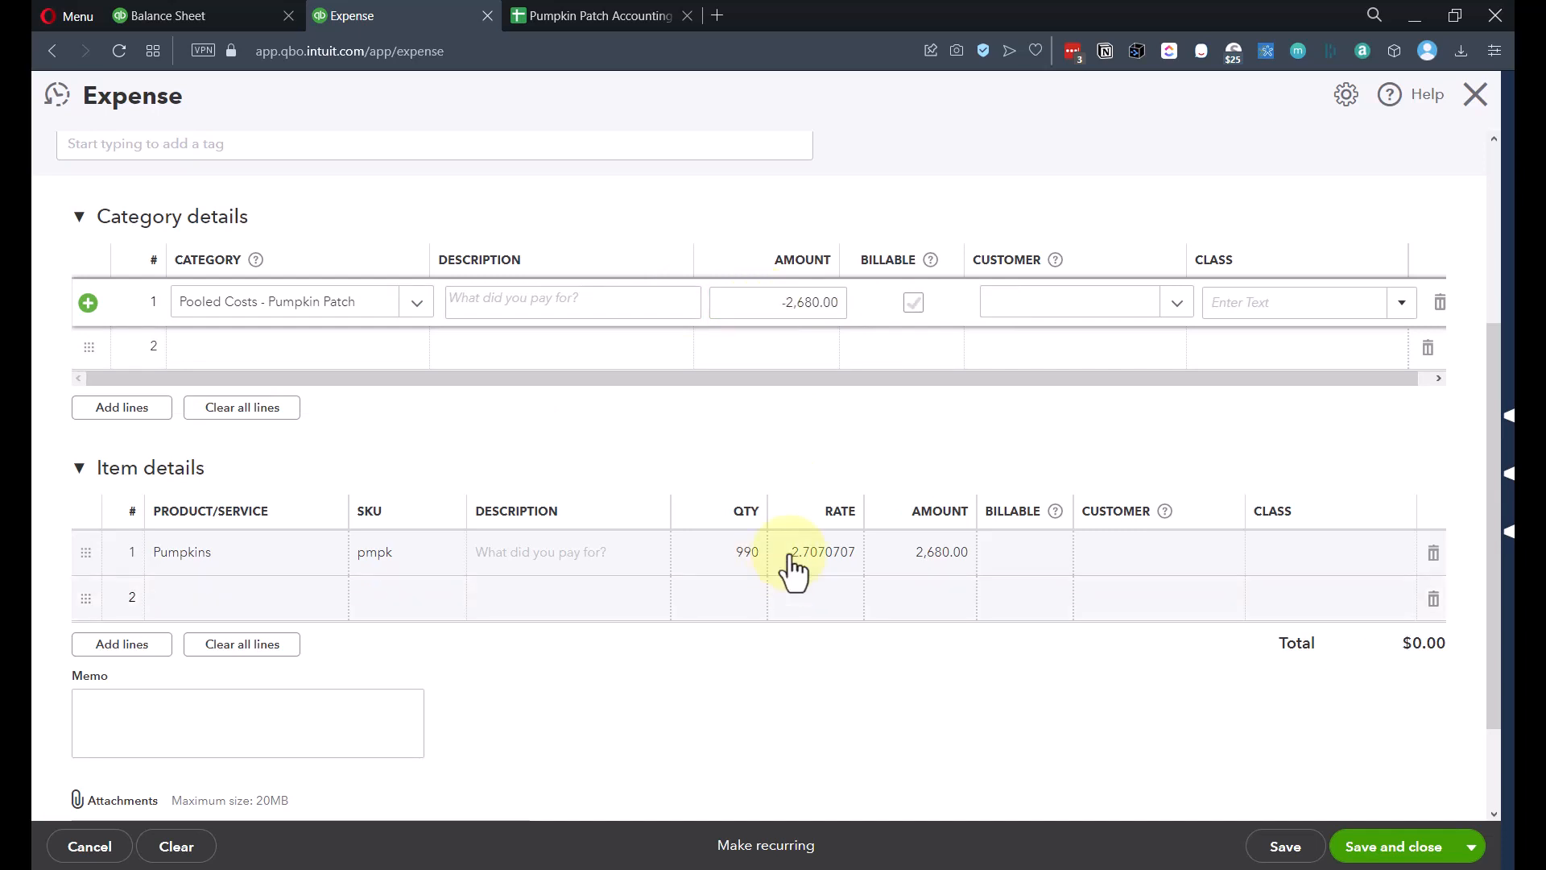
left_click_drag(765, 302, 838, 304)
left_click(205, 16)
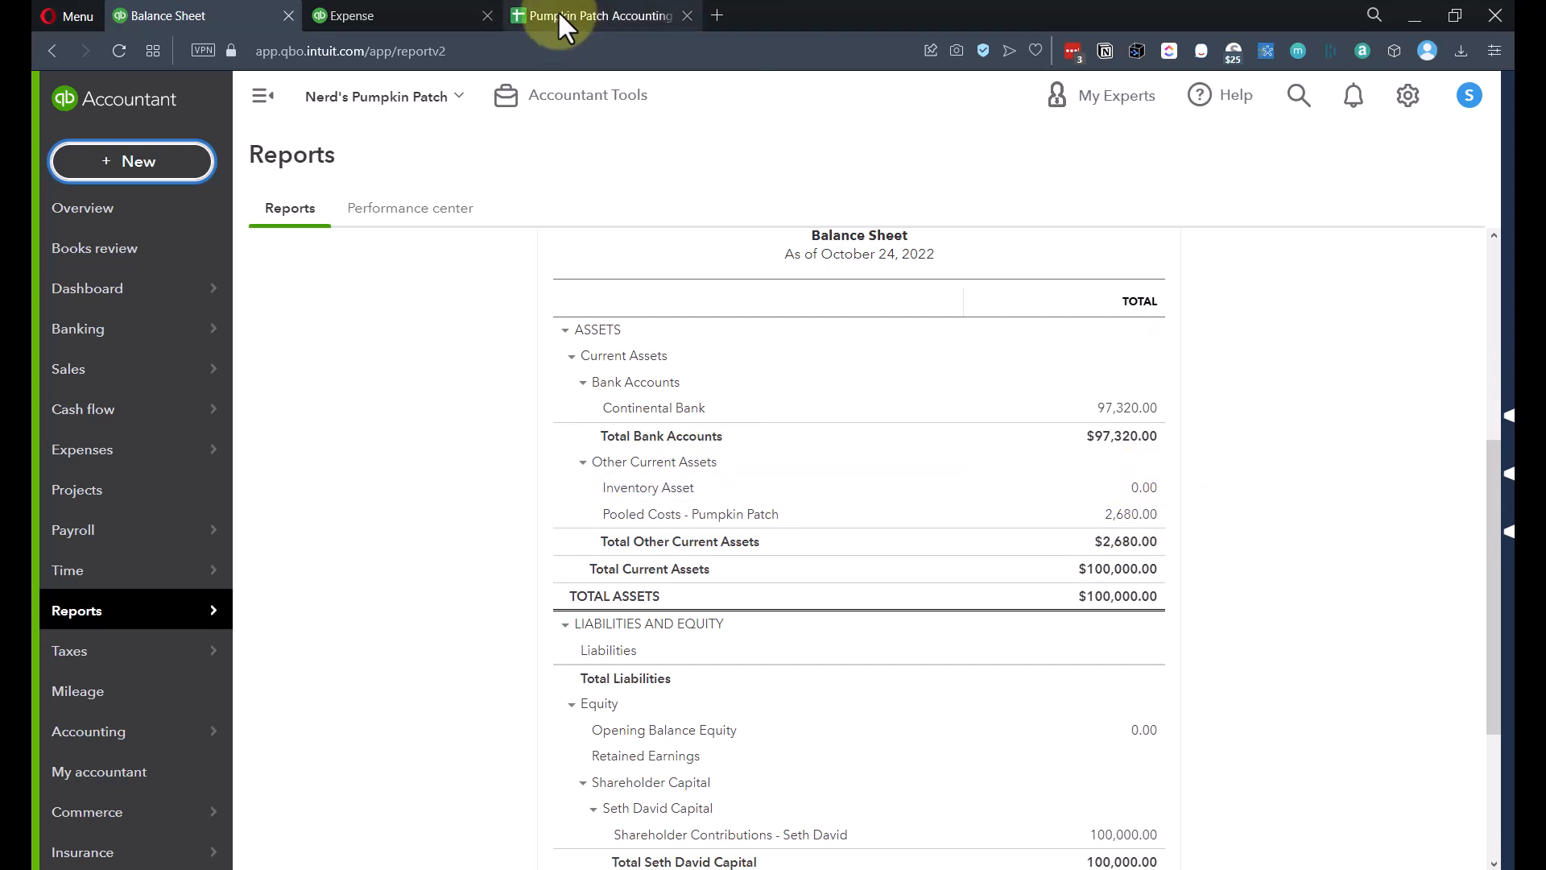
left_click(422, 13)
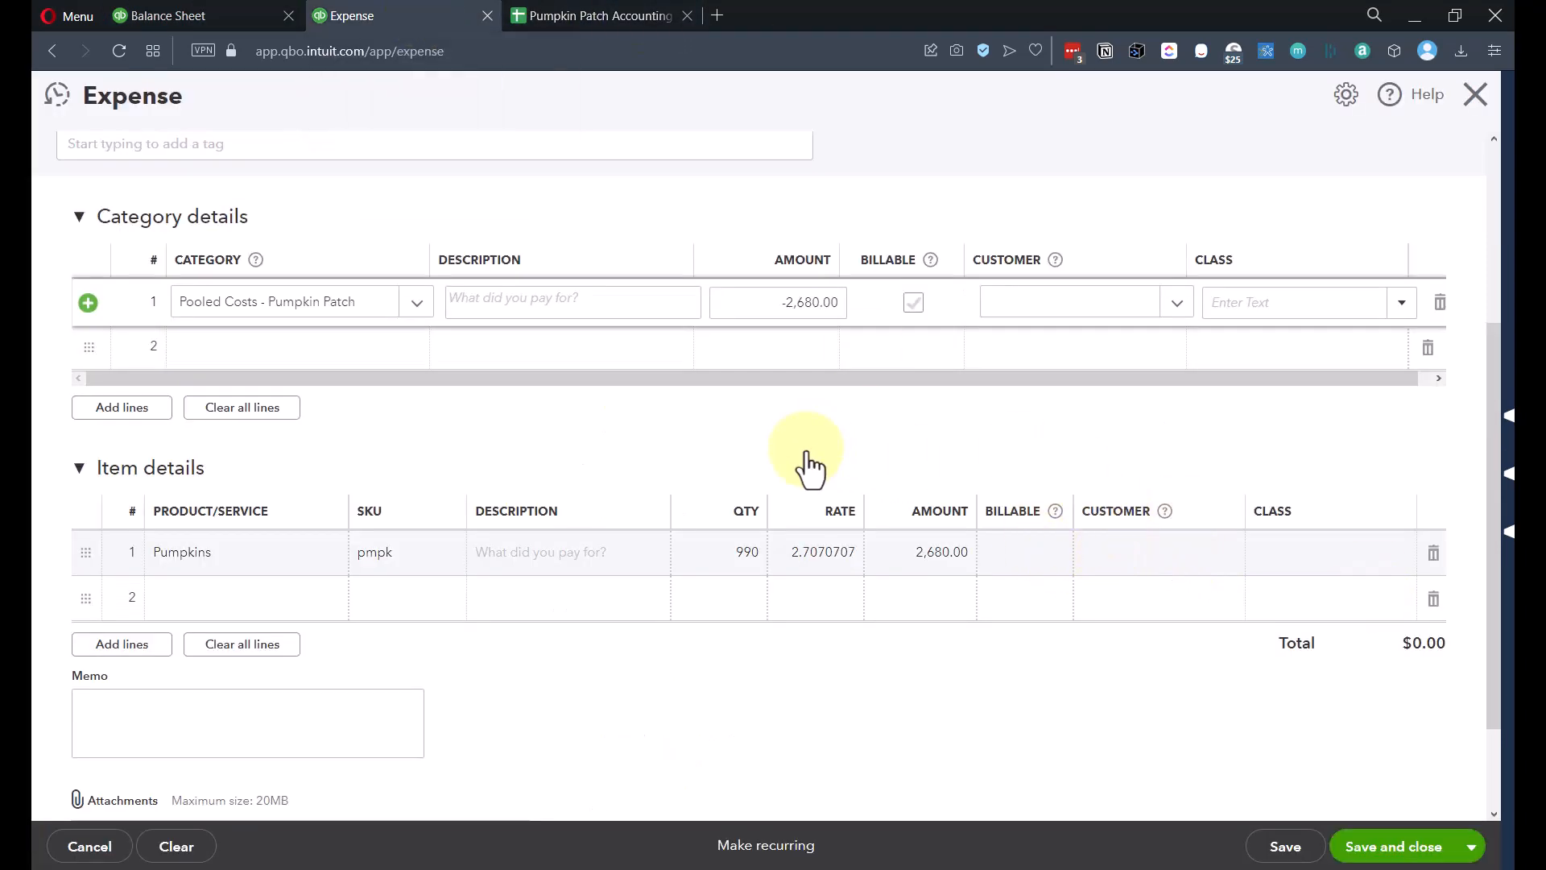
Step: Save and close the expense, and review the Inventory Asset and Pooled Costs - Pumpkin Patch balances on the Balance Sheet
left_click(1399, 848)
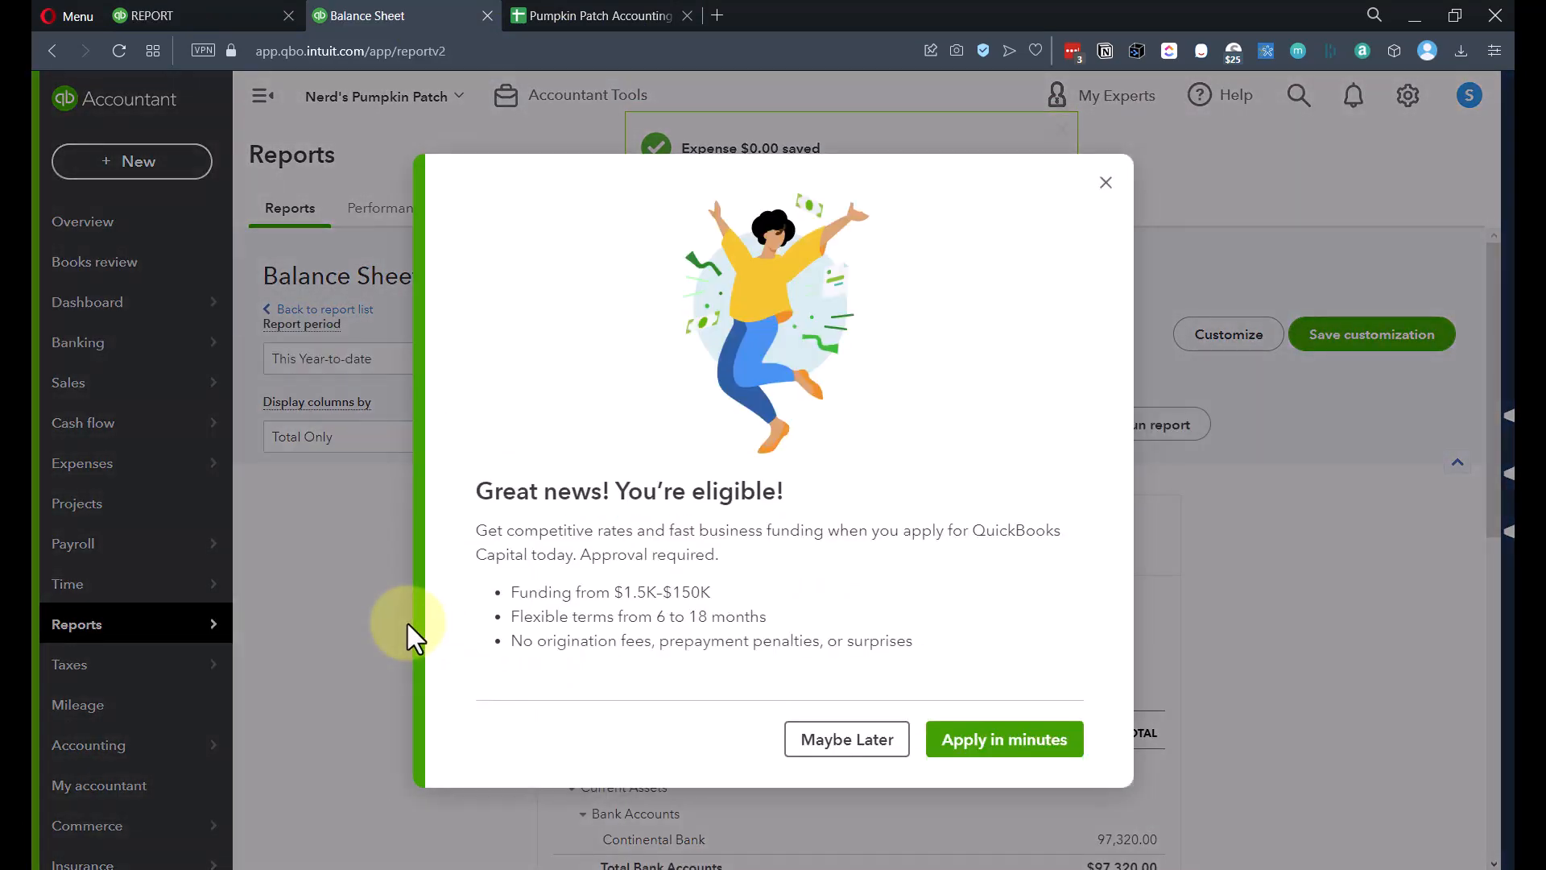
left_click(839, 751)
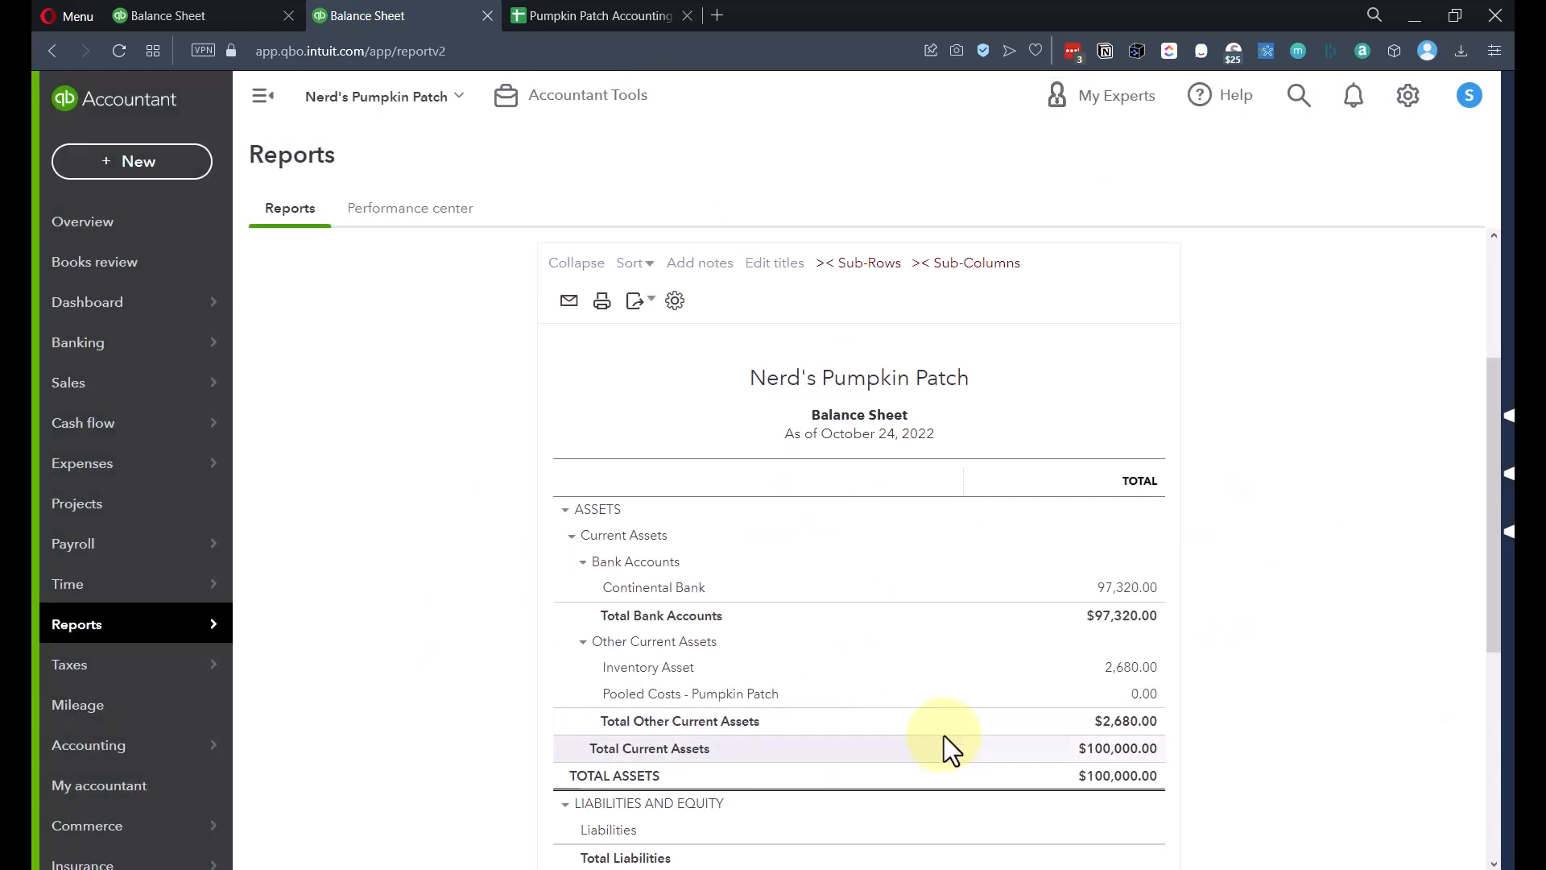
scroll(944, 737, "down", 3)
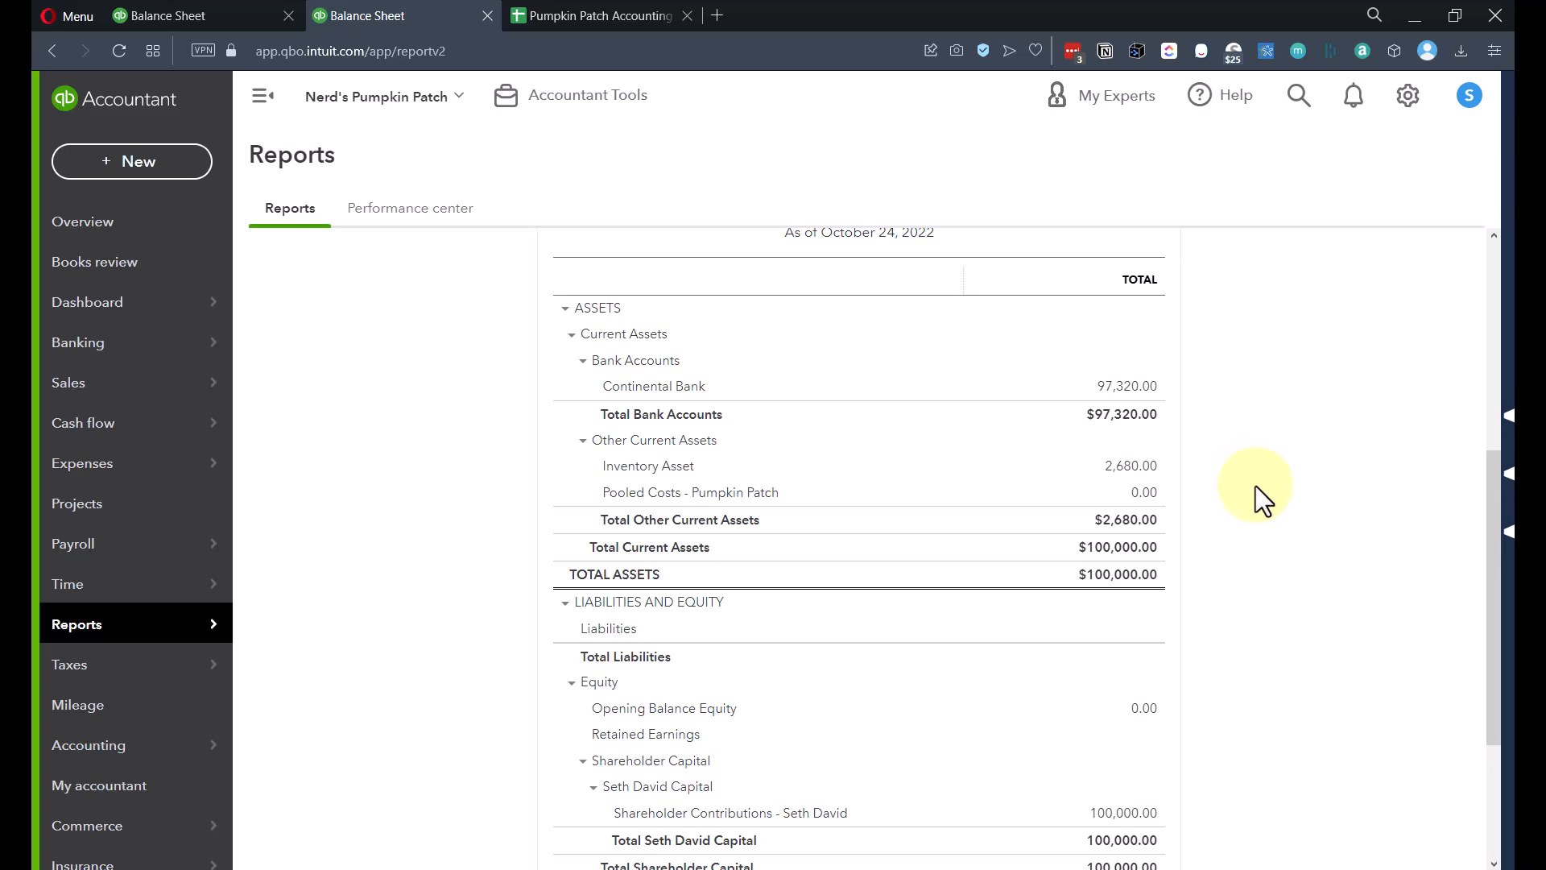
scroll(1257, 493, "up", 5)
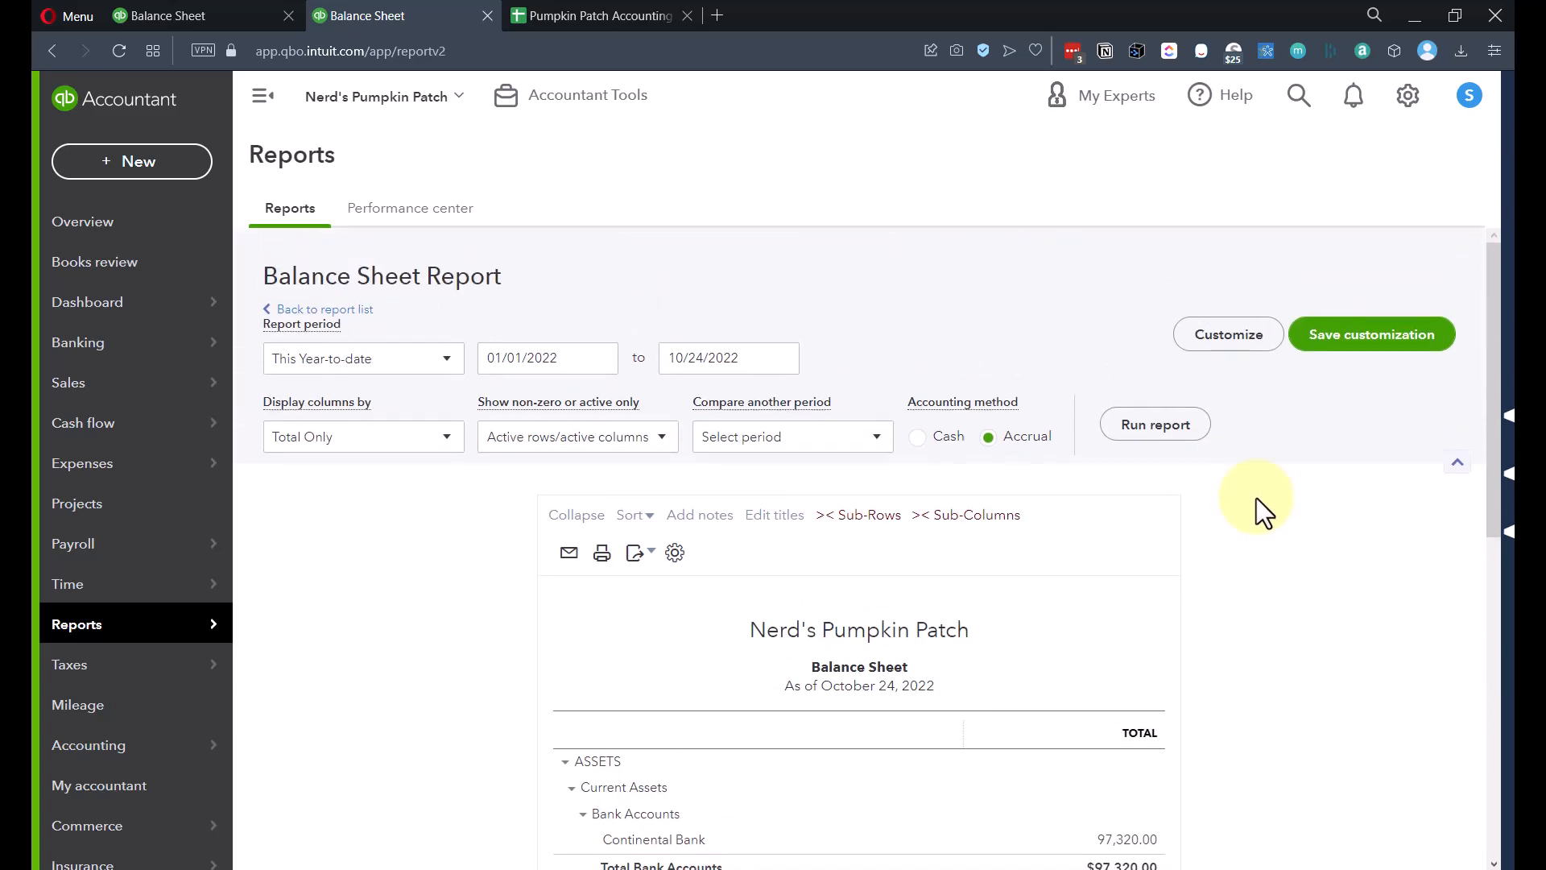
scroll(1257, 497, "down", 4)
scroll(1261, 512, "down", 1)
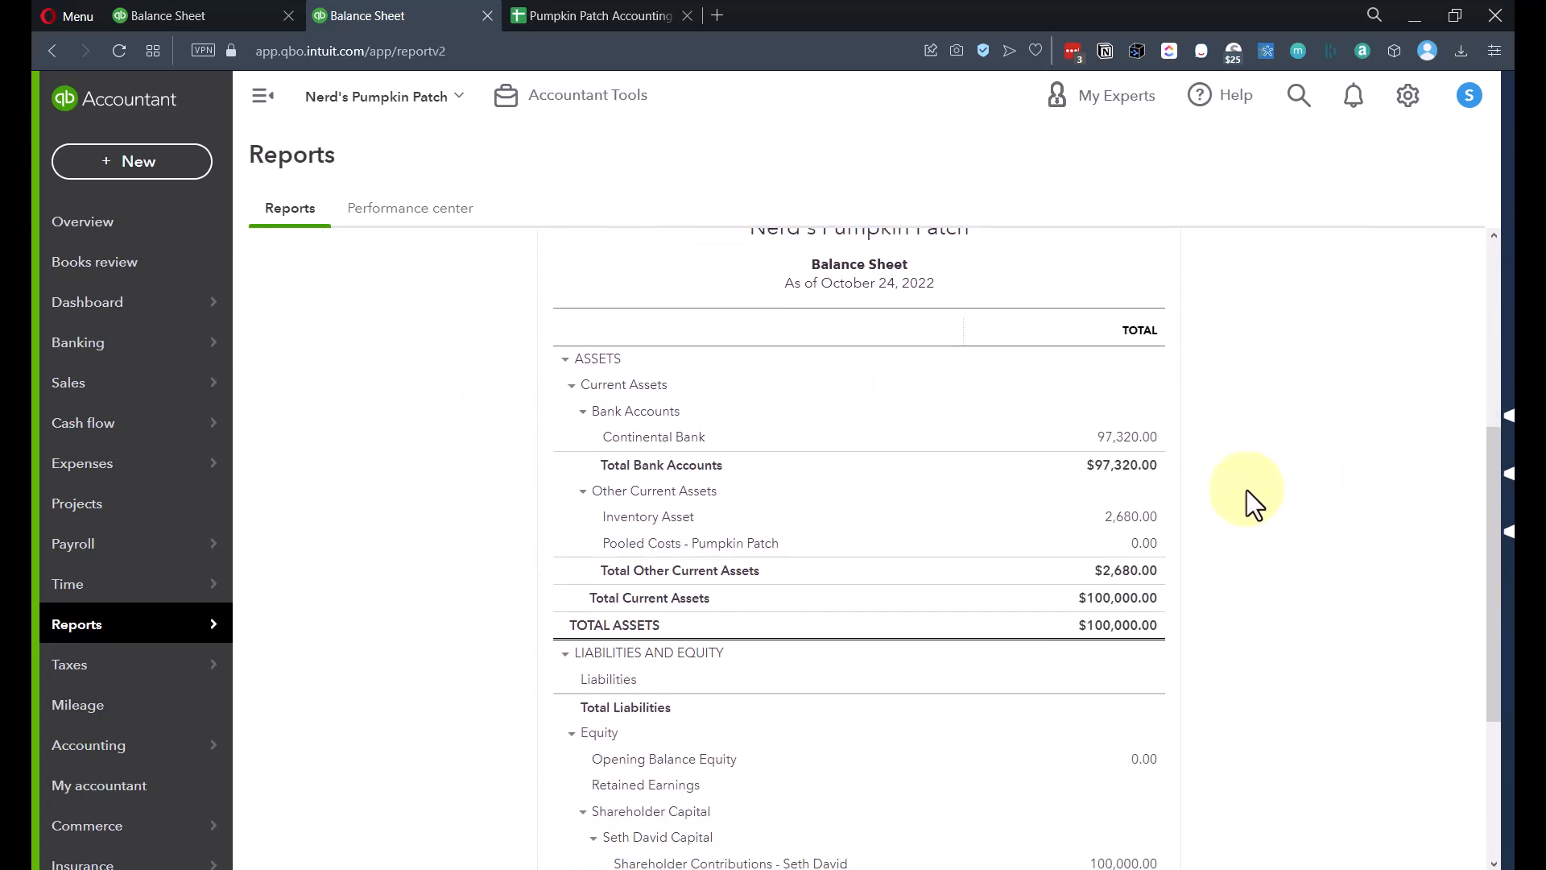
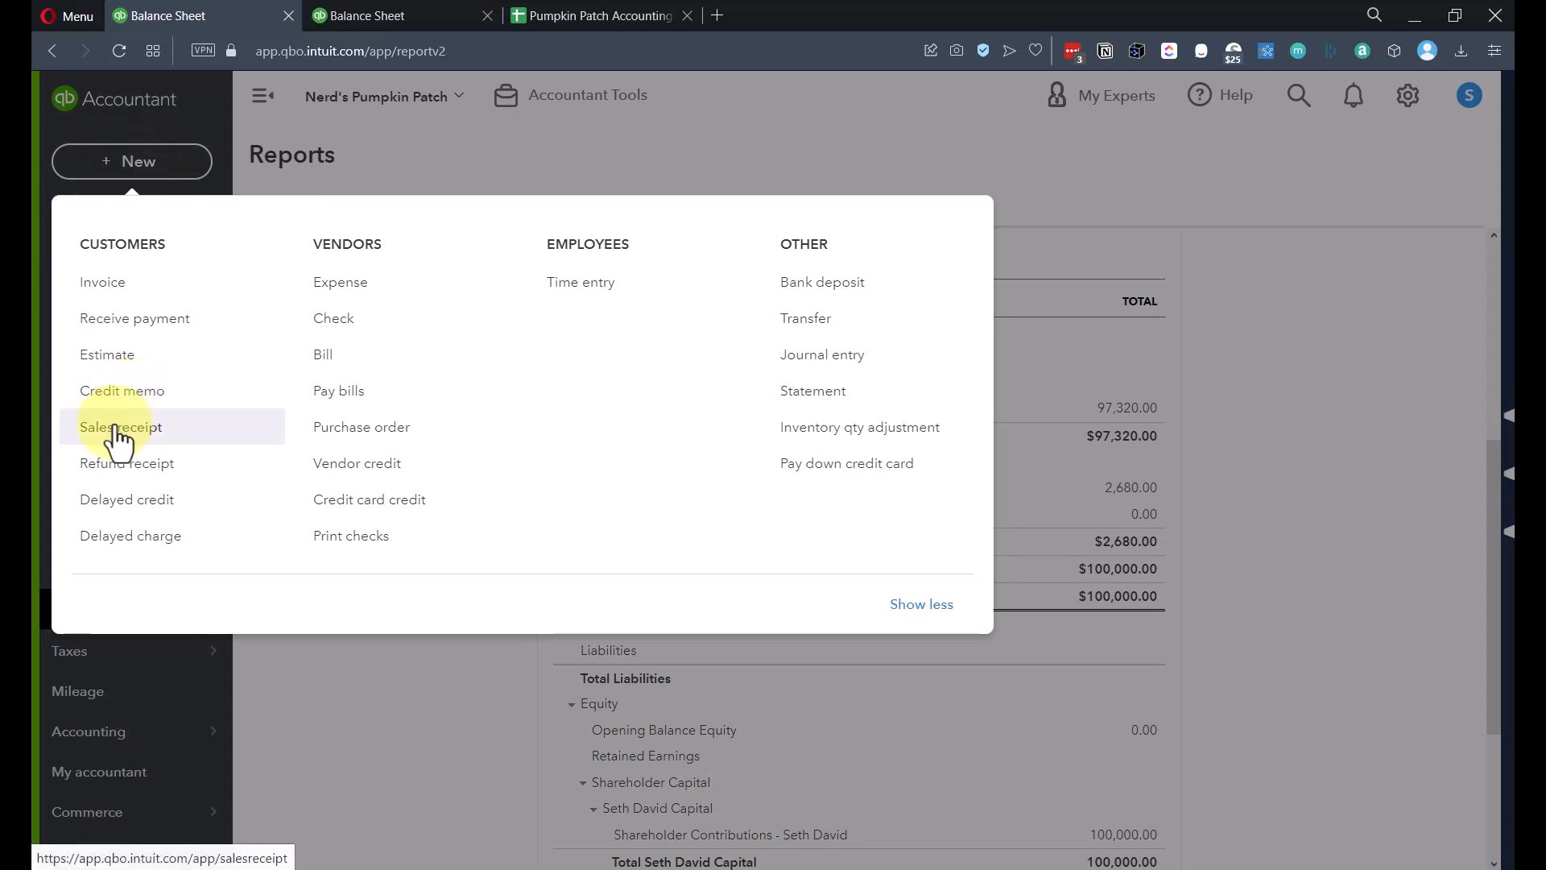
Step: Start a sales receipt for a newly added customer named Pumpkin Patch Customers and date it 10/01/2022
left_click(115, 444)
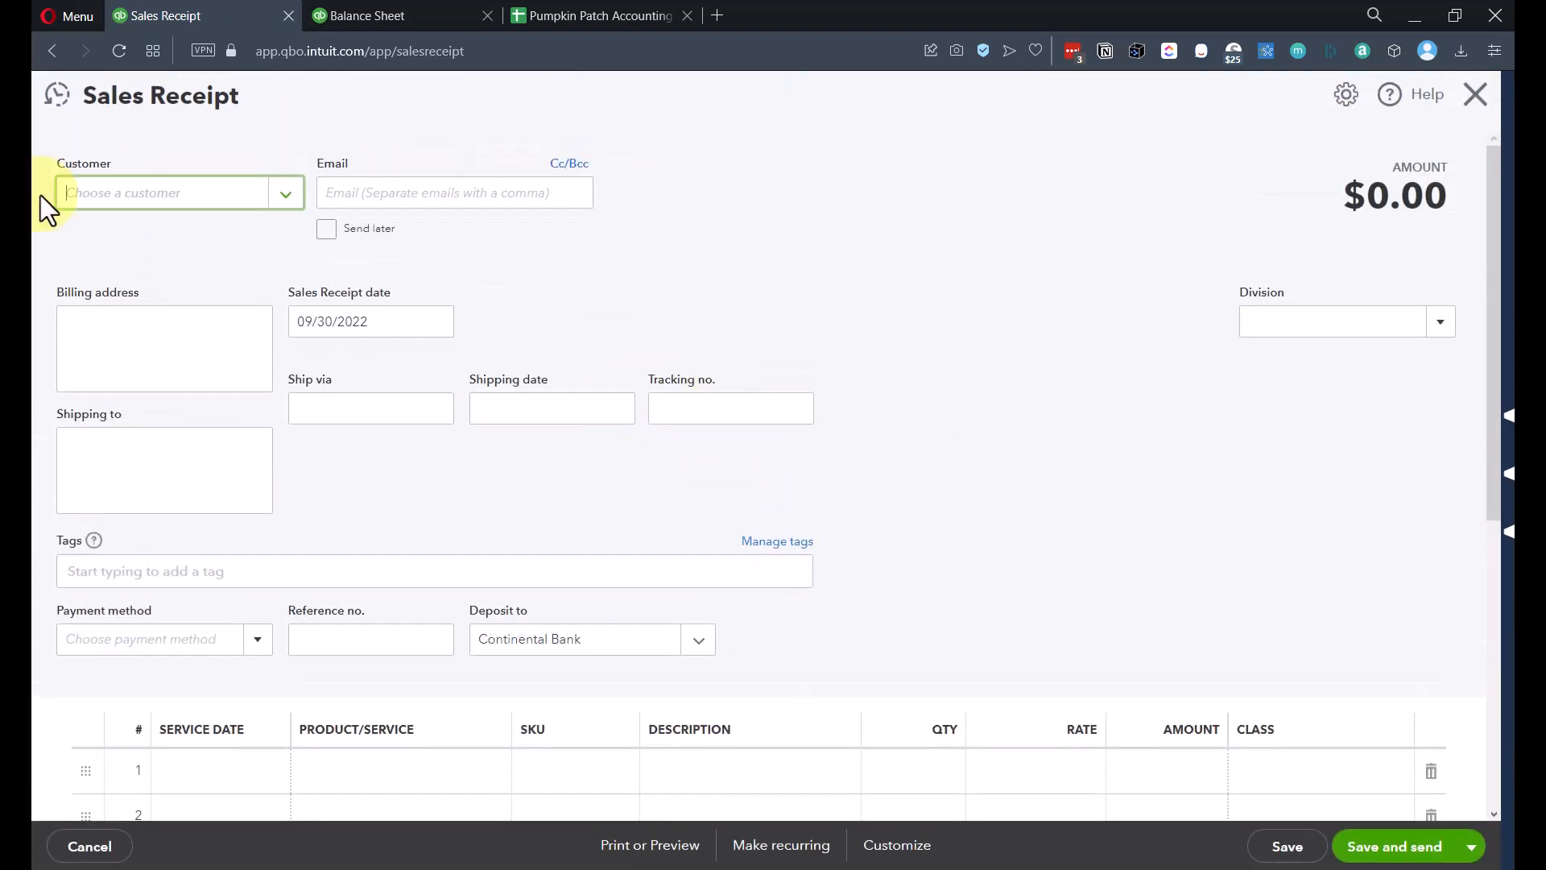
left_click(136, 205)
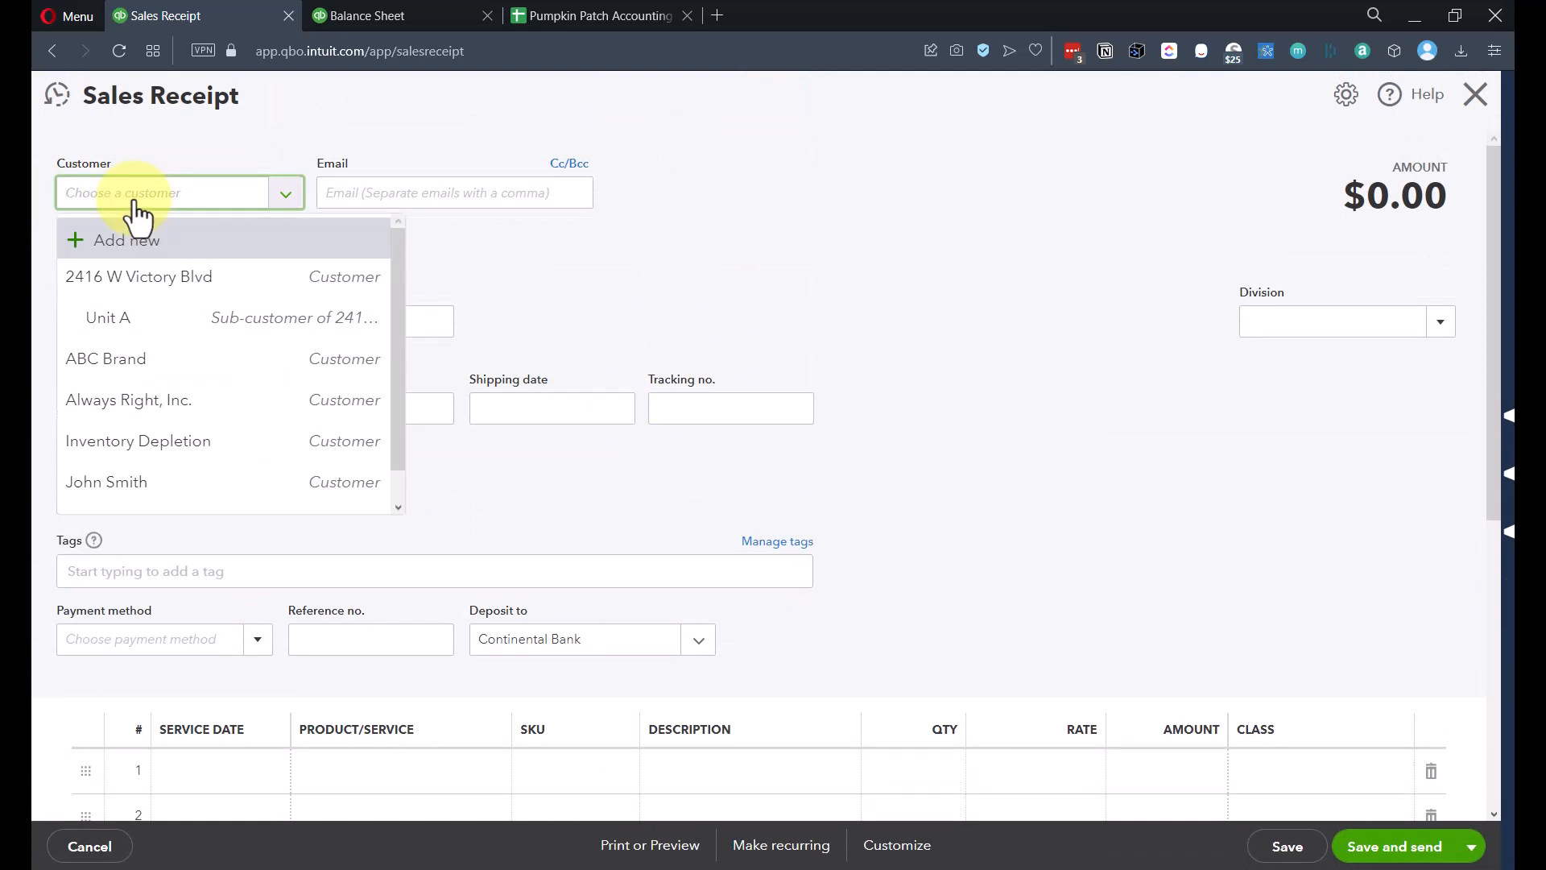
type("Pump")
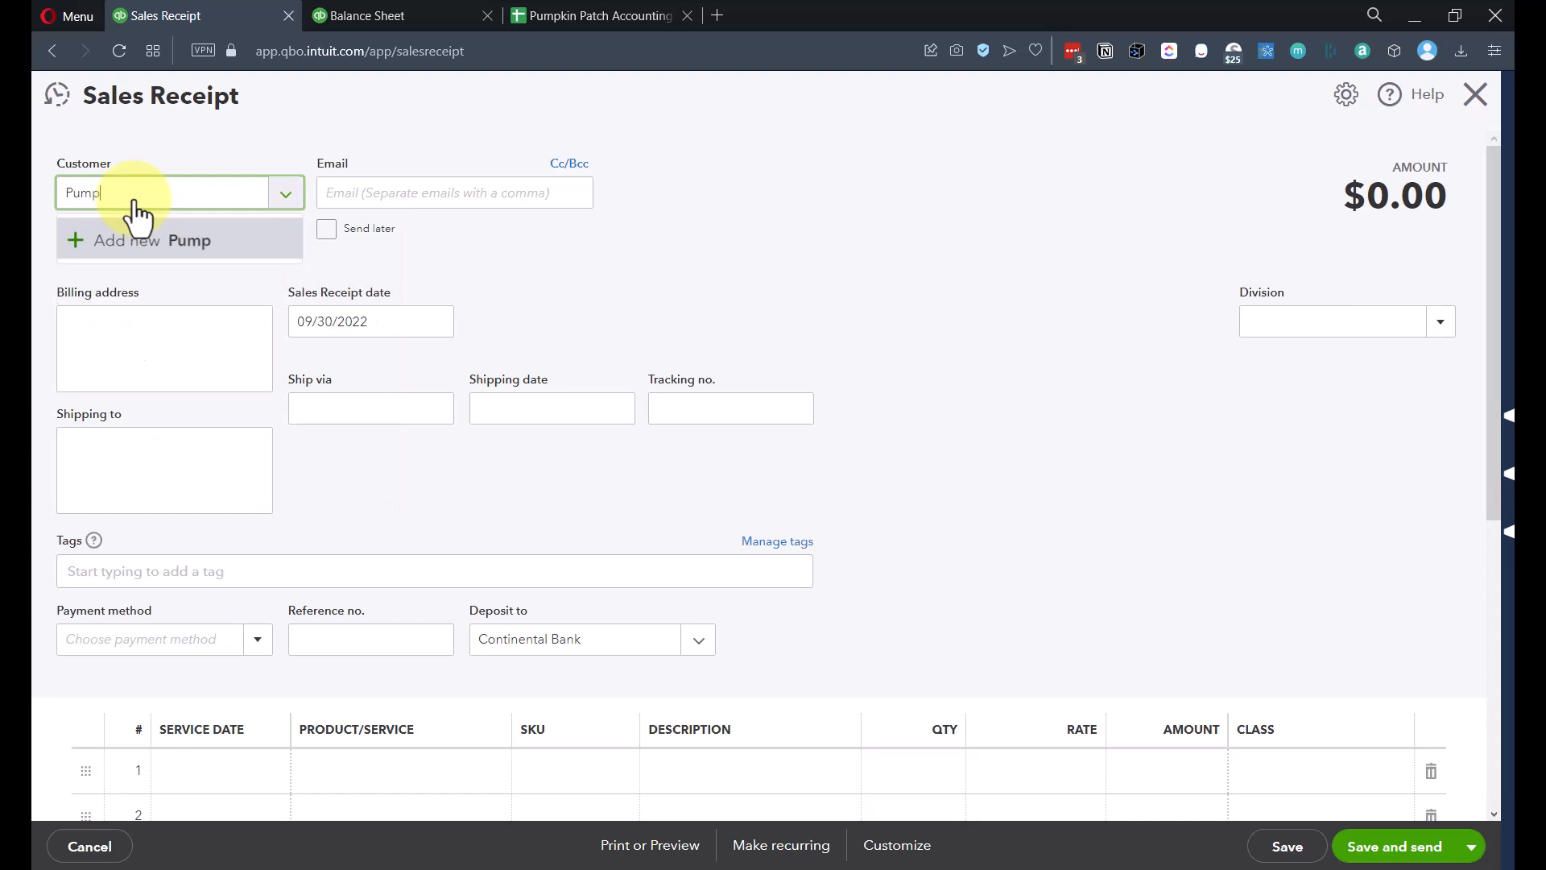
type("kin Patch Customers")
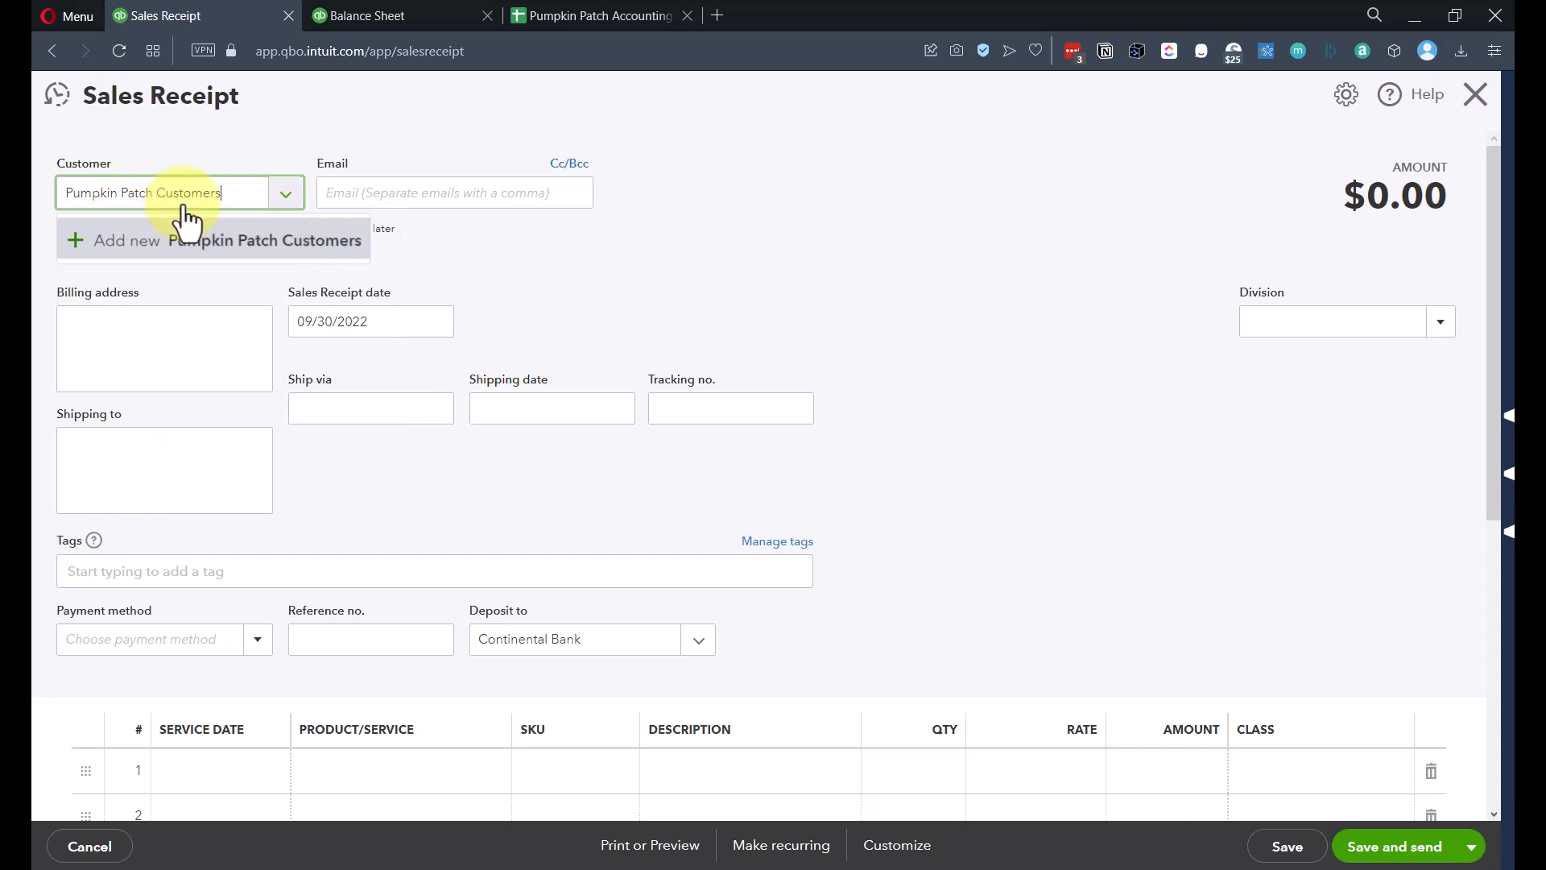
left_click(199, 254)
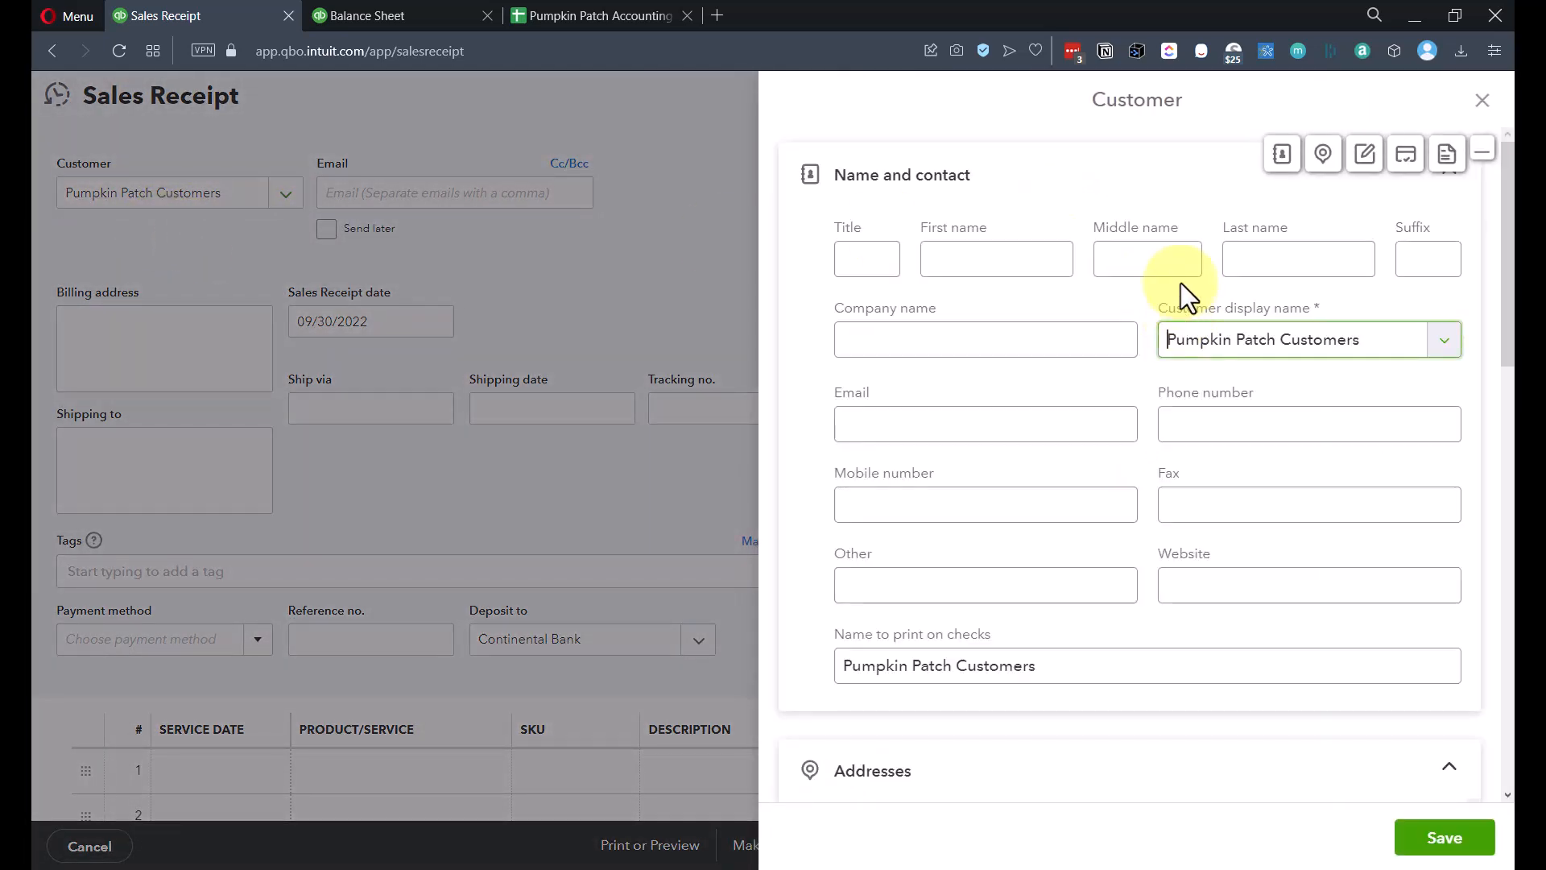
left_click(1456, 833)
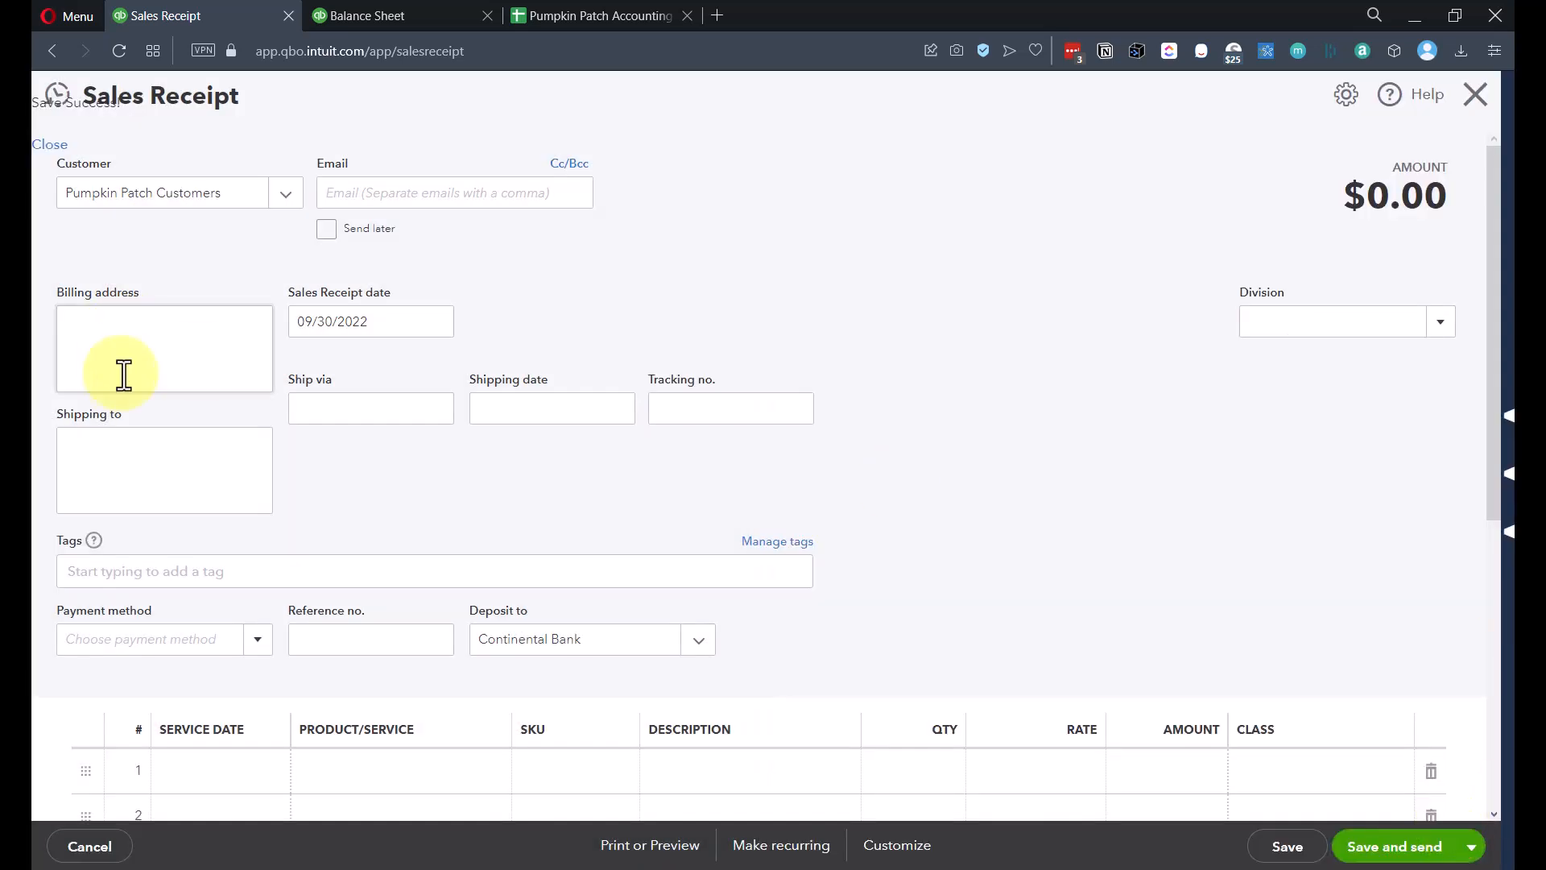
left_click(438, 323)
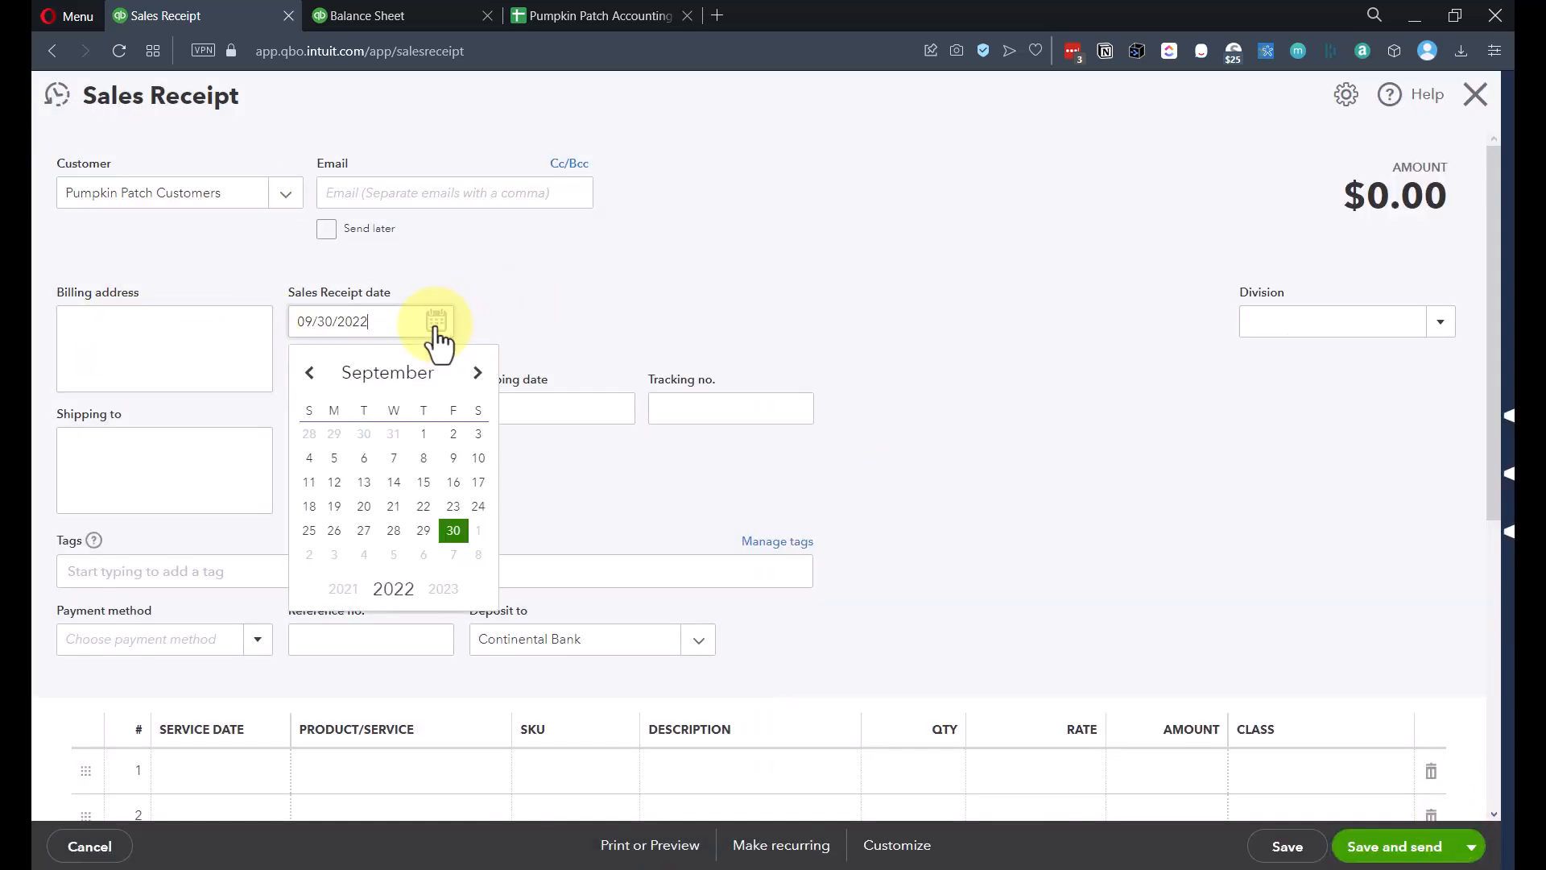
left_click(480, 533)
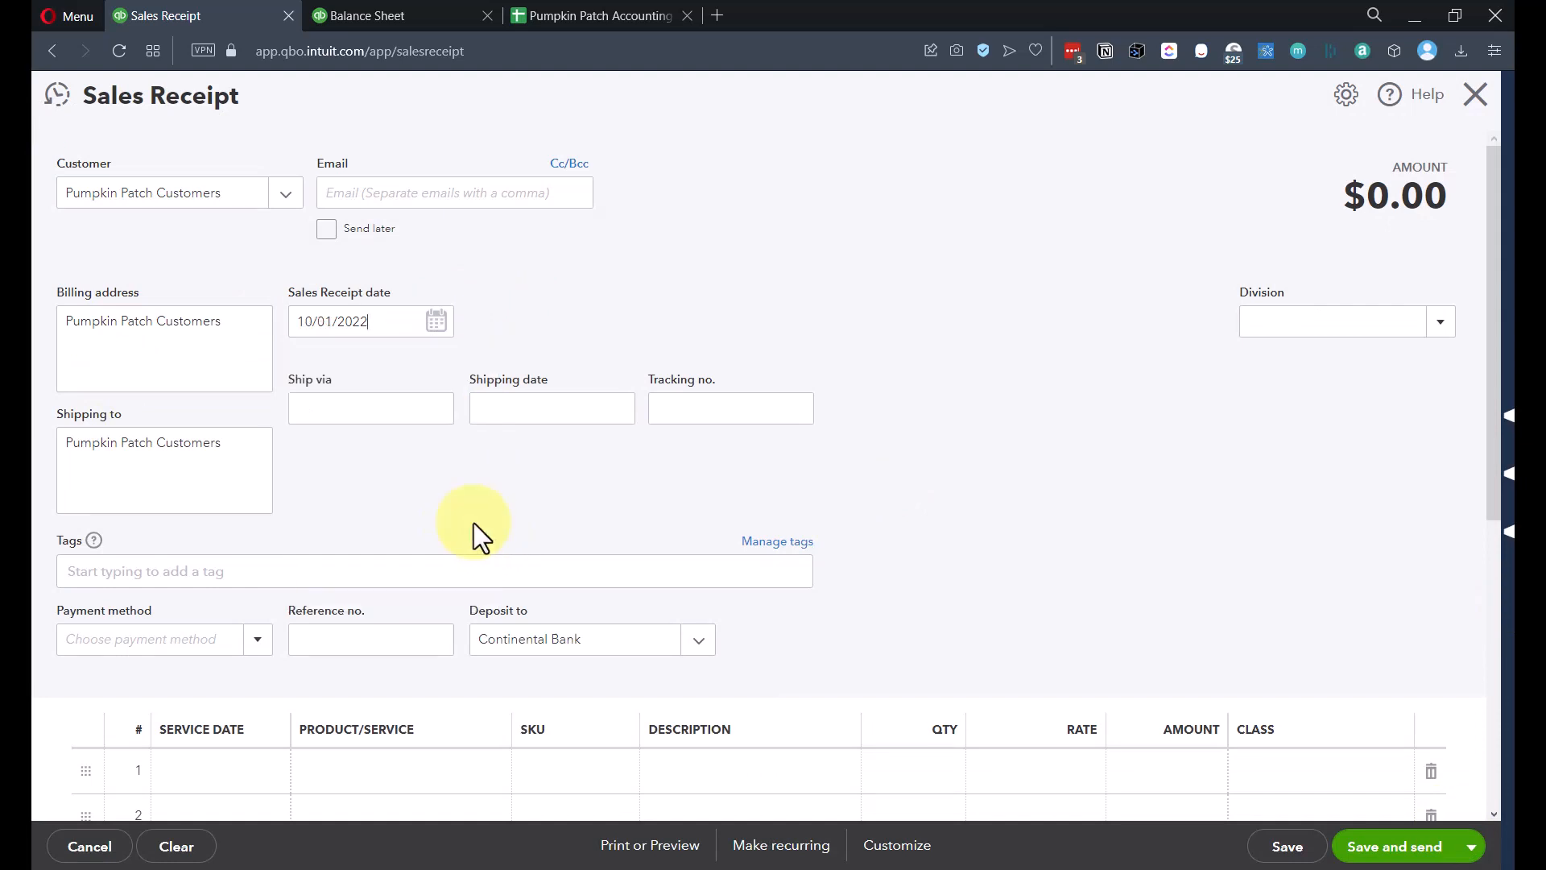
Step: Add the Pumpkins item to the sales receipt's first line with a quantity of 4
scroll(903, 488, "down", 1)
scroll(902, 480, "down", 2)
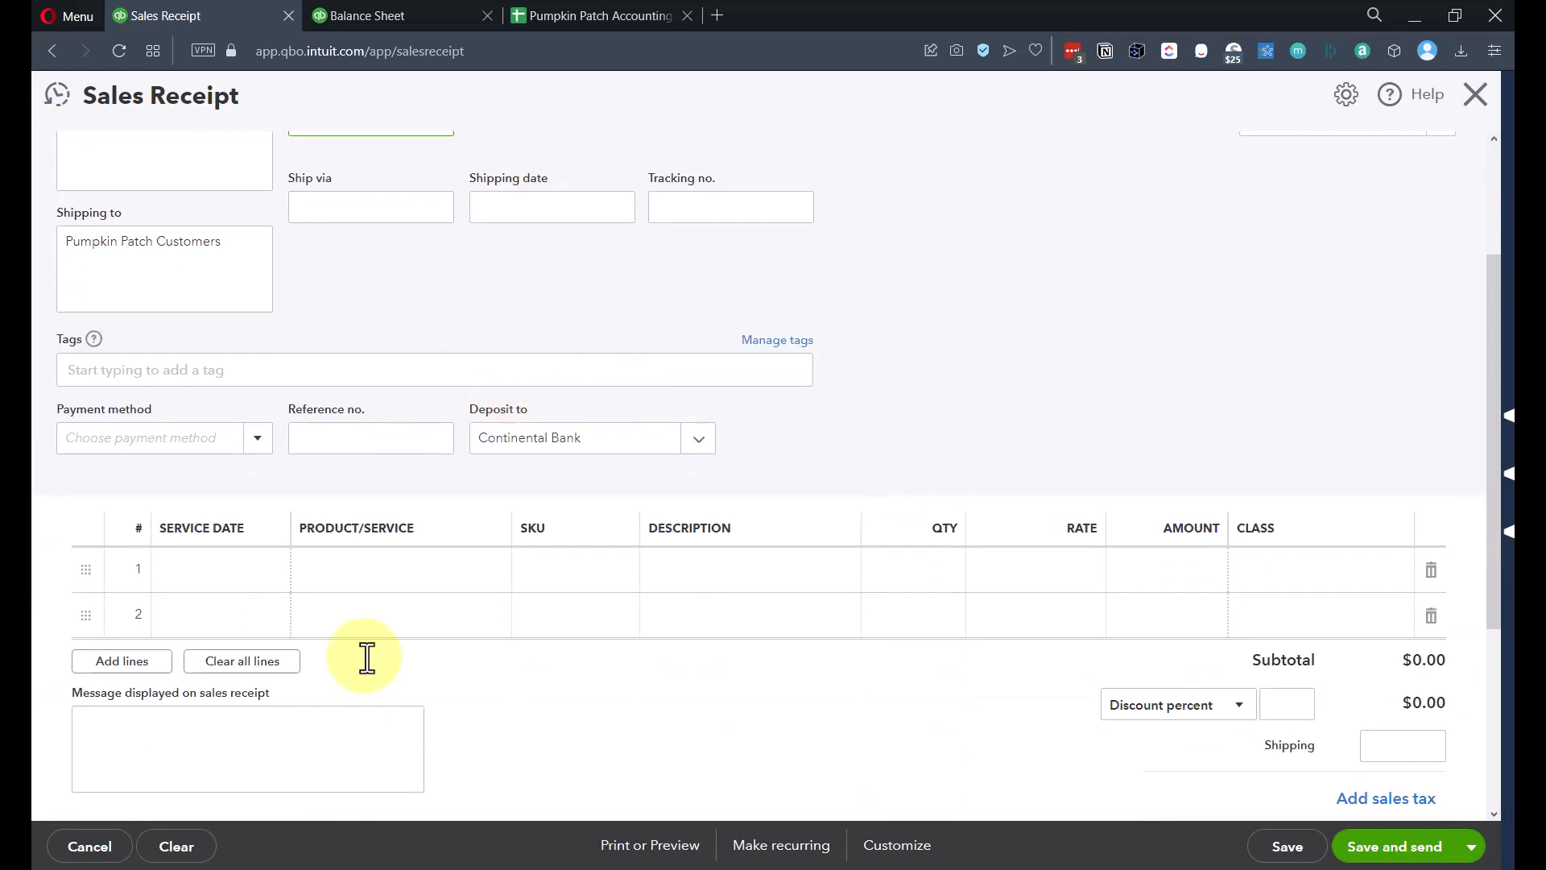
left_click(368, 572)
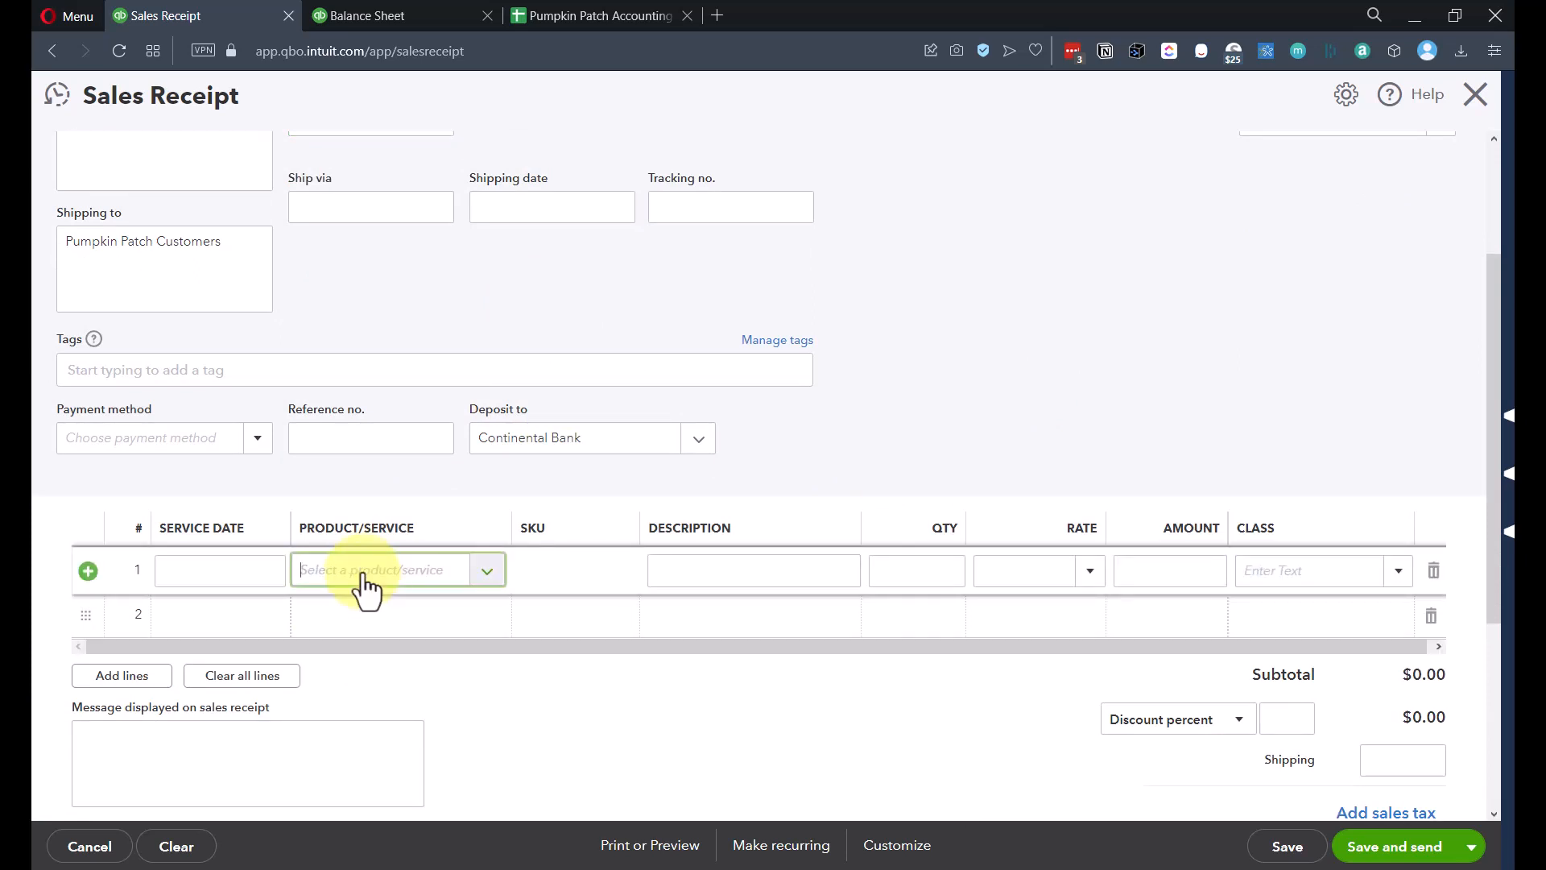
type("pum")
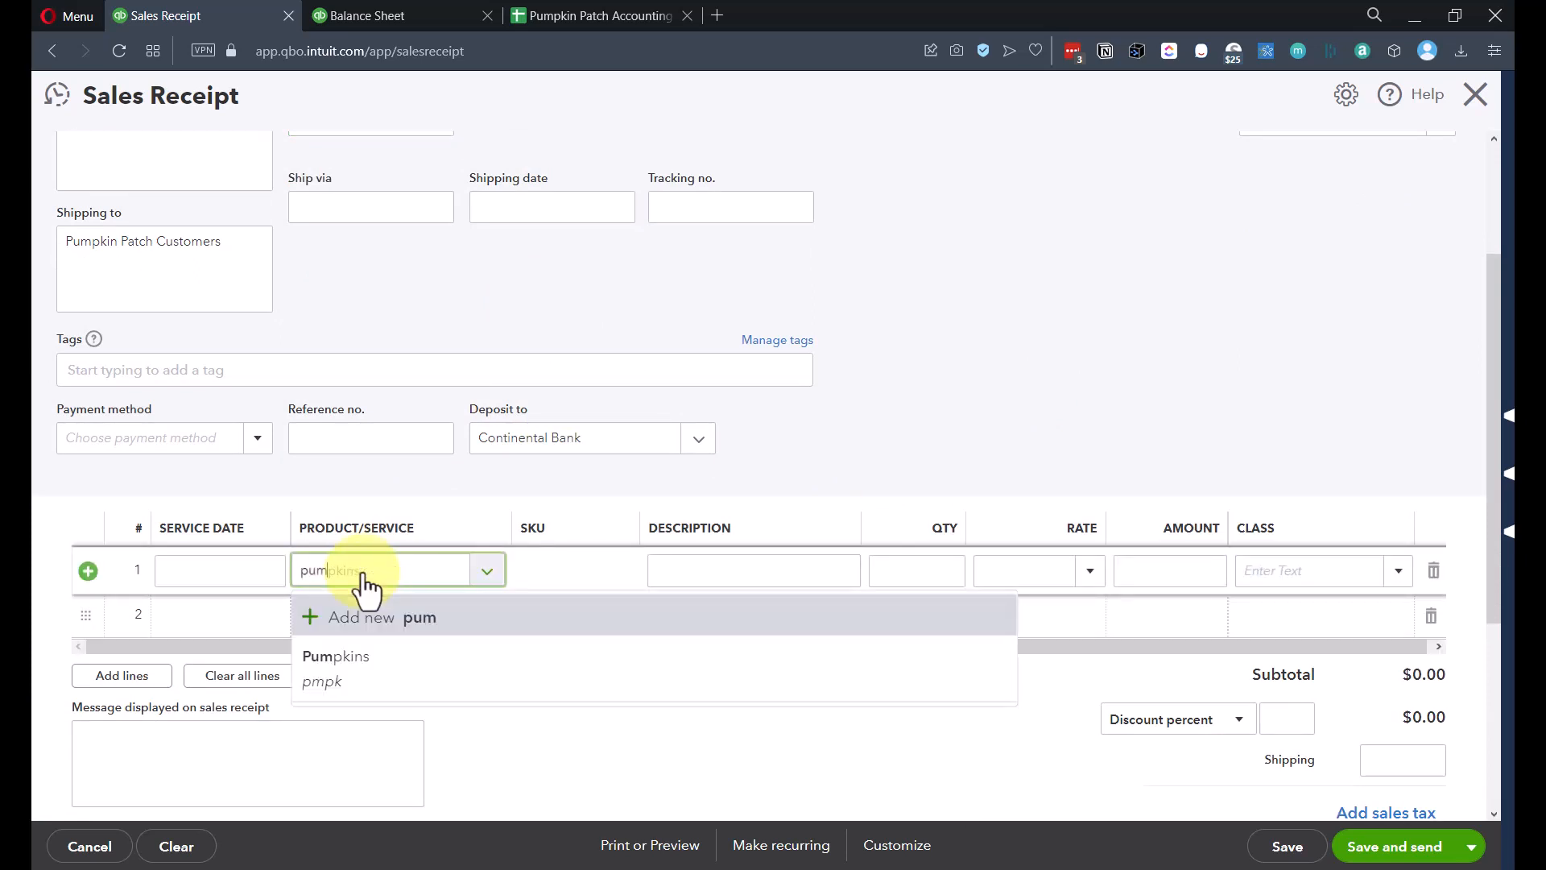
left_click(359, 670)
left_click(936, 571)
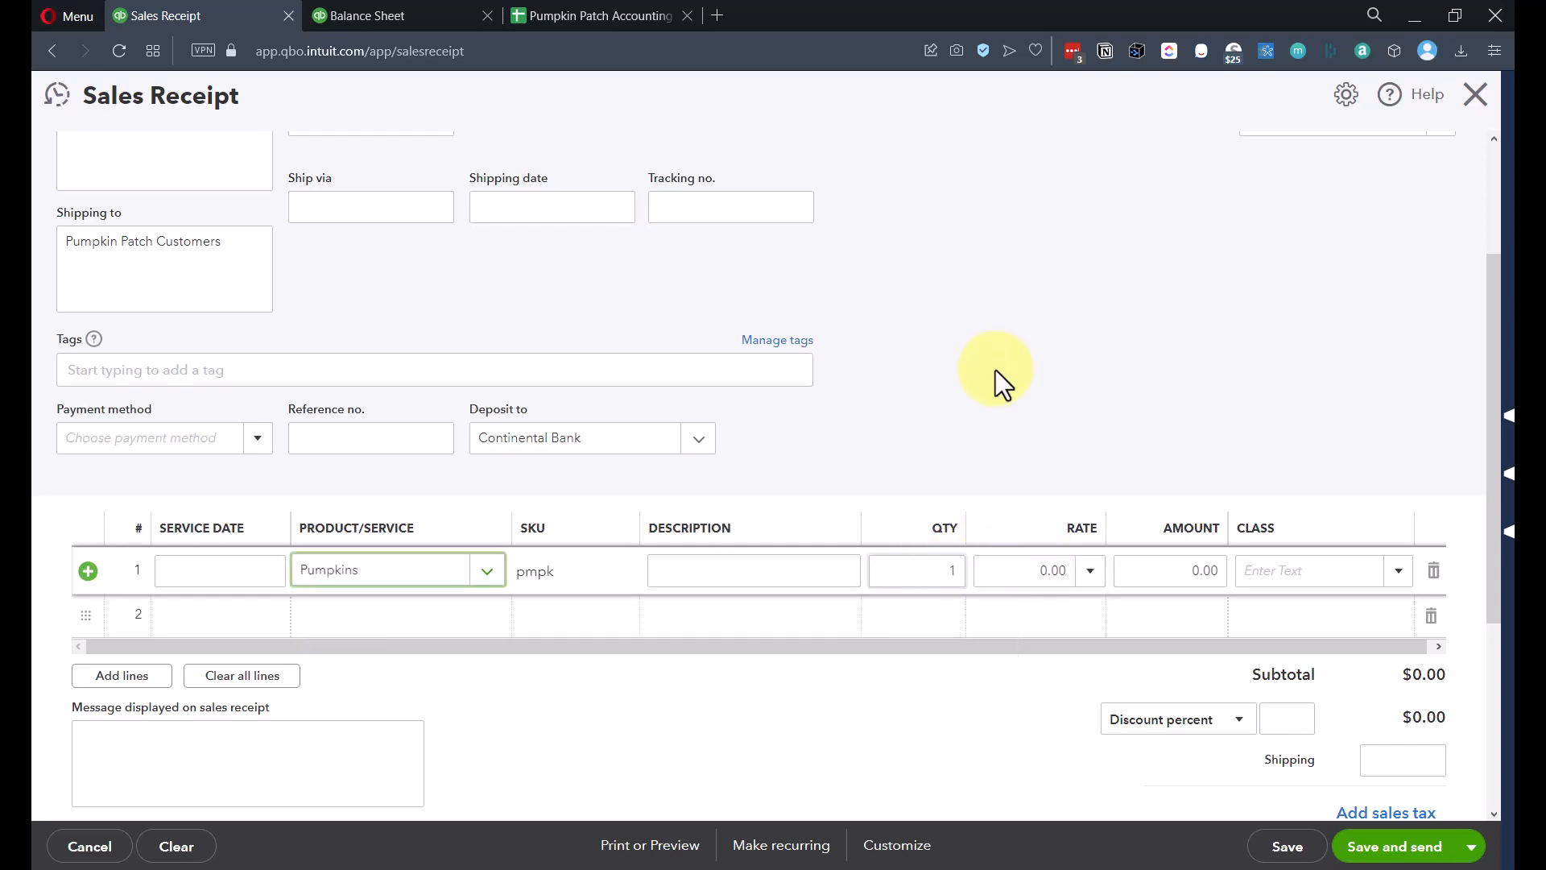
type("4")
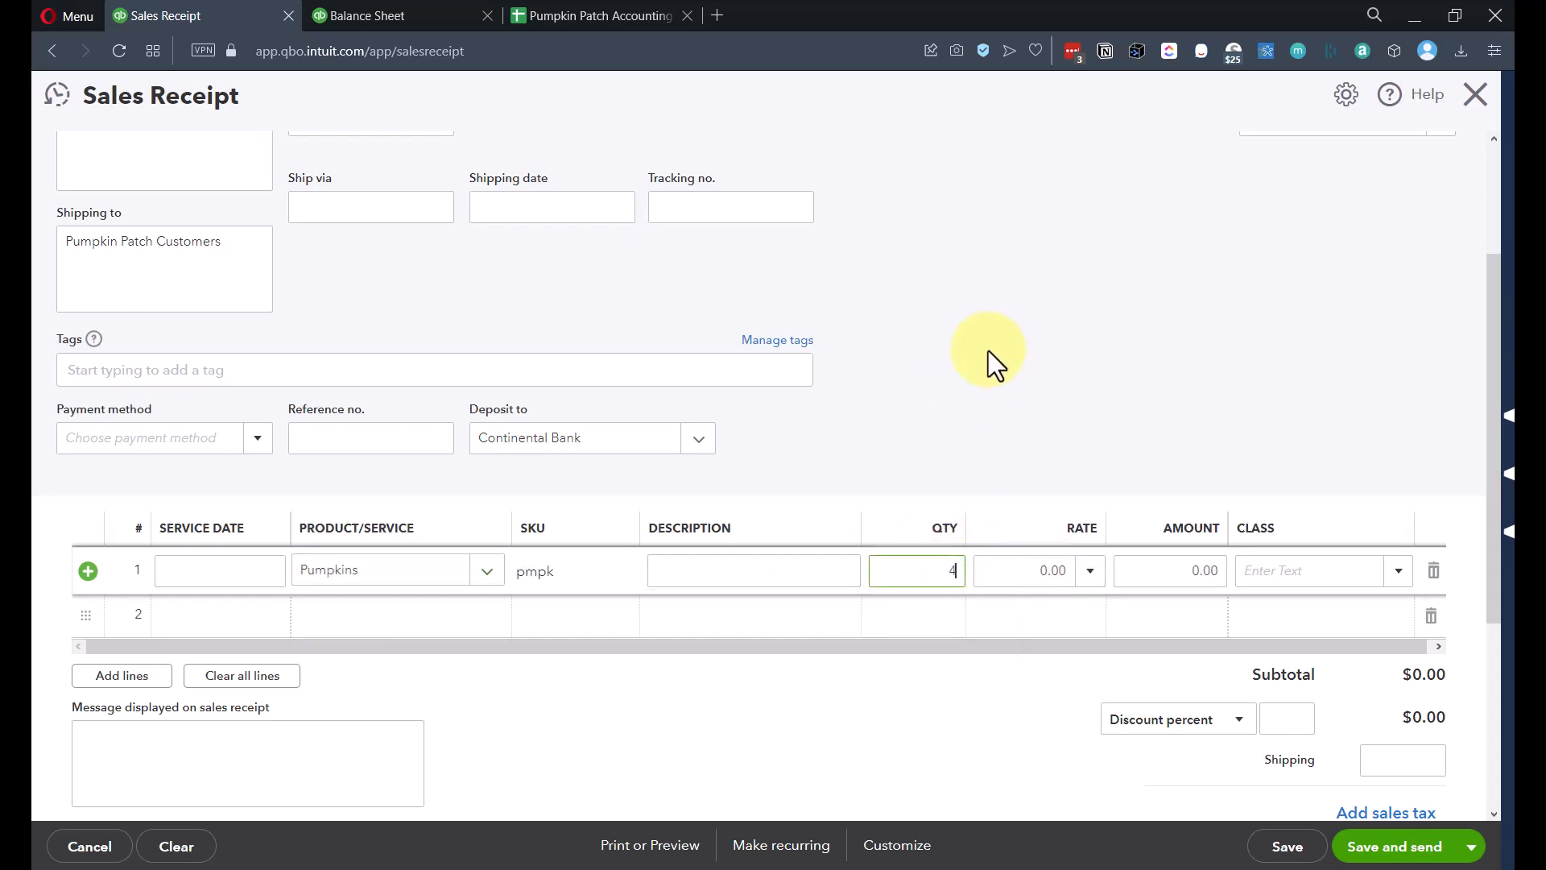
key("Tab")
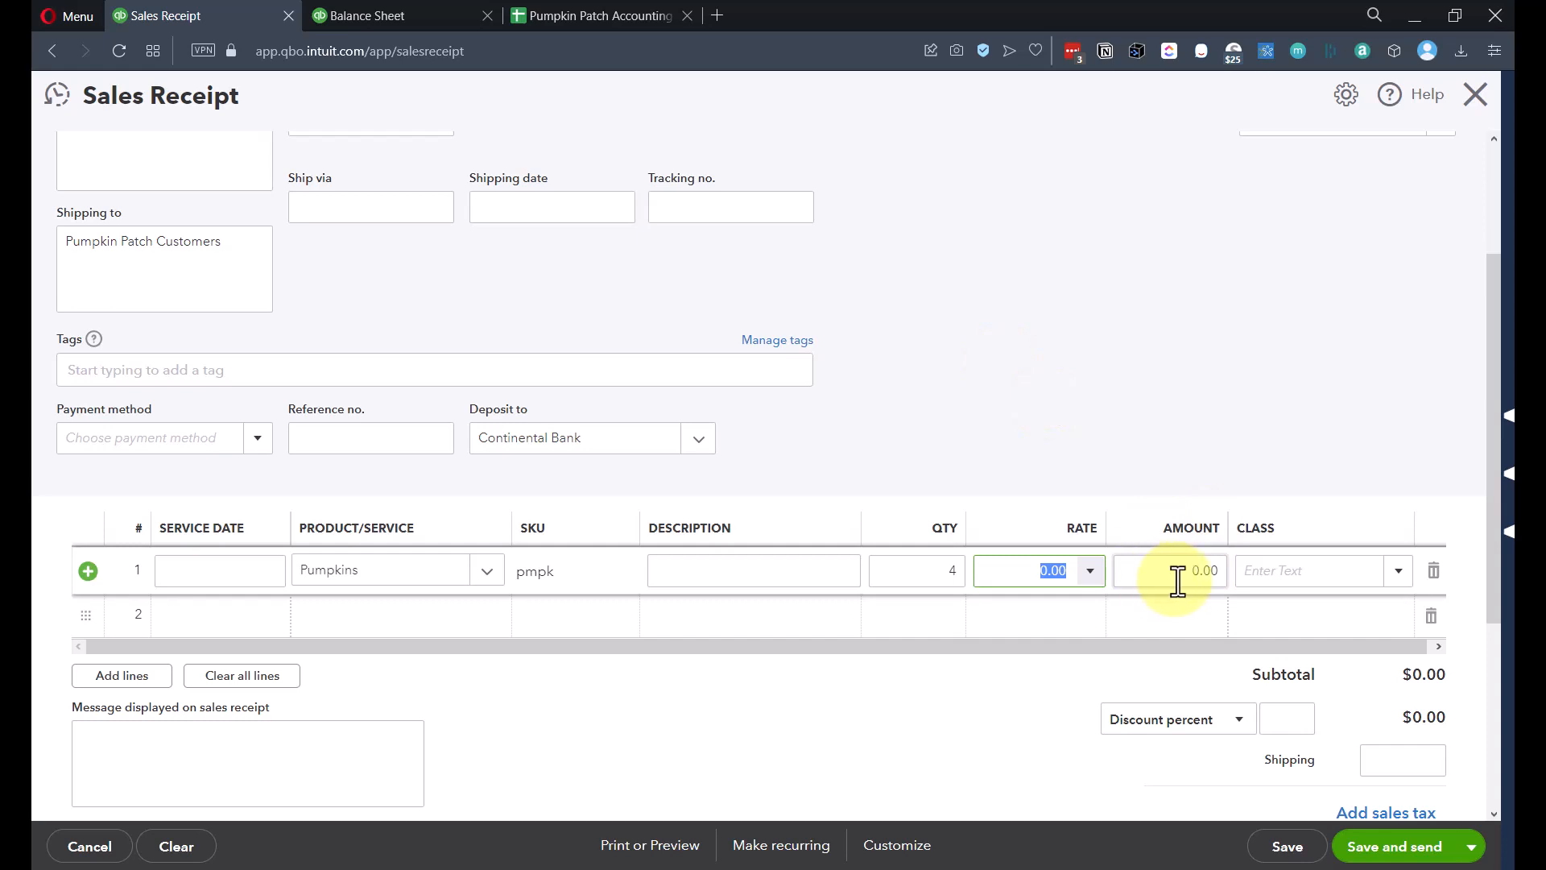
Step: Duplicate the Balance Sheet tab and run the Inventory Valuation Summary there to check the Pumpkins item's quantity, asset value and average cost
left_click(365, 13)
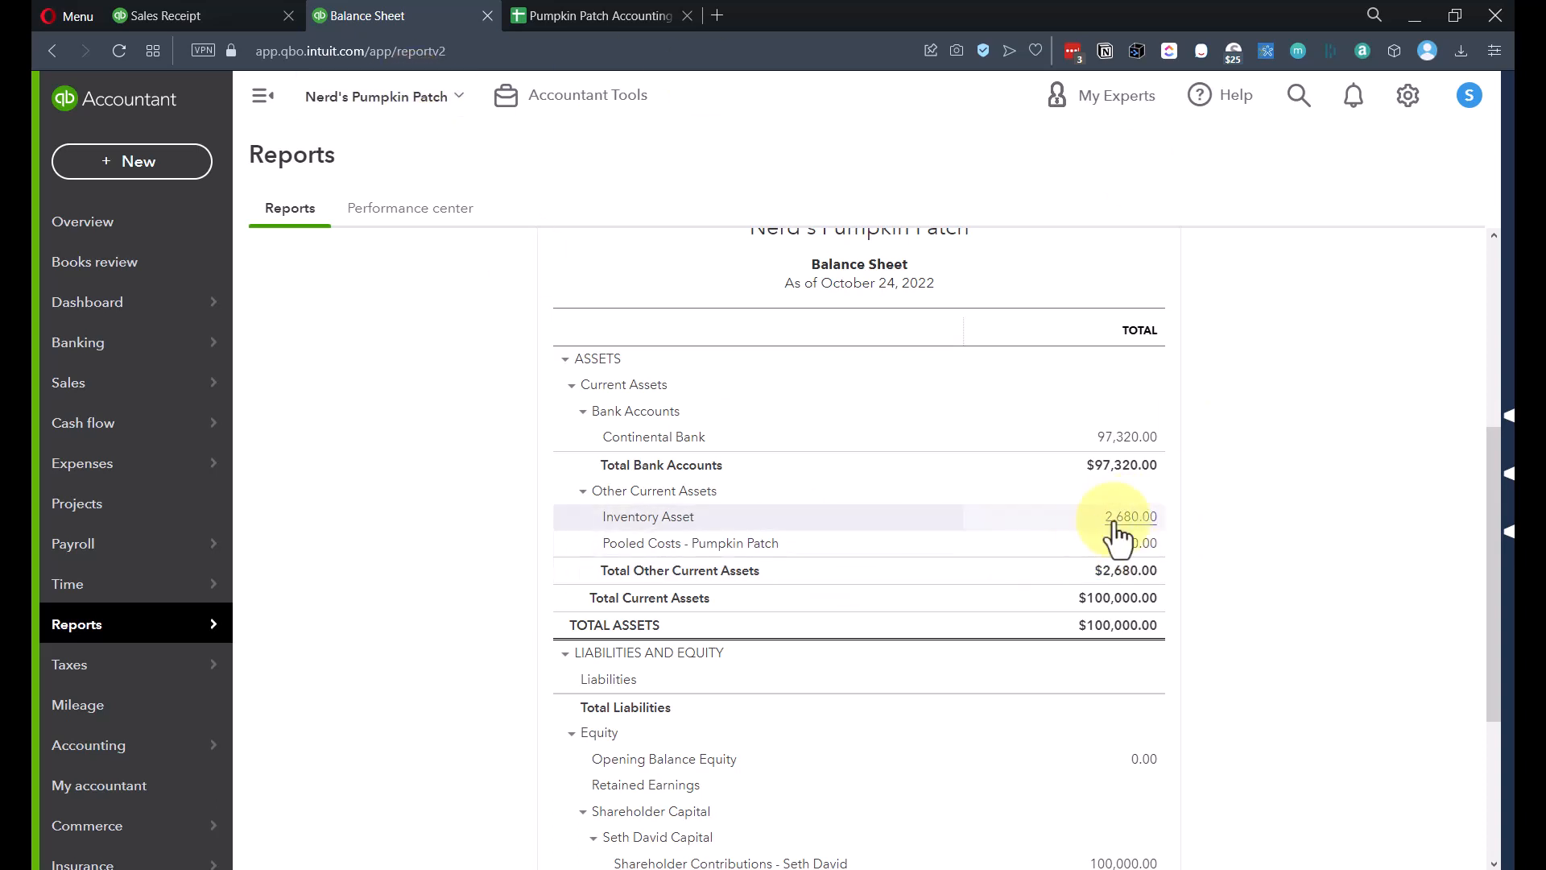
right_click(374, 8)
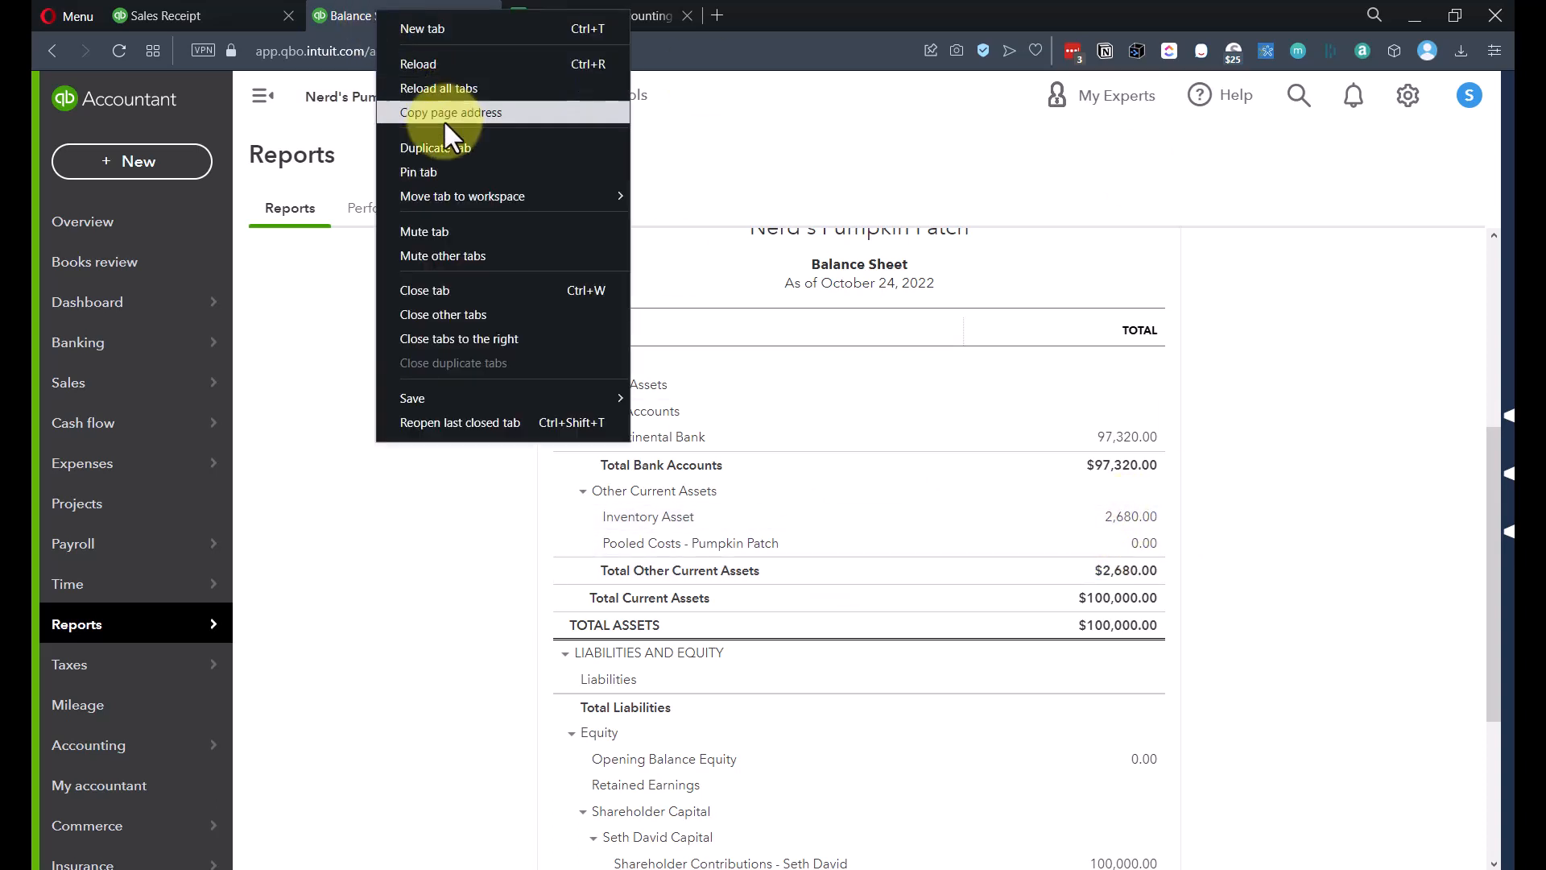
left_click(441, 148)
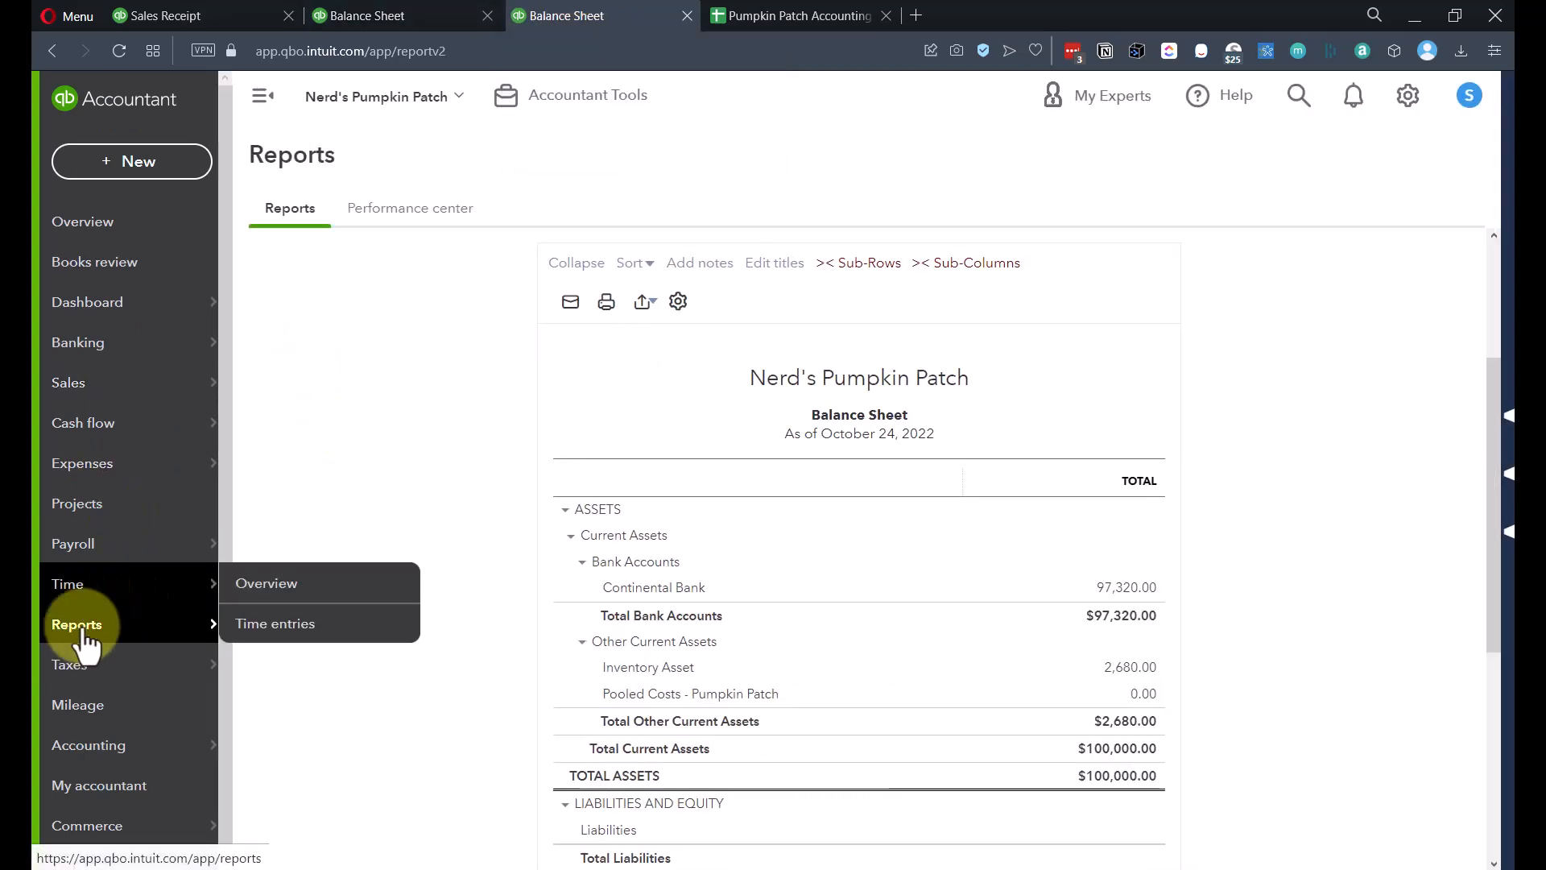
left_click(250, 642)
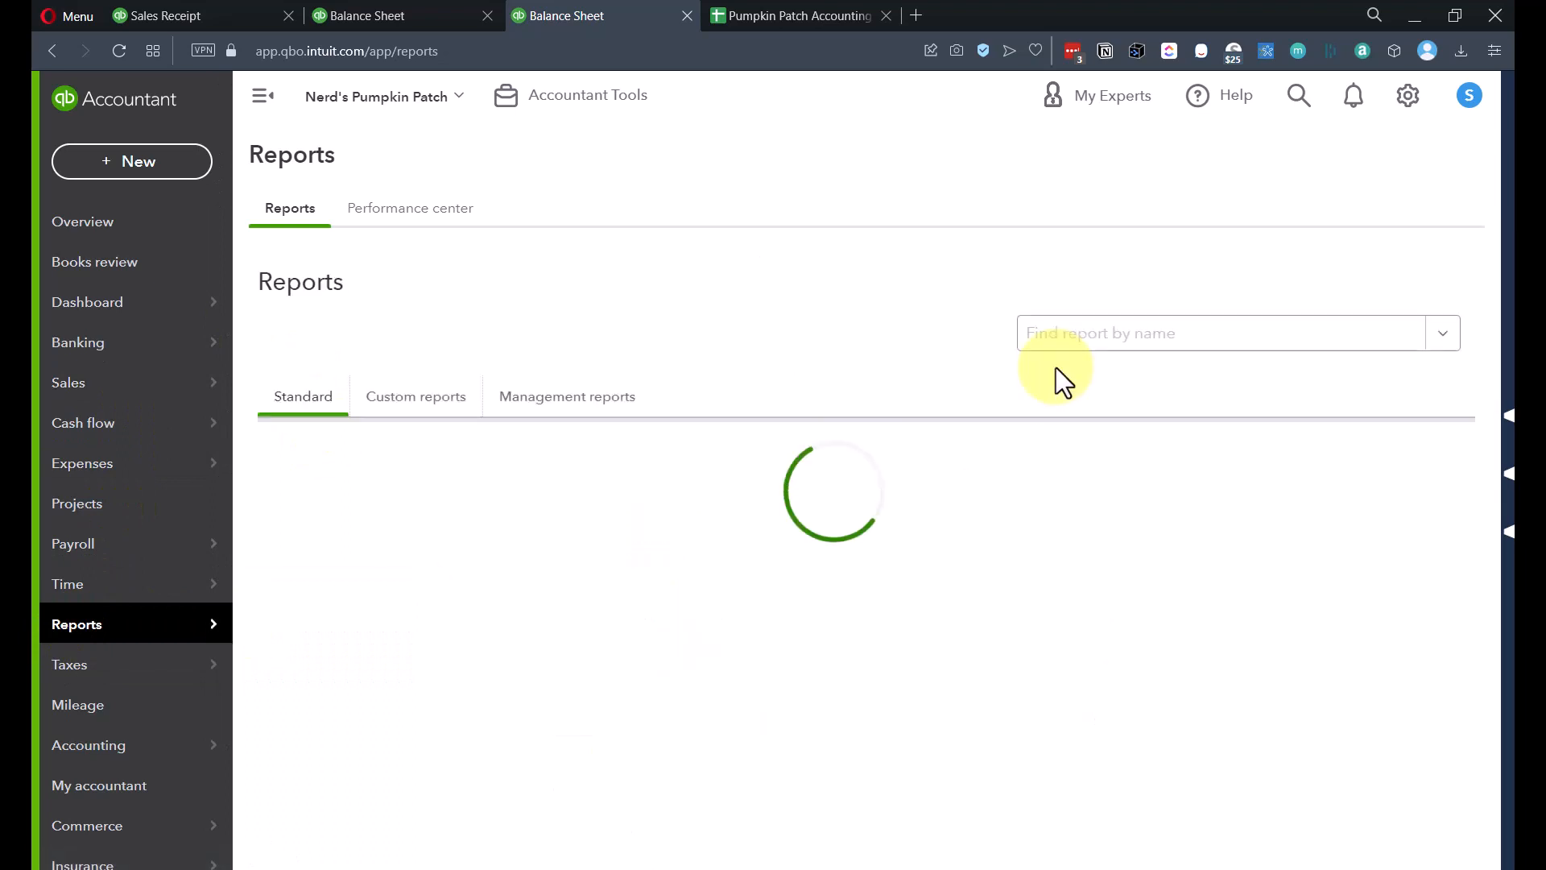
left_click(1057, 333)
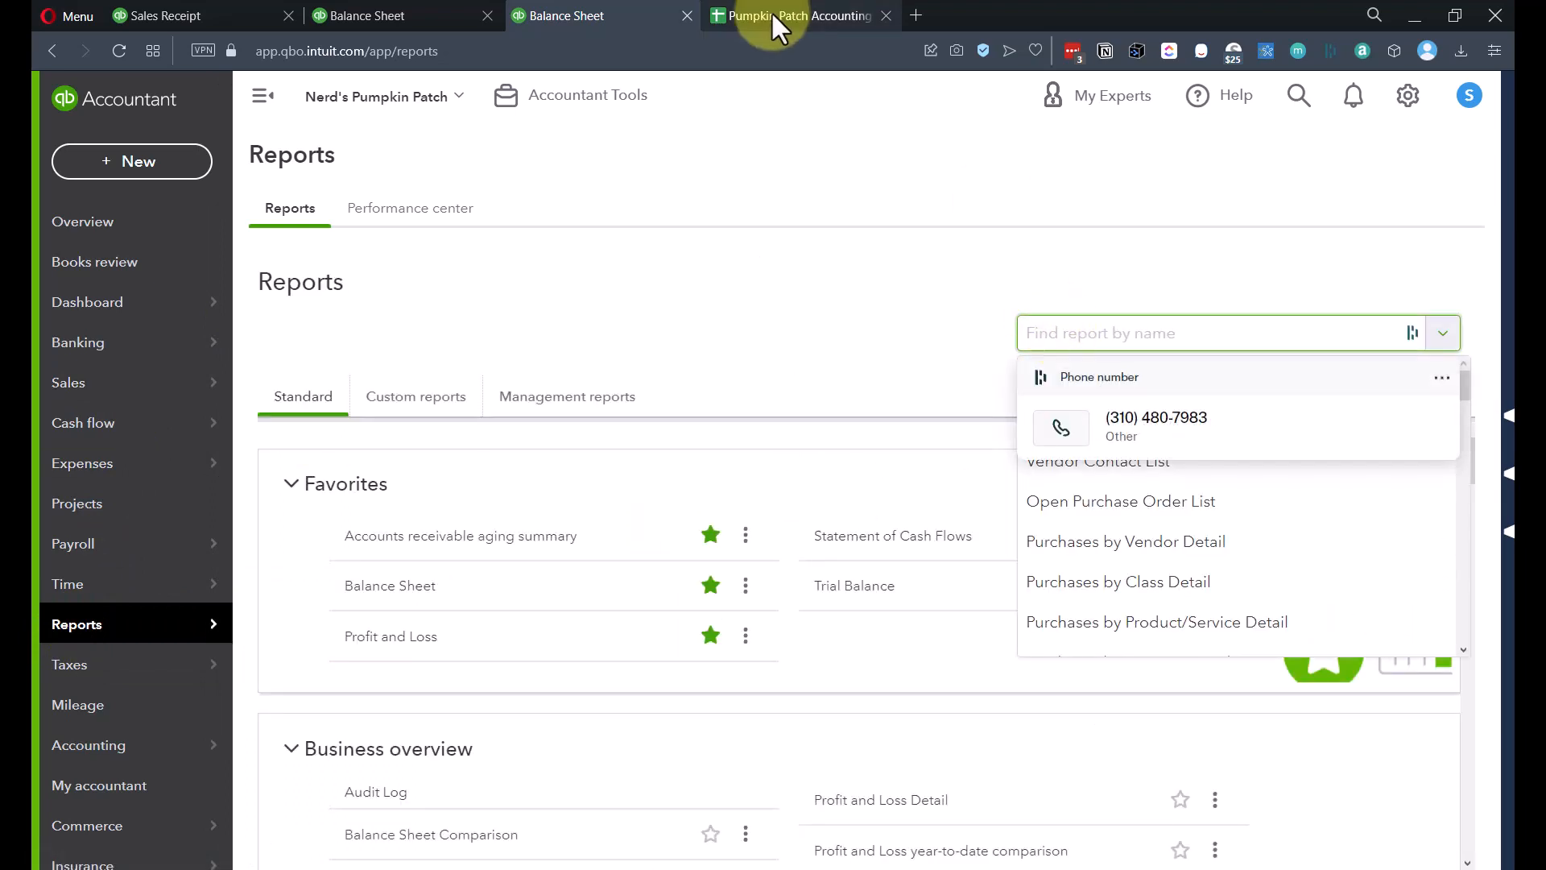
type("prod")
left_click_drag(1084, 338, 774, 317)
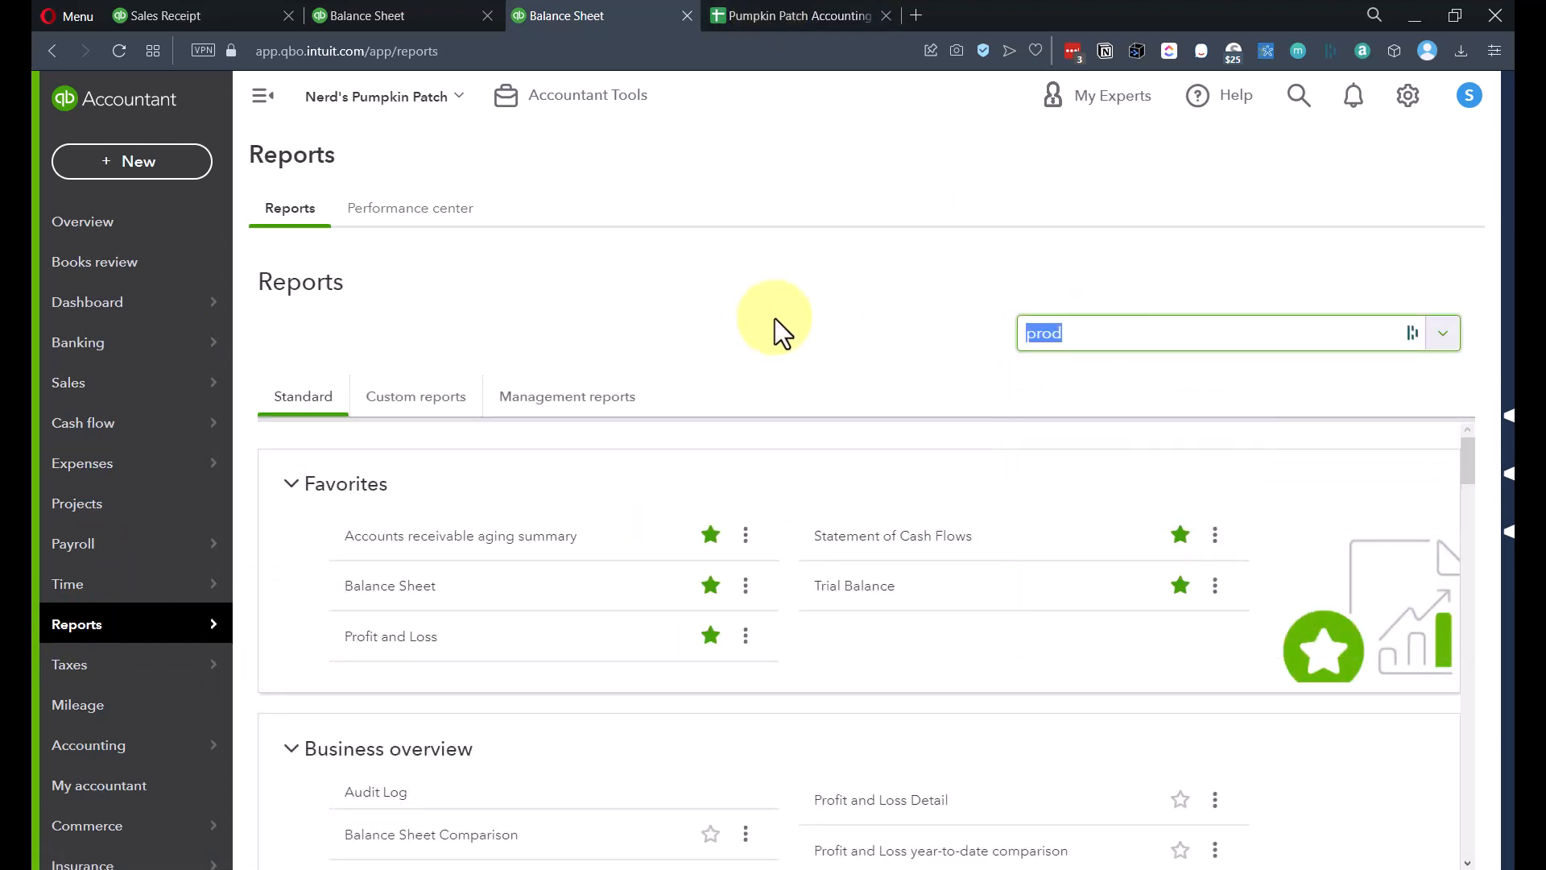
type("invent")
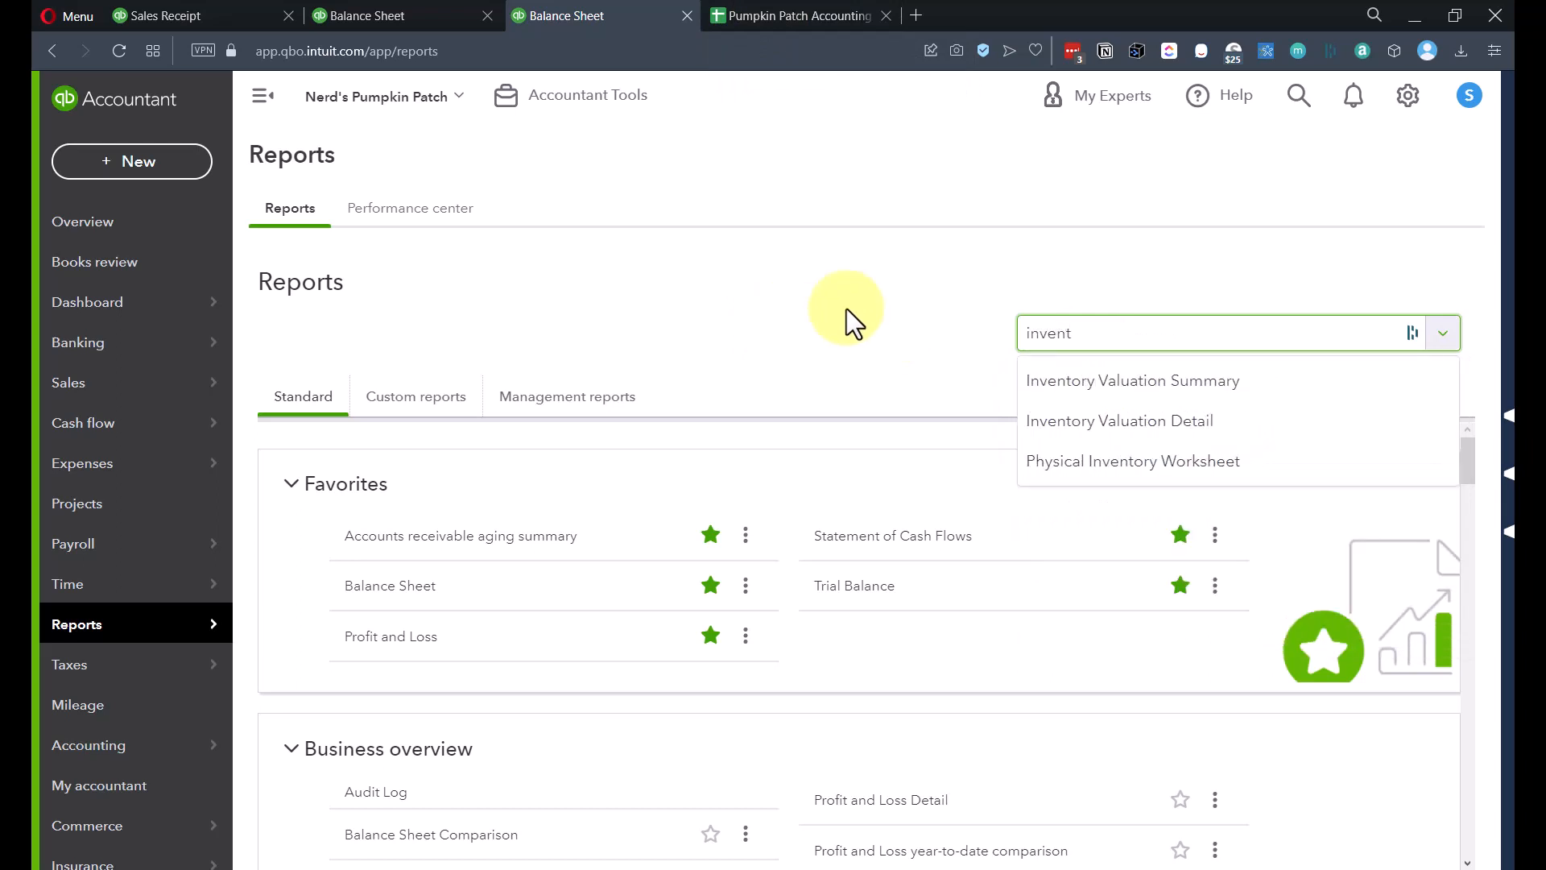
left_click(1142, 383)
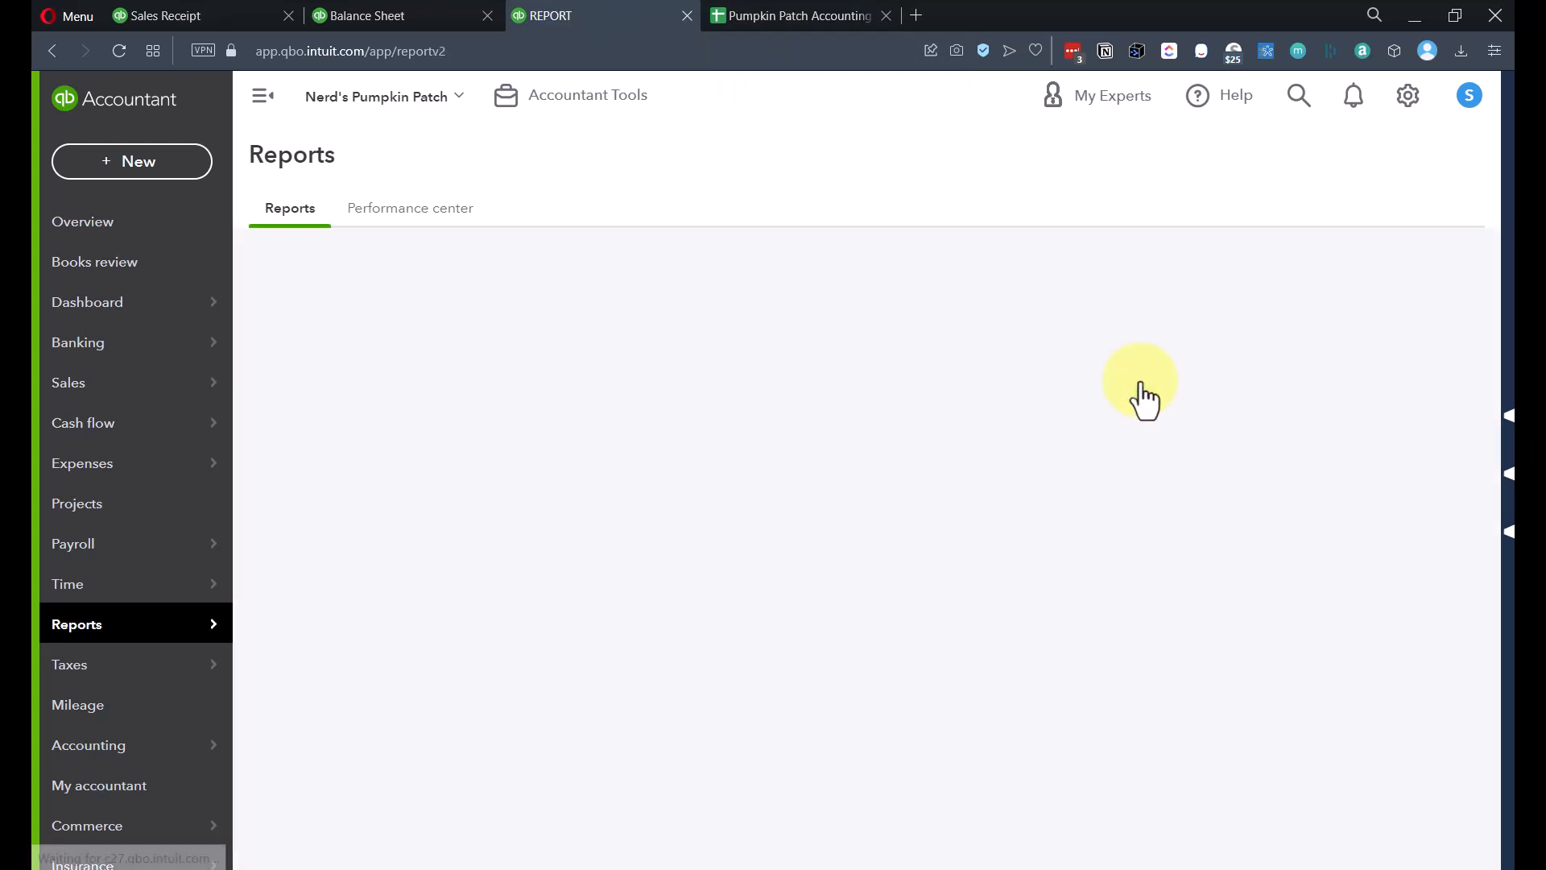
scroll(870, 516, "down", 1)
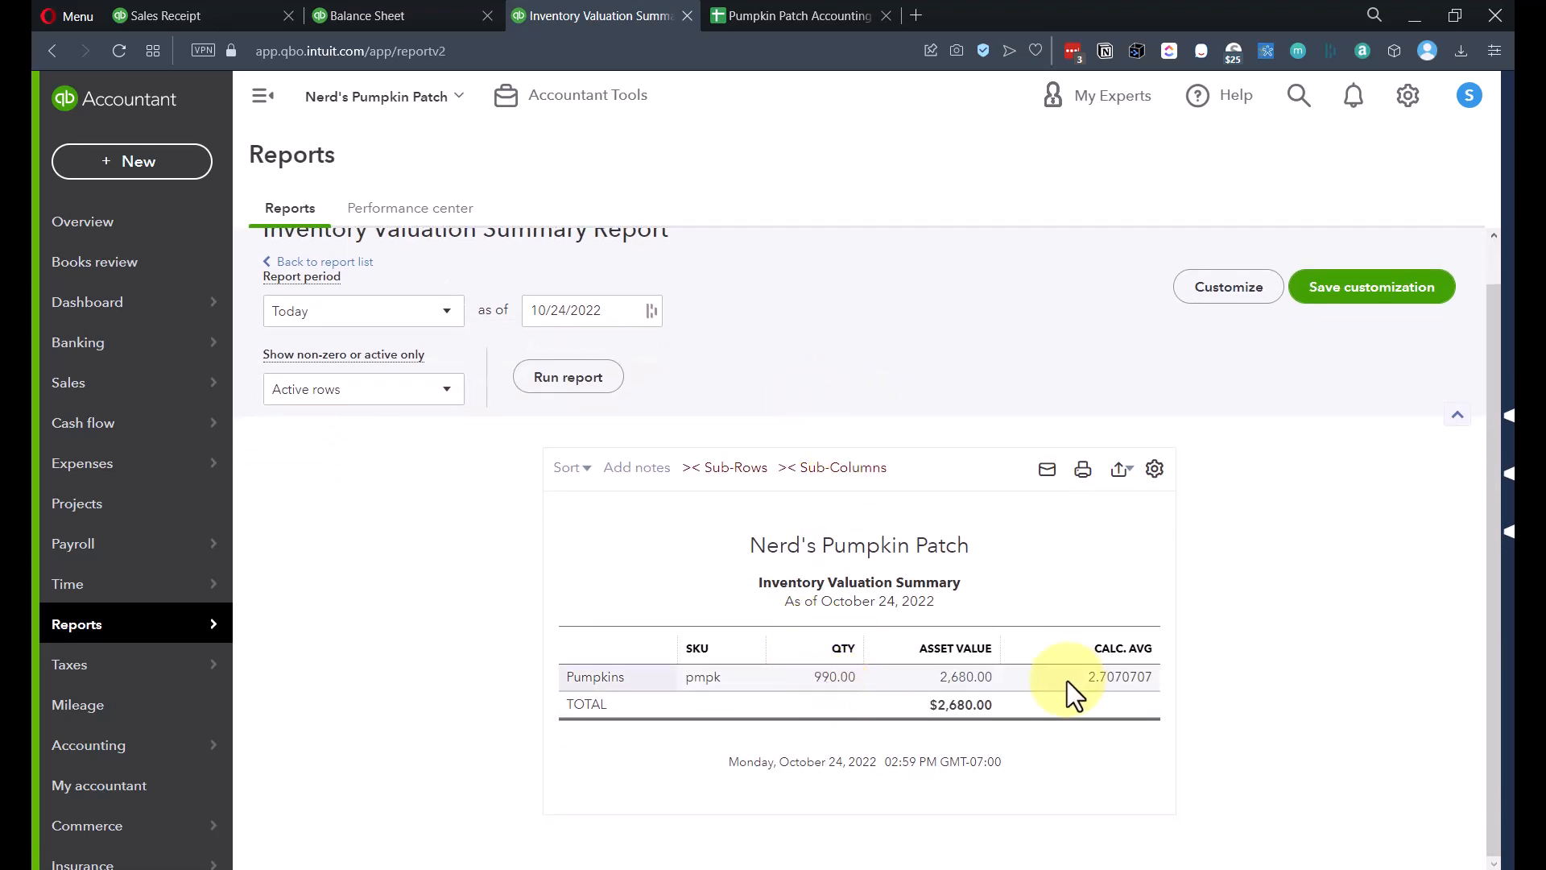
Step: Return to the sales receipt and check the quantity, rate and amount of the Pumpkins line
left_click(186, 15)
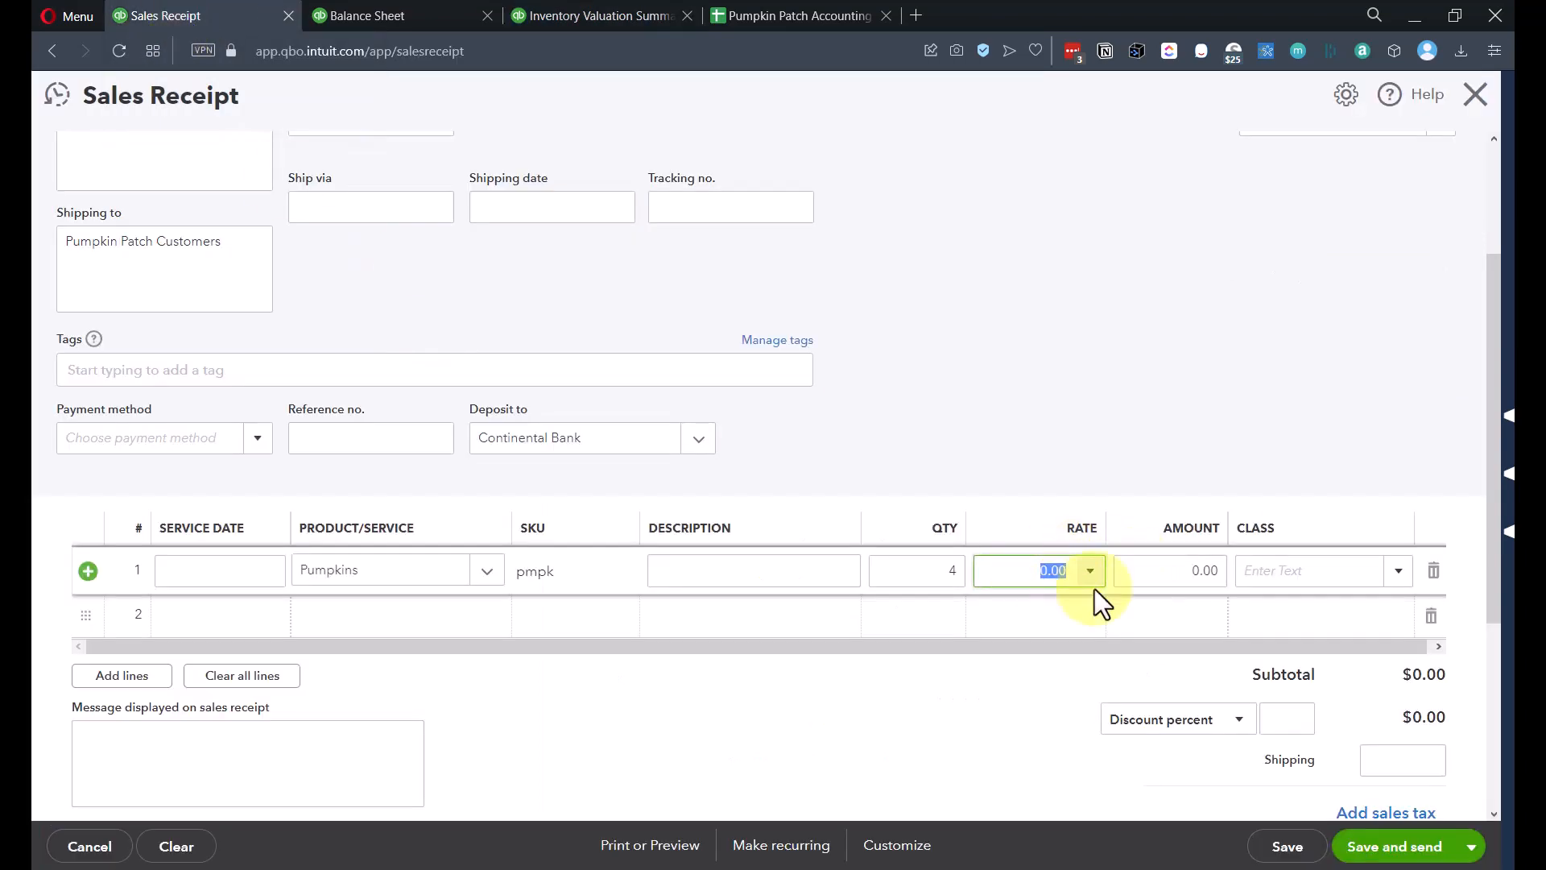
left_click(1037, 572)
left_click(915, 574)
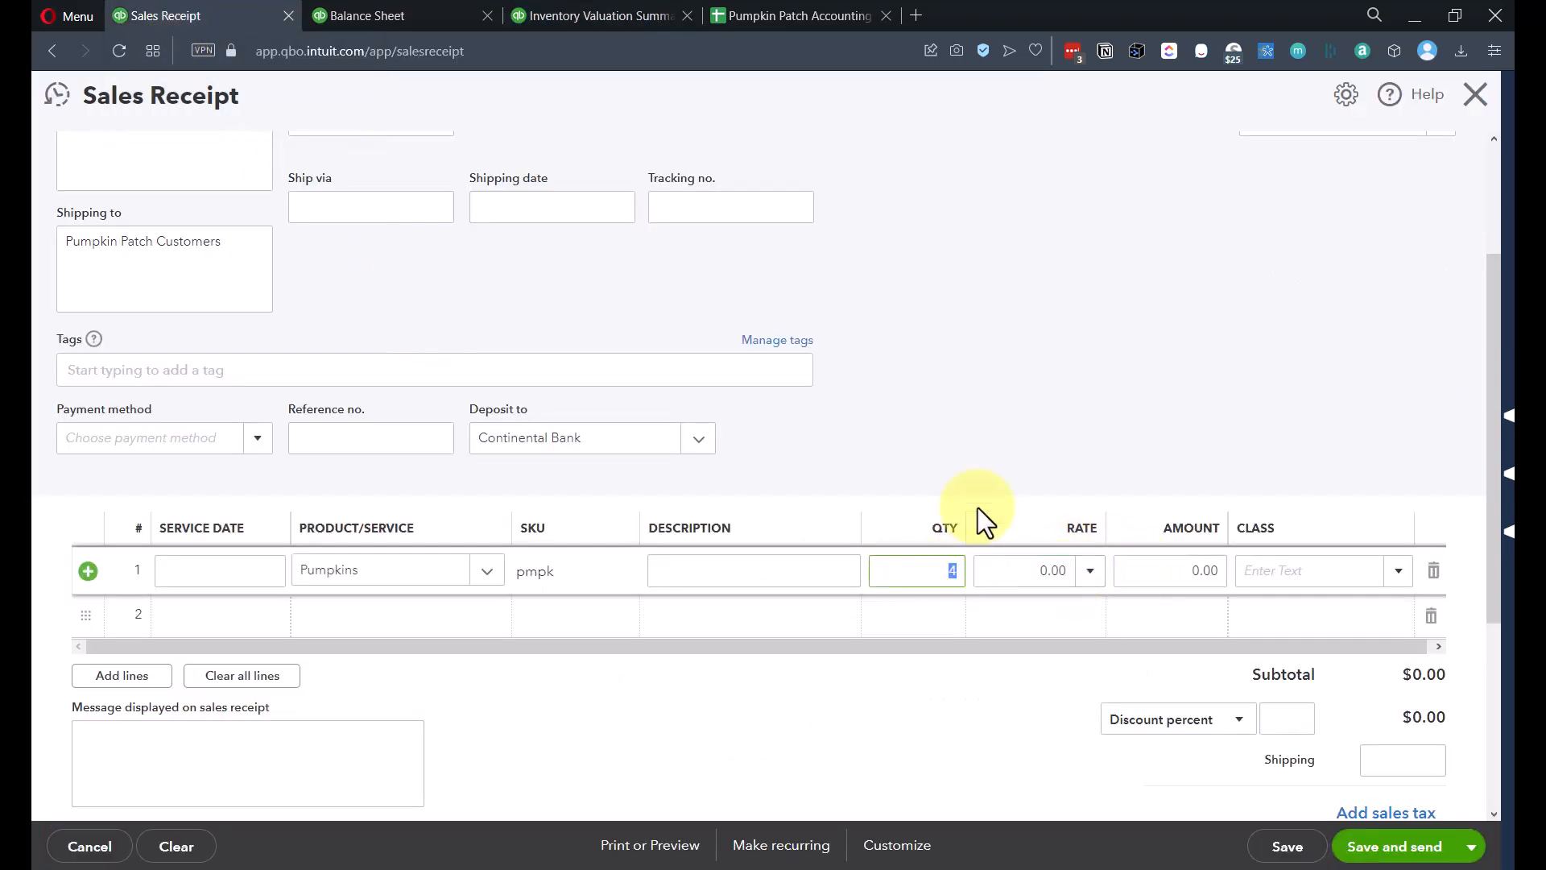
key("Tab")
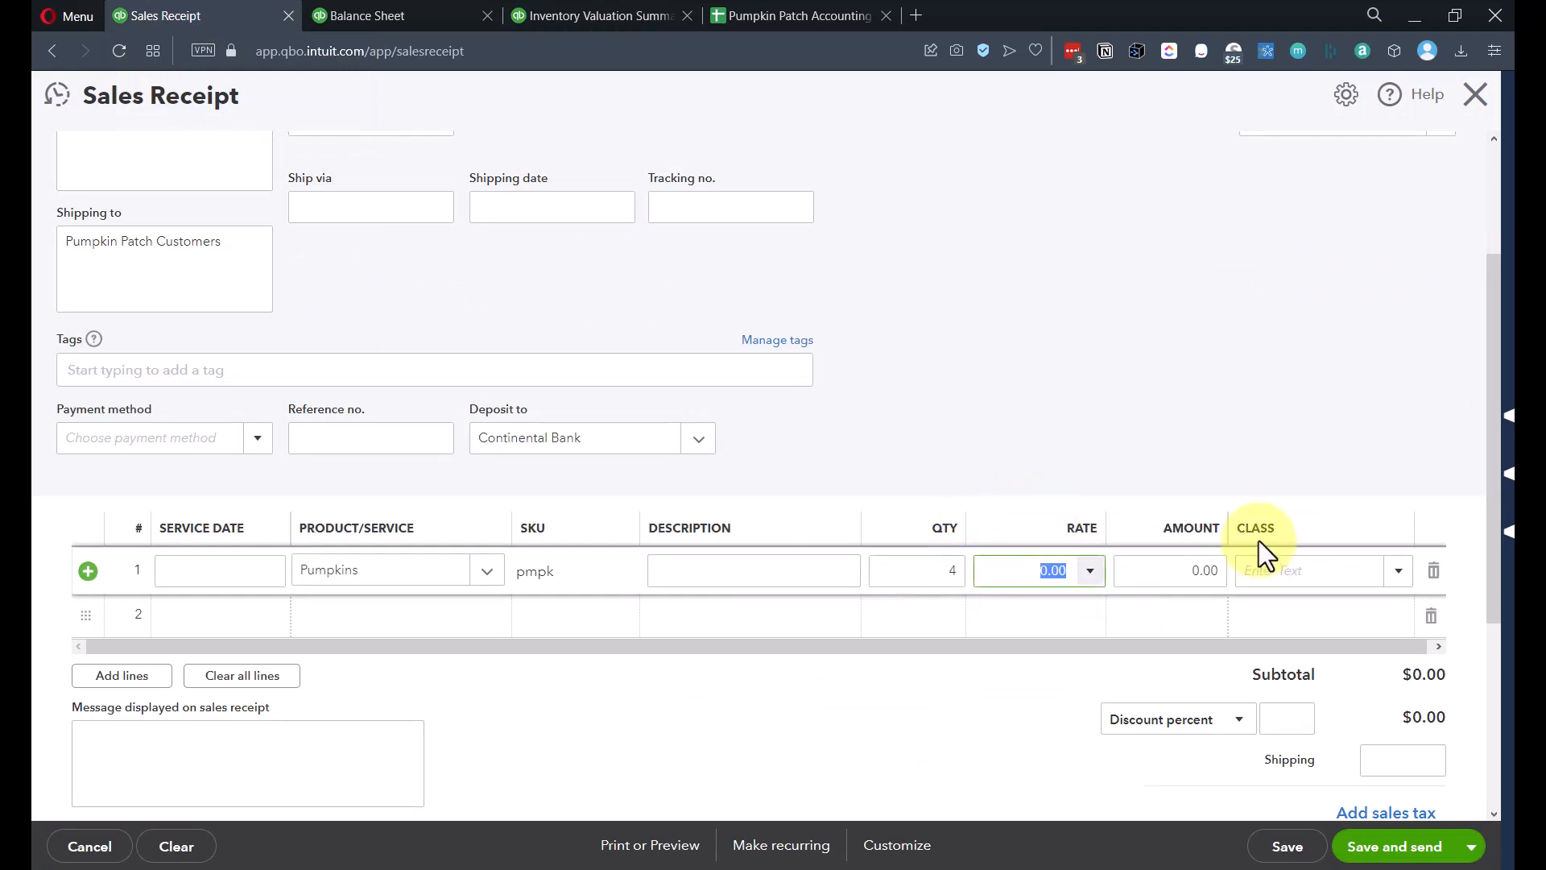
key("Tab")
left_click(946, 570)
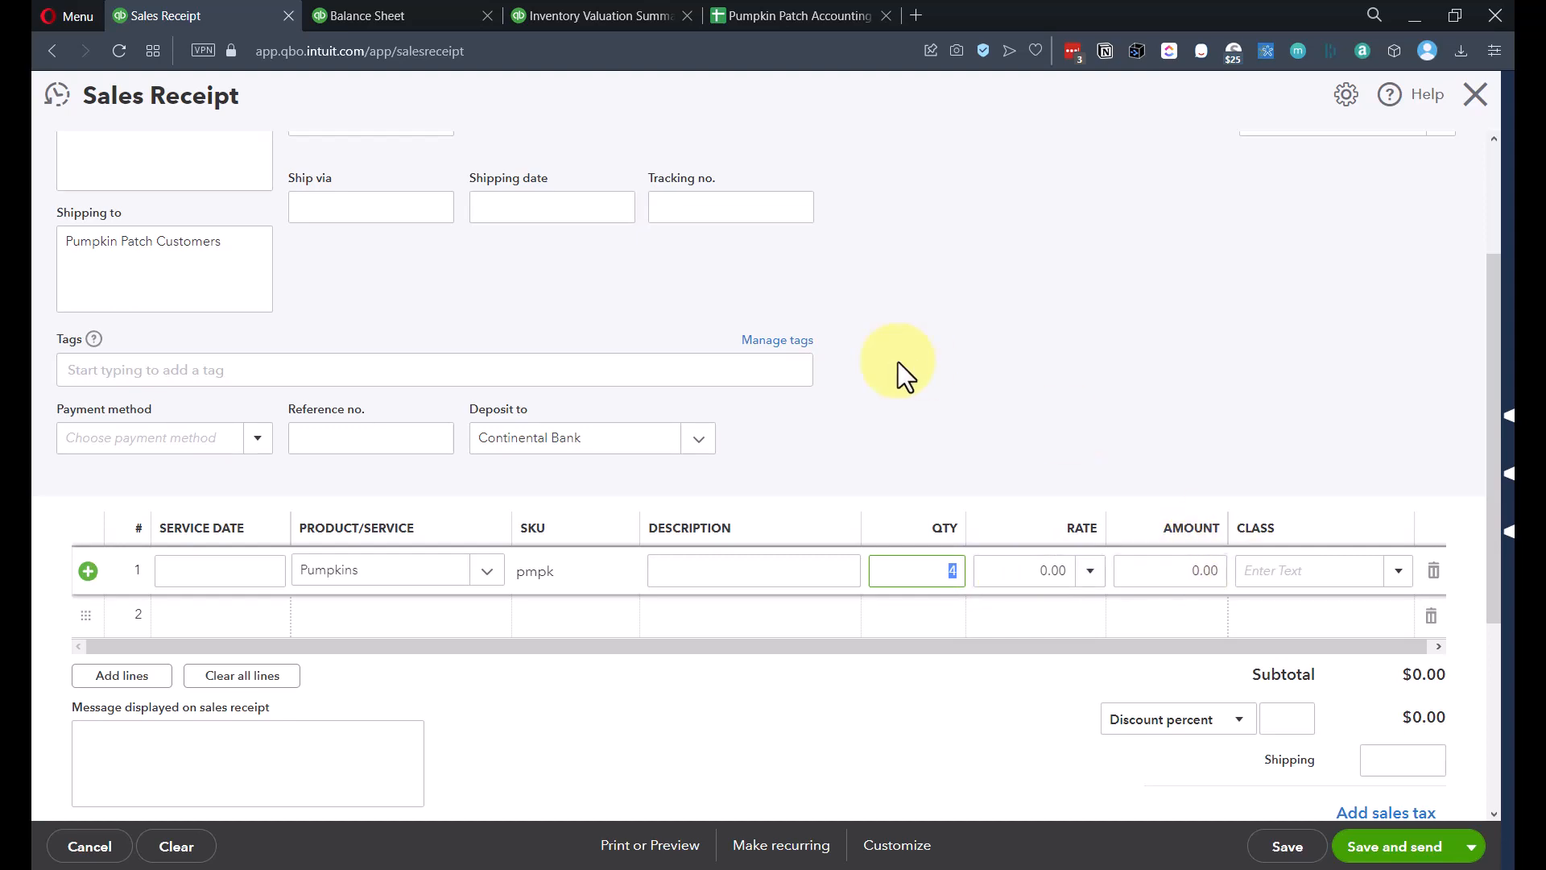
Step: Save and close the sales receipt for the 4 pumpkins
scroll(892, 370, "up", 3)
scroll(887, 384, "down", 5)
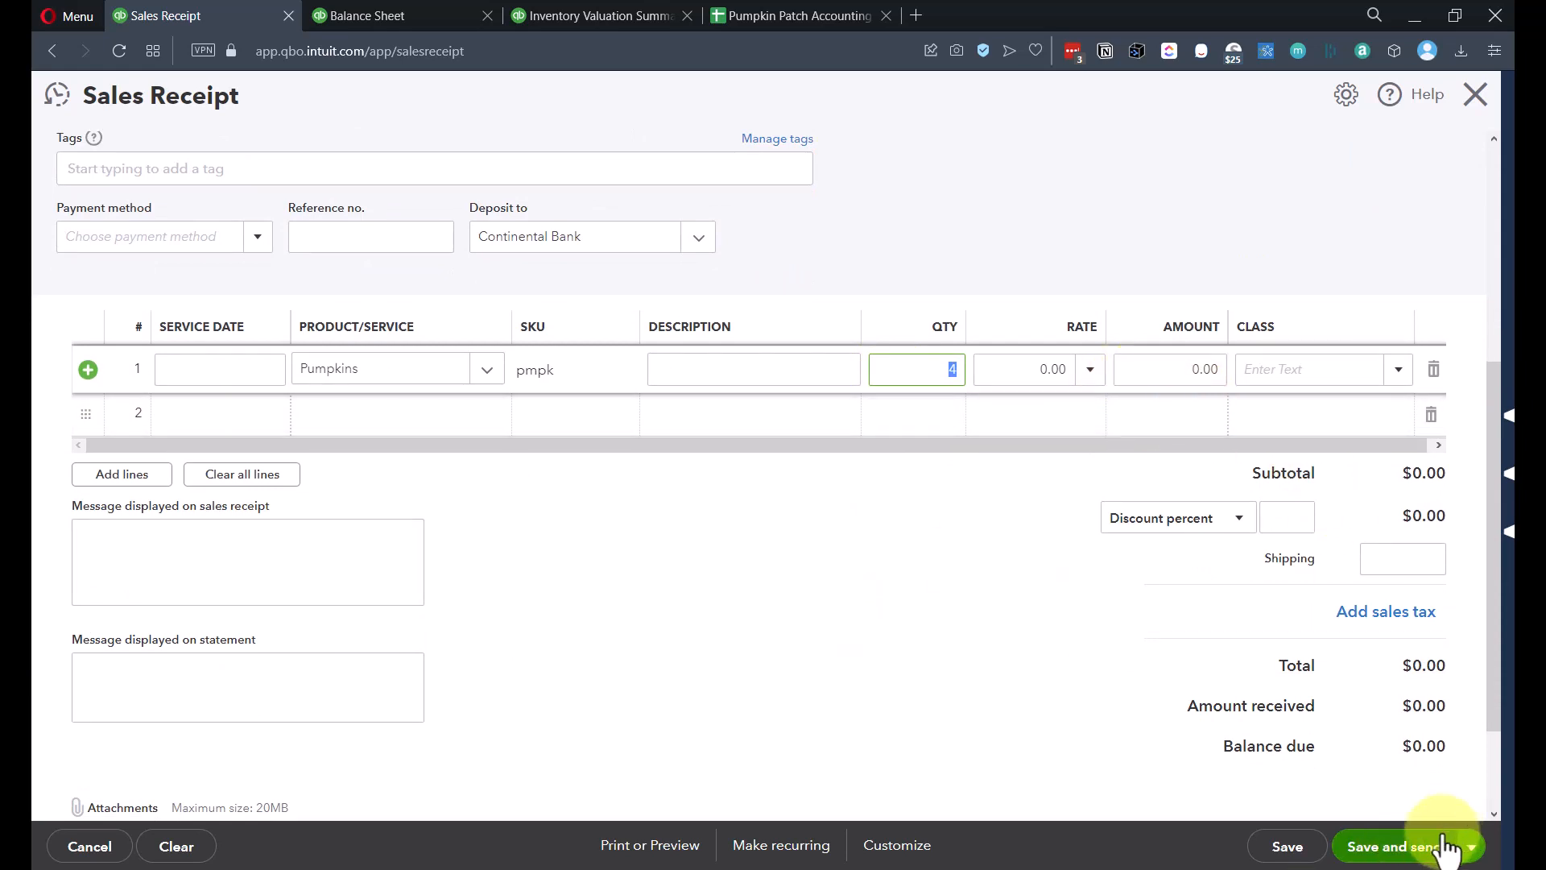
left_click(1474, 847)
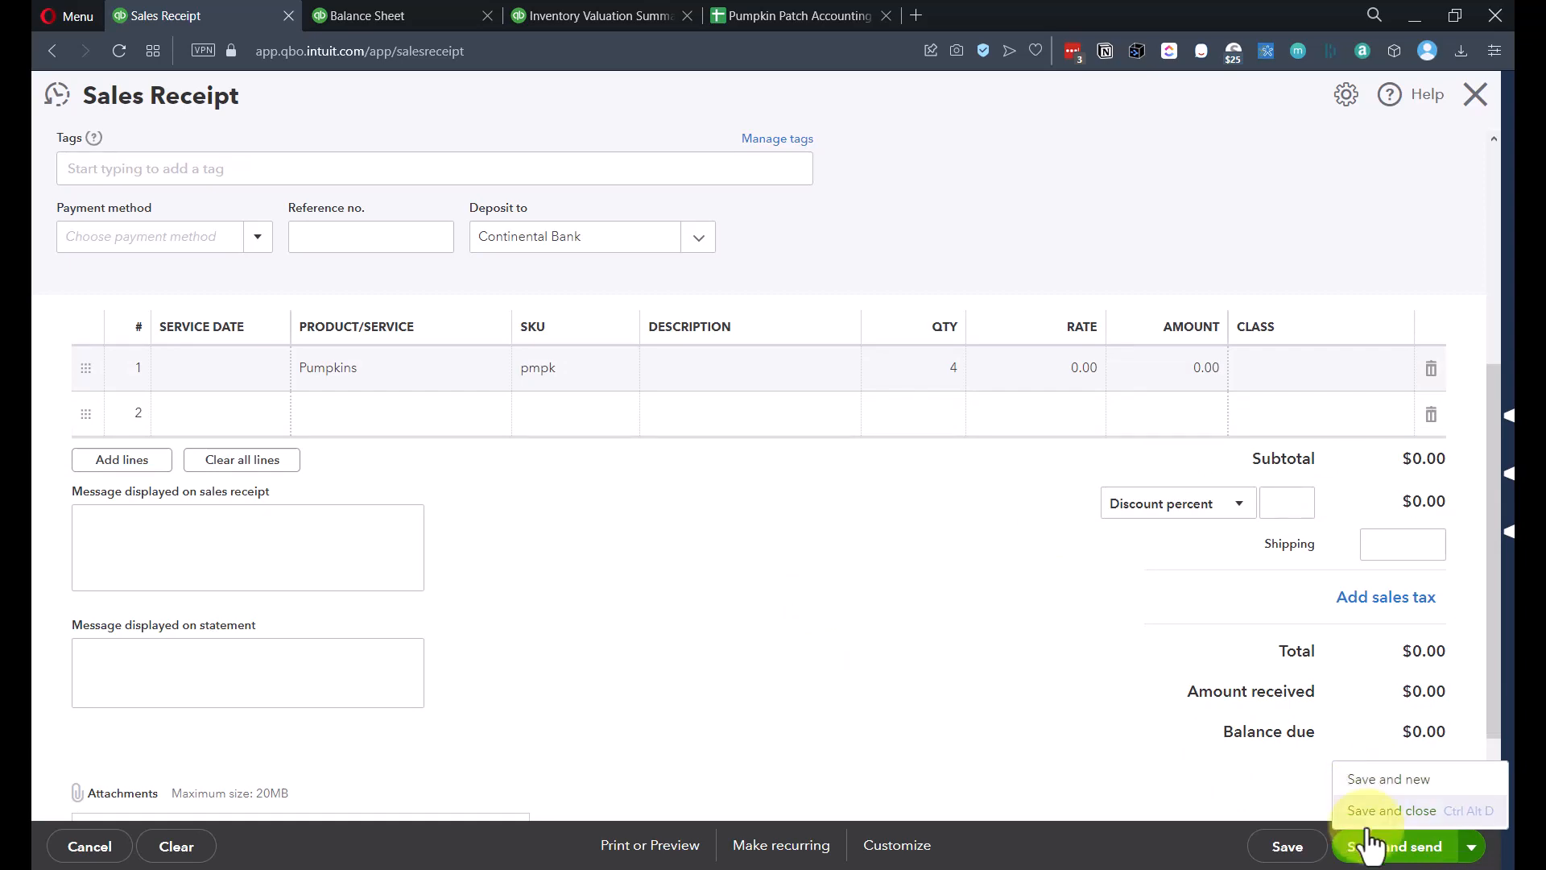
left_click(1391, 807)
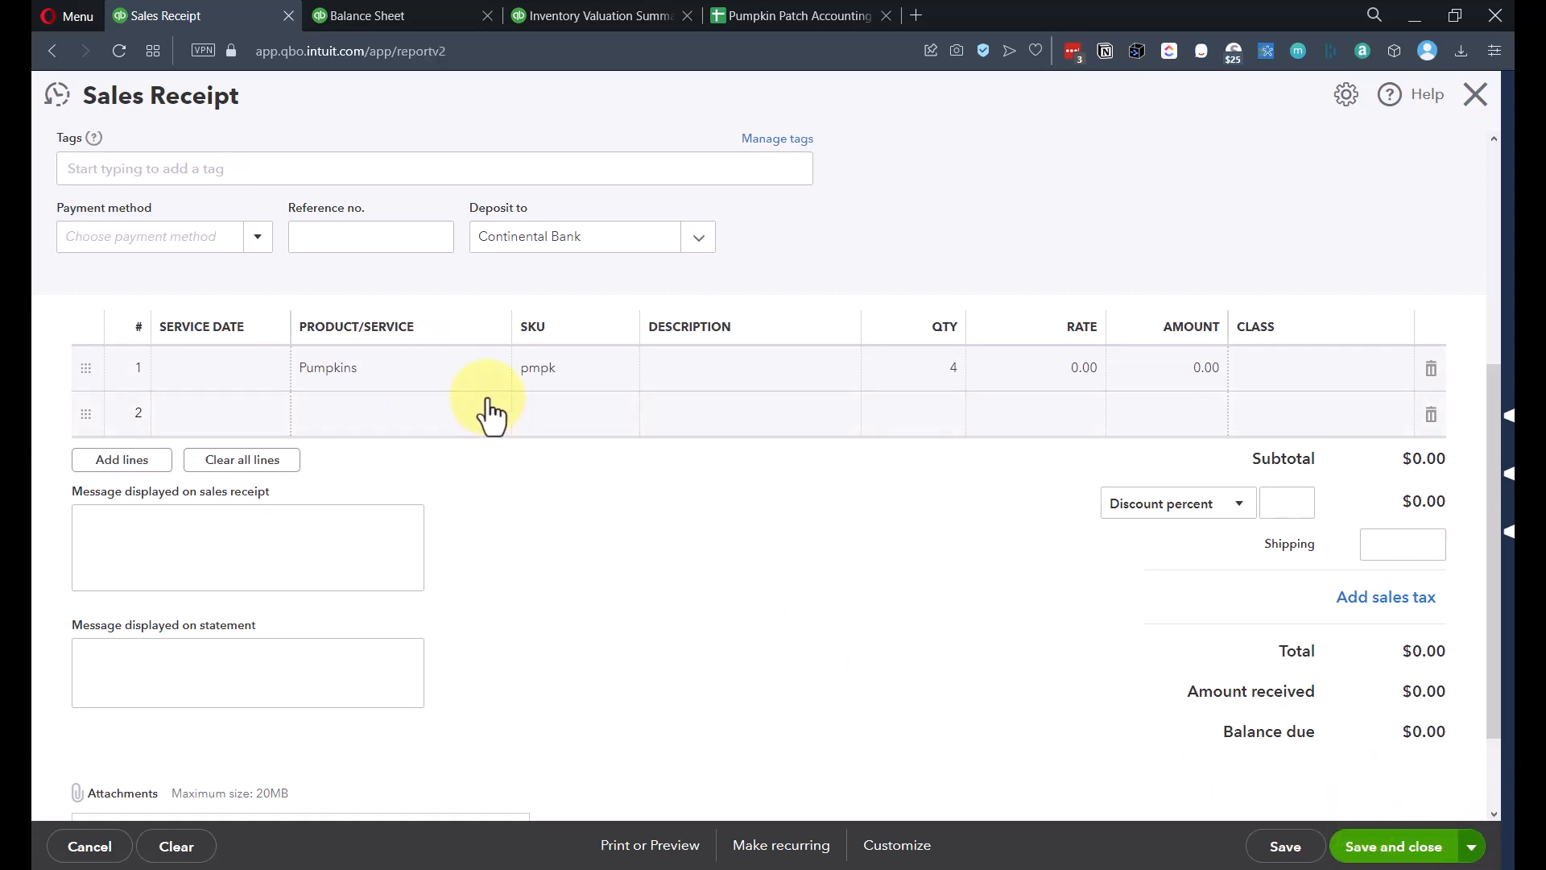
Step: Rerun the Inventory Valuation Summary to check the Pumpkins item's quantity and asset value following the sale
left_click(801, 18)
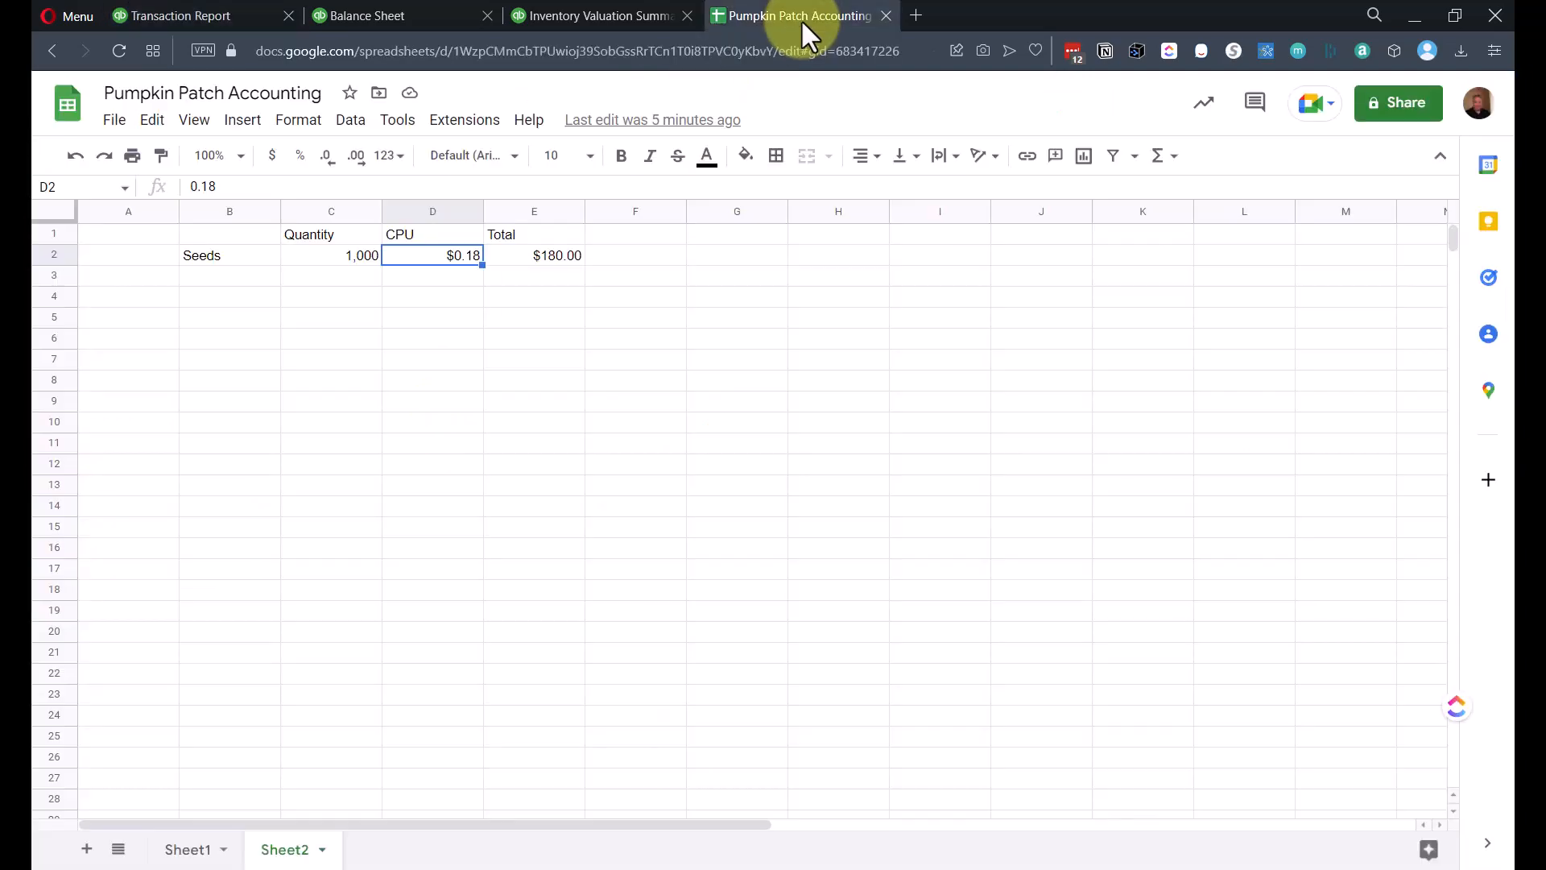
left_click(636, 11)
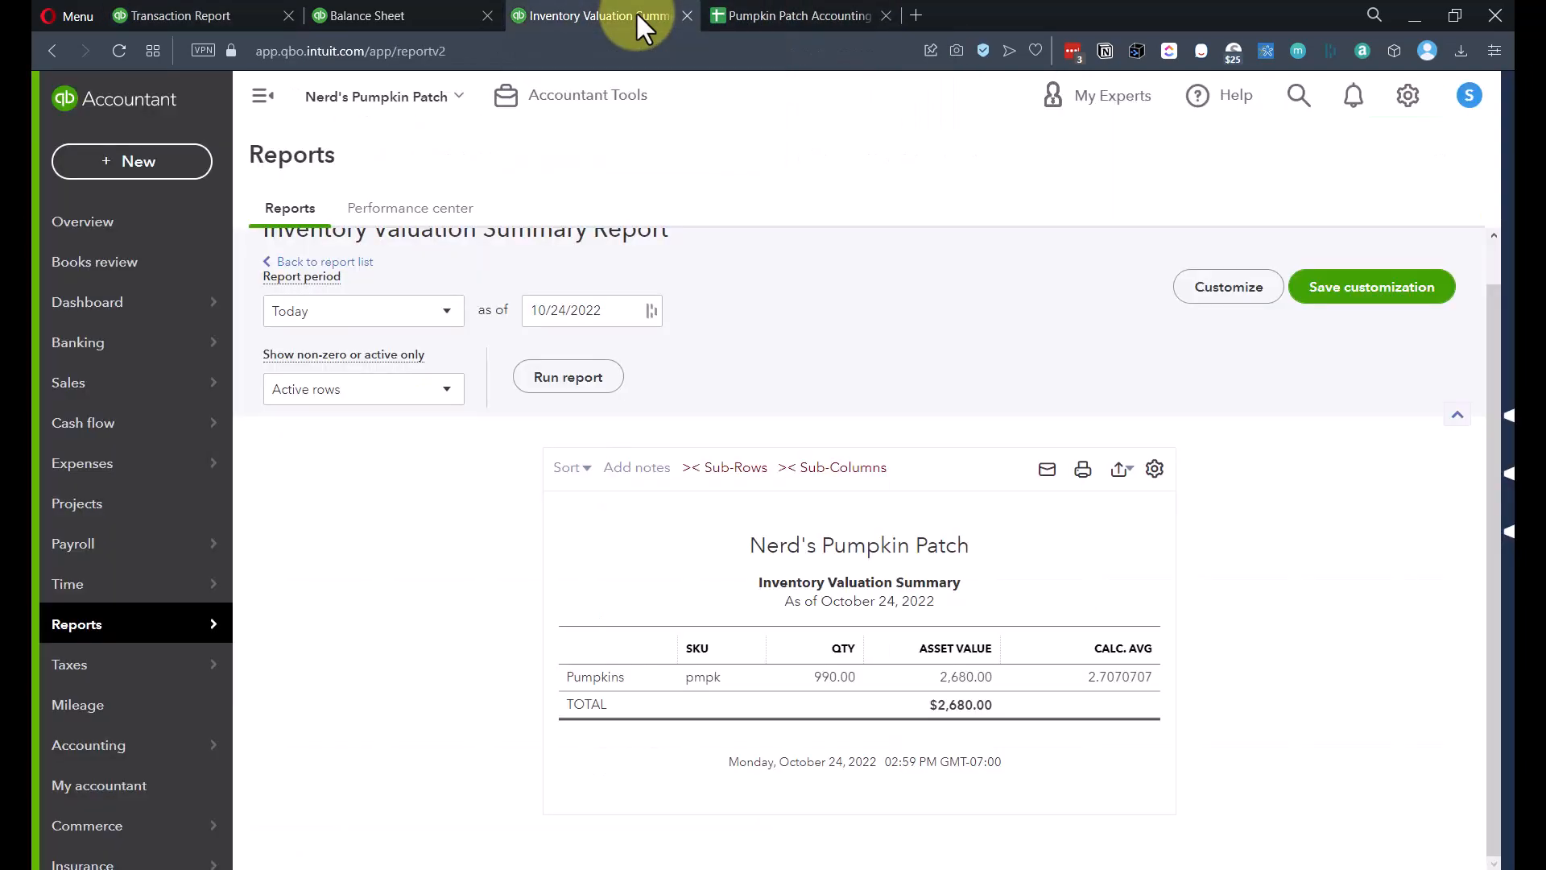
left_click(568, 379)
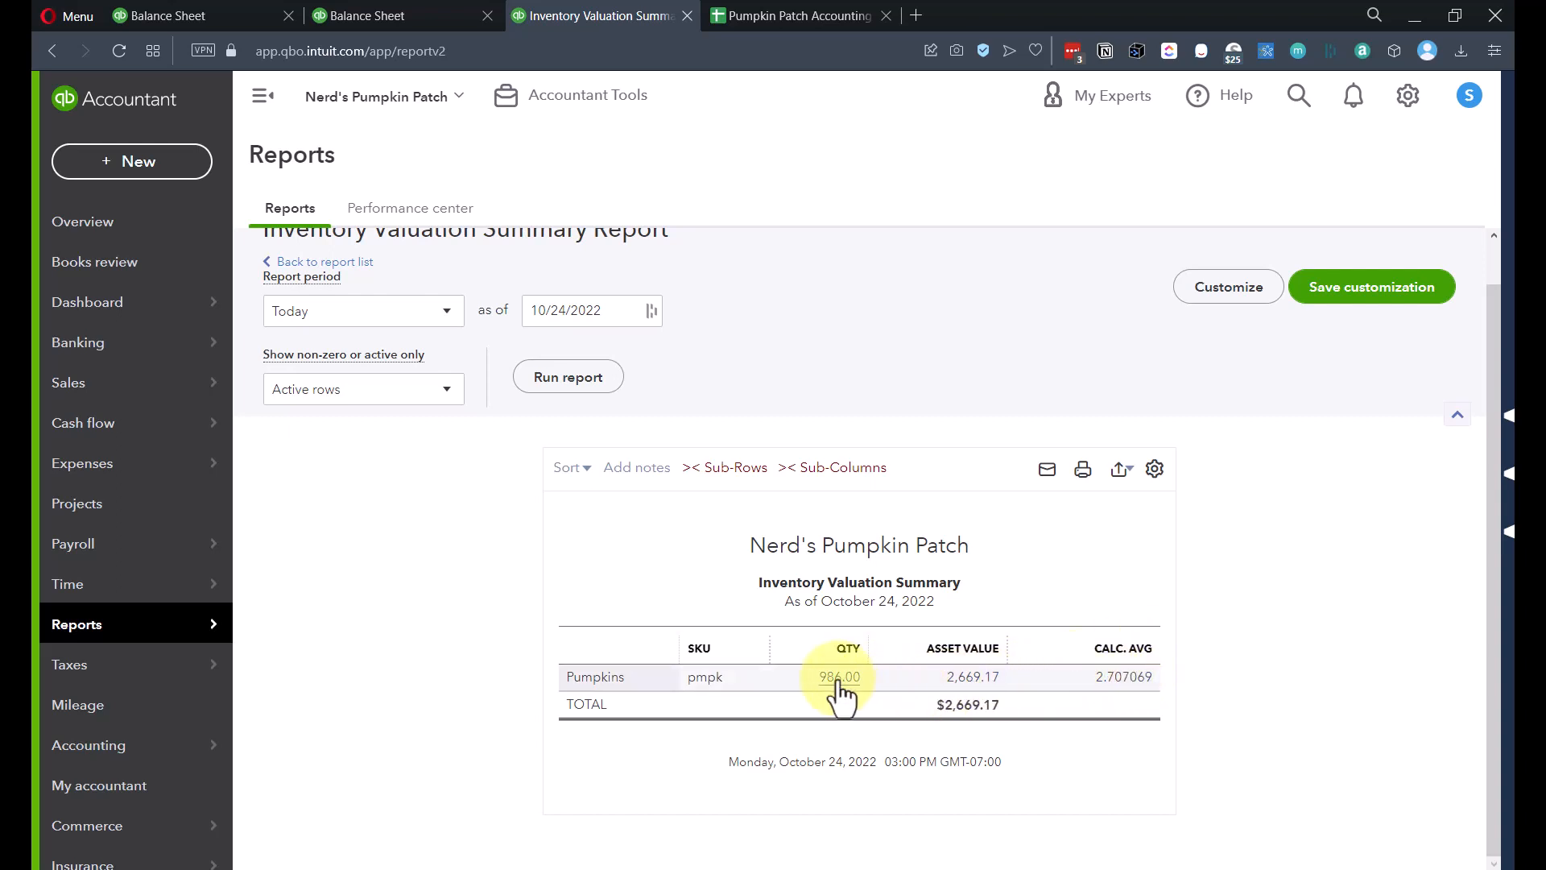
Step: Check Inventory Asset on the Balance Sheet and run the Profit and Loss report to examine Cost of Goods Sold
left_click(362, 10)
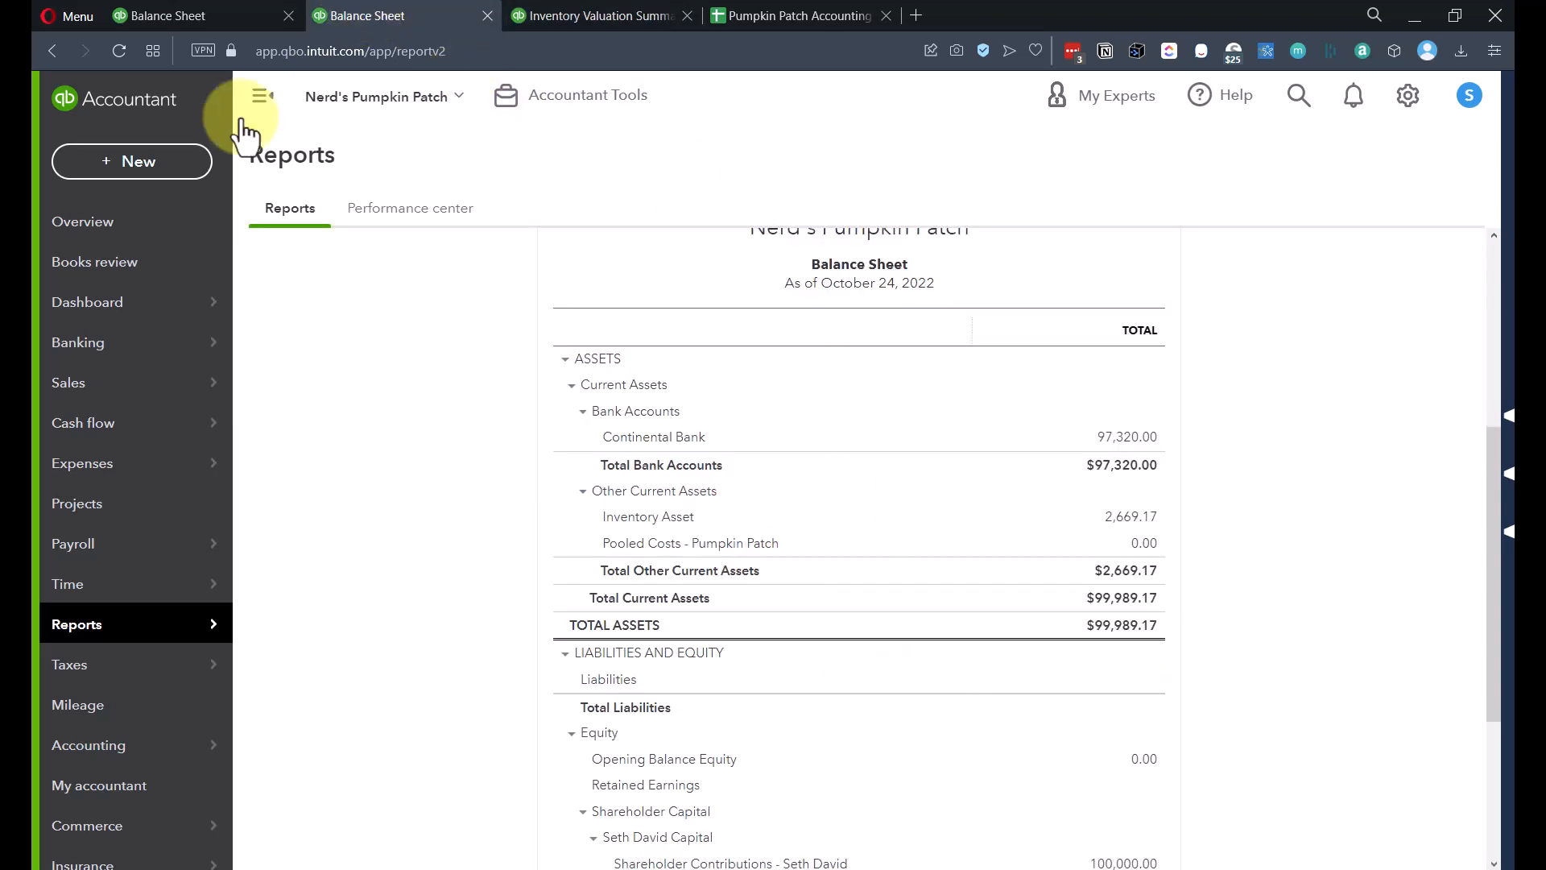
left_click(69, 635)
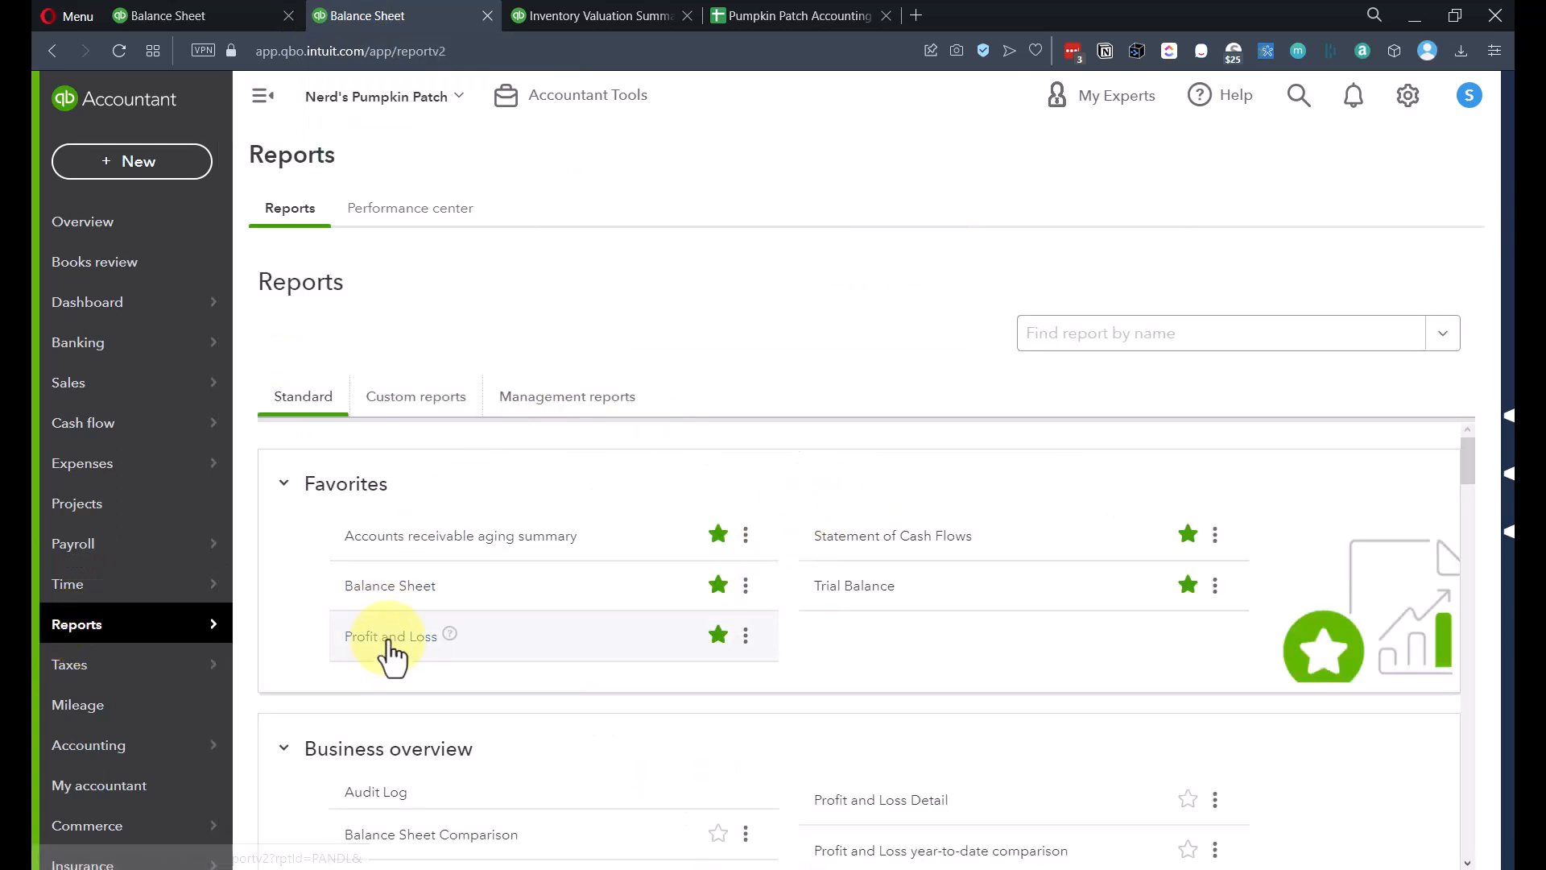
left_click(390, 640)
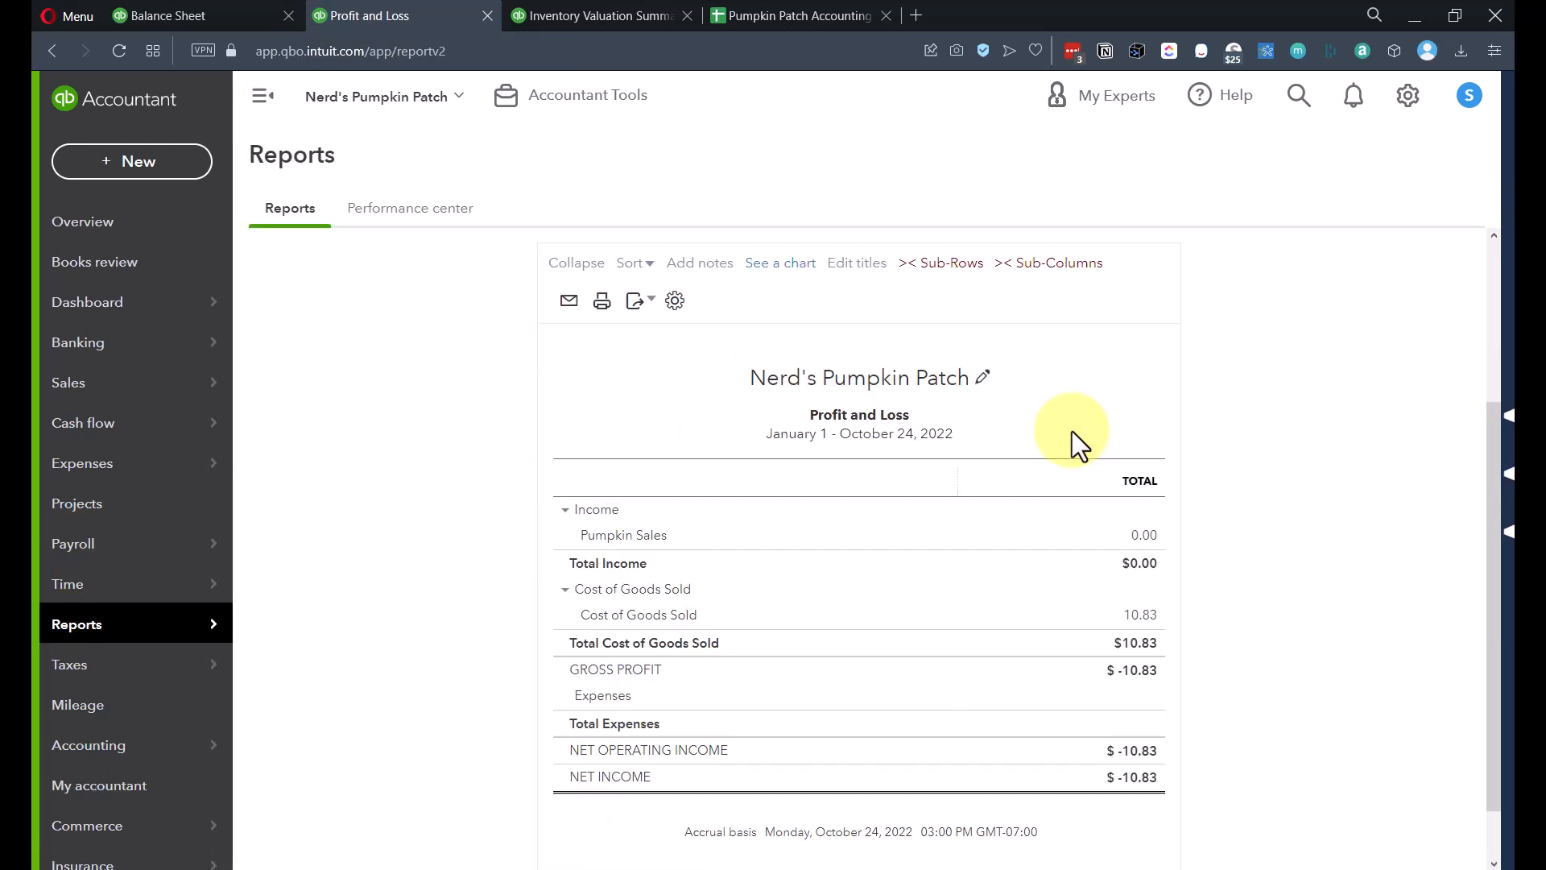
scroll(1060, 451, "down", 1)
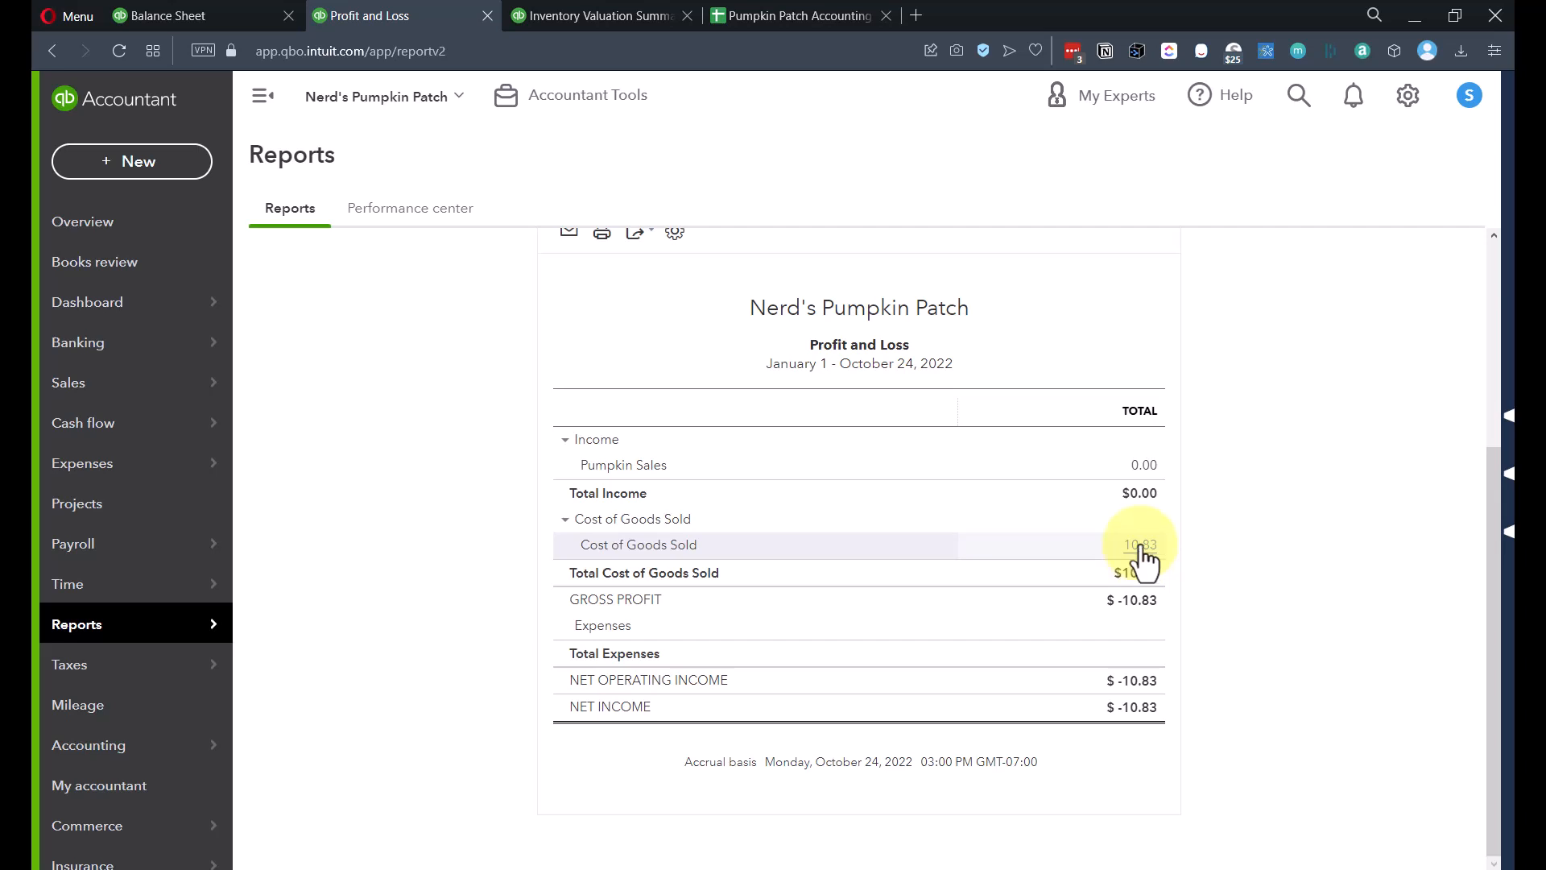
Step: Compare the Pumpkins asset value and average cost in the Inventory Valuation Summary with the Profit and Loss report's Cost of Goods Sold
left_click(637, 15)
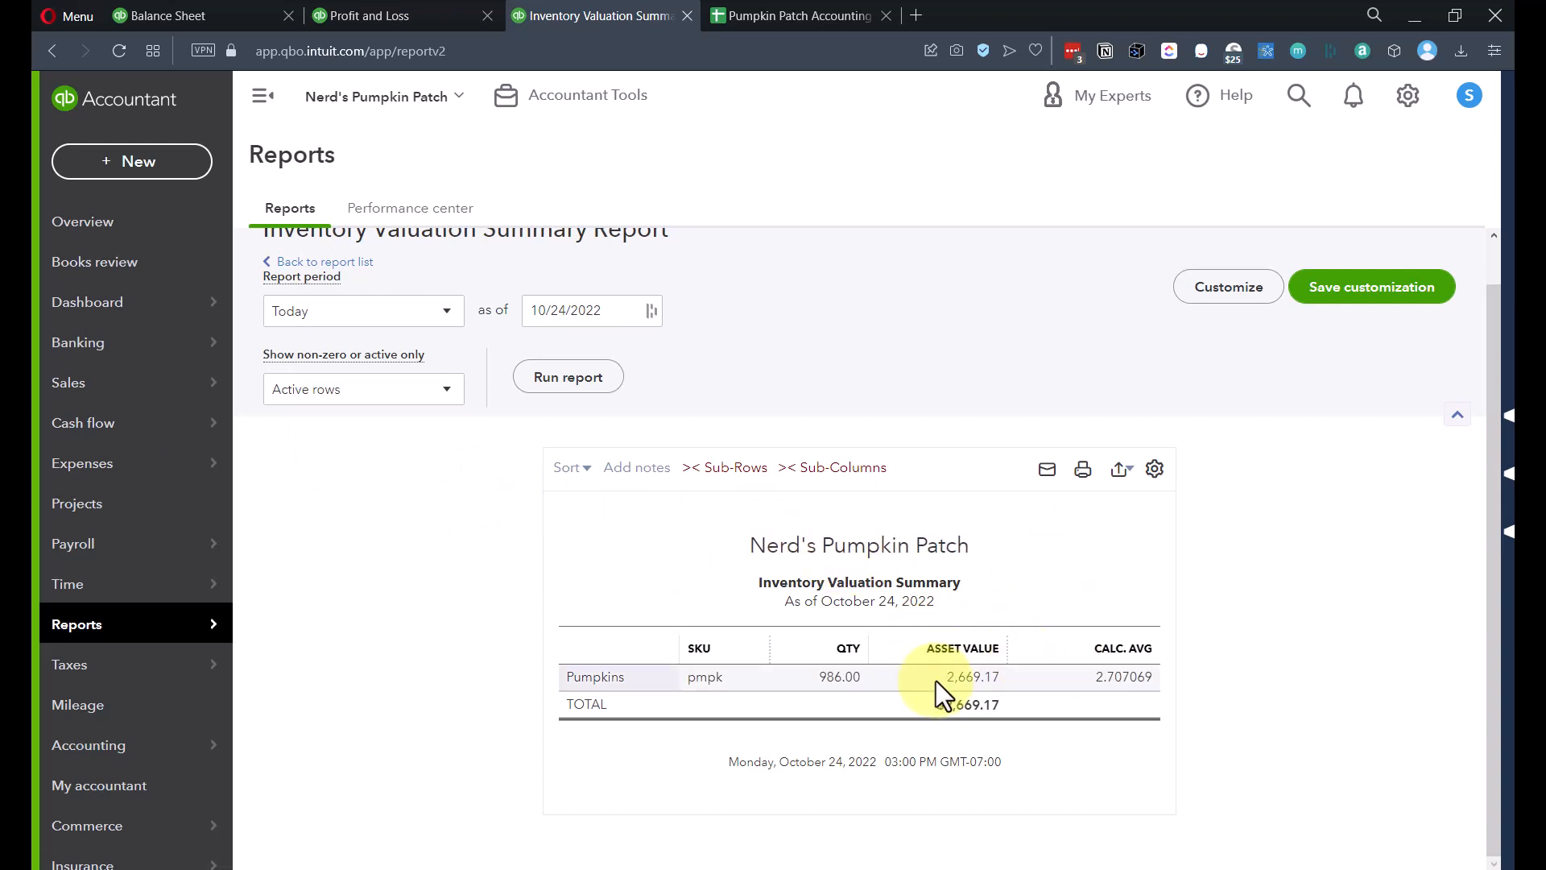
left_click(354, 18)
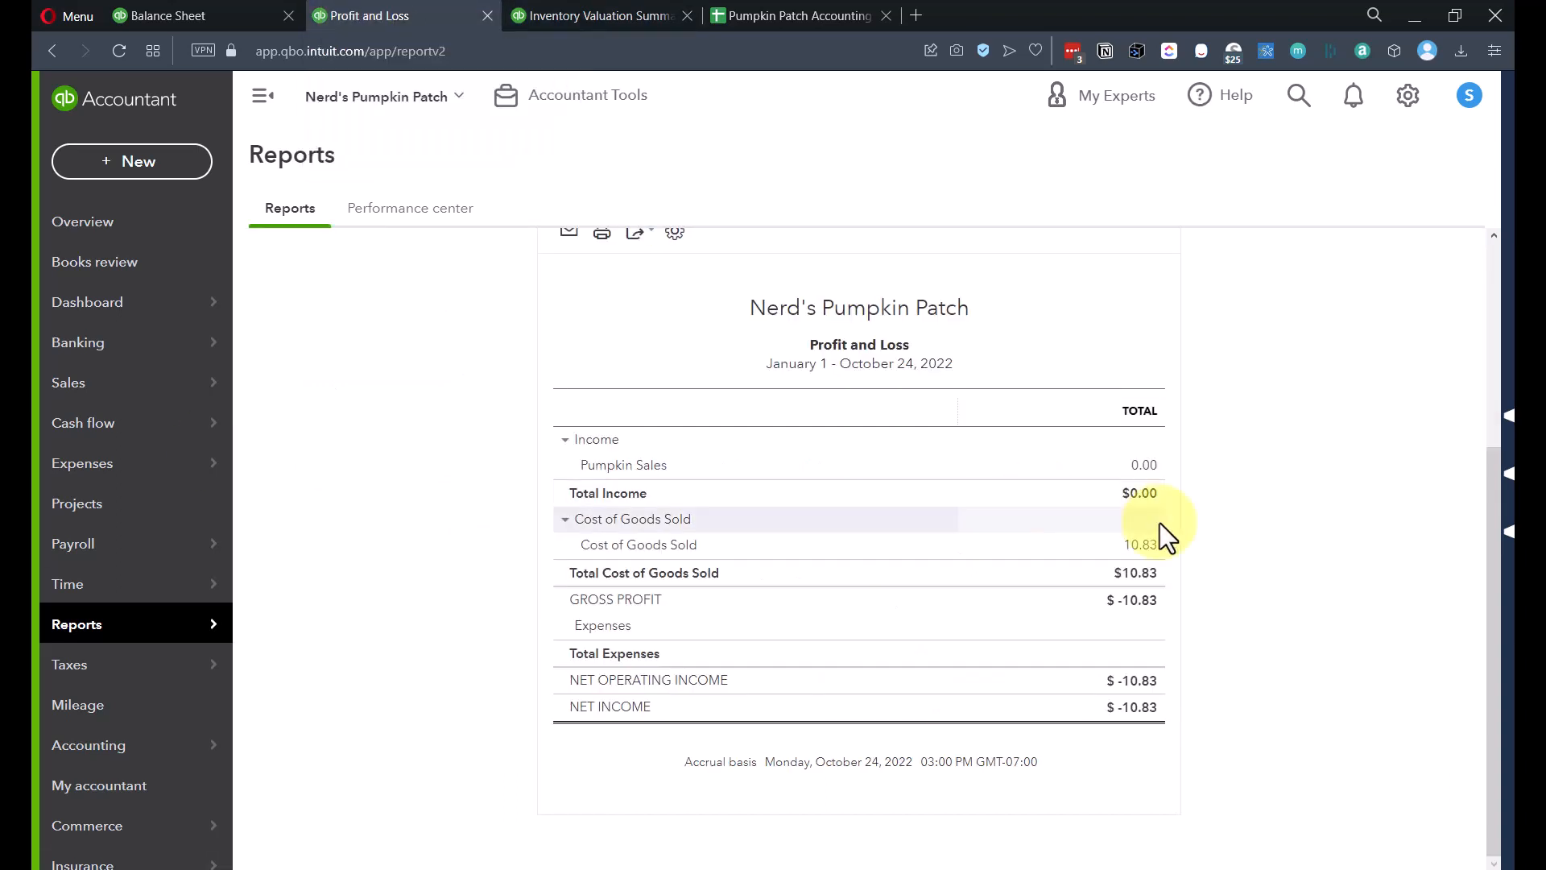
left_click(553, 16)
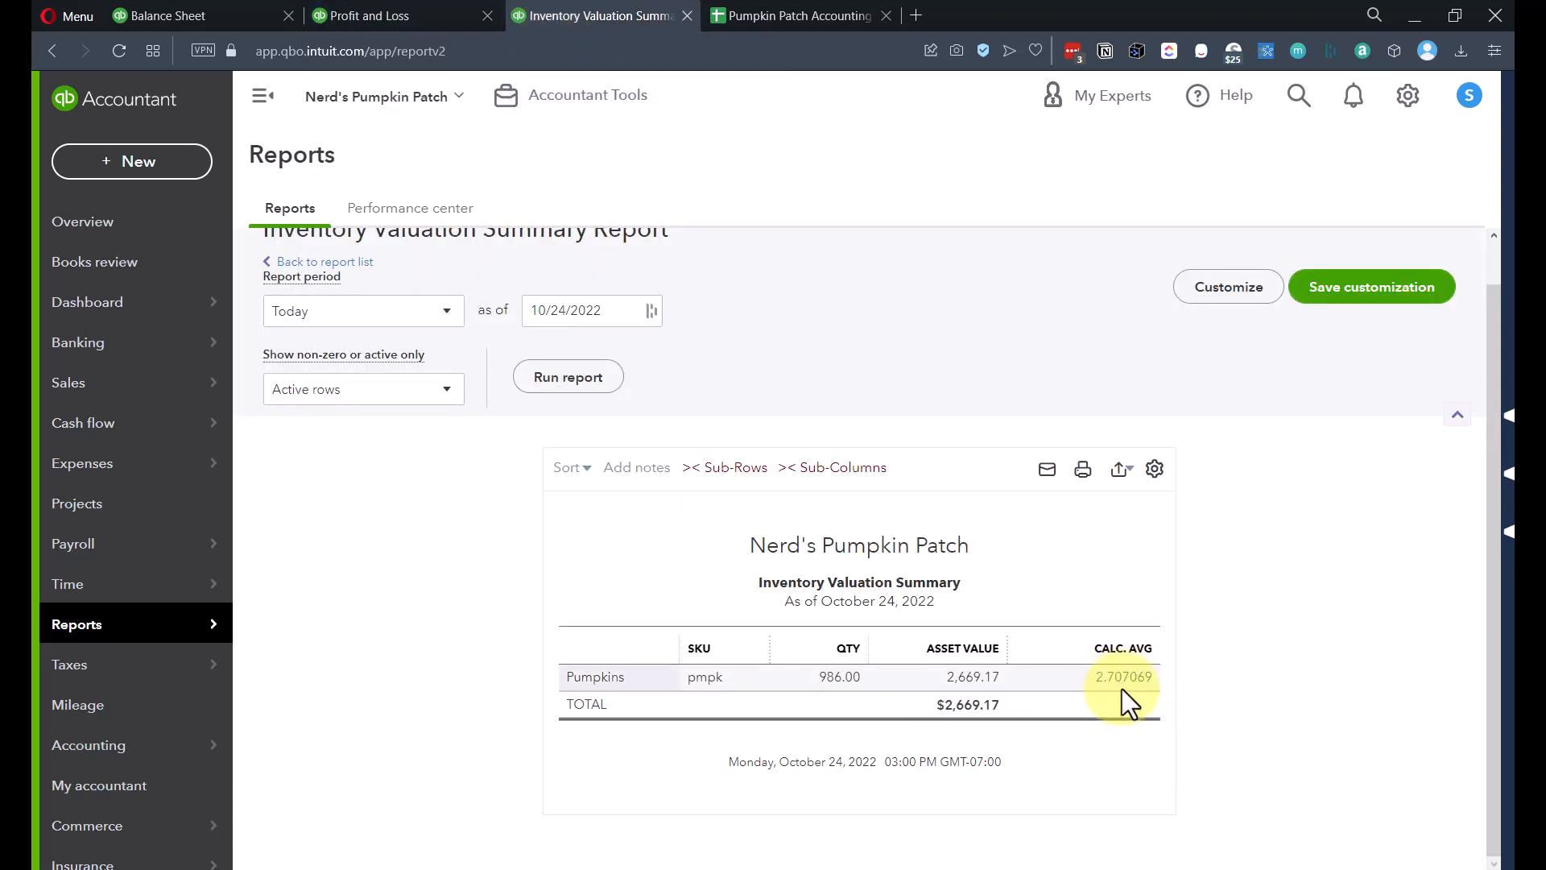
Step: Switch to the Pumpkin Patch Accounting spreadsheet and set the pumpkin quantity in cell B2 of Sheet1 to 990
left_click(804, 15)
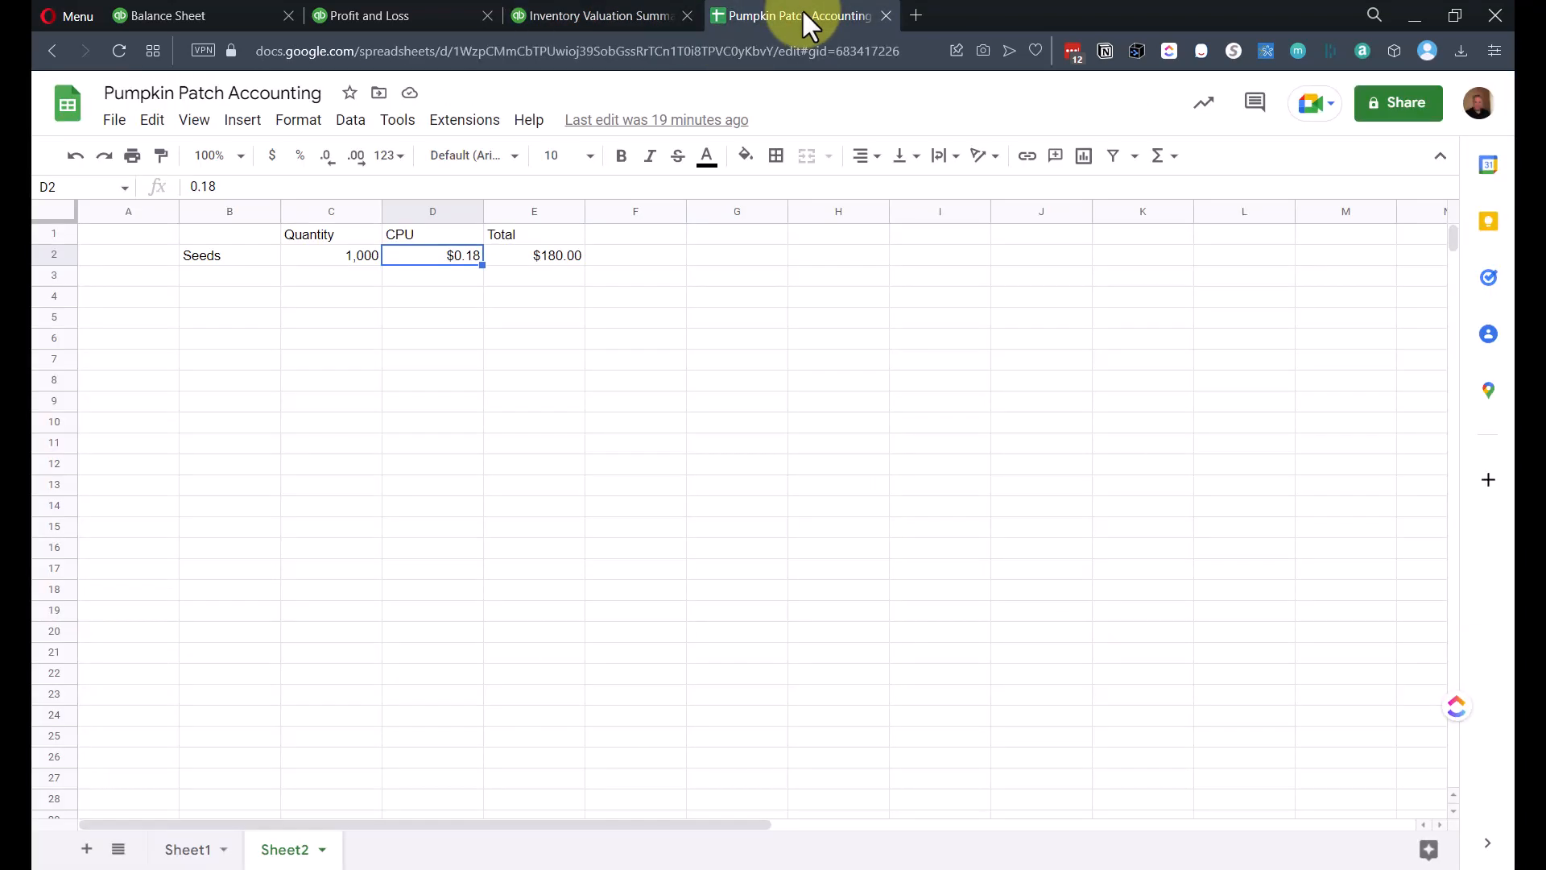
left_click(192, 852)
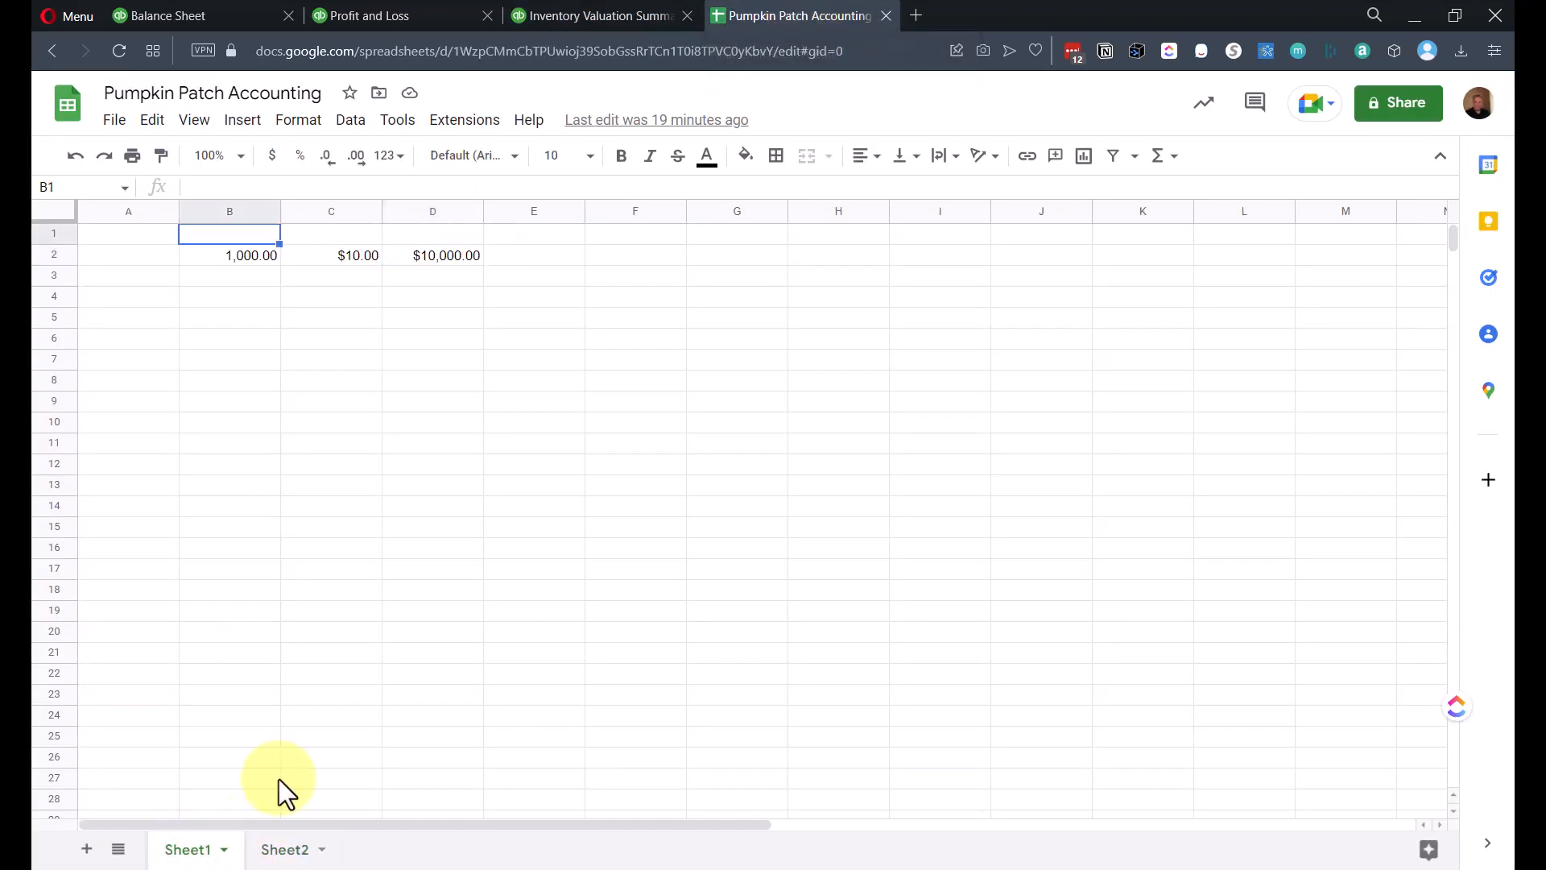
left_click(258, 255)
left_click(446, 262)
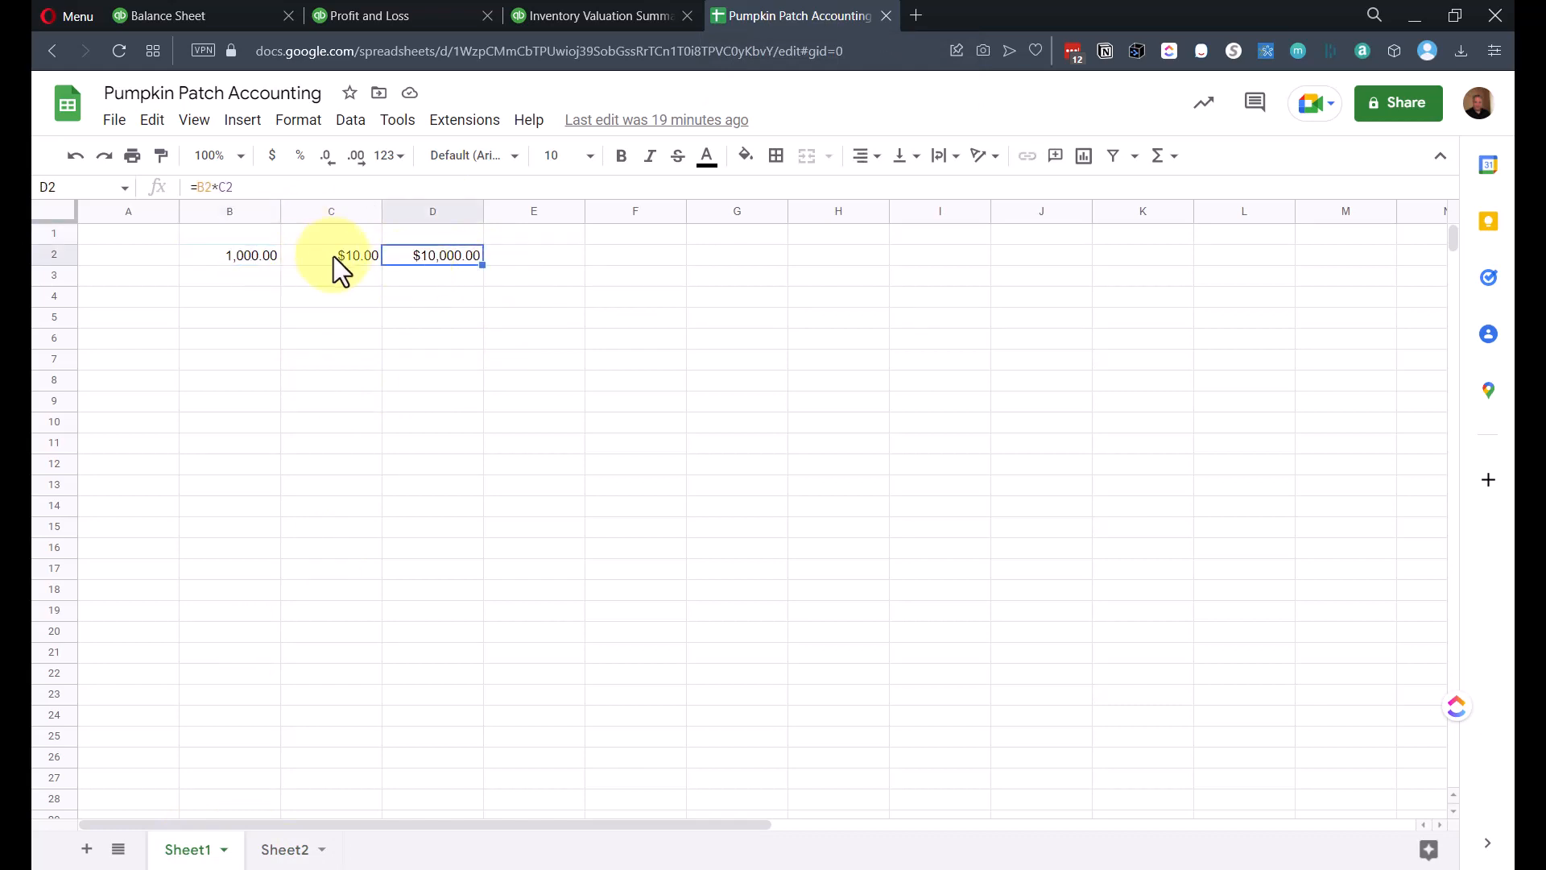
left_click(241, 254)
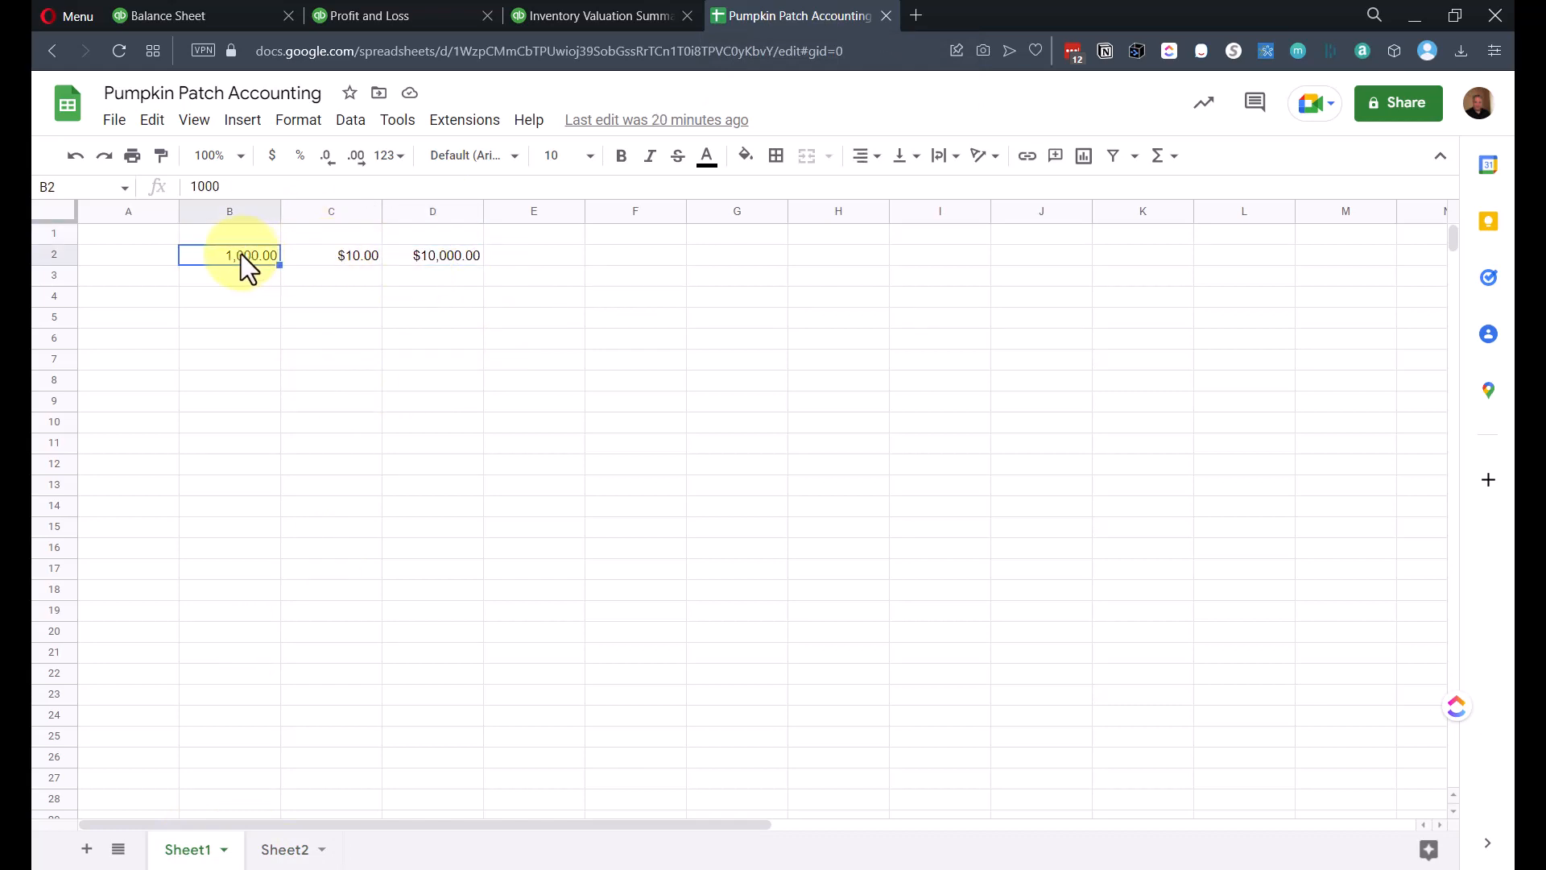
left_click(433, 256)
left_click(406, 237)
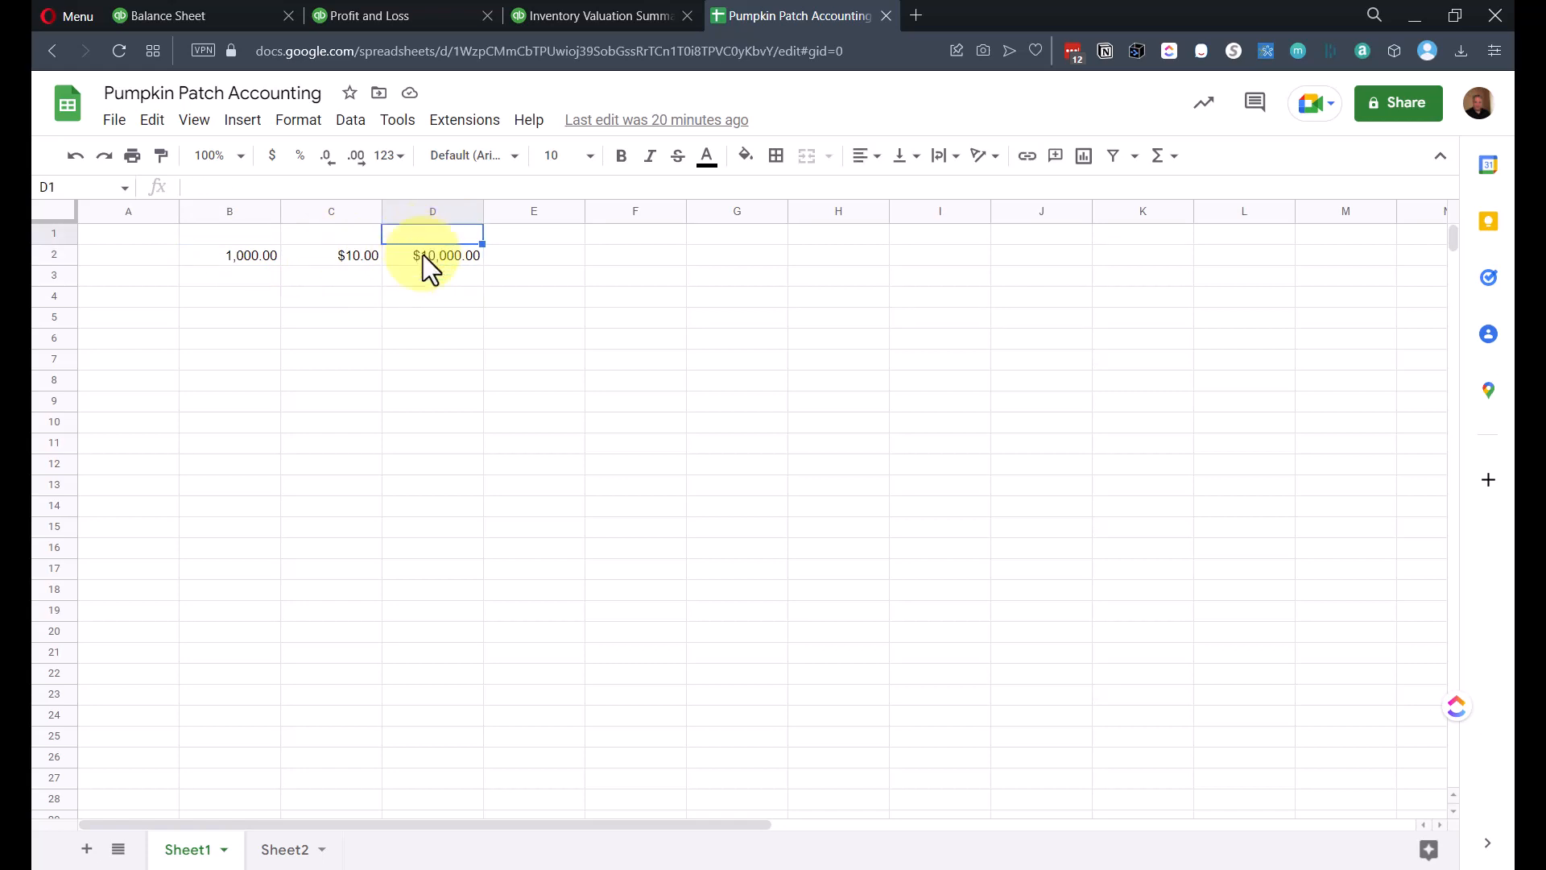
left_click(274, 258)
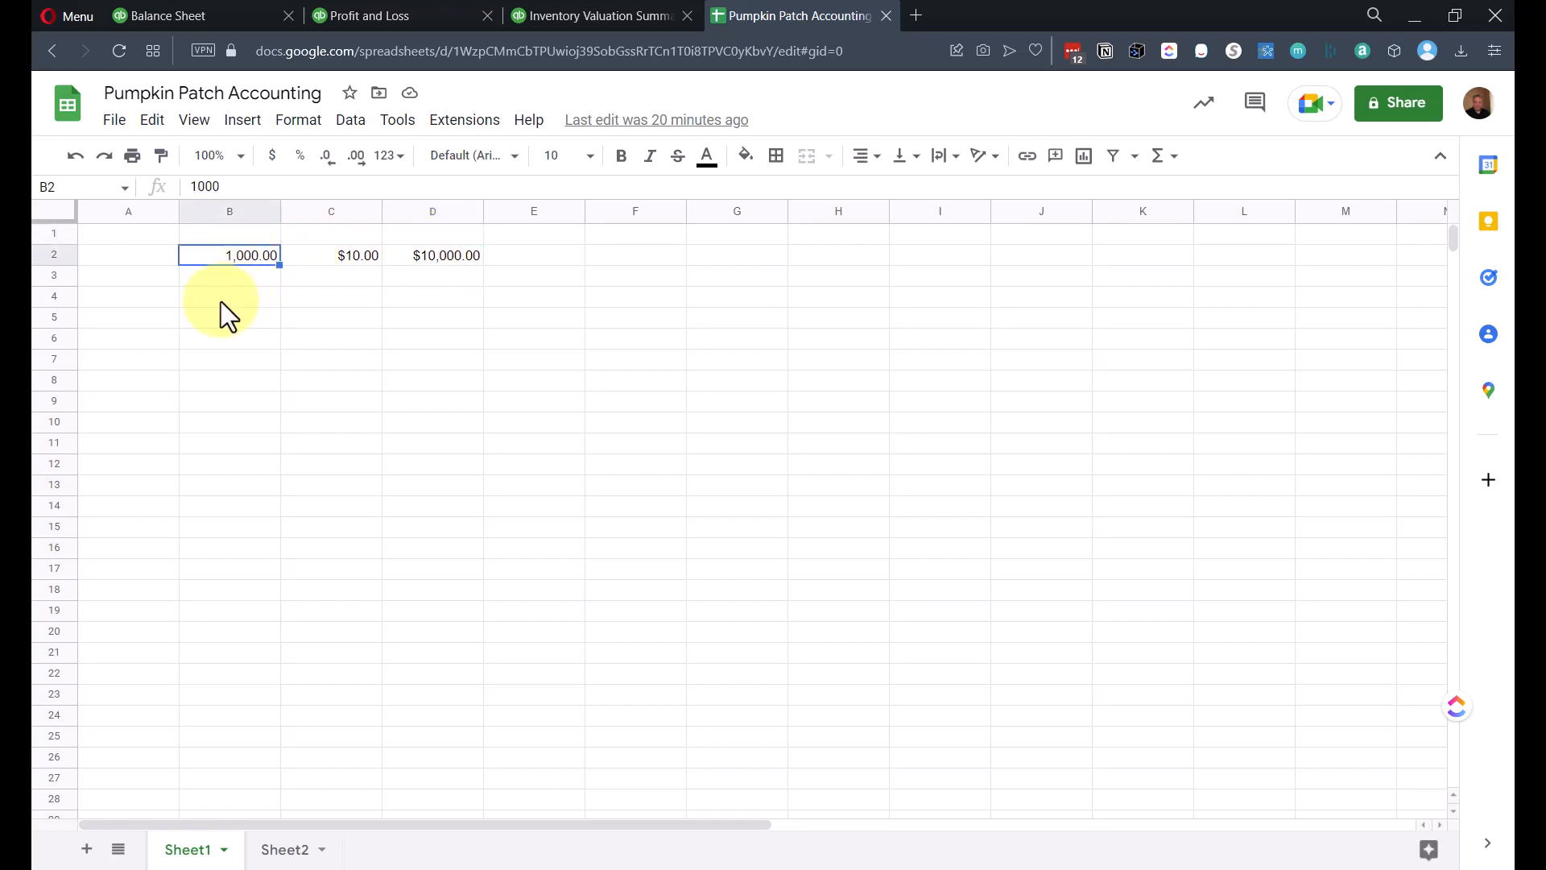
type("990")
key("Return")
key("Up")
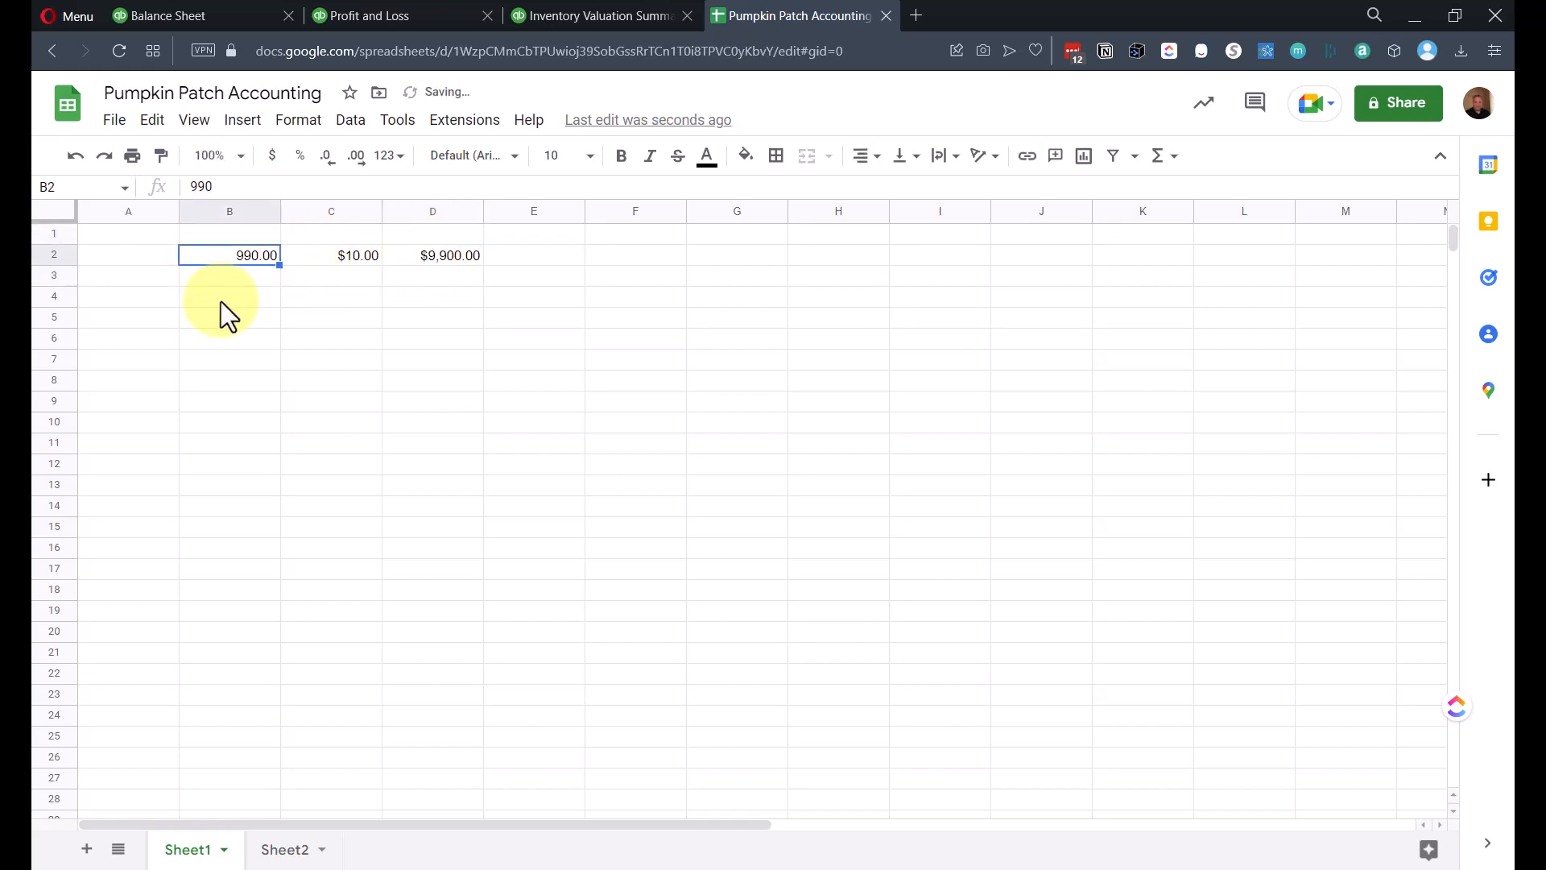
Step: Check the price in cell C2 and the recalculated total in cell D2
key("Right")
key("Right")
key("Left")
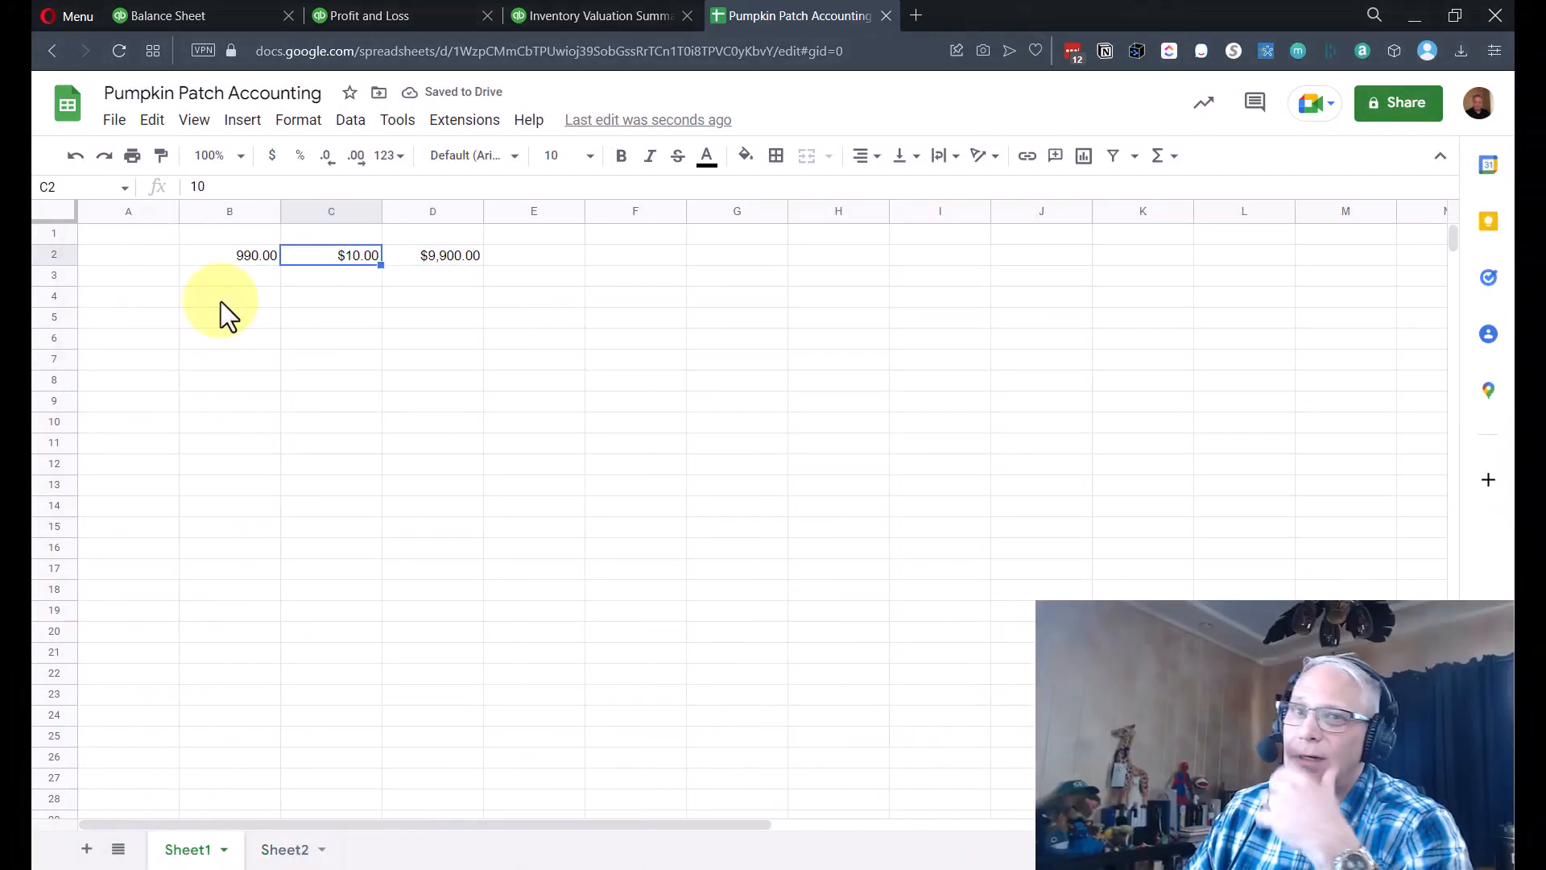
key("Right")
key("Right")
key("Left")
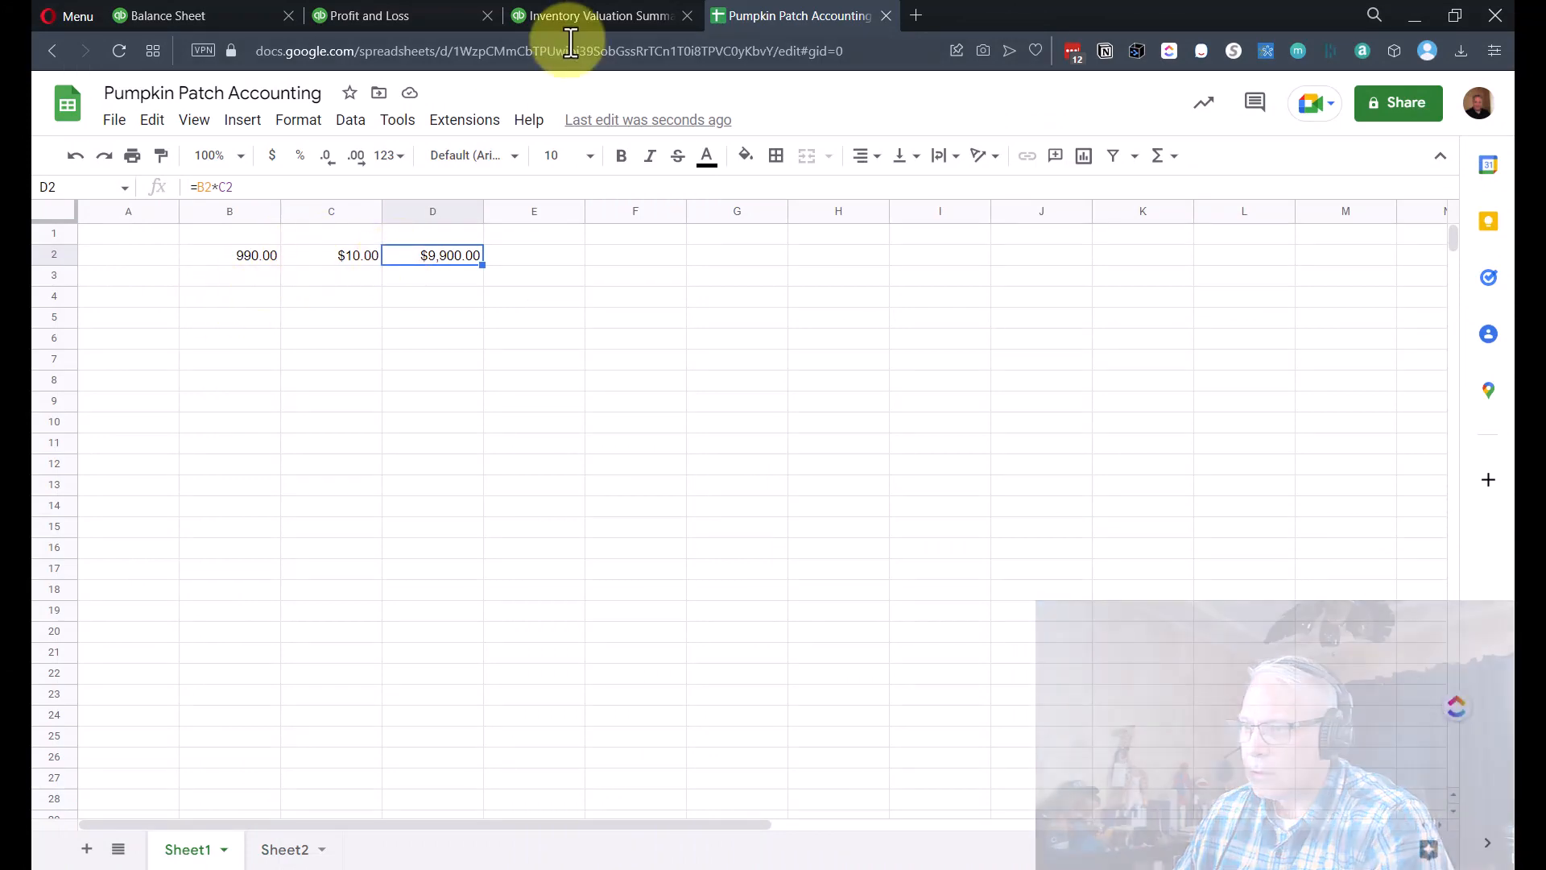
Step: Return to QuickBooks and start a sales receipt dated 10/31/2022 for Pumpkin Patch Customers
left_click(559, 13)
left_click(415, 12)
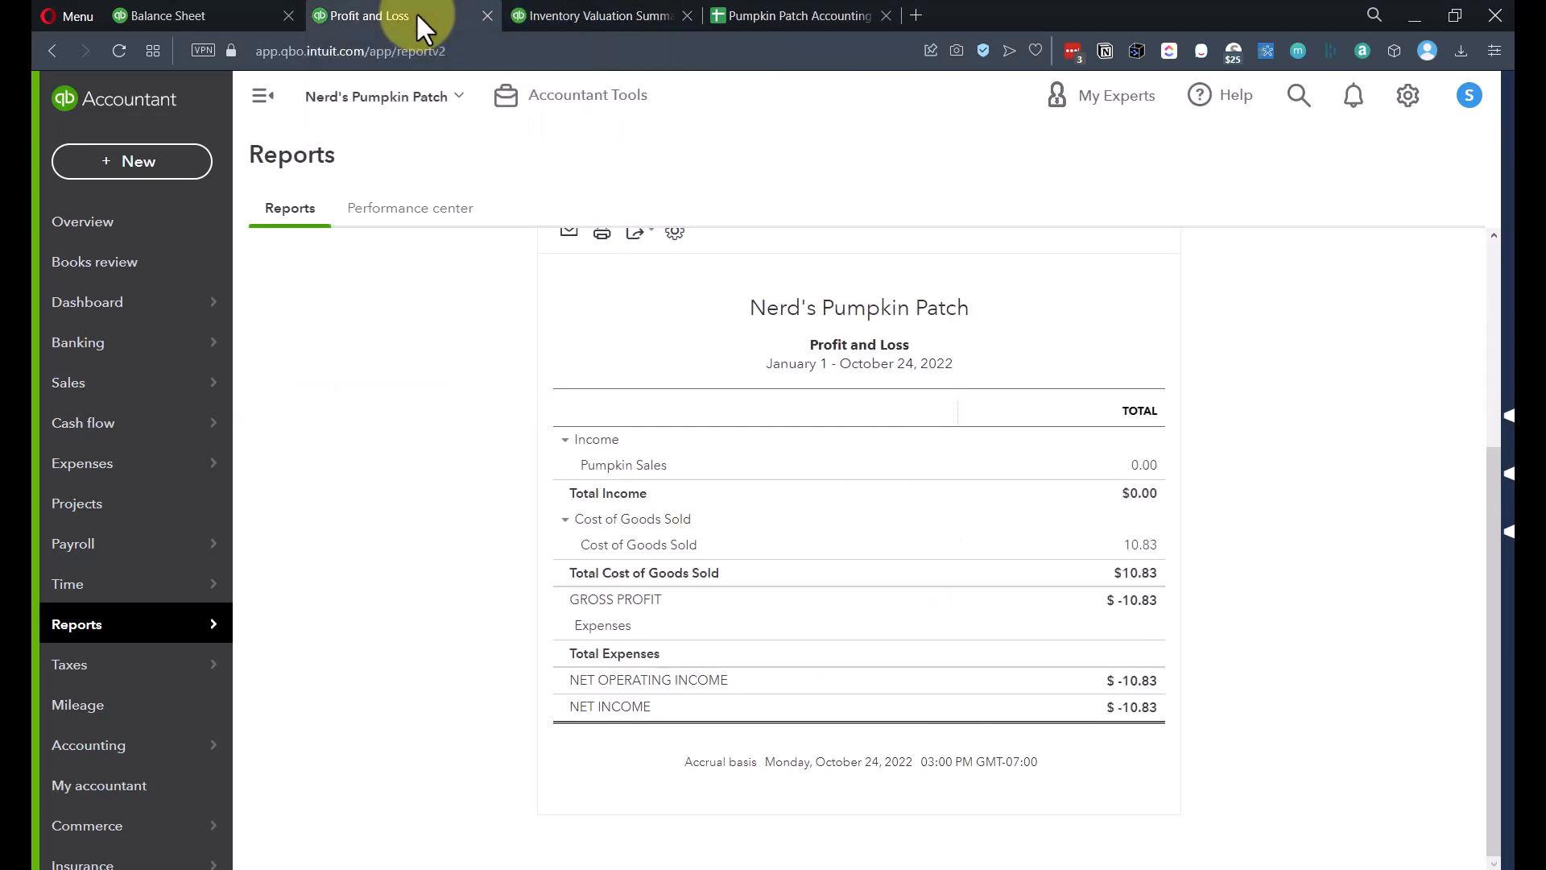
left_click(149, 173)
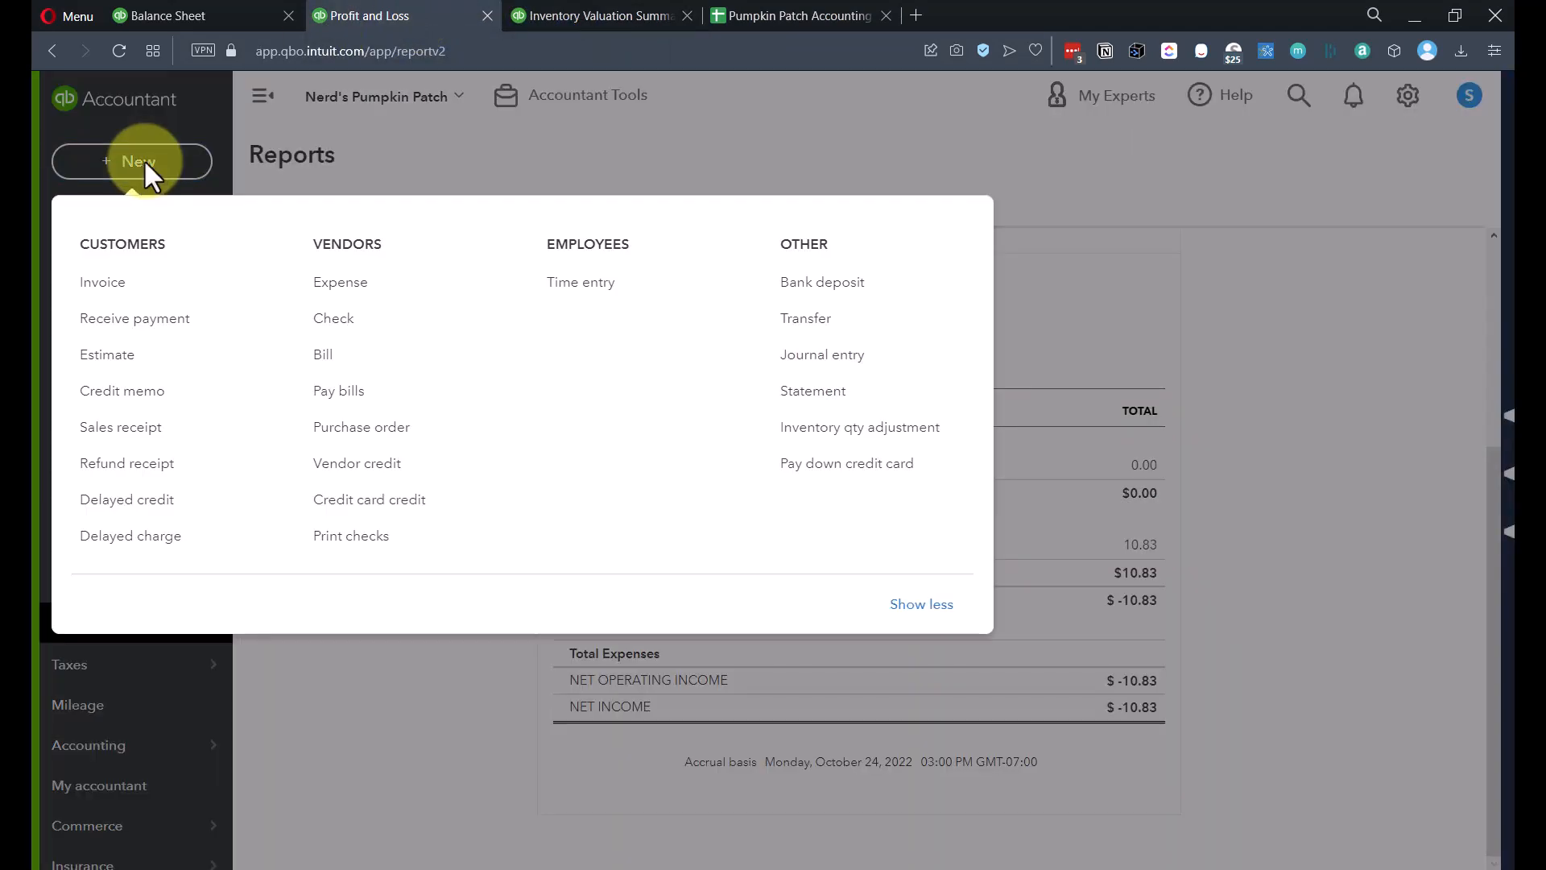
left_click(113, 431)
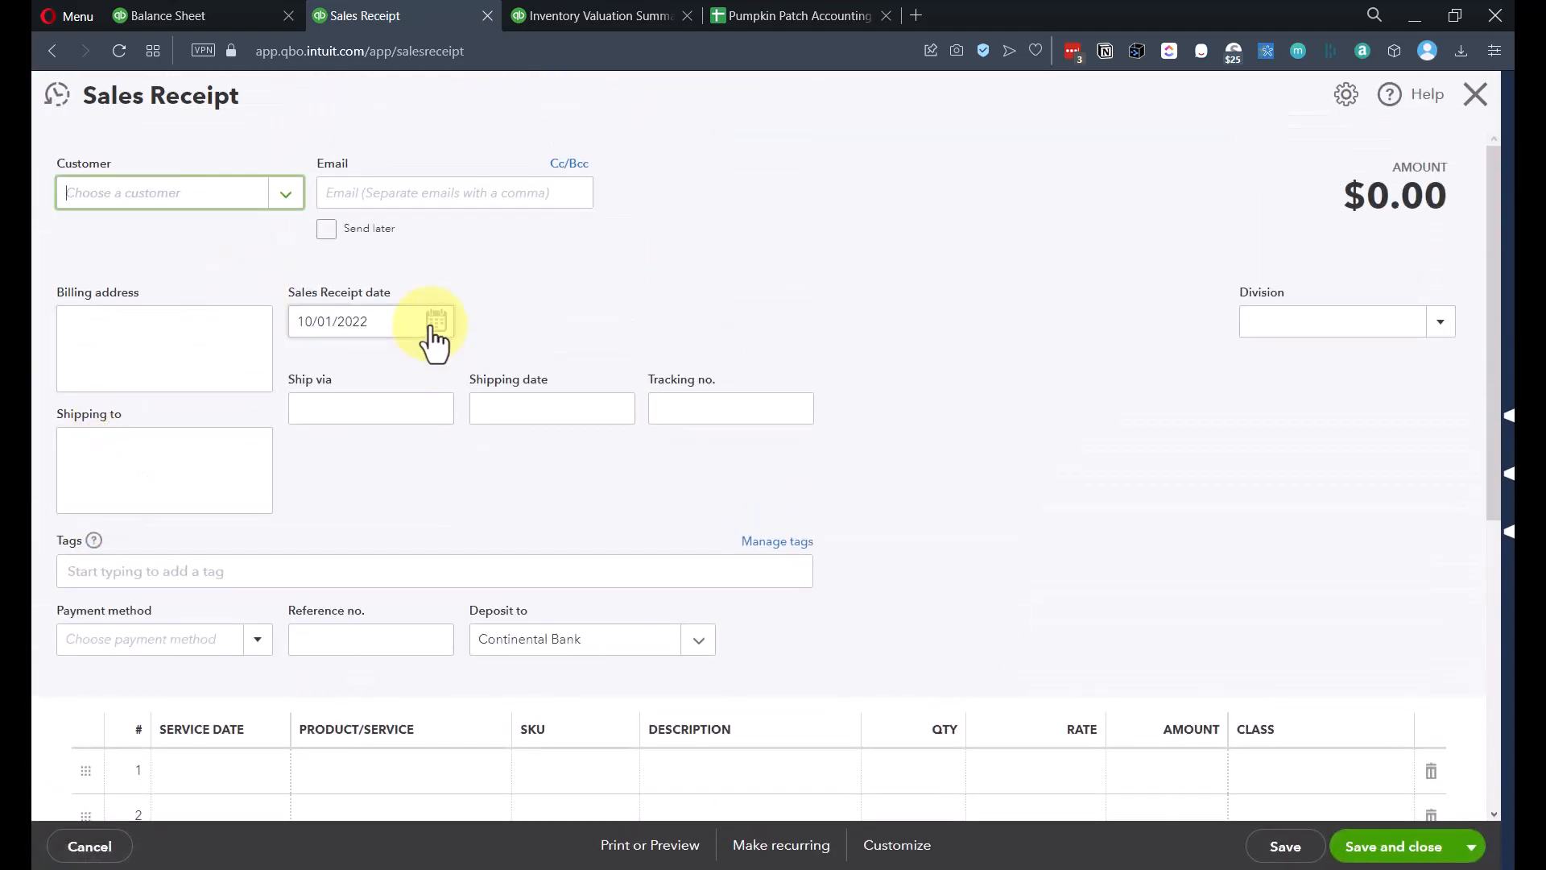
left_click(435, 322)
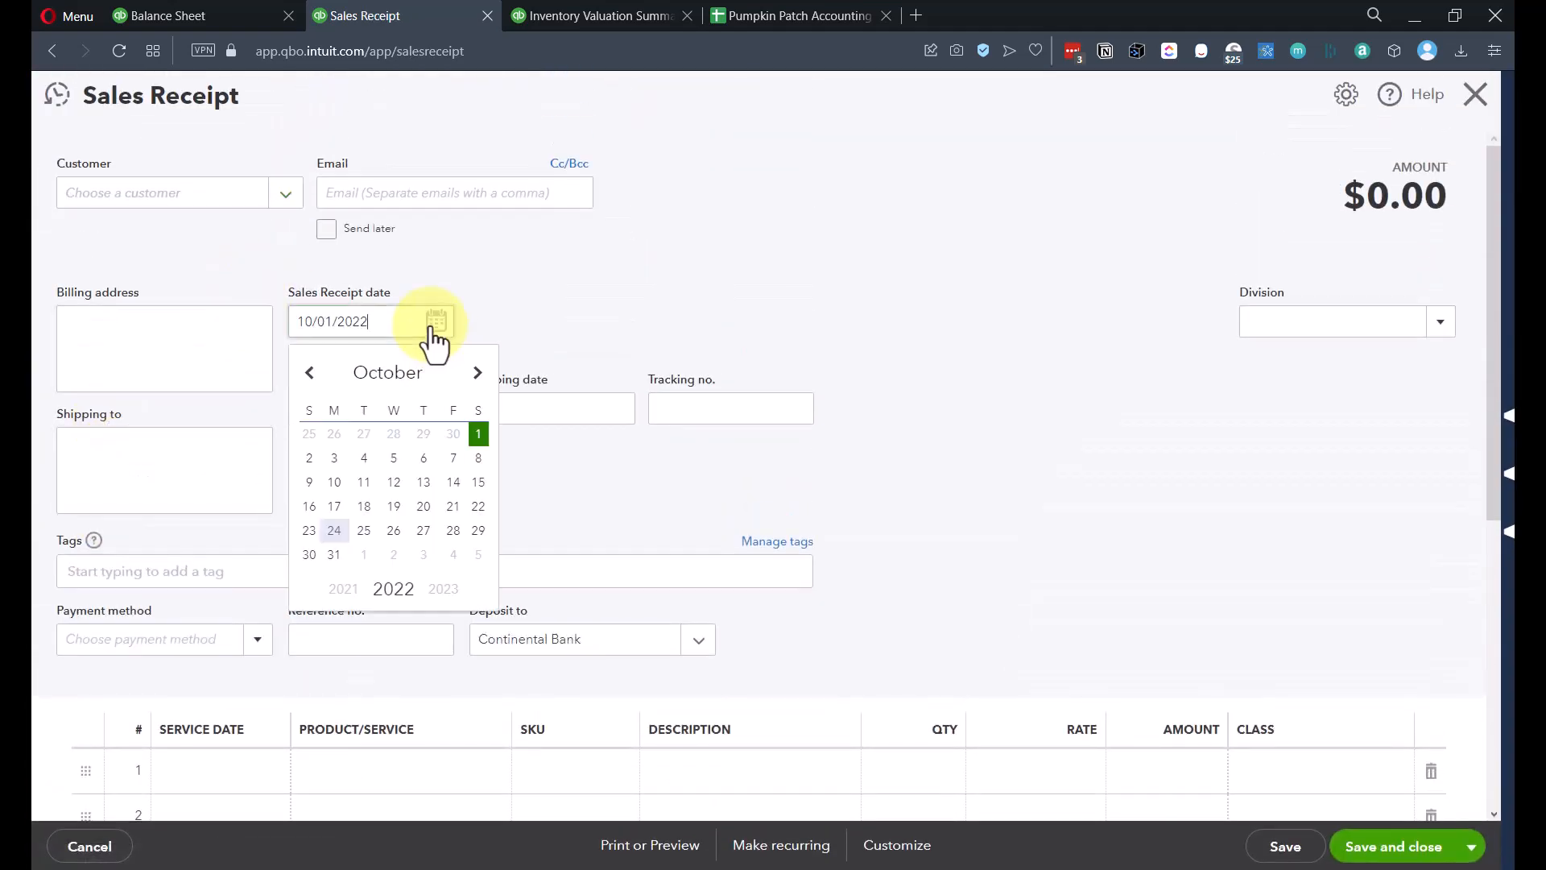
left_click(333, 554)
left_click(152, 197)
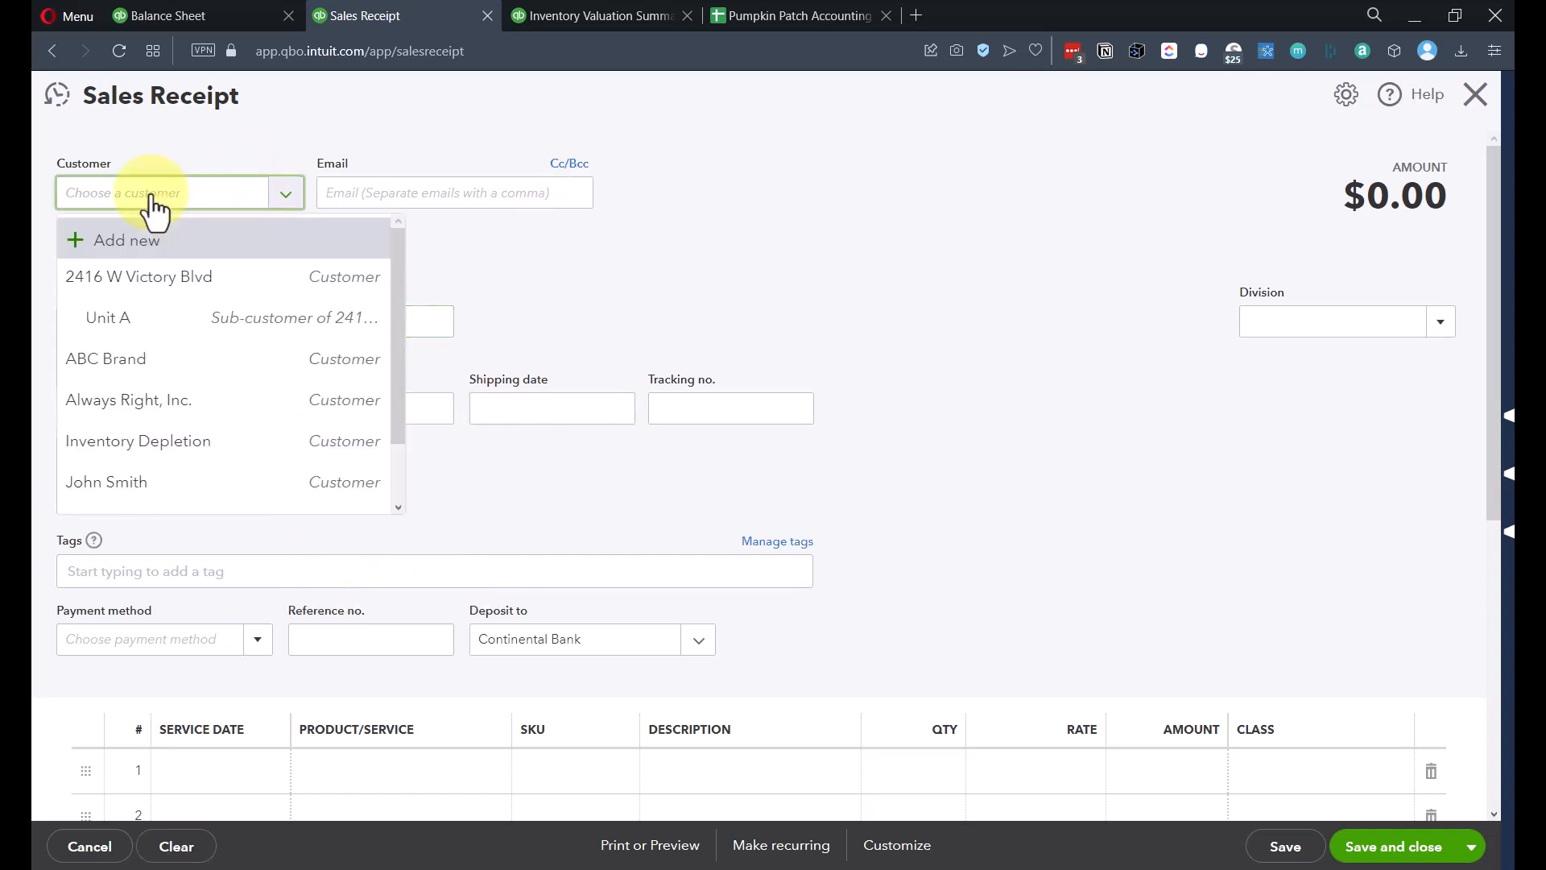
type("pump")
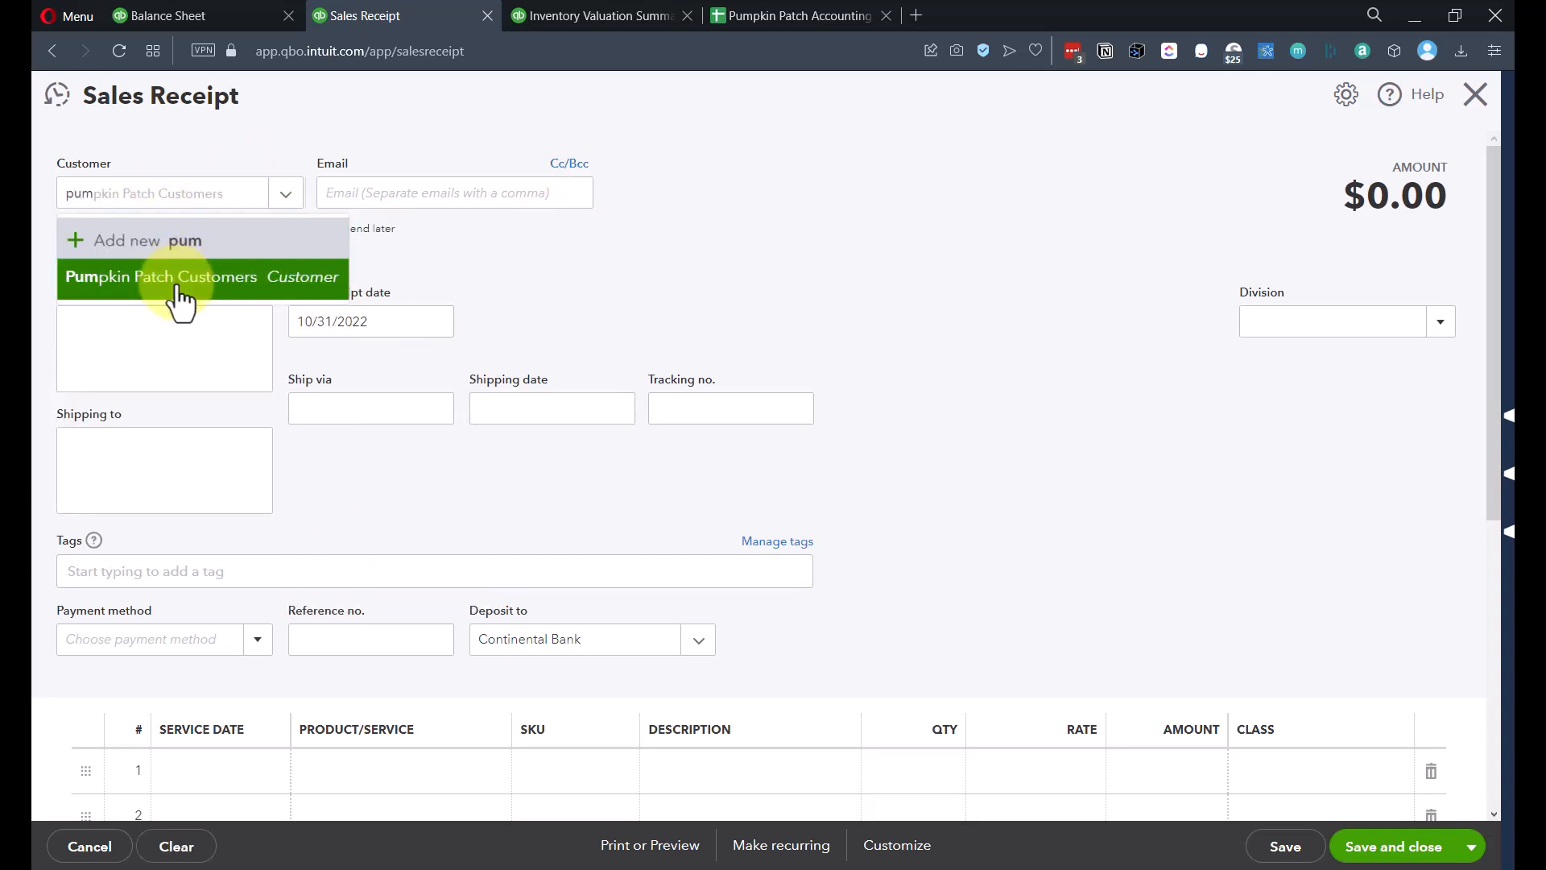
left_click(180, 301)
Step: Add 990 Pumpkins at a rate of 10 to the receipt's first line, and save and close the receipt
scroll(820, 270, "down", 3)
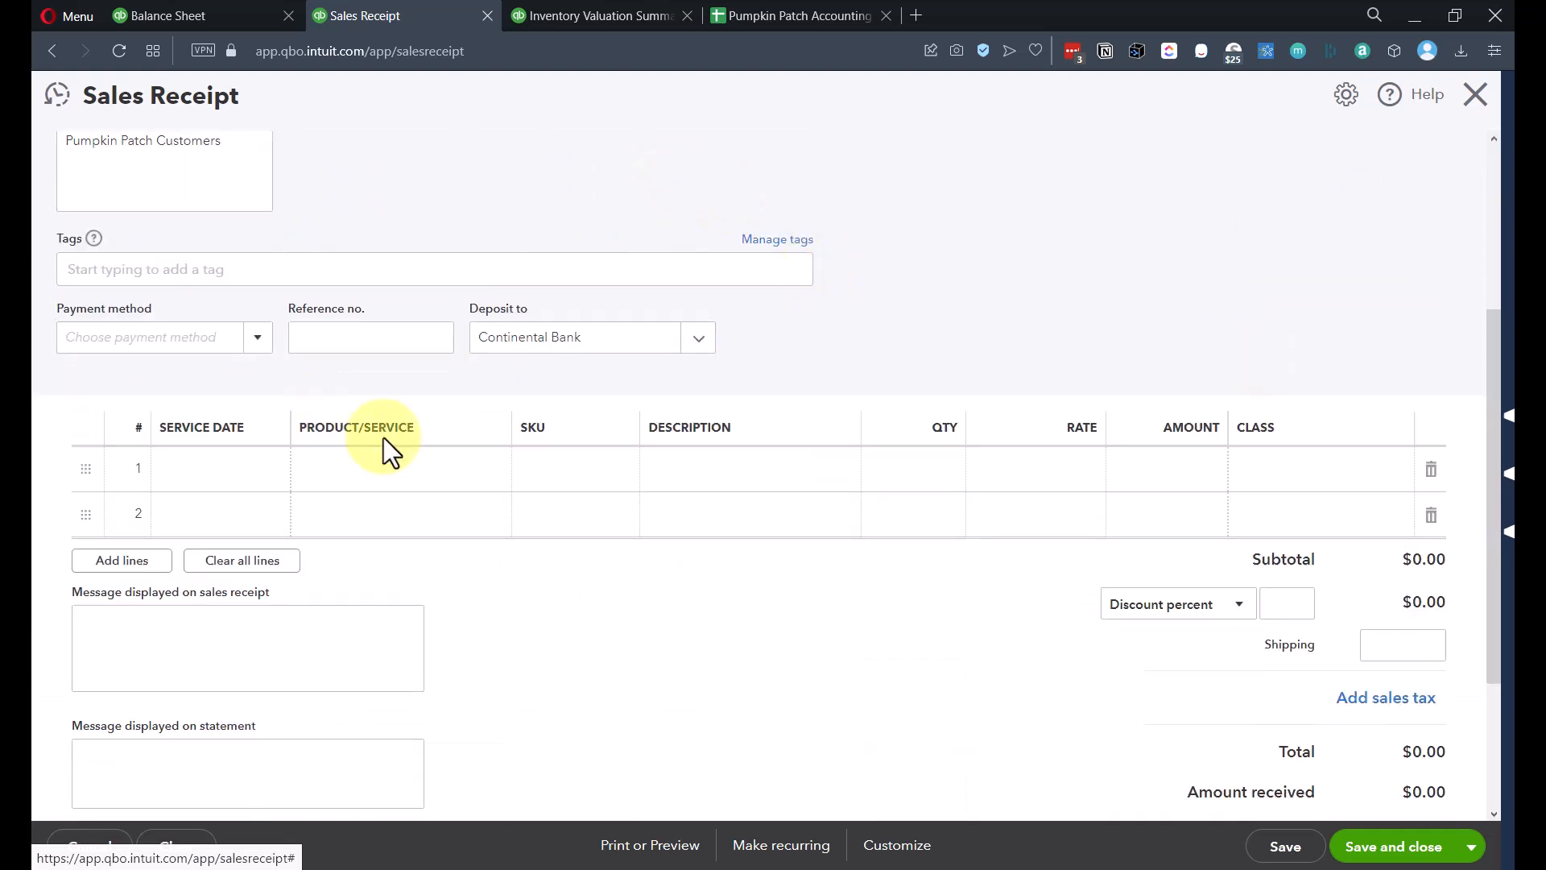
left_click(364, 487)
type("pum")
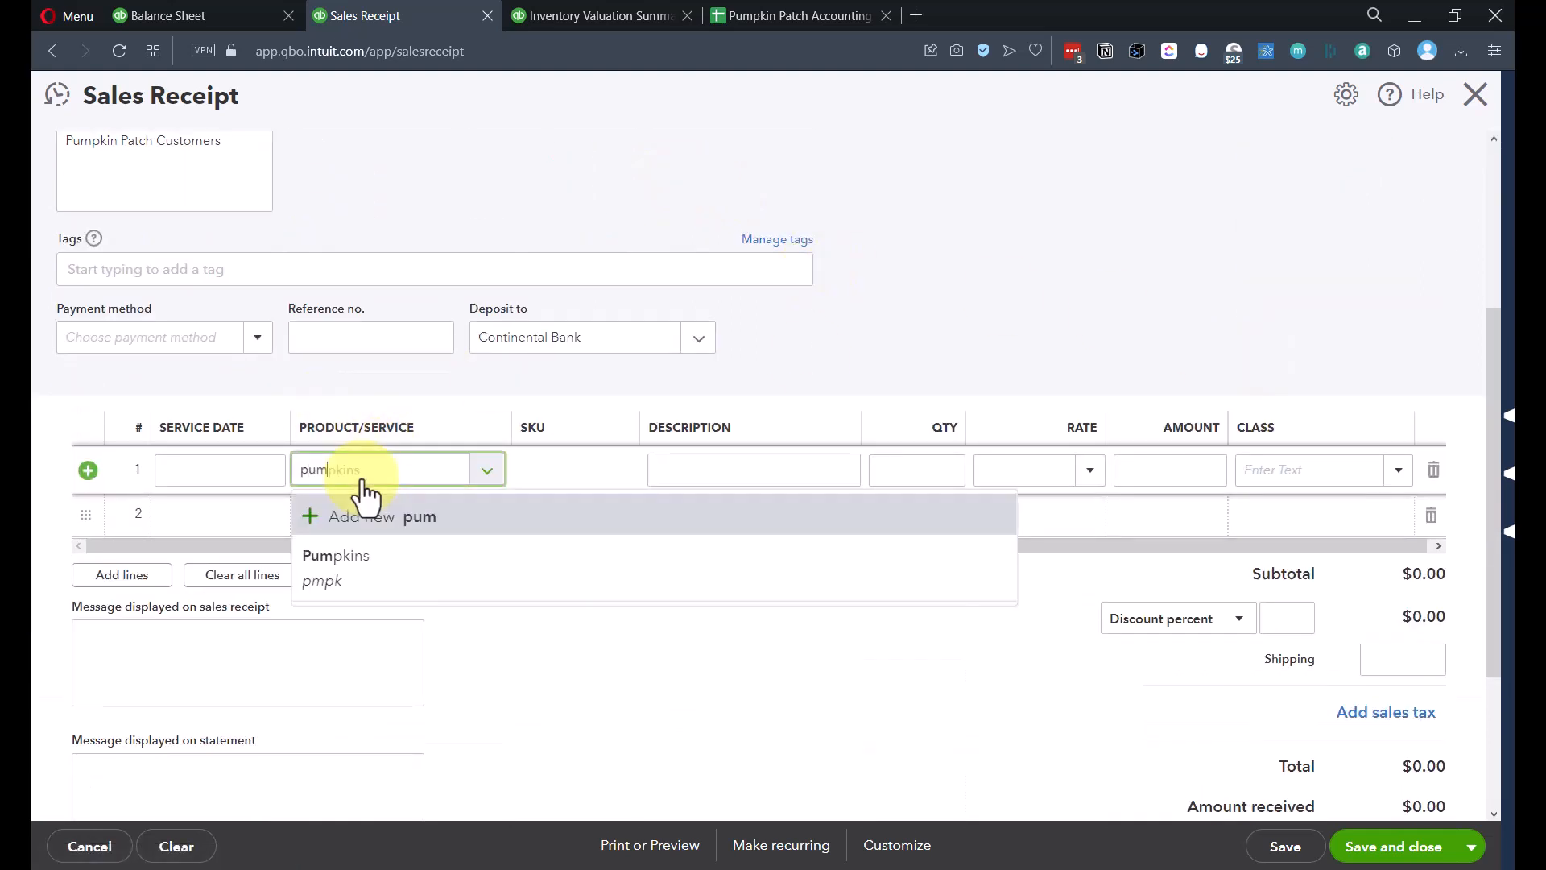
left_click(344, 556)
key("Tab")
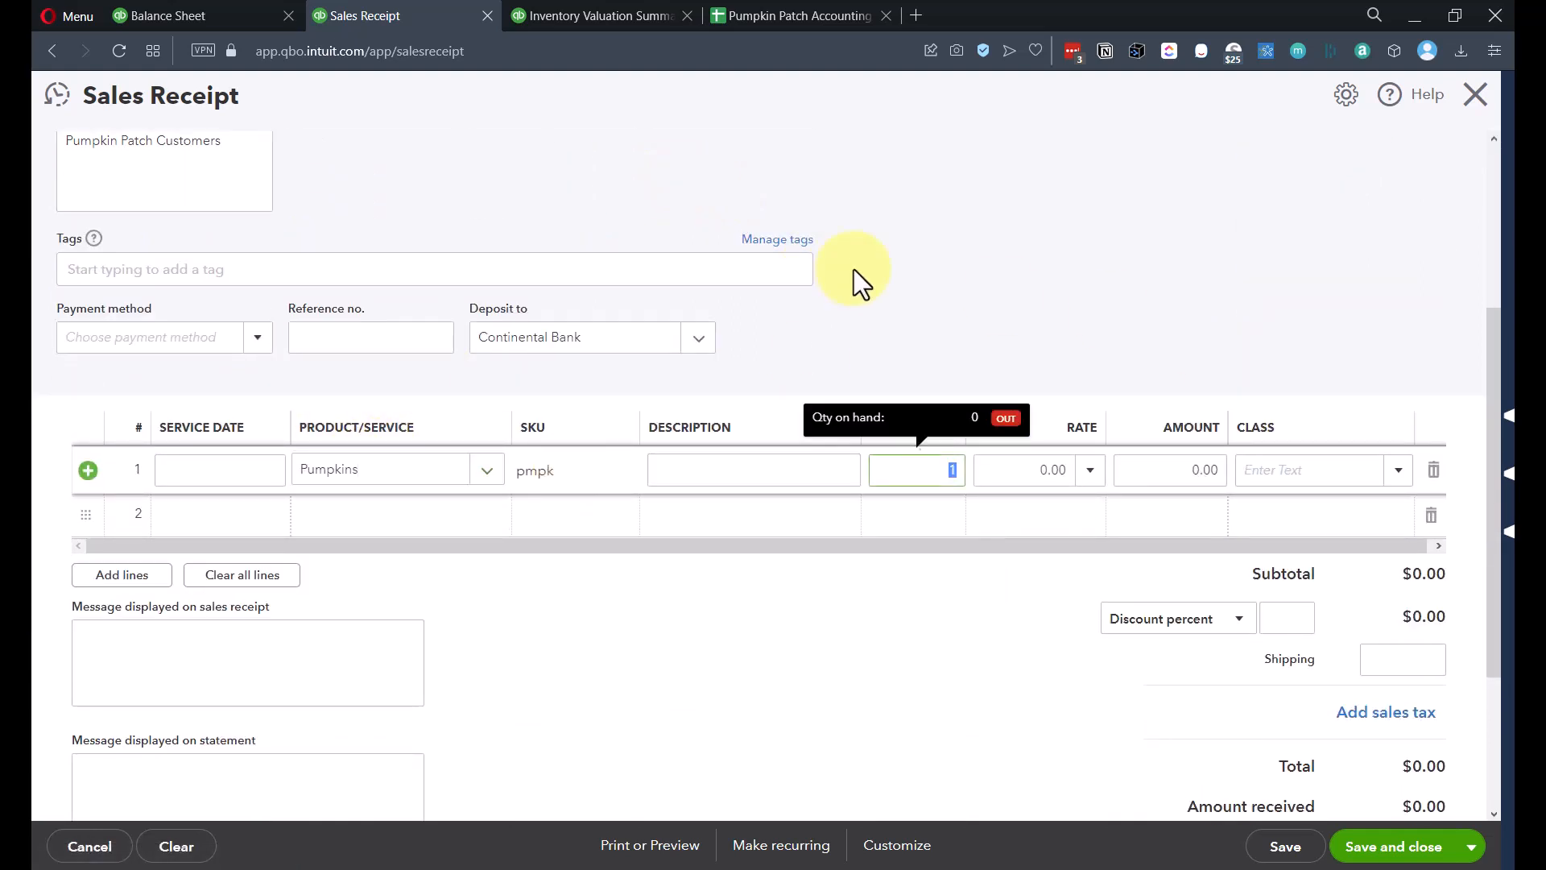
type("990")
key("Tab")
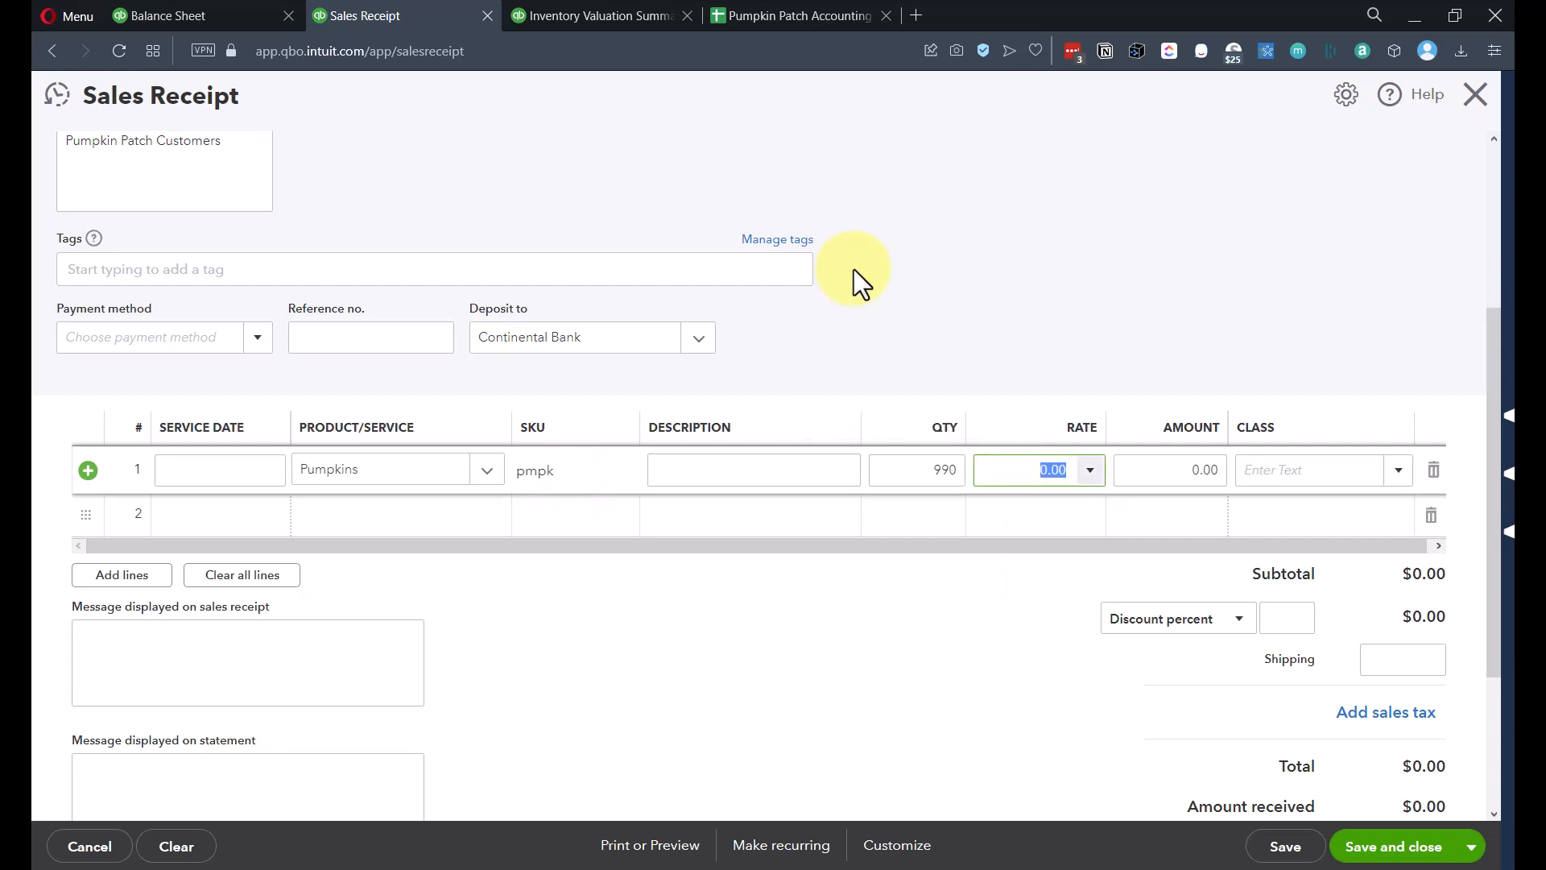
type("10")
key("Tab")
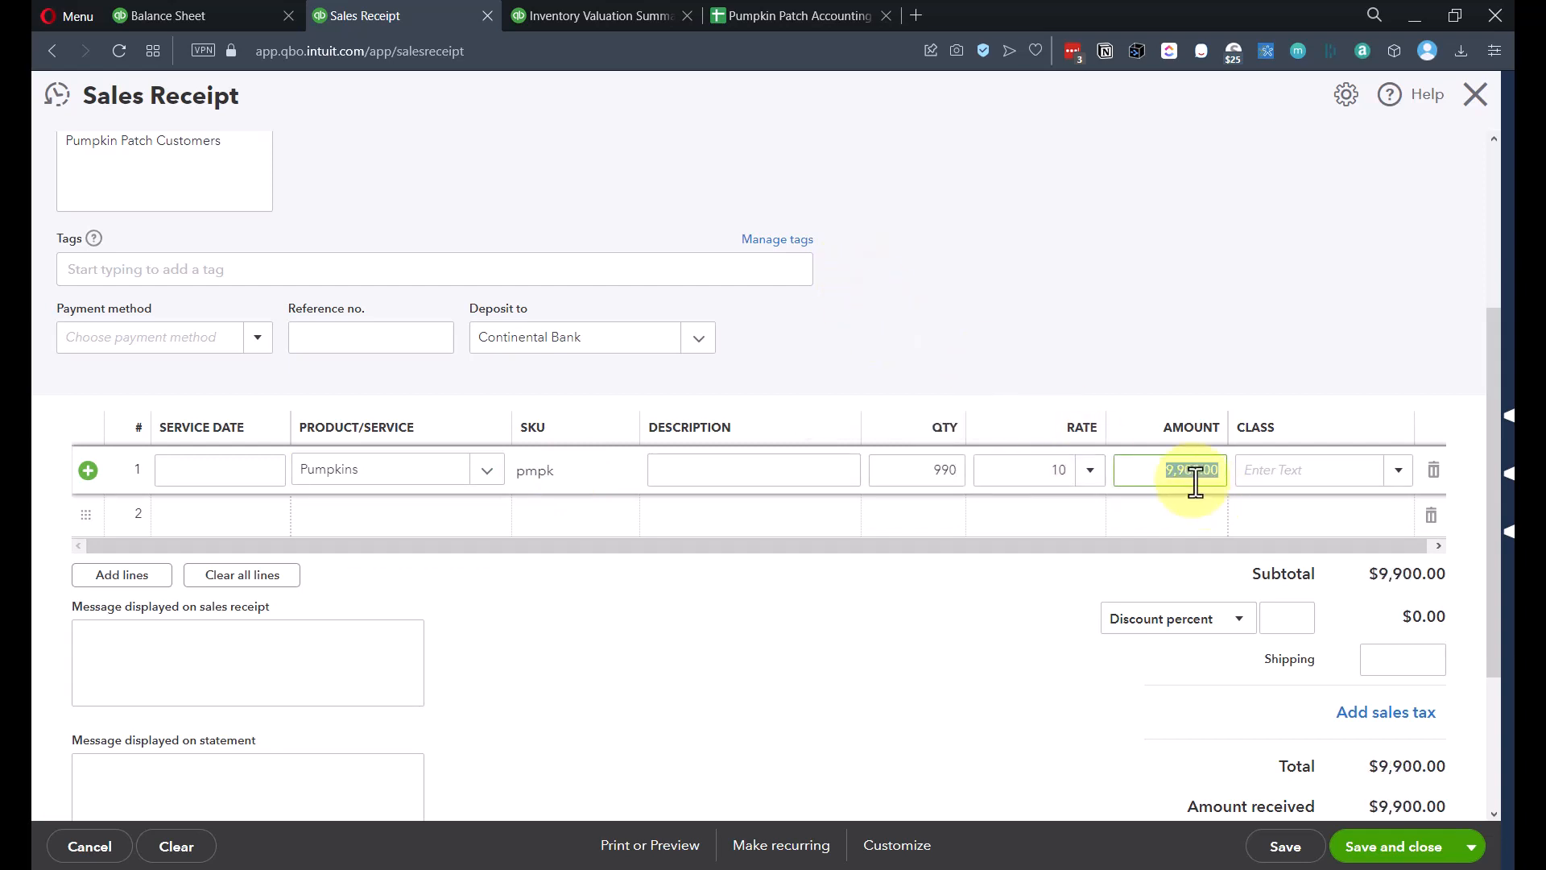
scroll(1188, 720, "down", 3)
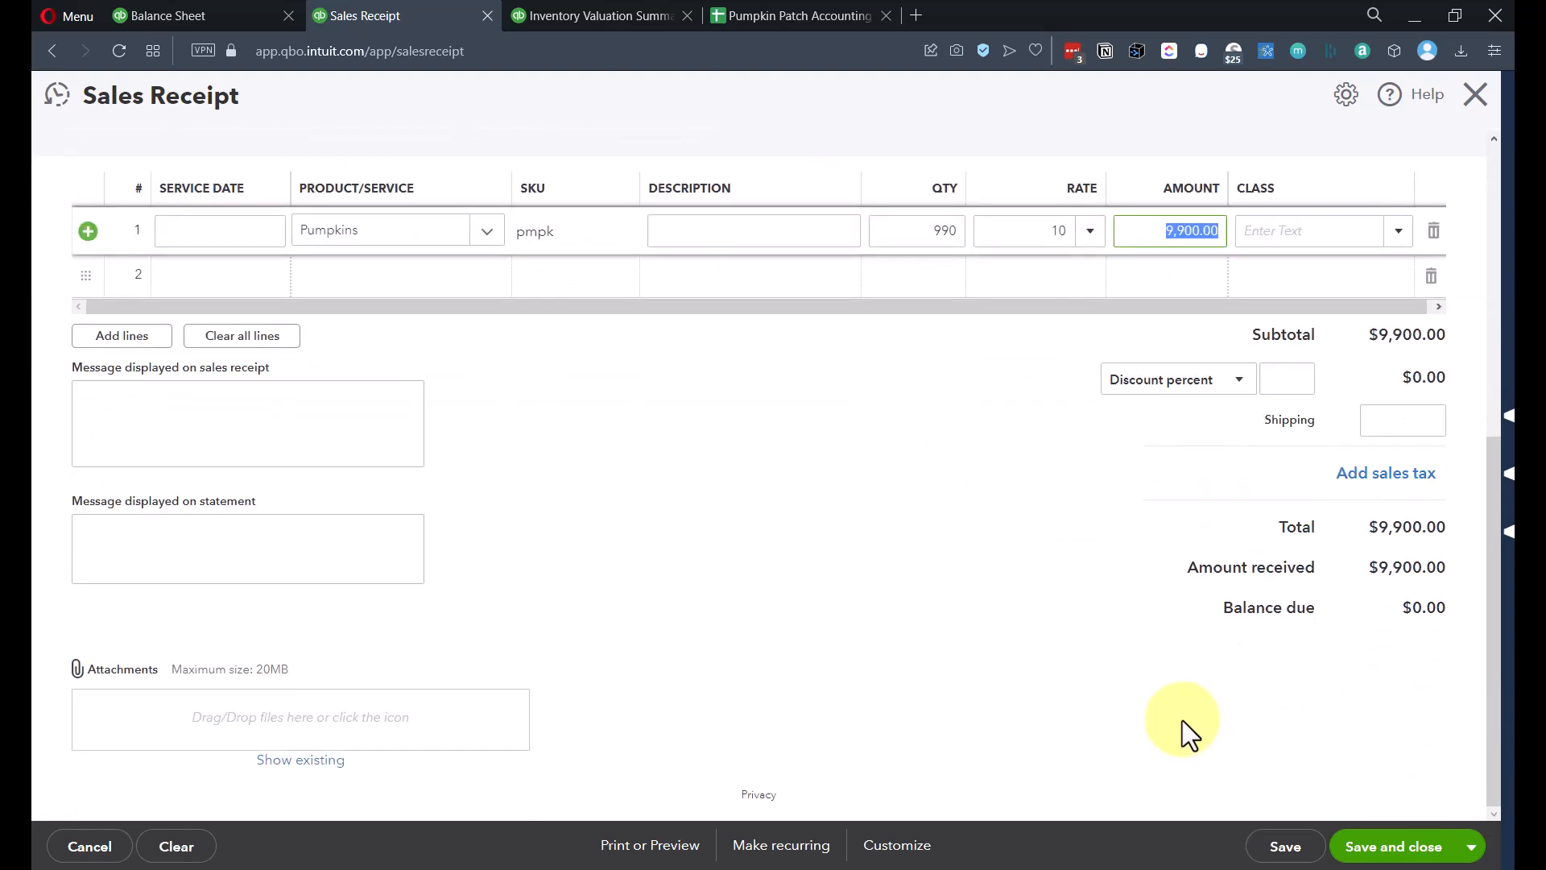
left_click(1376, 853)
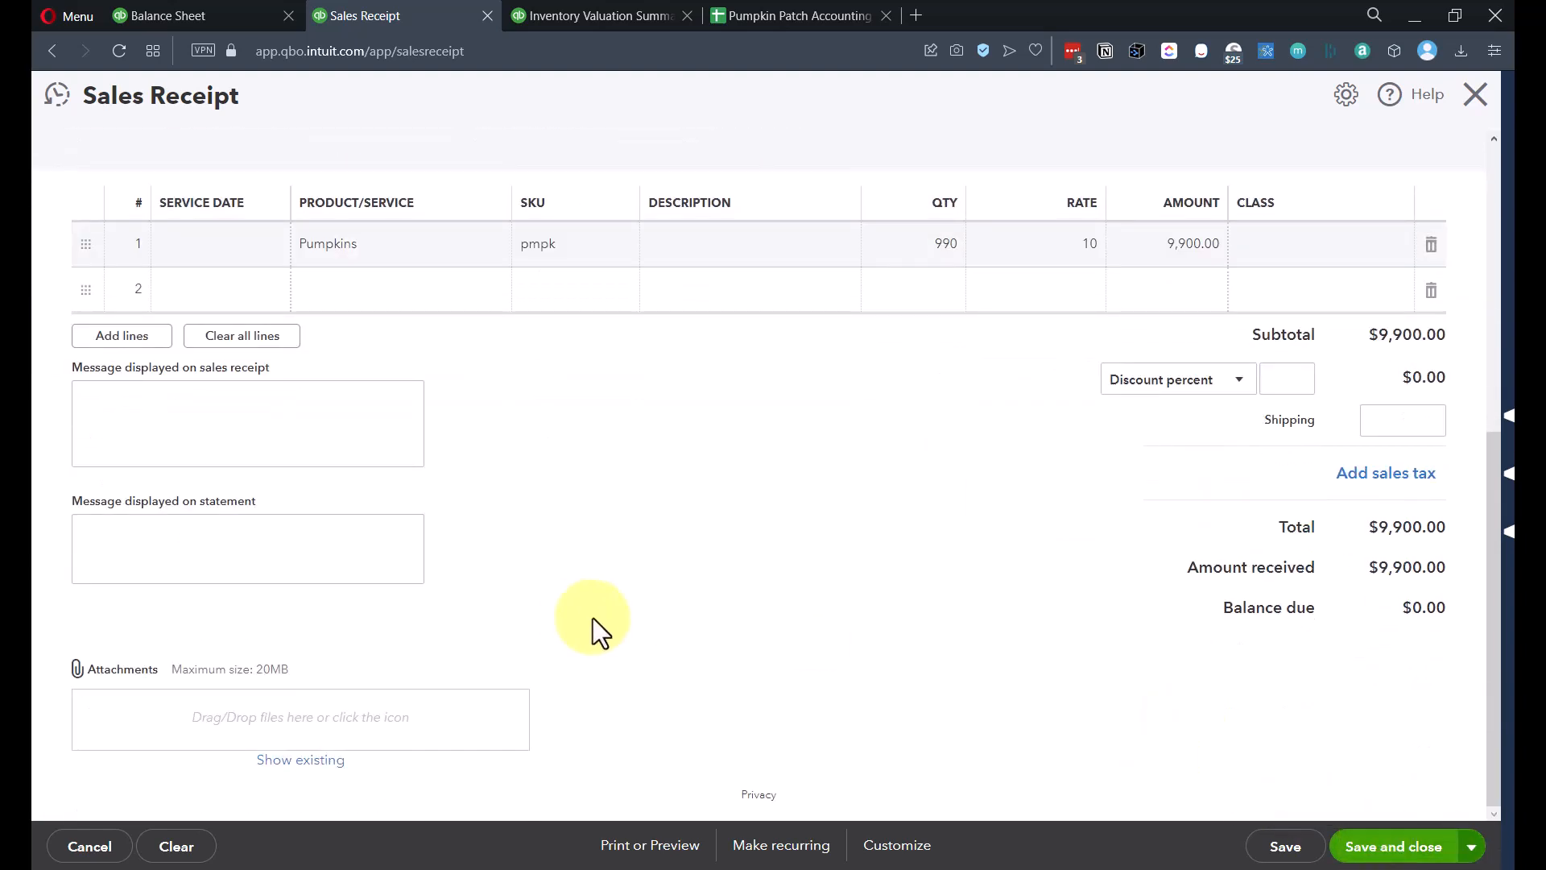
Step: Switch to the Inventory Valuation Summary report and run it as of 10/31/2022
left_click(592, 16)
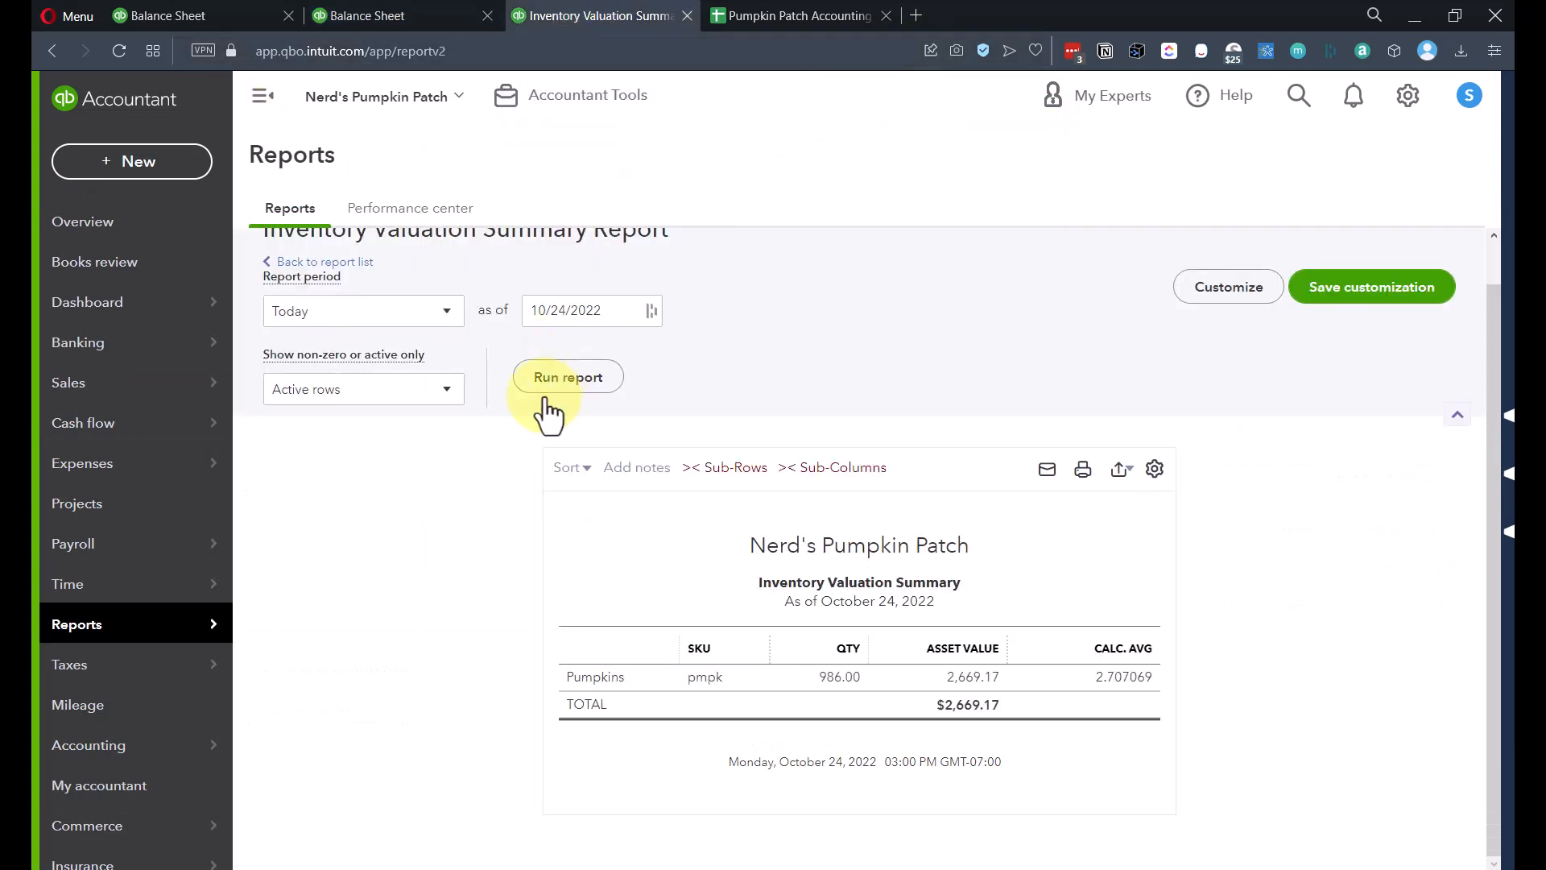
left_click(617, 311)
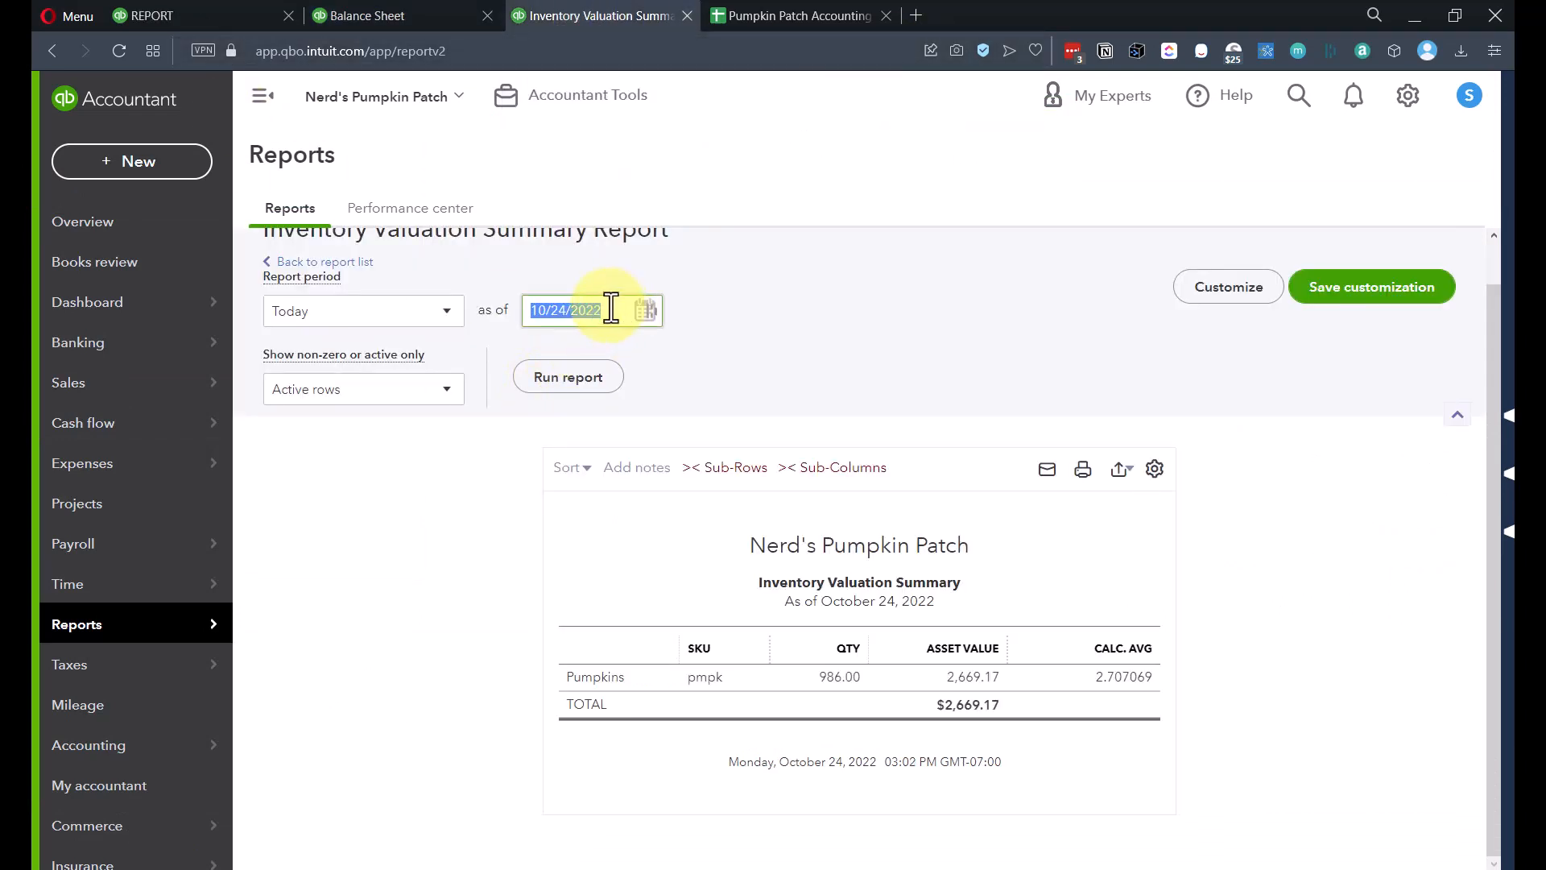
left_click(642, 320)
left_click(645, 314)
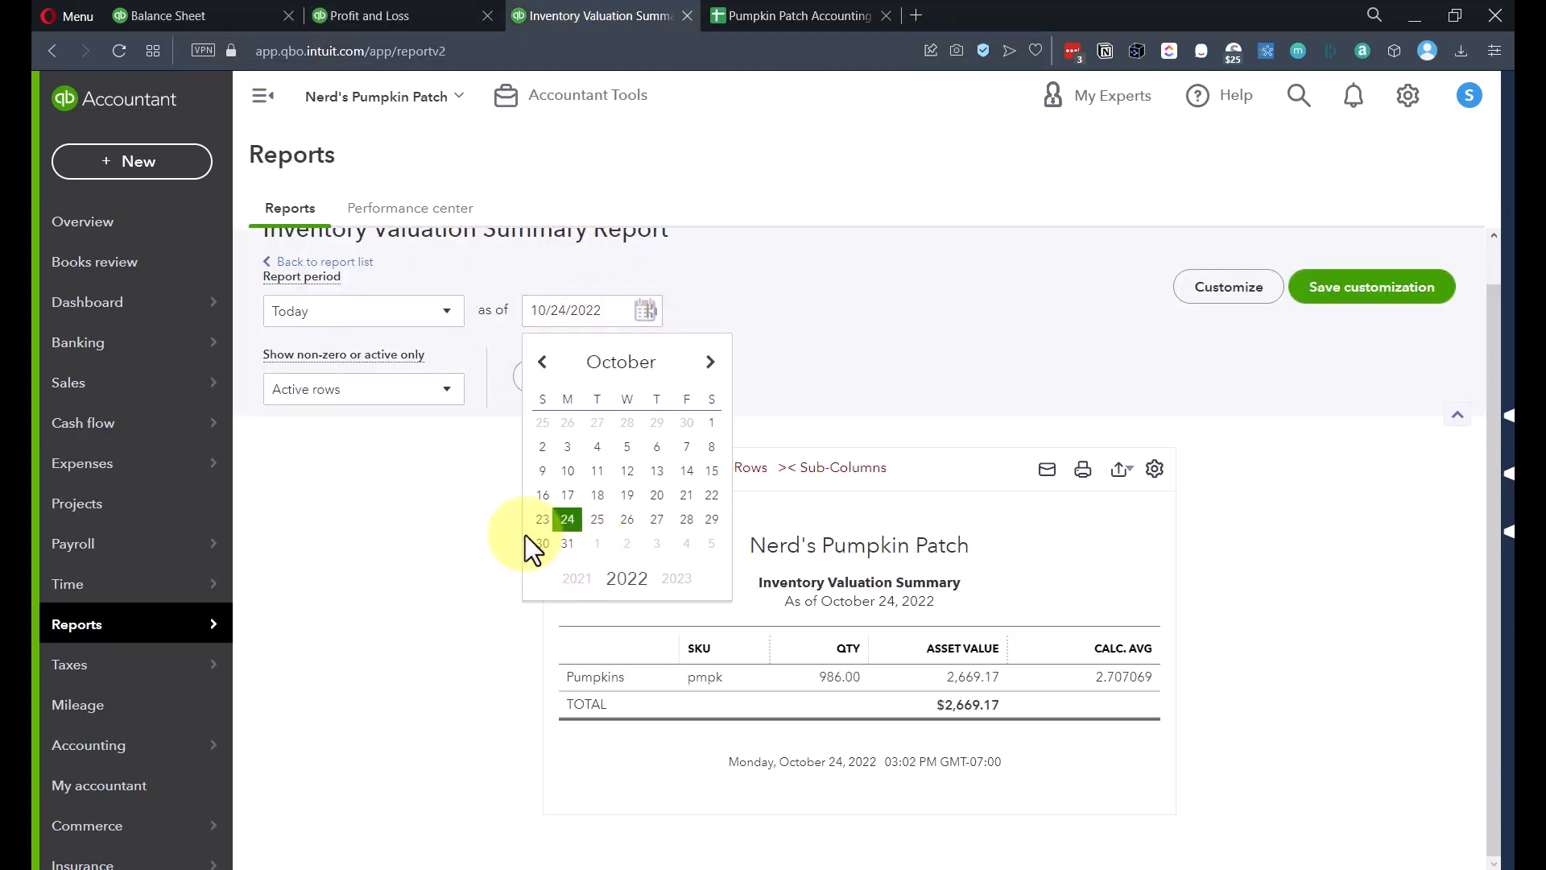
left_click(574, 541)
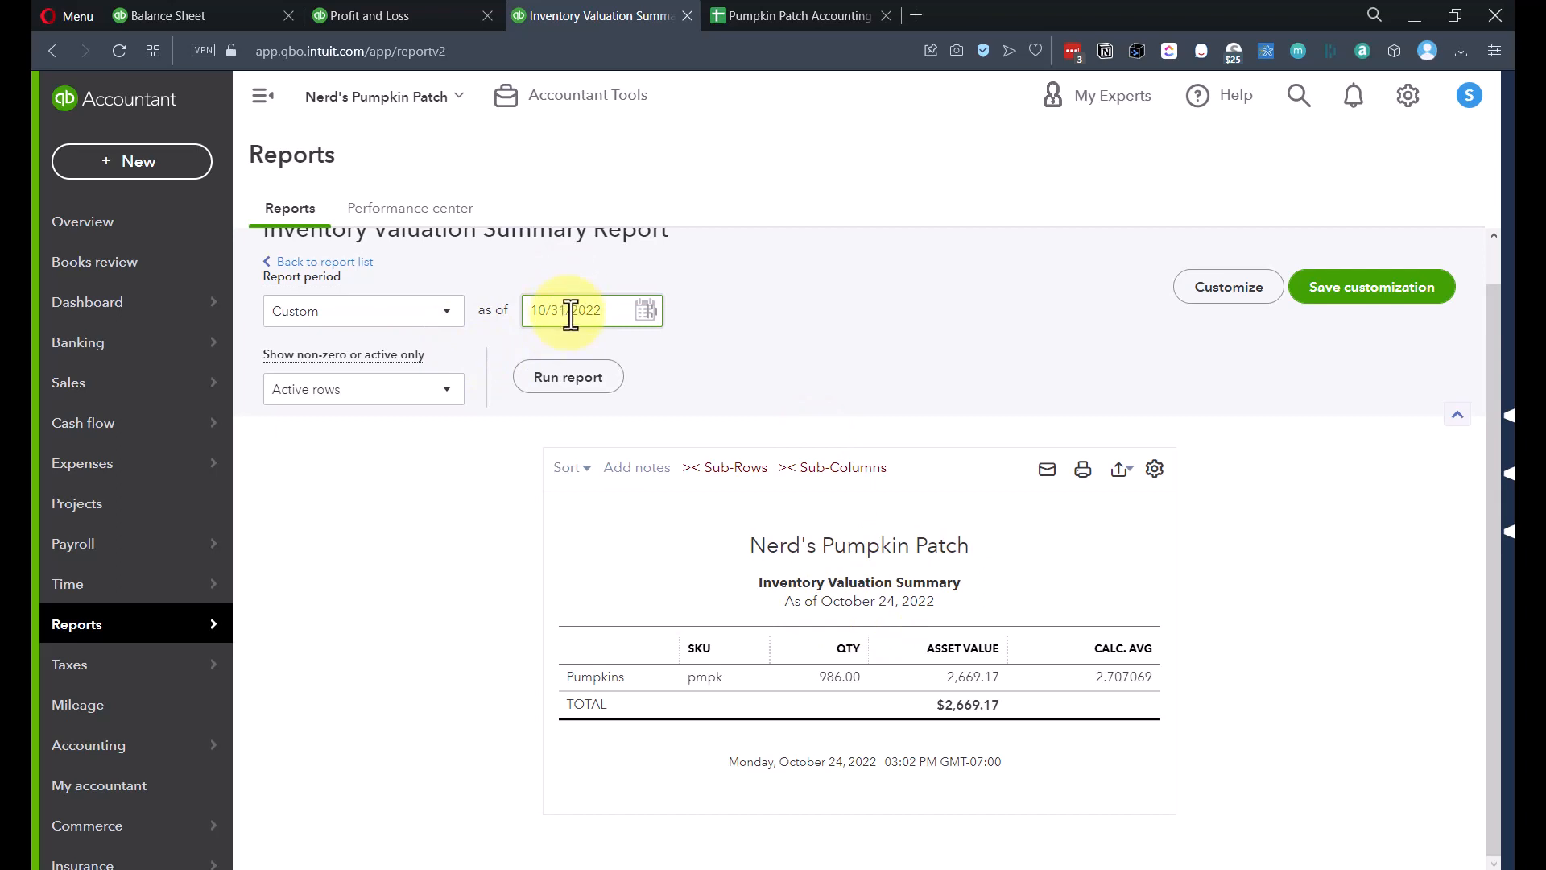
left_click(568, 379)
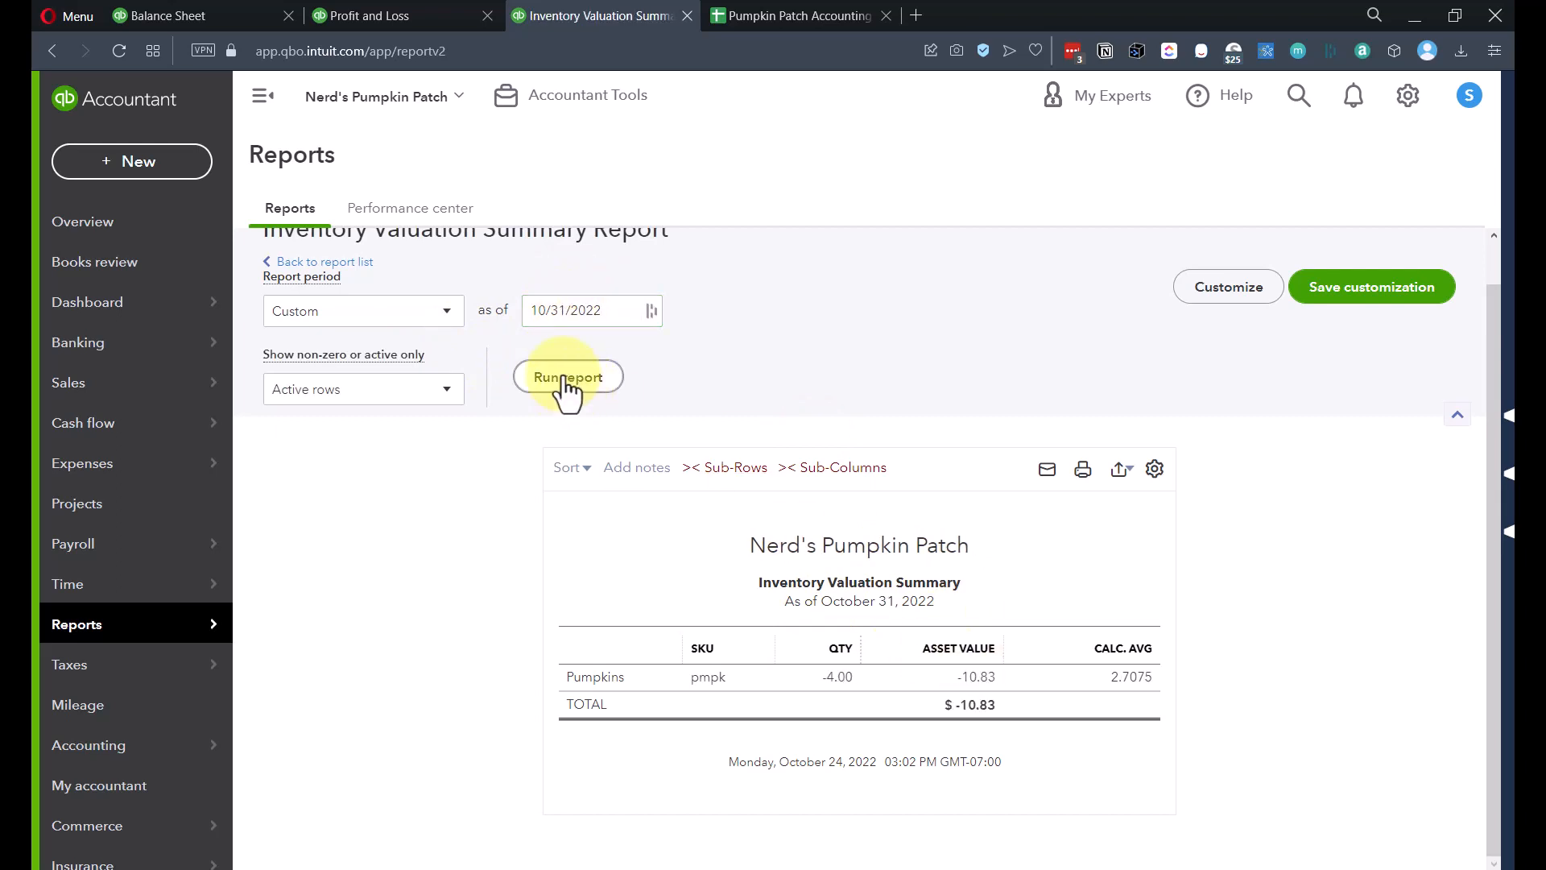
Step: From the Pumpkins quantity detail, change the 10/31/2022 sales receipt's Pumpkins quantity to 986, save and close it, and return to the summary report
left_click(836, 681)
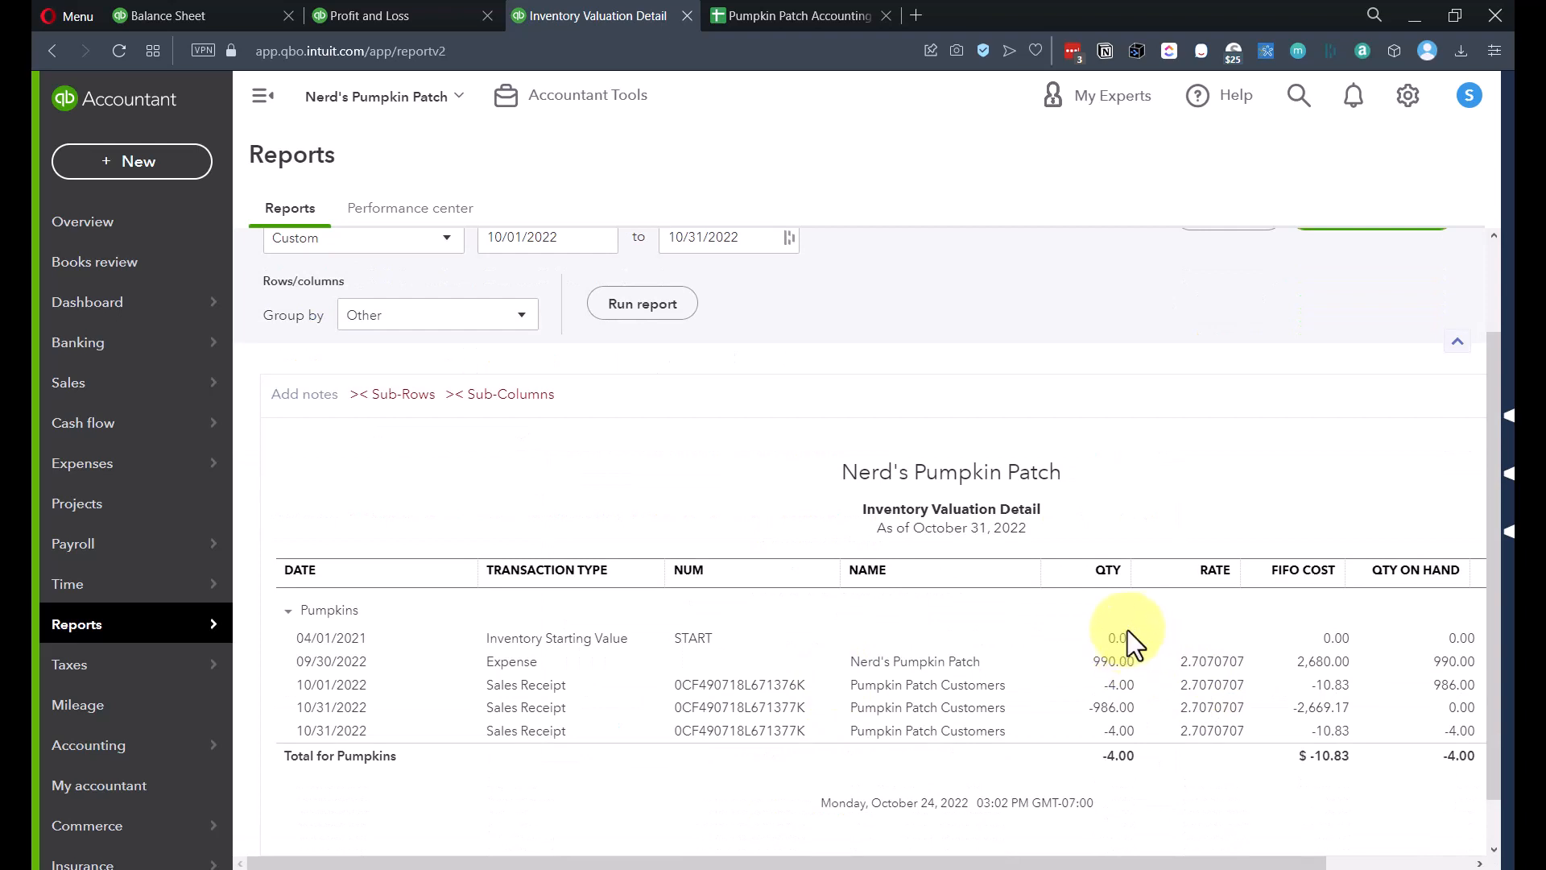
left_click(1114, 706)
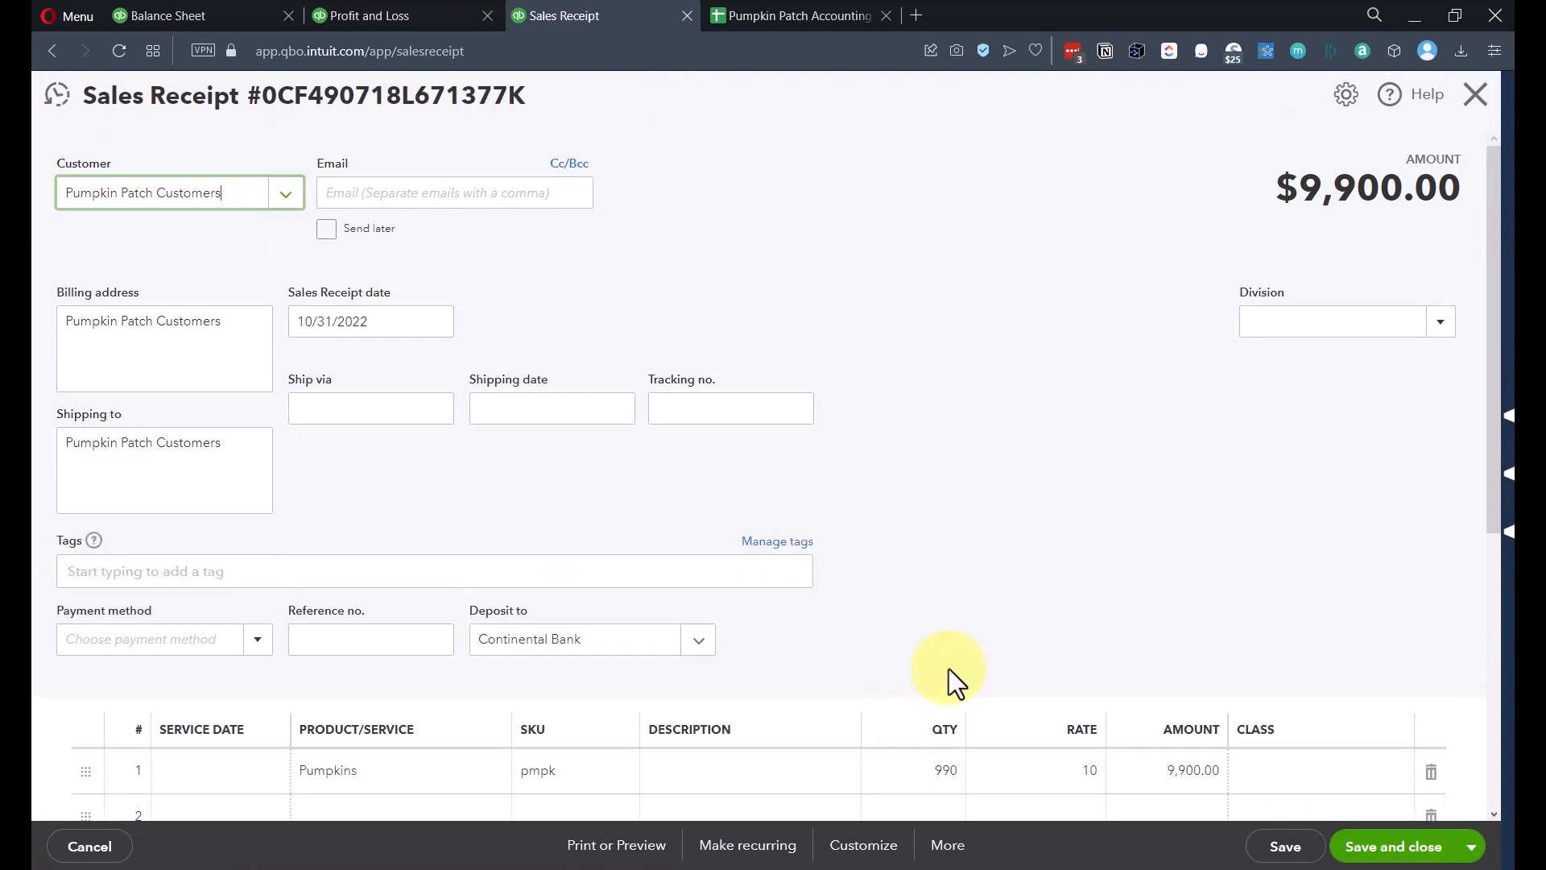
scroll(949, 669, "down", 3)
left_click(941, 473)
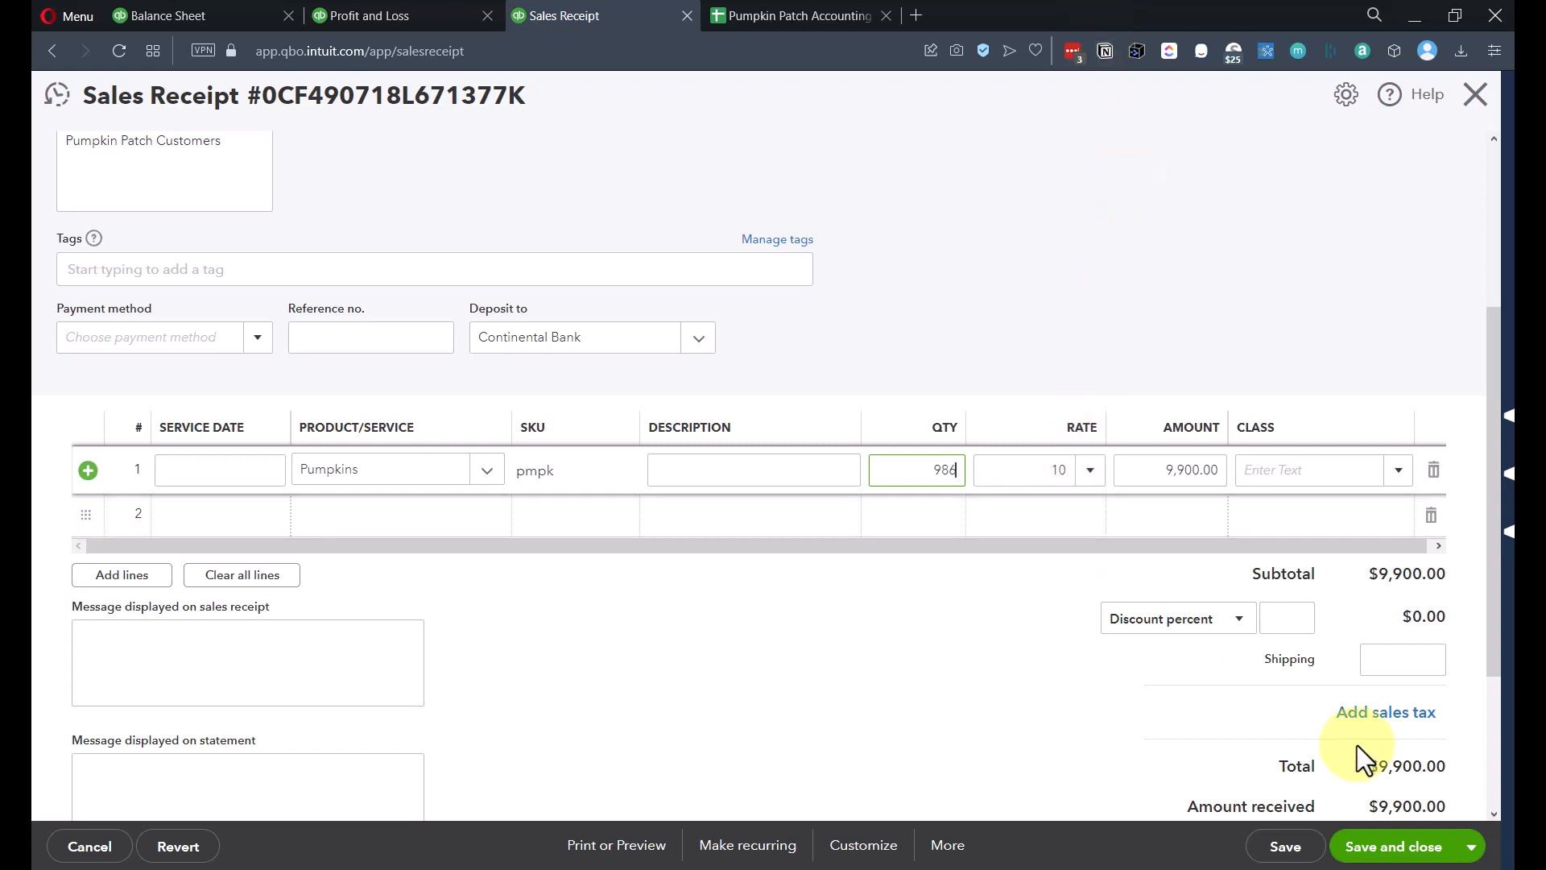
left_click(1379, 856)
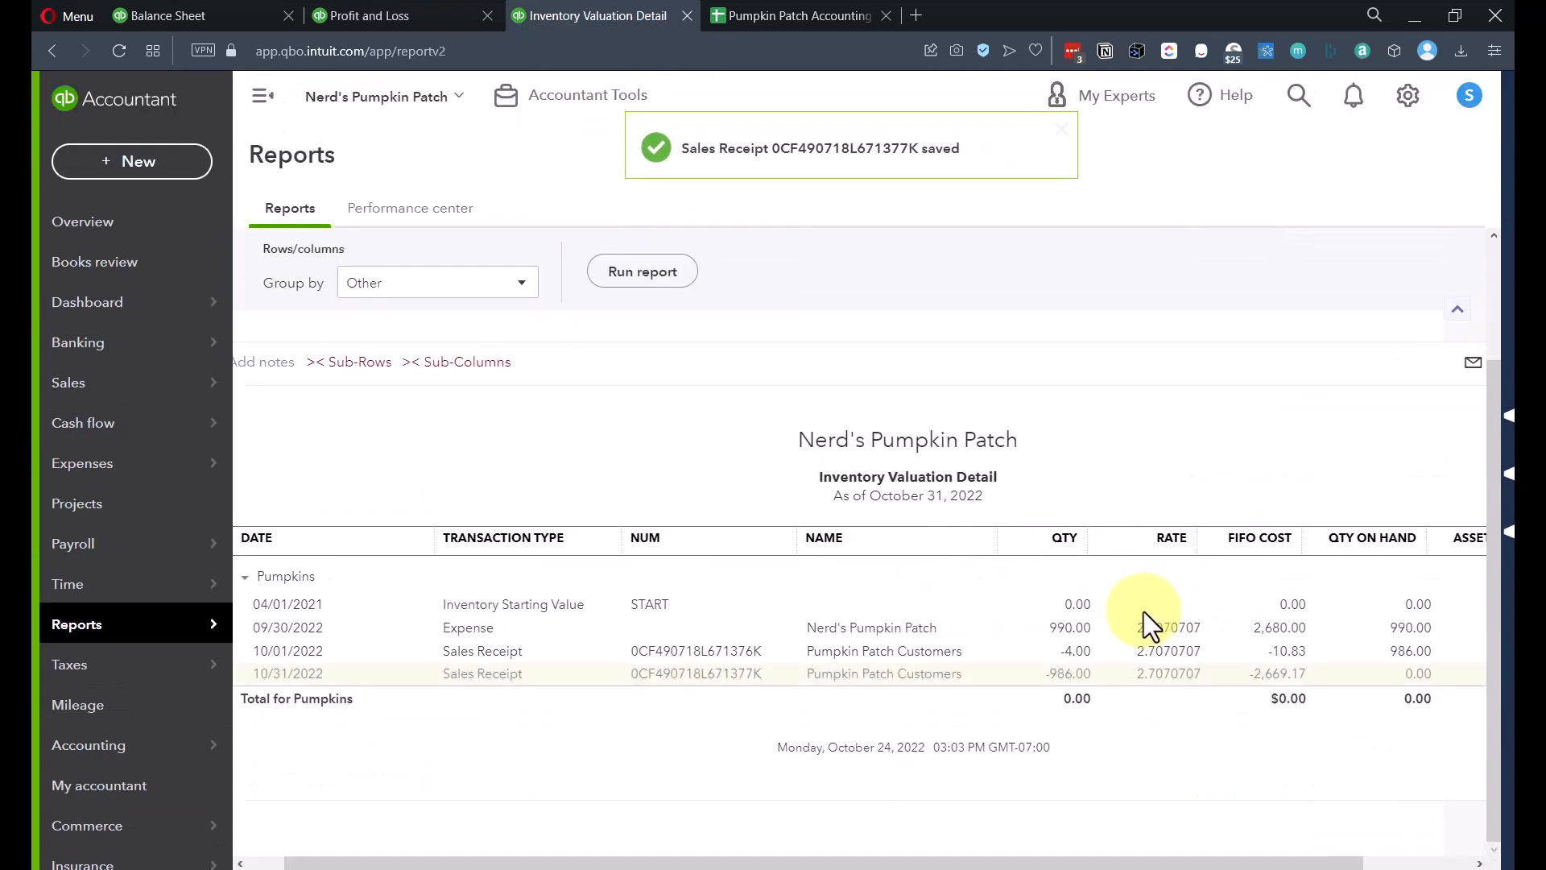
scroll(449, 436, "up", 2)
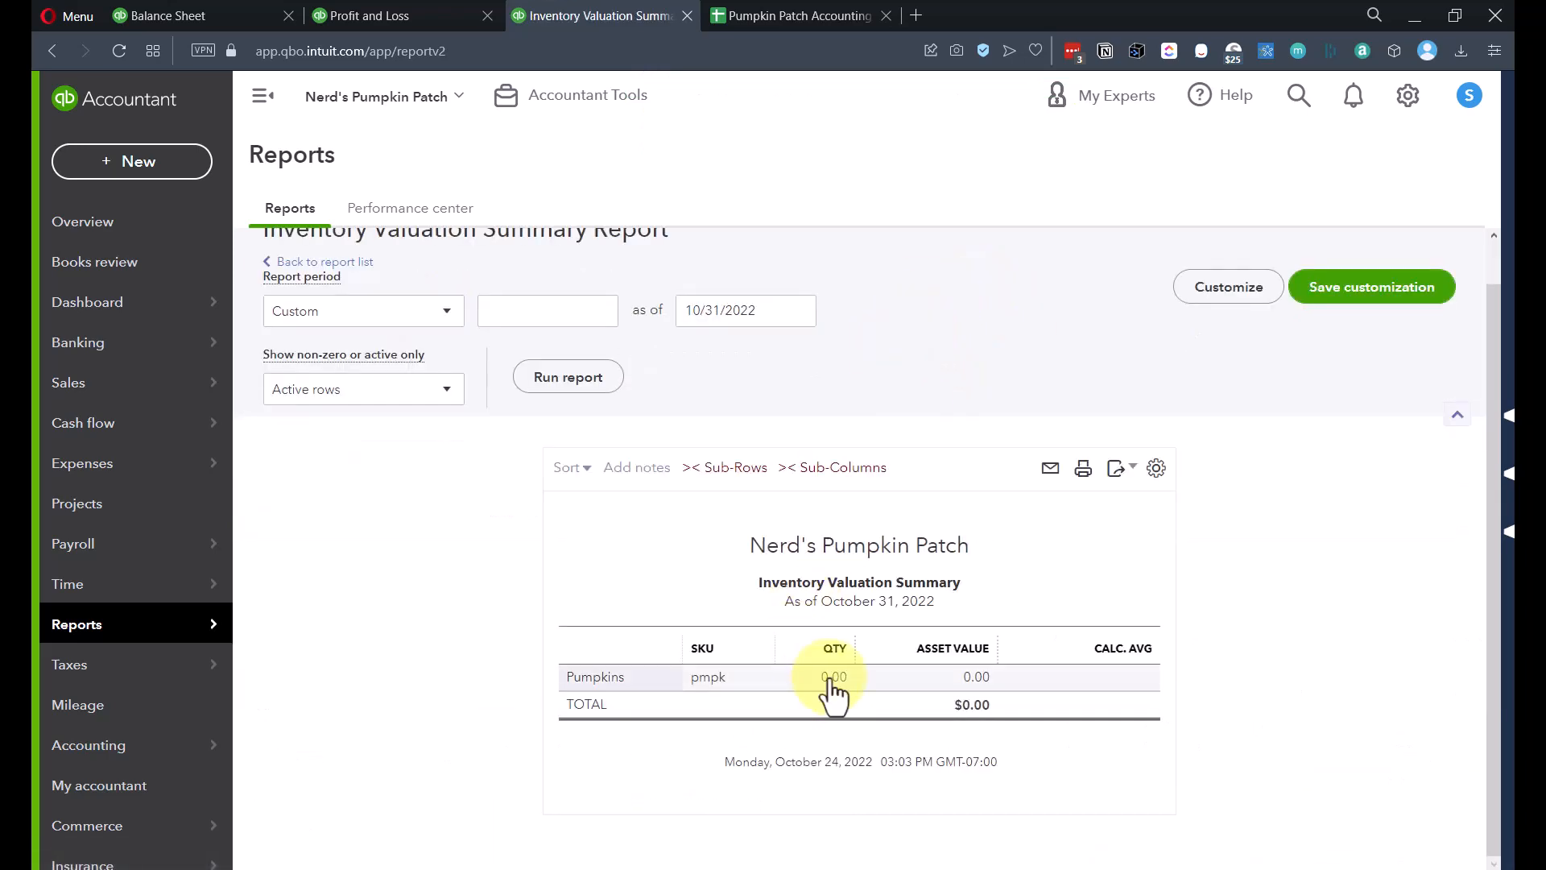
Step: Switch to the Profit and Loss report, run it with the end date 10/31/2022, and review pumpkin sales, cost of goods sold and net income
left_click(394, 16)
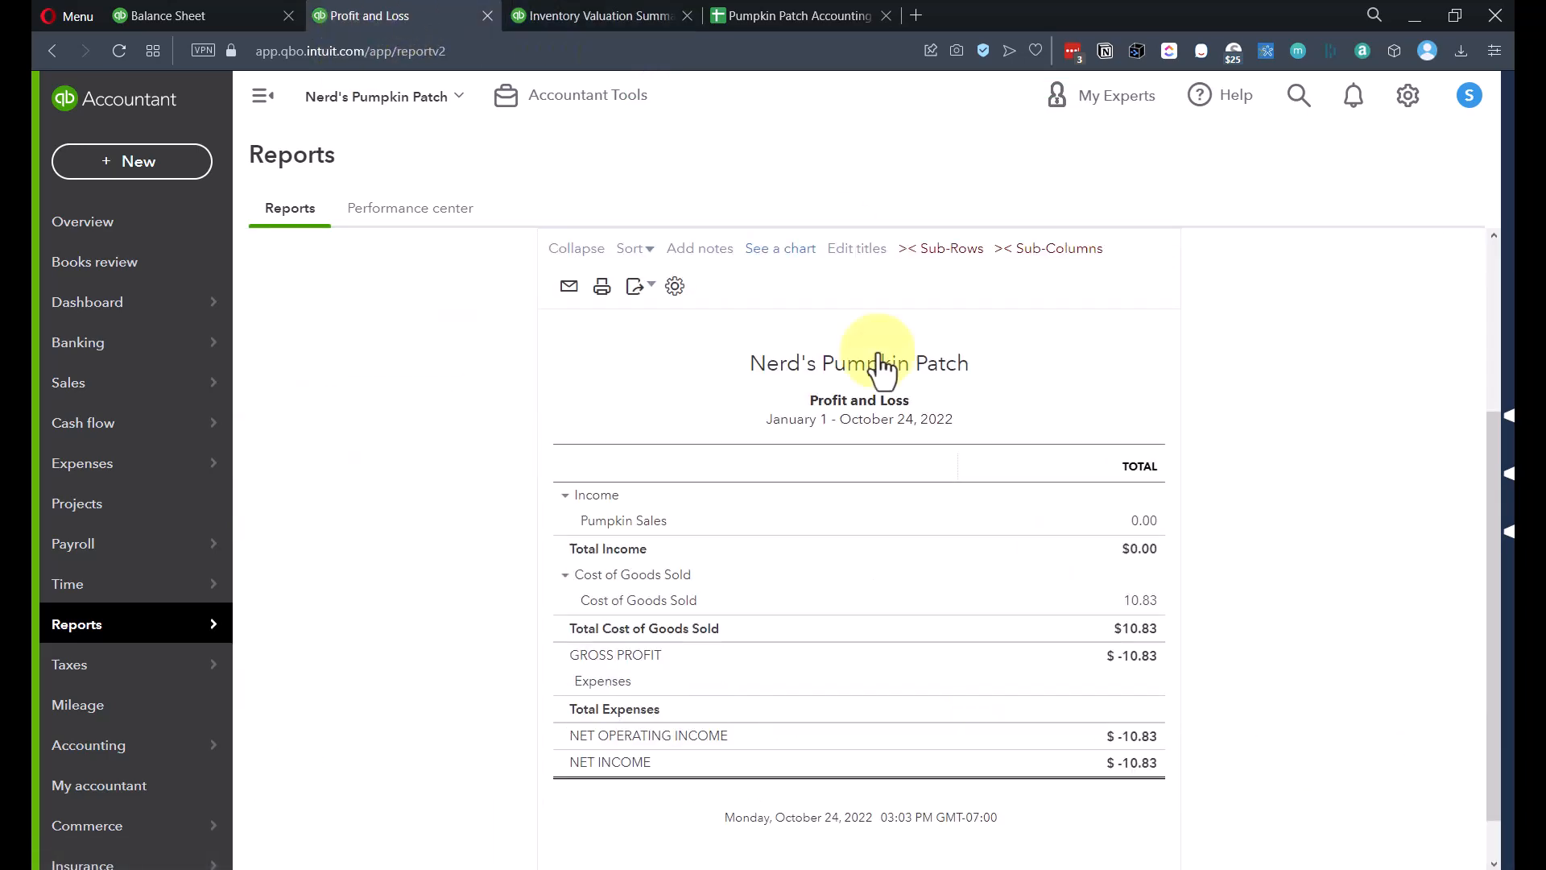
scroll(1167, 425, "down", 3)
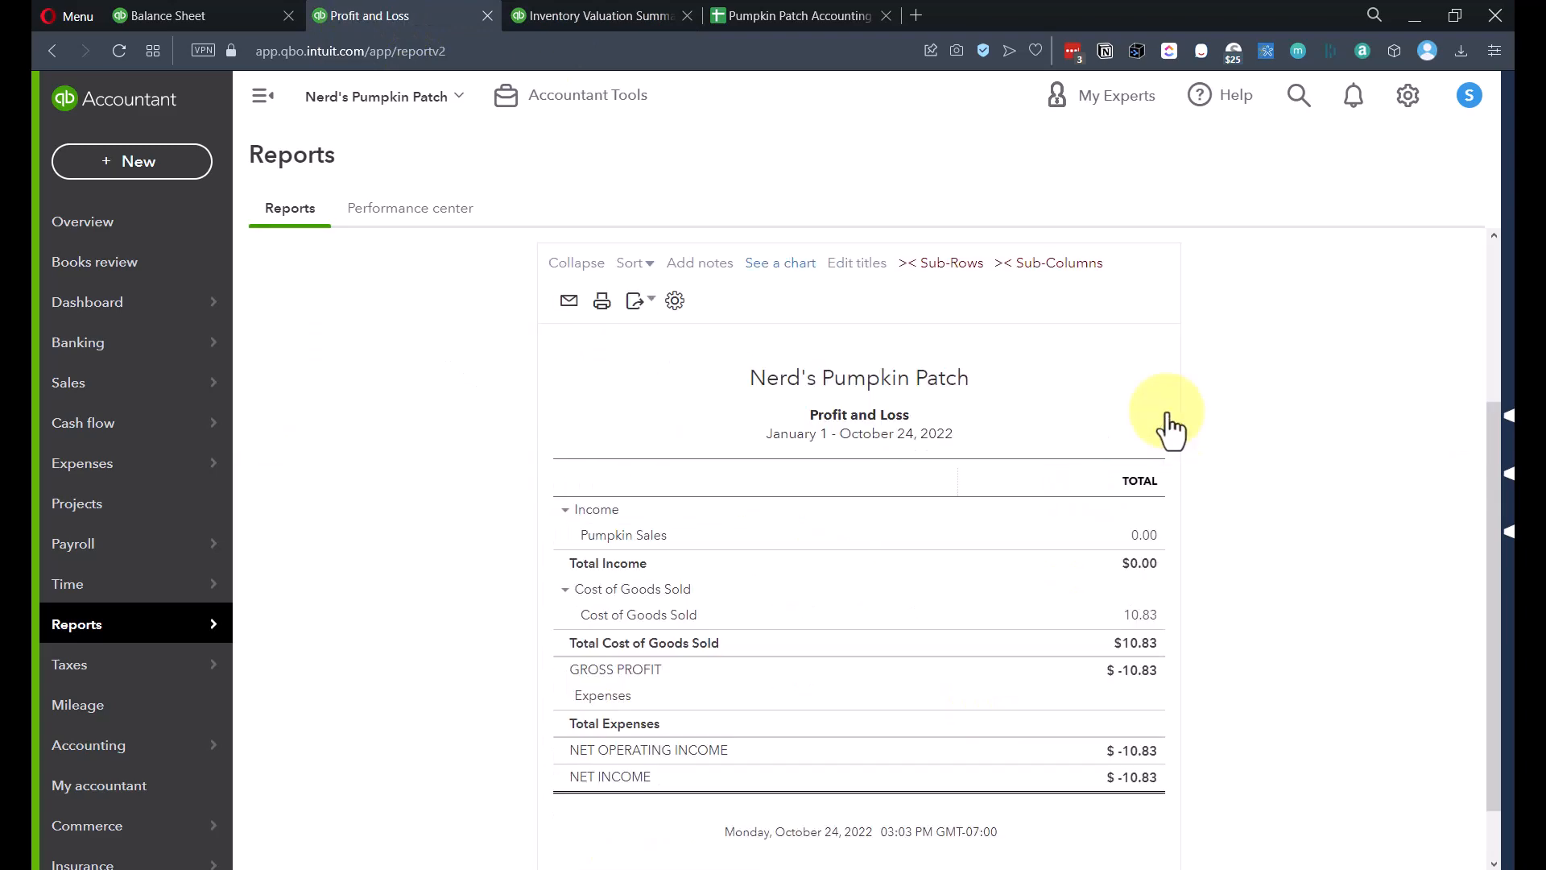
scroll(1152, 482, "up", 3)
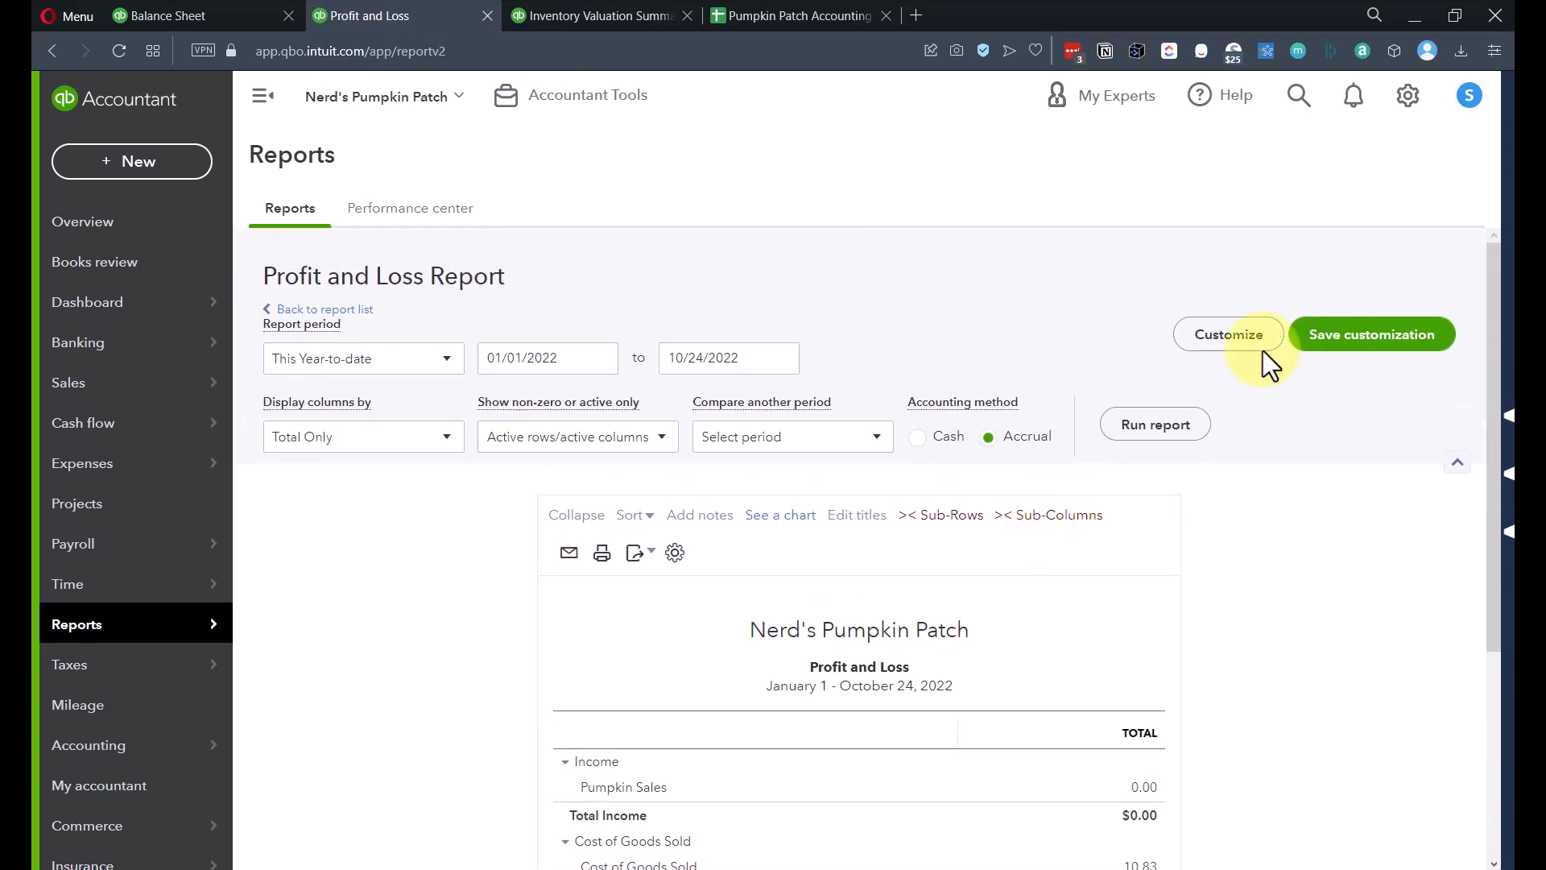
left_click(769, 368)
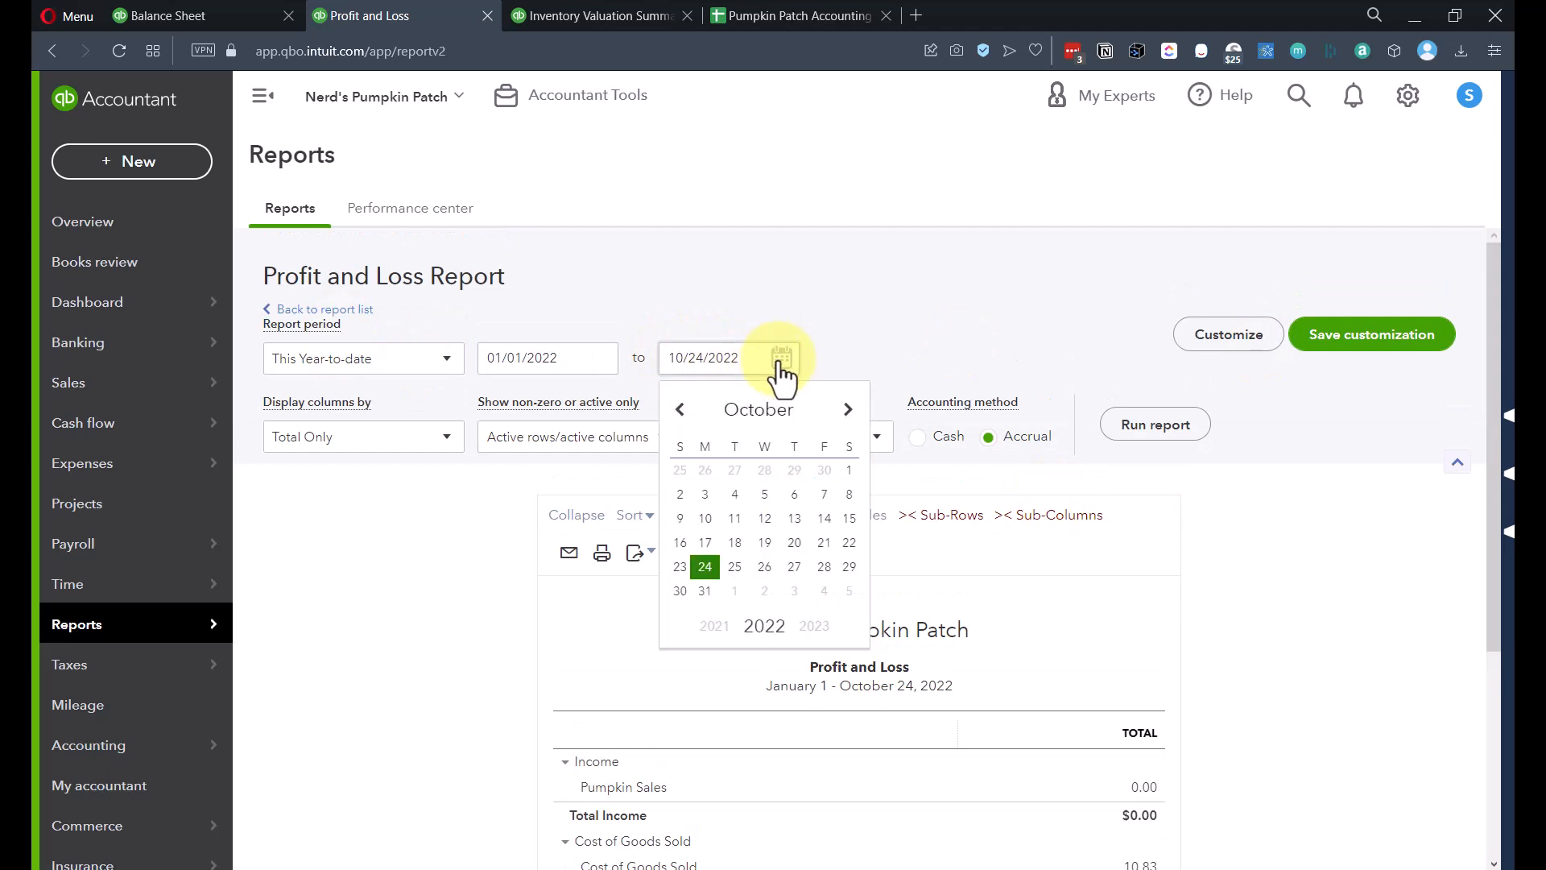
left_click(707, 600)
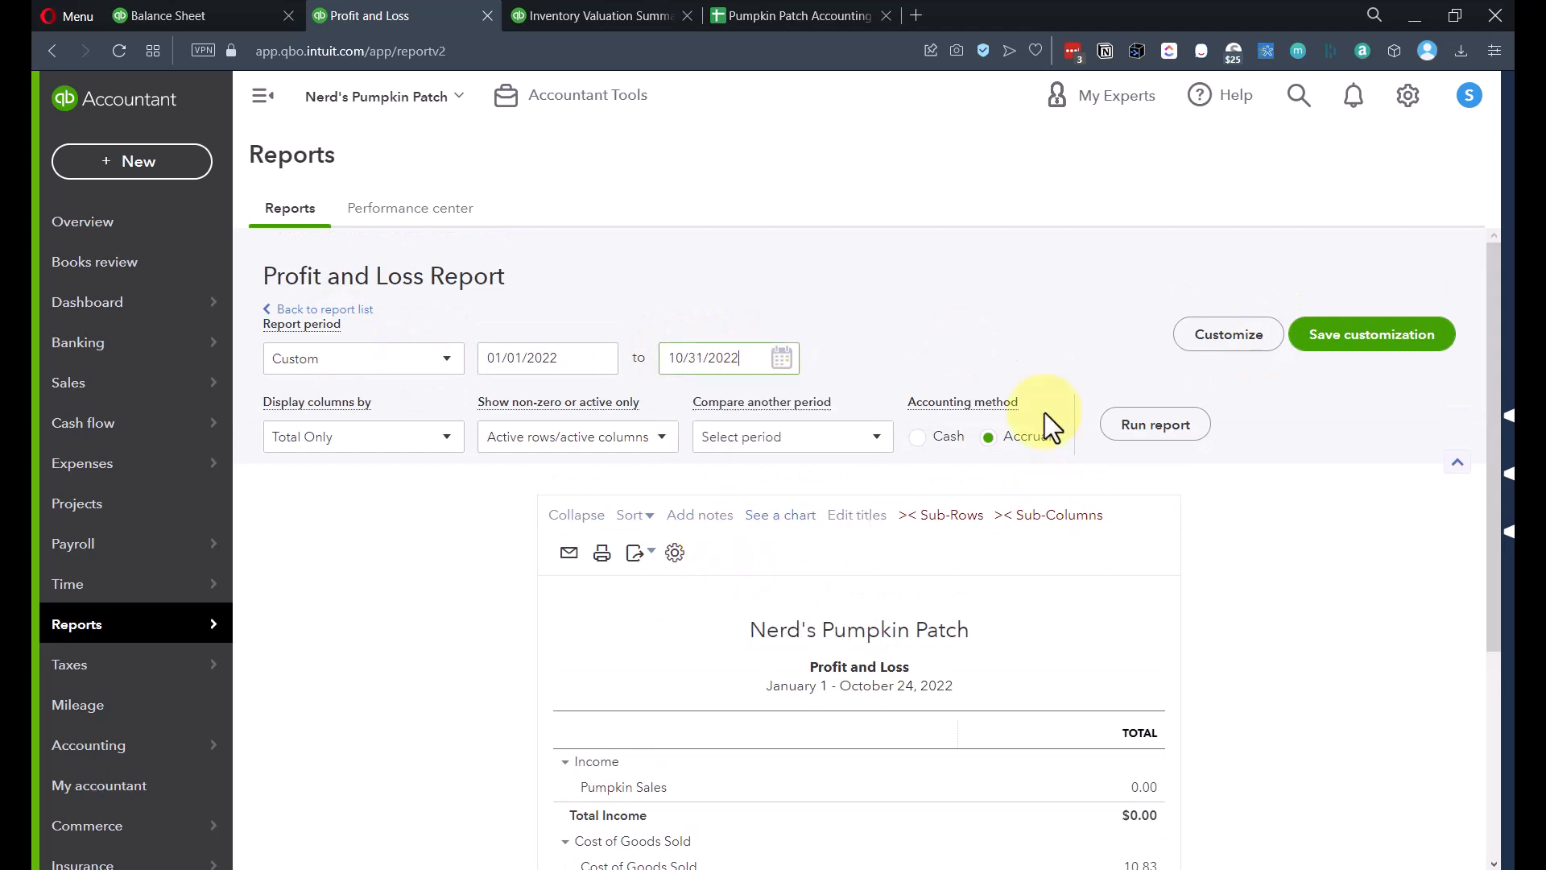
left_click(1160, 427)
scroll(1157, 438, "down", 3)
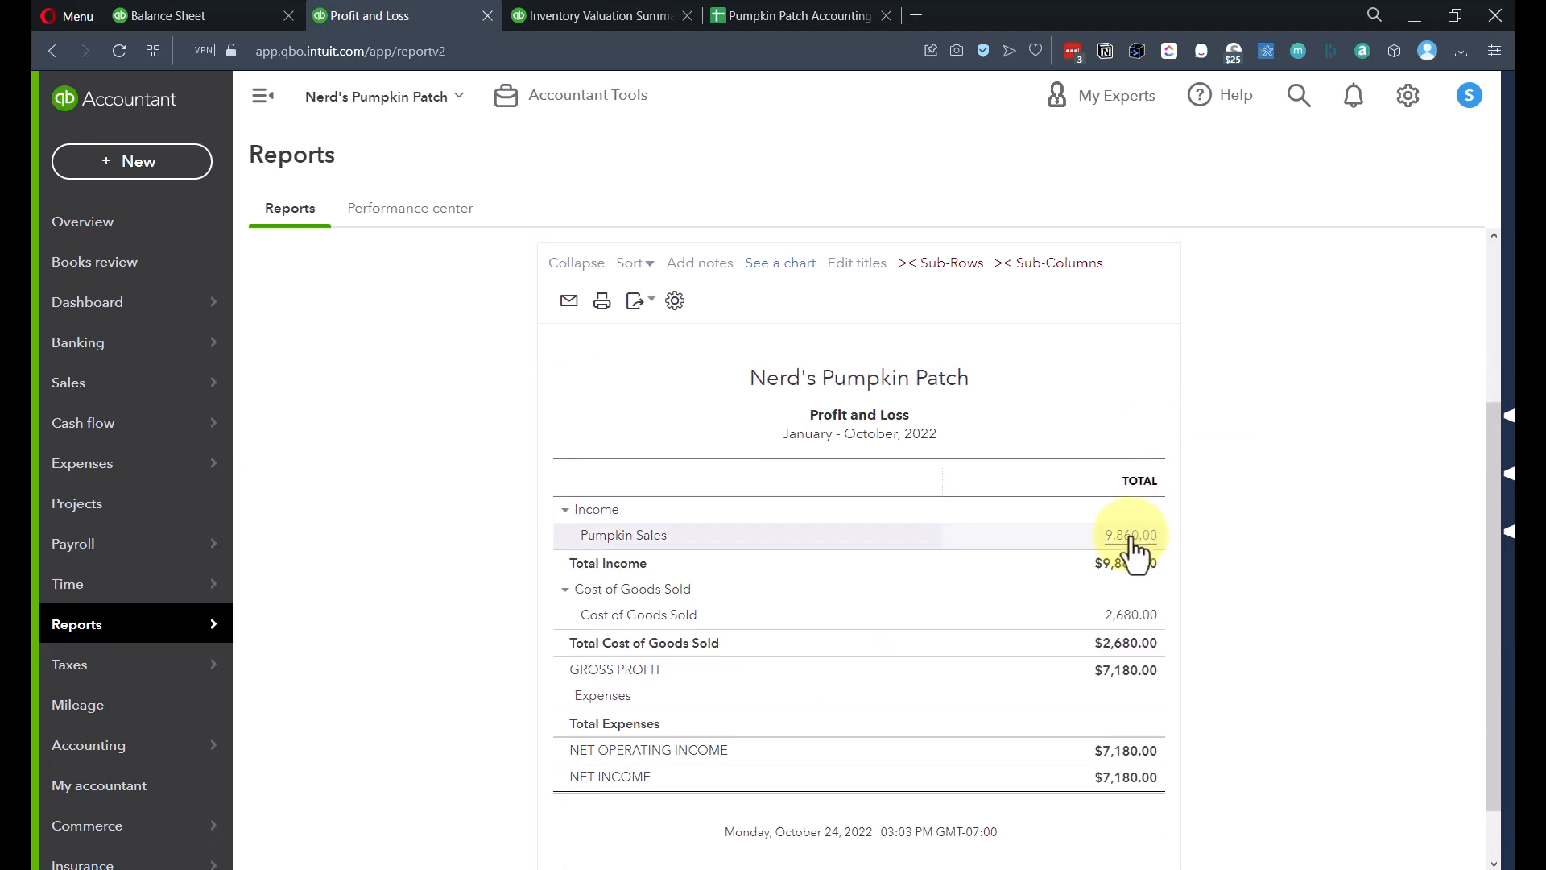
scroll(1210, 533, "down", 1)
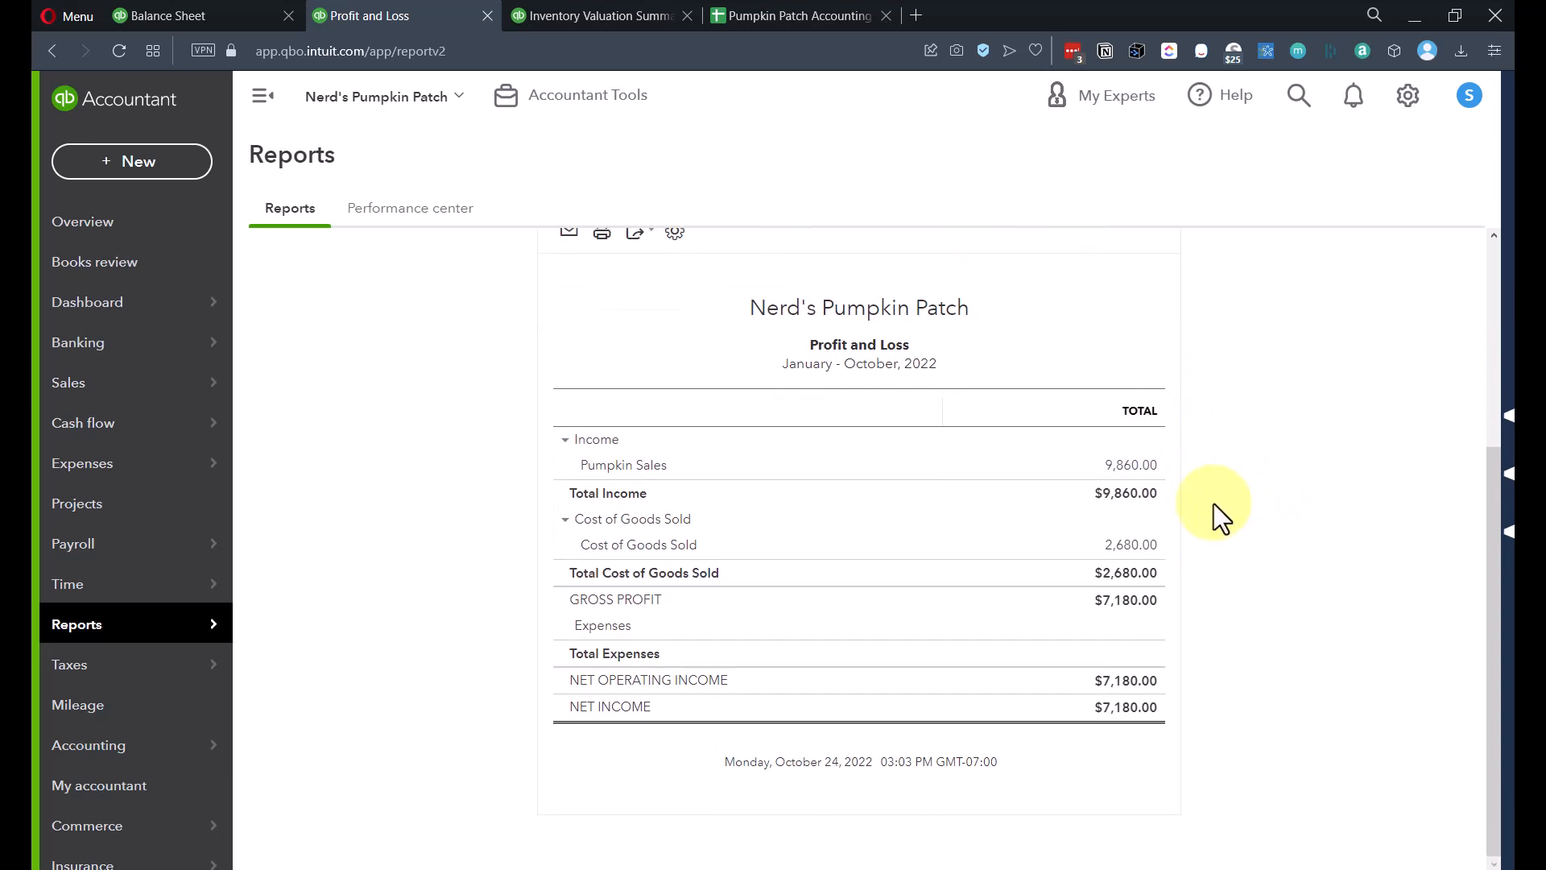